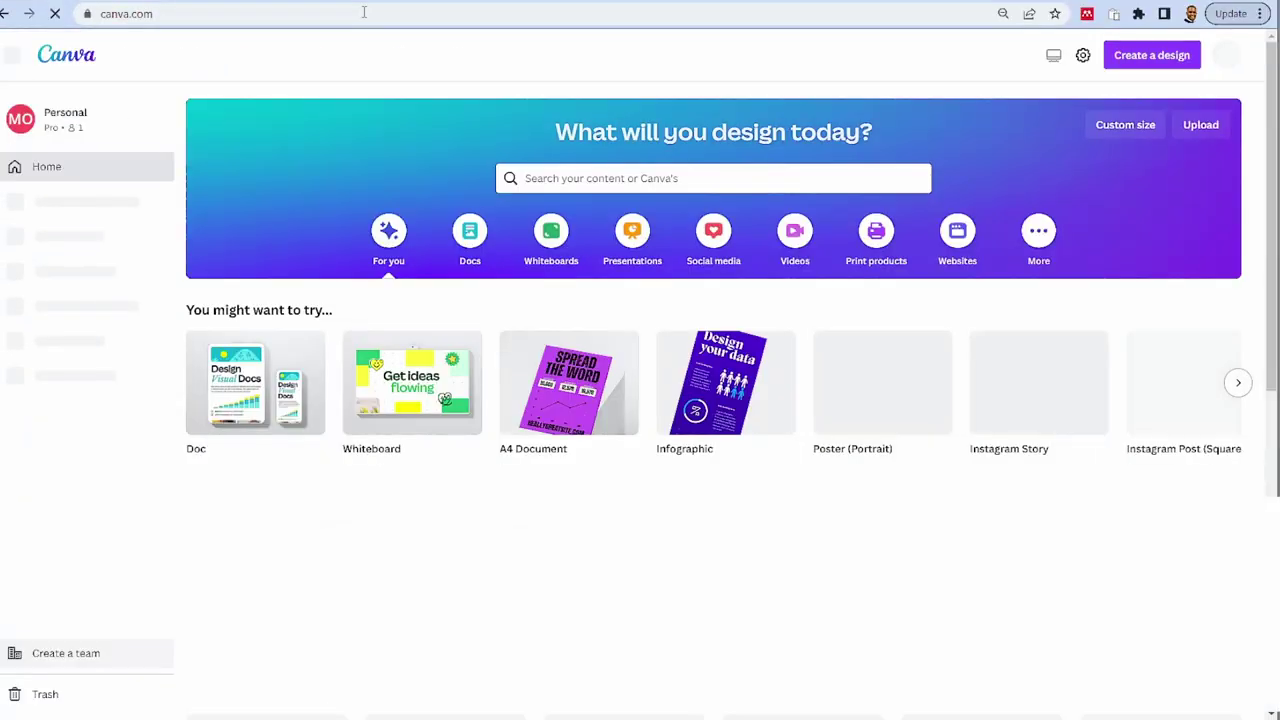
# Create a new Poster (Portrait) design by searching 'poster' under Create a design
pyautogui.moveTo(360, 60)
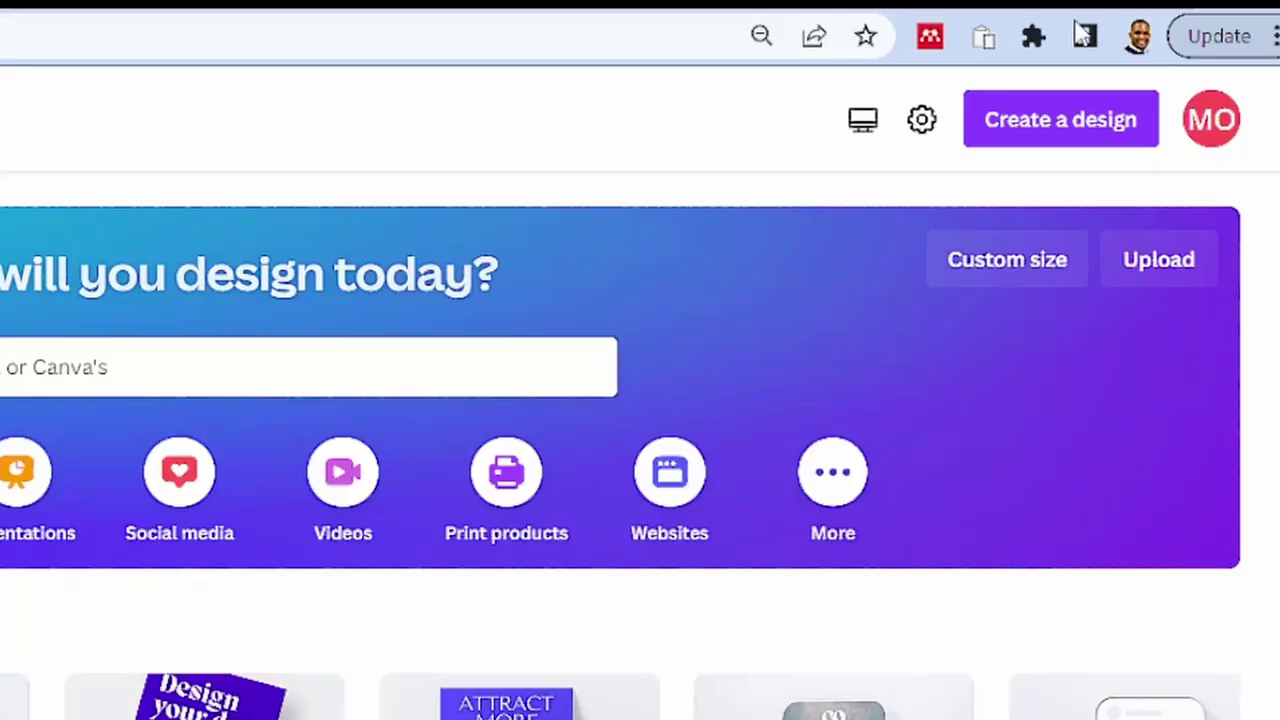
pyautogui.click(1062, 130)
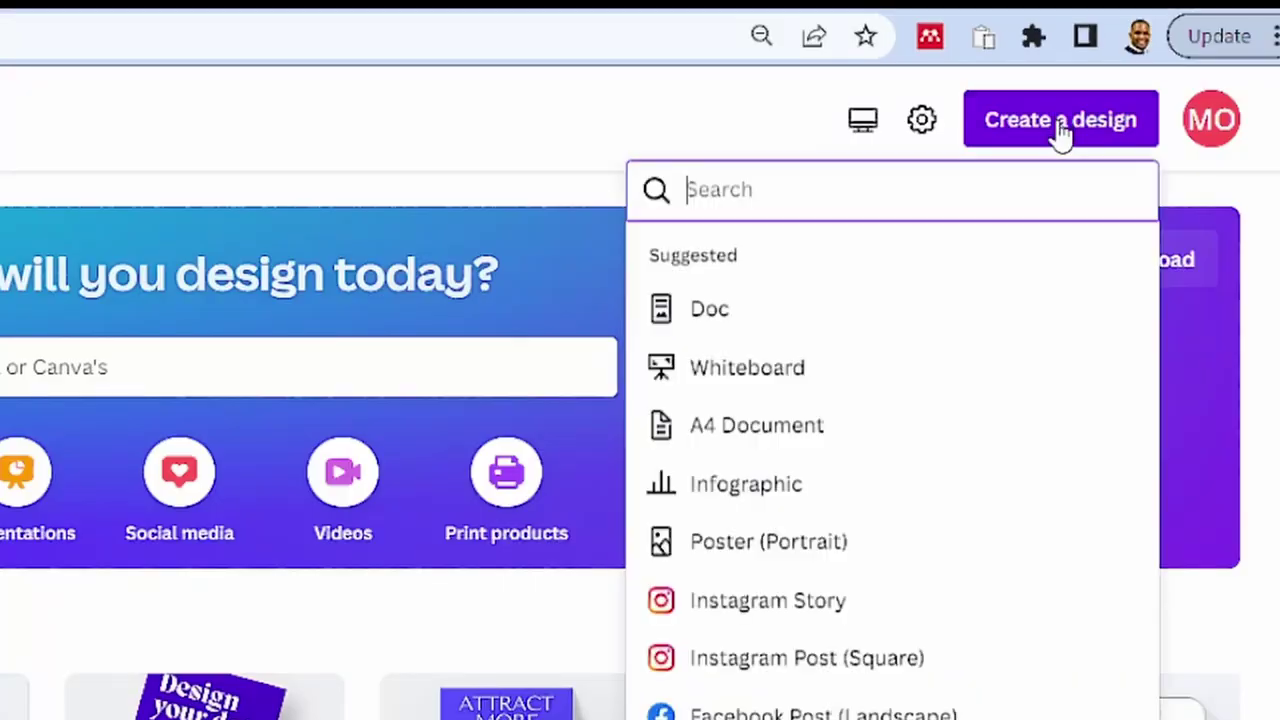
pyautogui.write('poster')
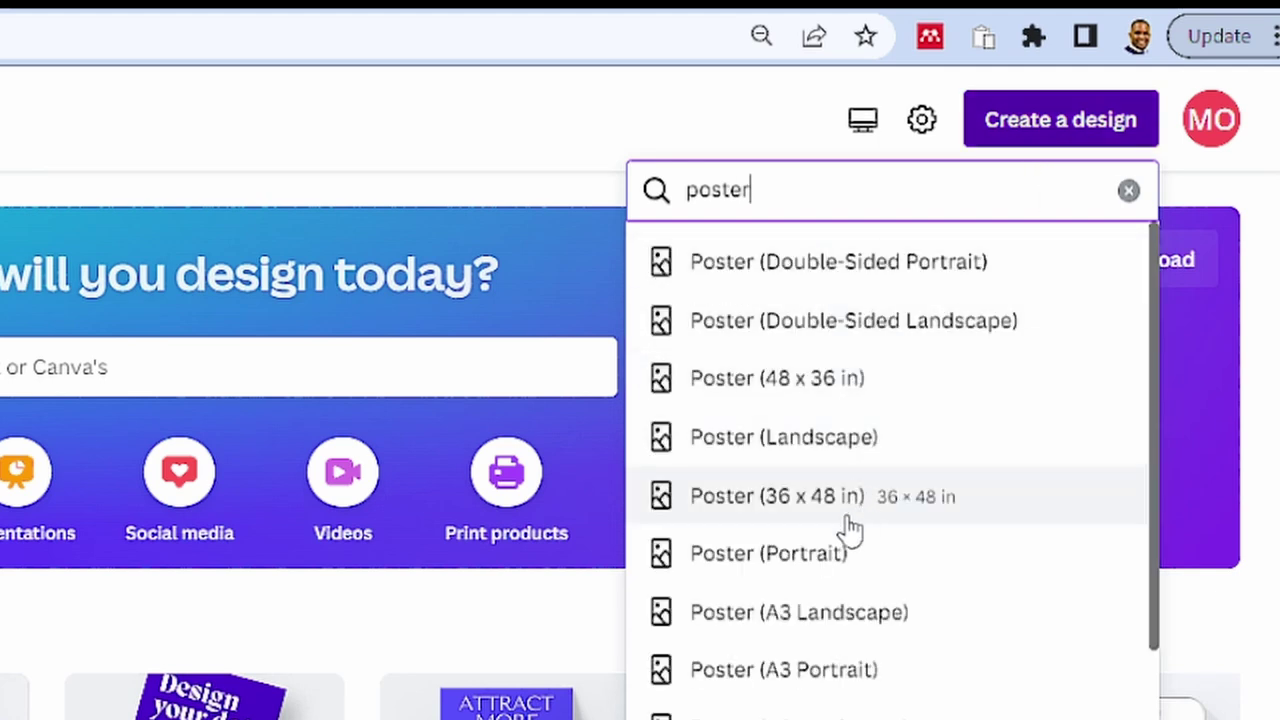
pyautogui.click(932, 570)
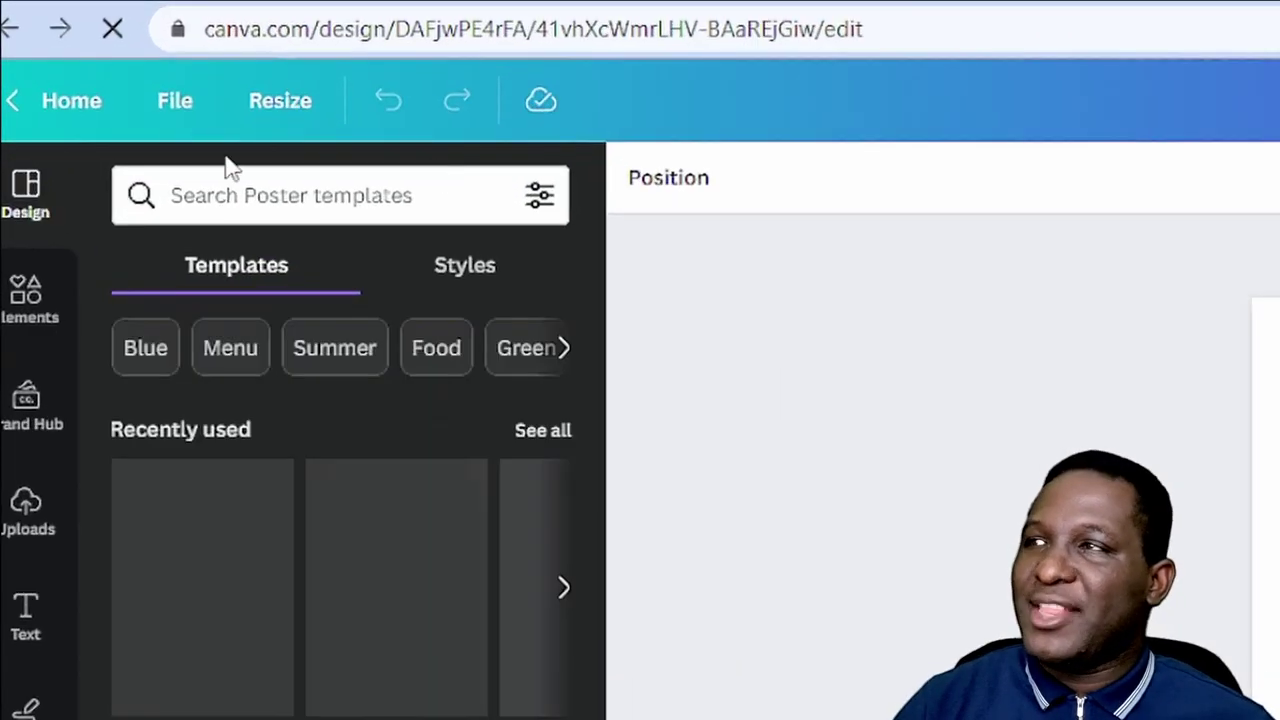
# Resize a copy of the poster to a custom 60 × 84 cm and open it
pyautogui.click(288, 110)
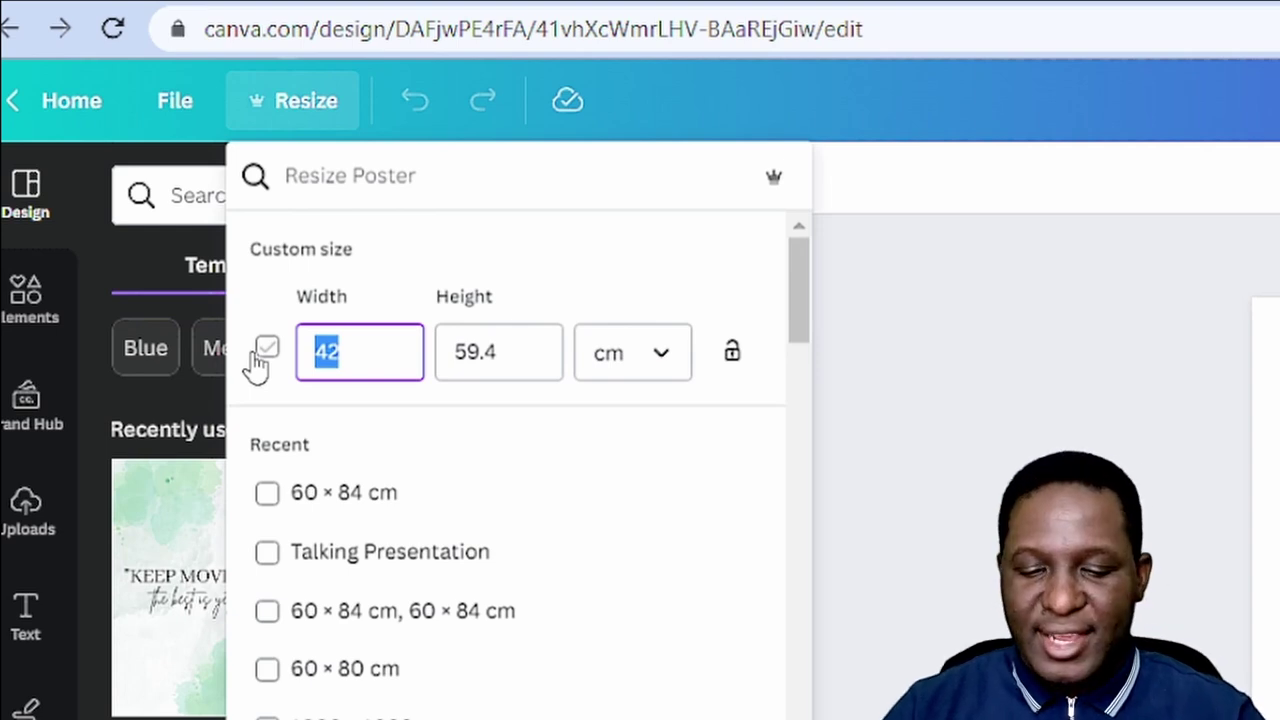
pyautogui.write('60')
pyautogui.press('Tab')
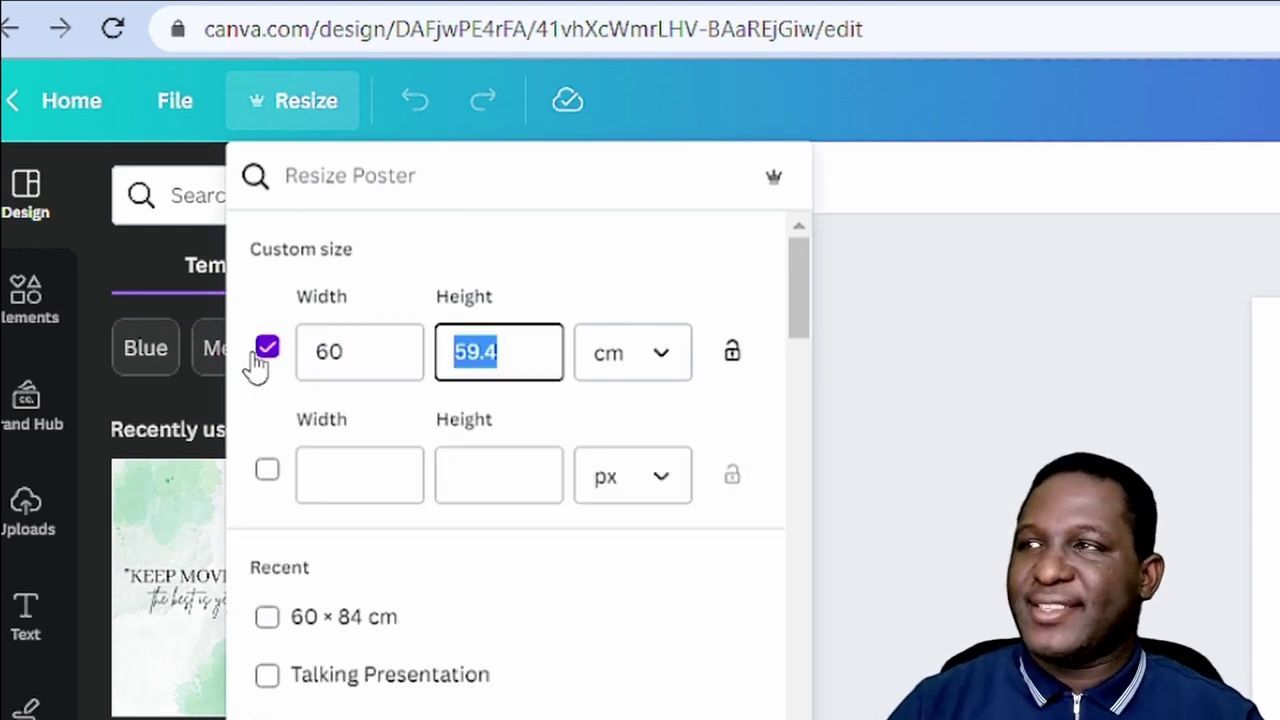
pyautogui.write('84')
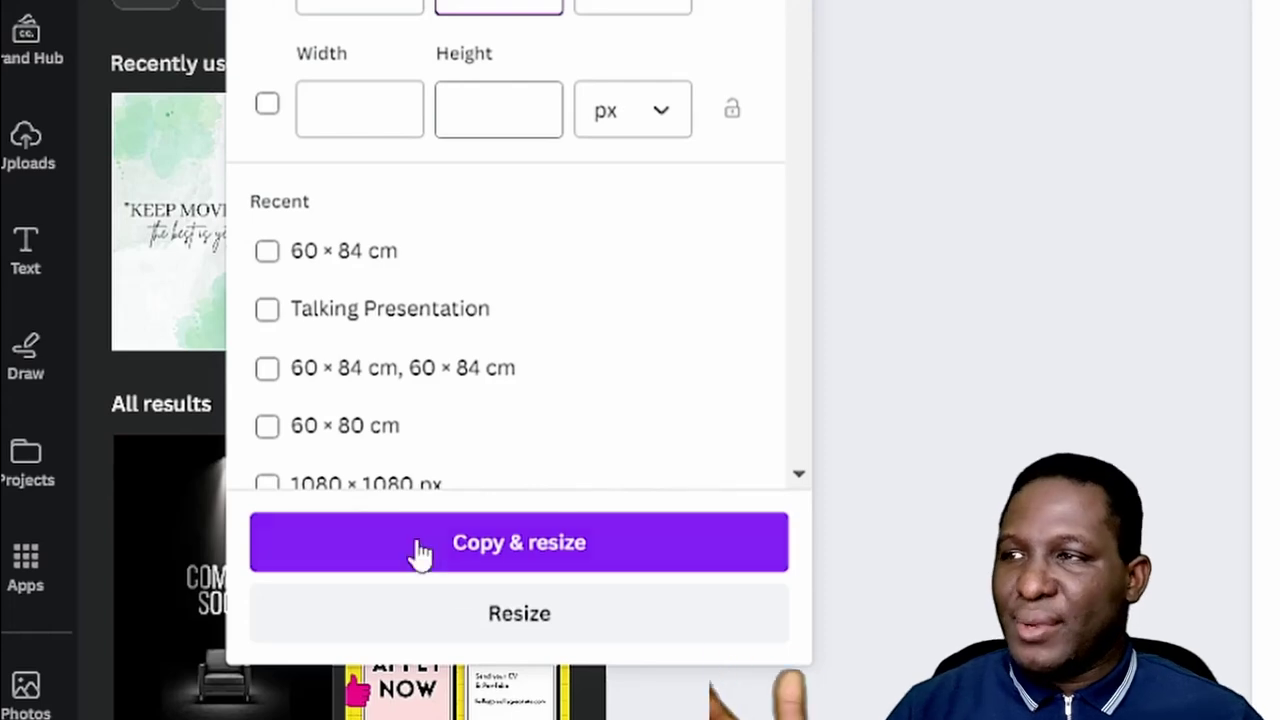
pyautogui.click(498, 565)
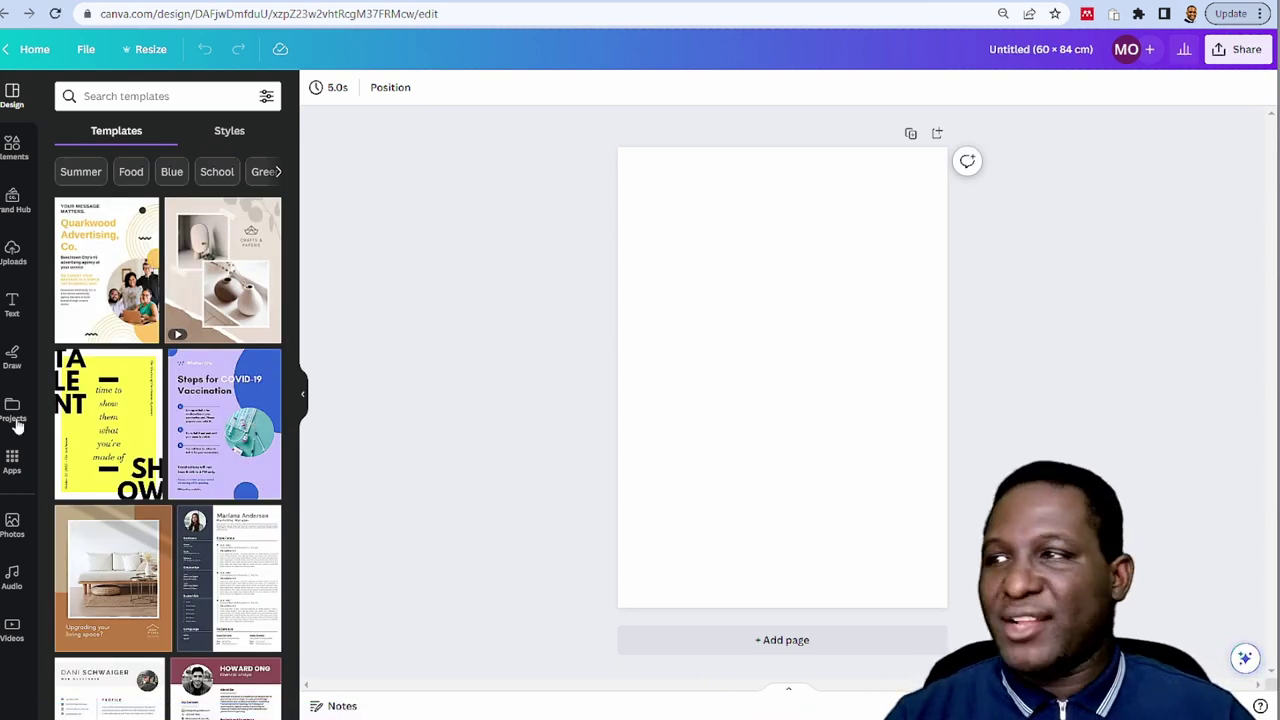
# Fill the page with the blue brush-stroke photo from the Photos Background category
pyautogui.click(13, 530)
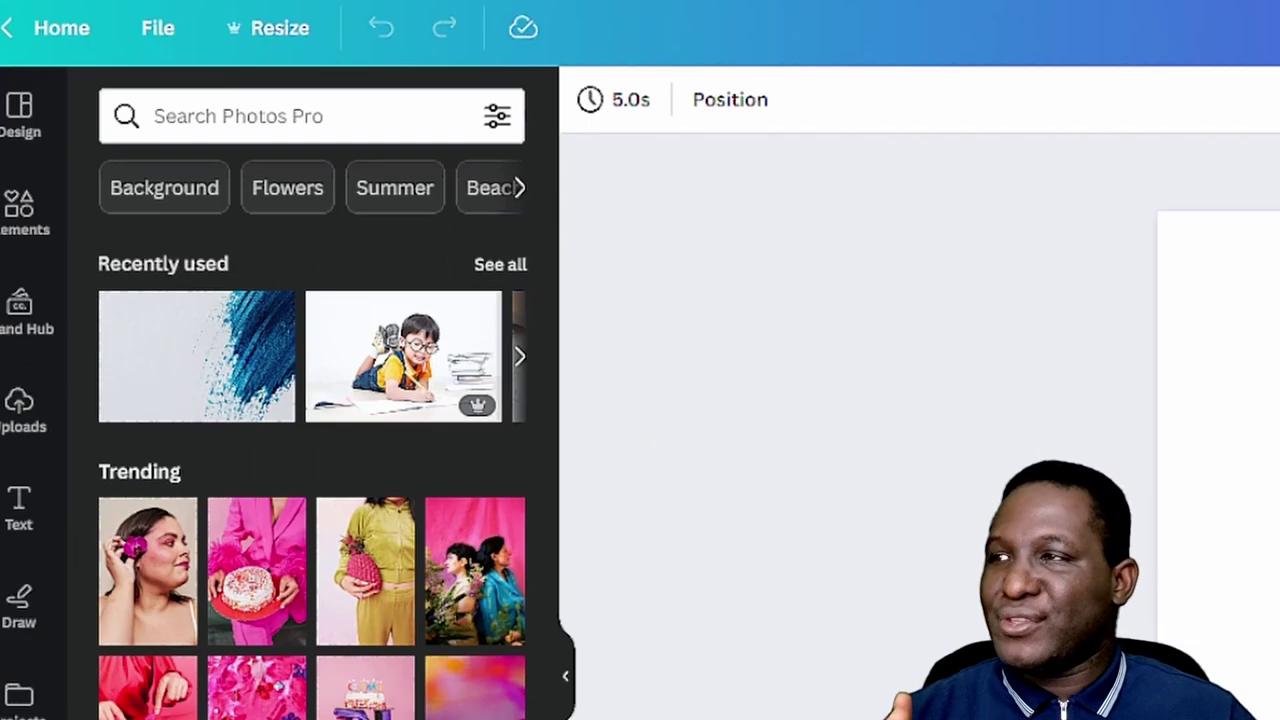
pyautogui.click(186, 188)
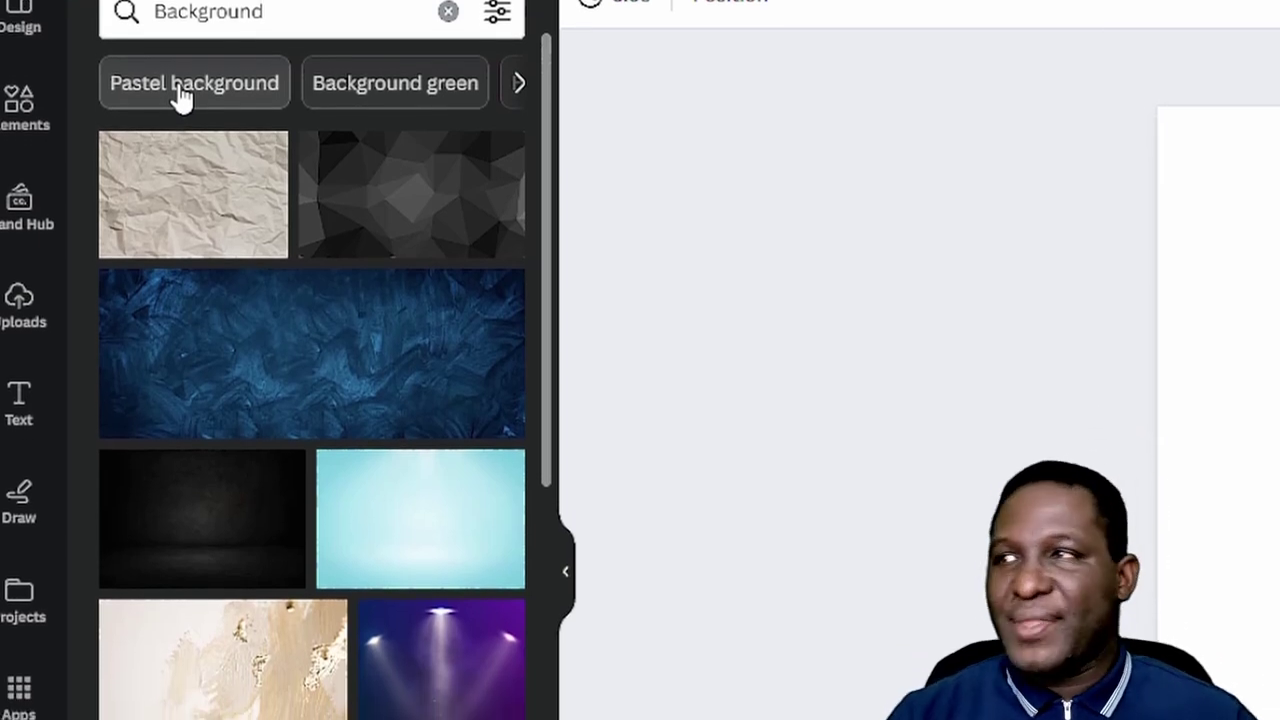
pyautogui.scroll(-5, 390, 400)
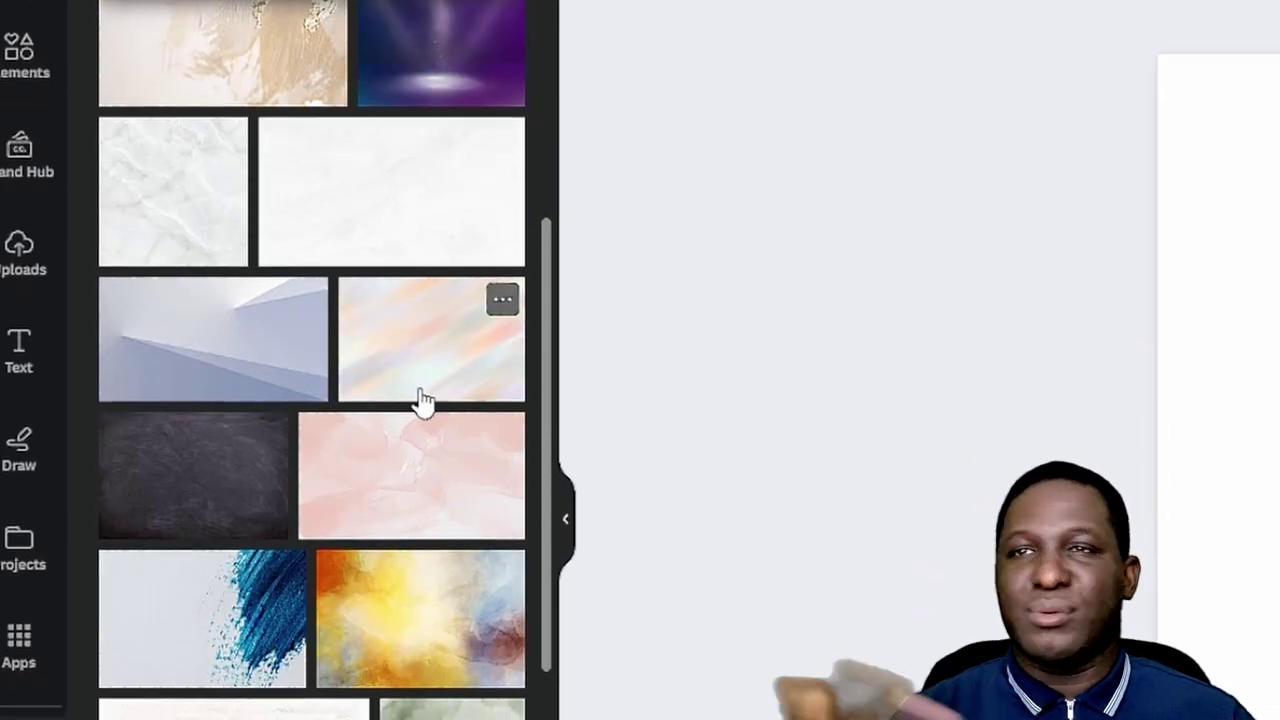
pyautogui.scroll(-3, 390, 490)
pyautogui.moveTo(245, 270)
pyautogui.mouseDown()
pyautogui.moveTo(886, 283)
pyautogui.moveTo(1250, 310)
pyautogui.mouseUp()
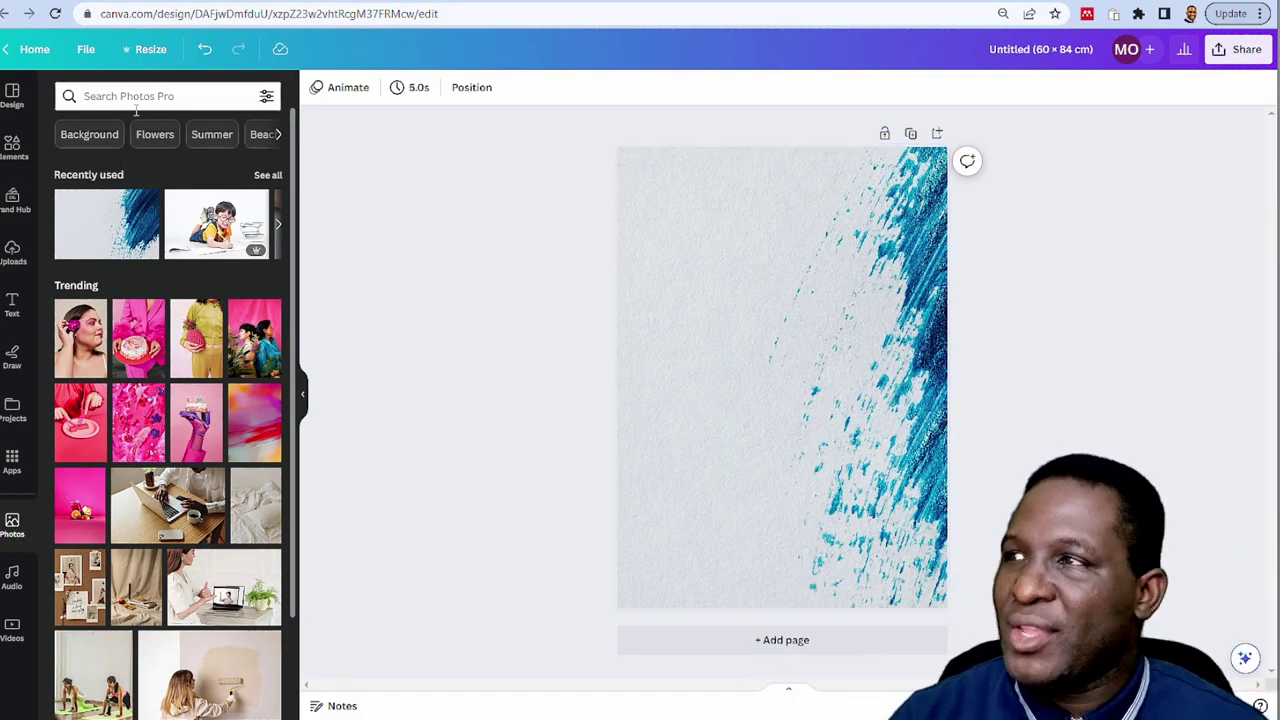
pyautogui.click(13, 305)
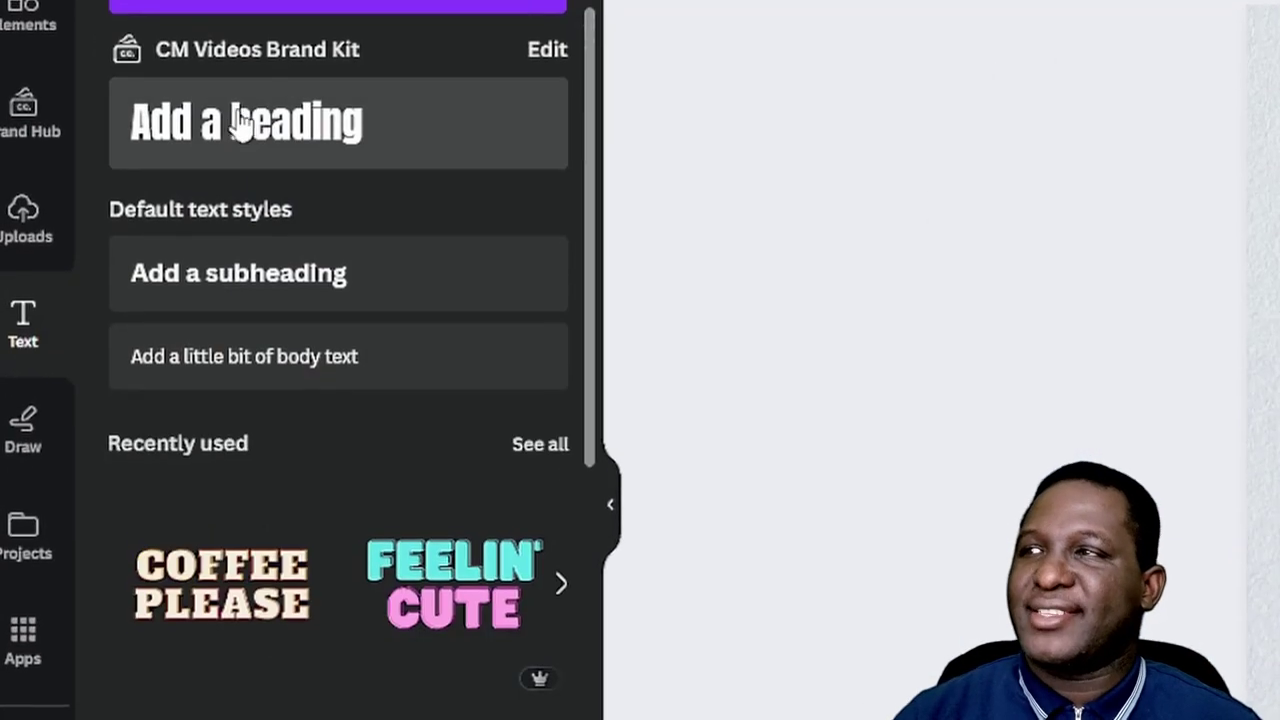
# Add a heading reading 'Virtual Testbed Simulation' at the top of the poster
pyautogui.click(240, 122)
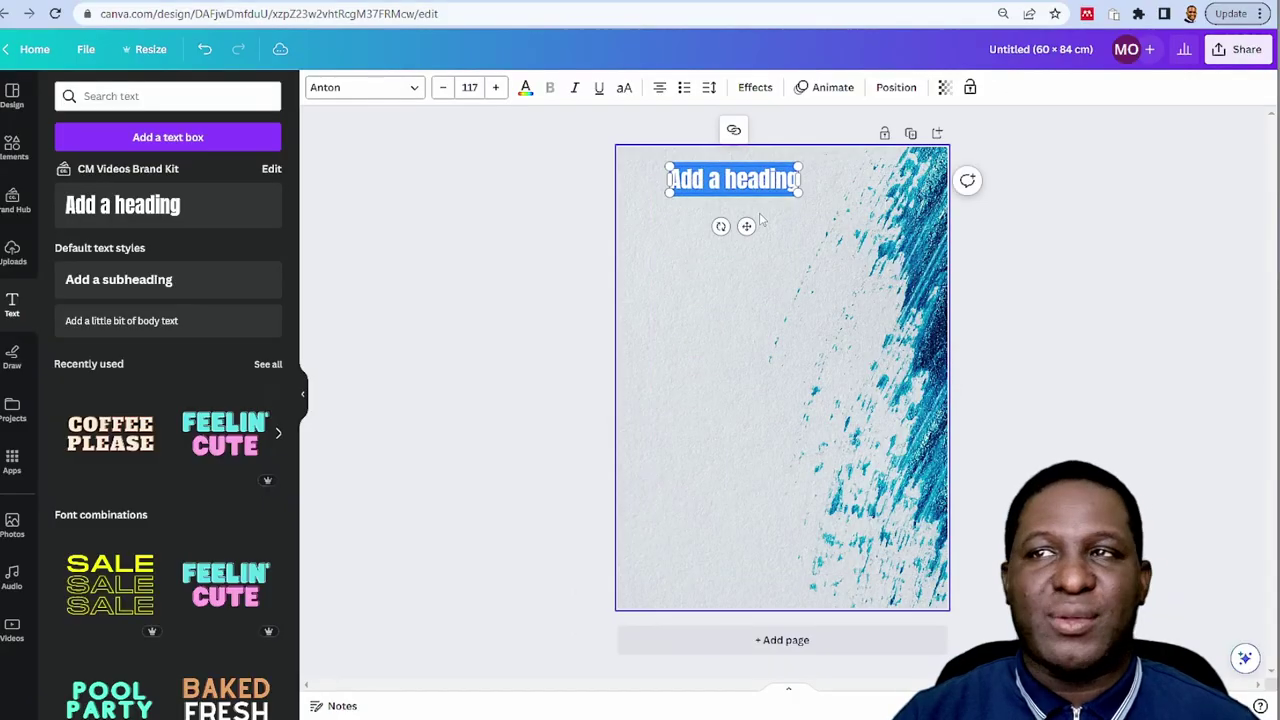
pyautogui.hotkey('ctrl', 'v')
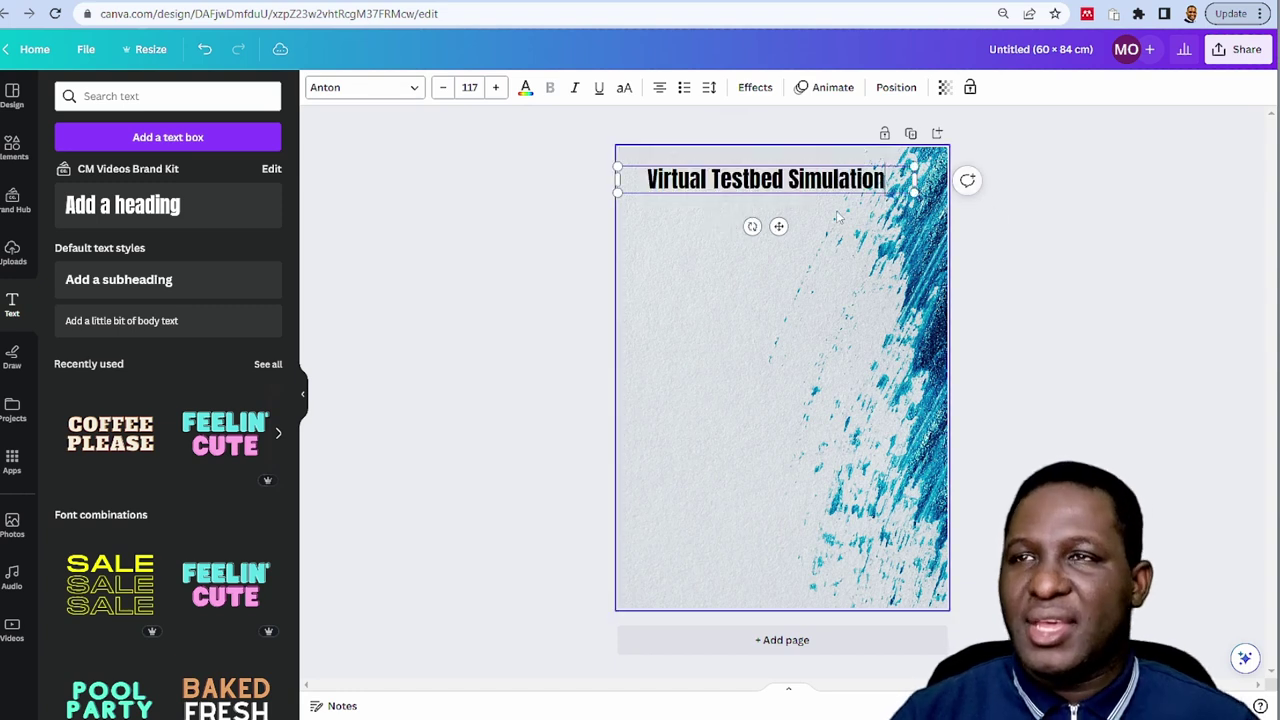
pyautogui.click(806, 291)
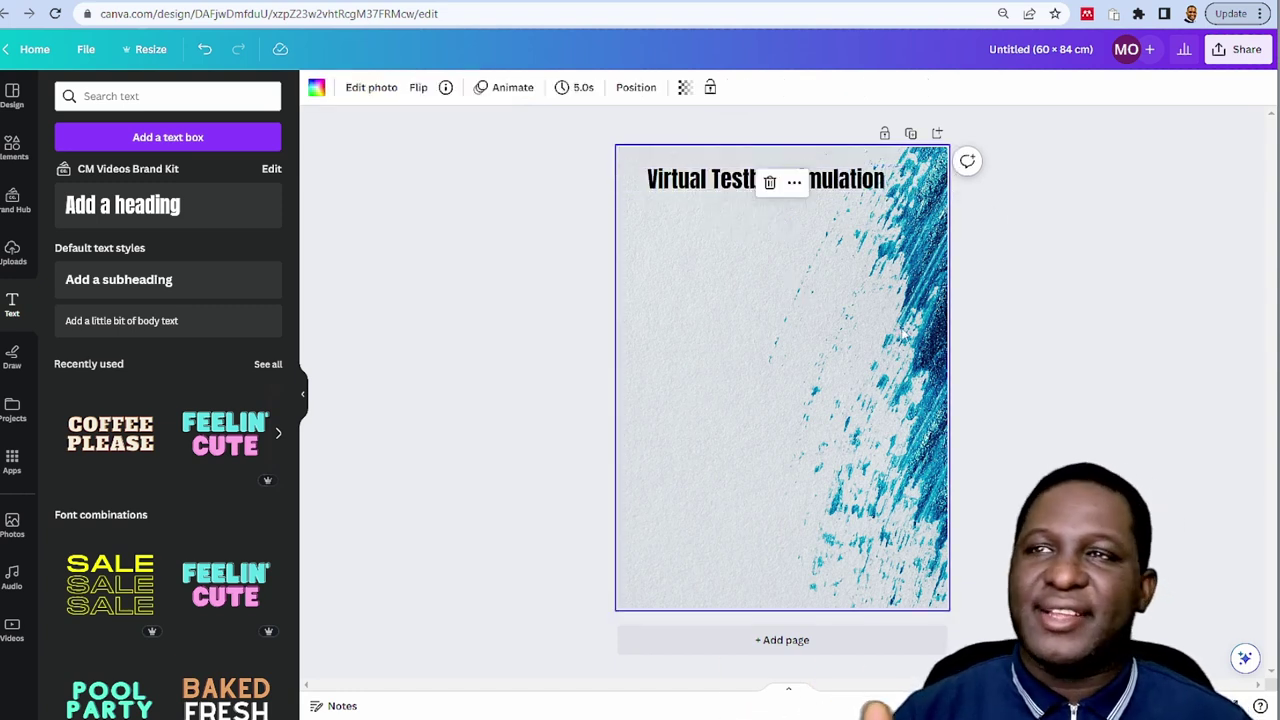
pyautogui.click(1082, 386)
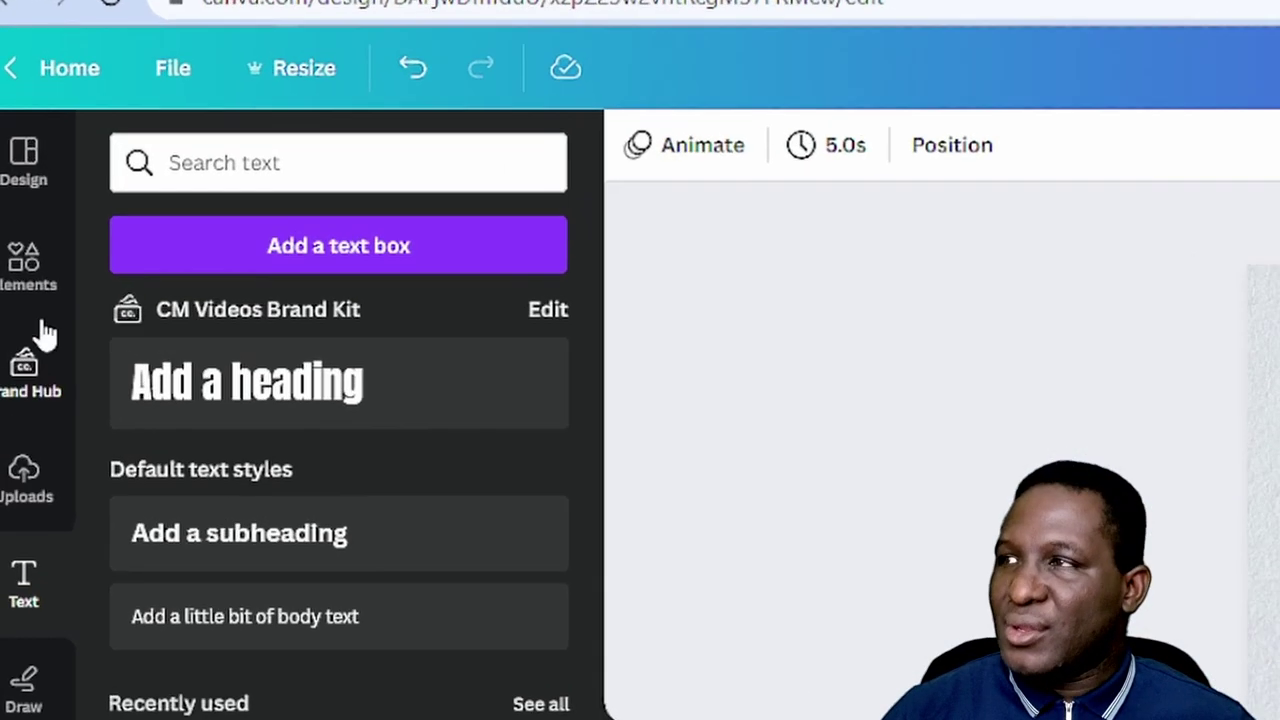
pyautogui.click(22, 158)
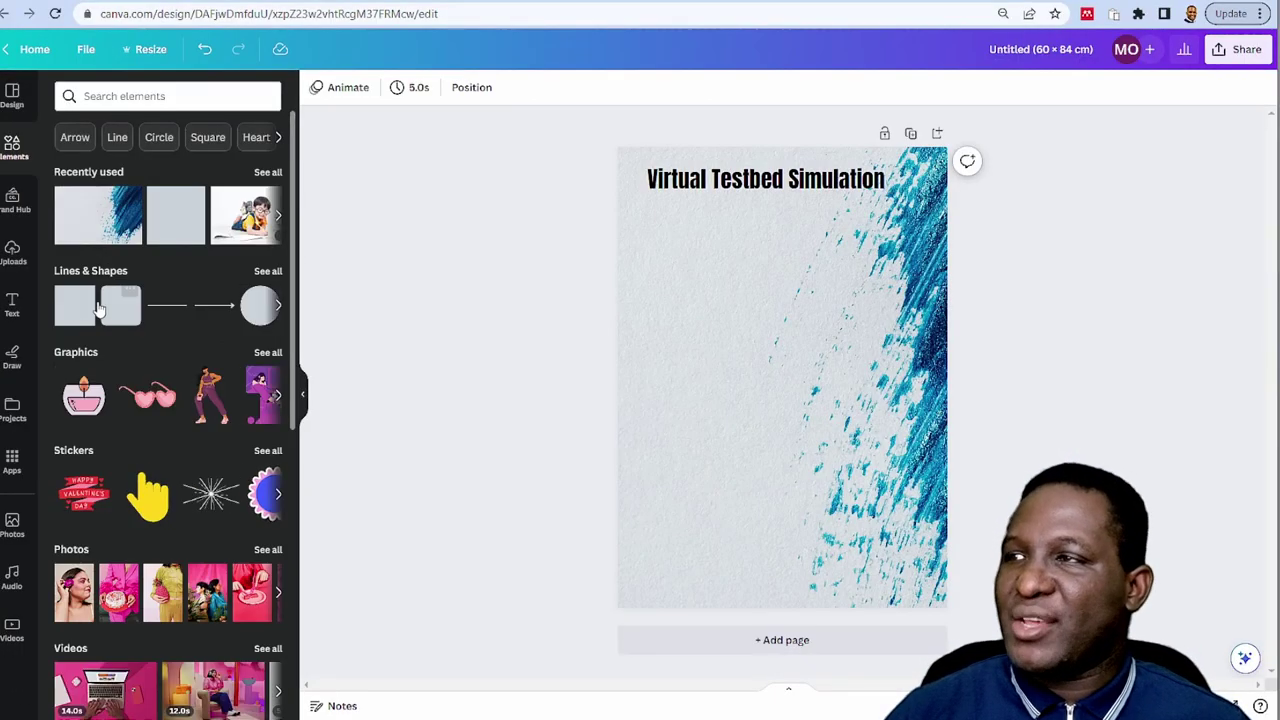
# Add a square shape and stretch it into a wide, thin blue bar under the heading
pyautogui.click(70, 306)
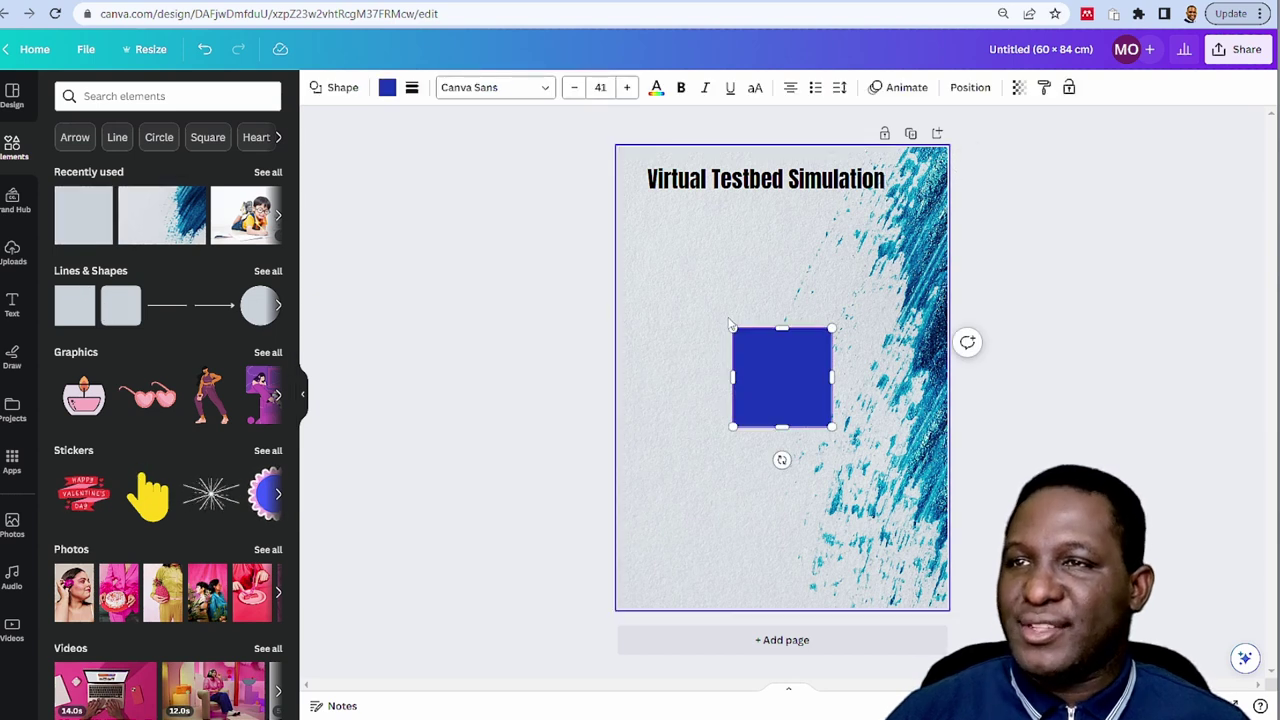
pyautogui.moveTo(728, 324); pyautogui.dragTo(677, 281)
pyautogui.moveTo(831, 336); pyautogui.dragTo(876, 323)
pyautogui.moveTo(660, 336); pyautogui.dragTo(628, 334)
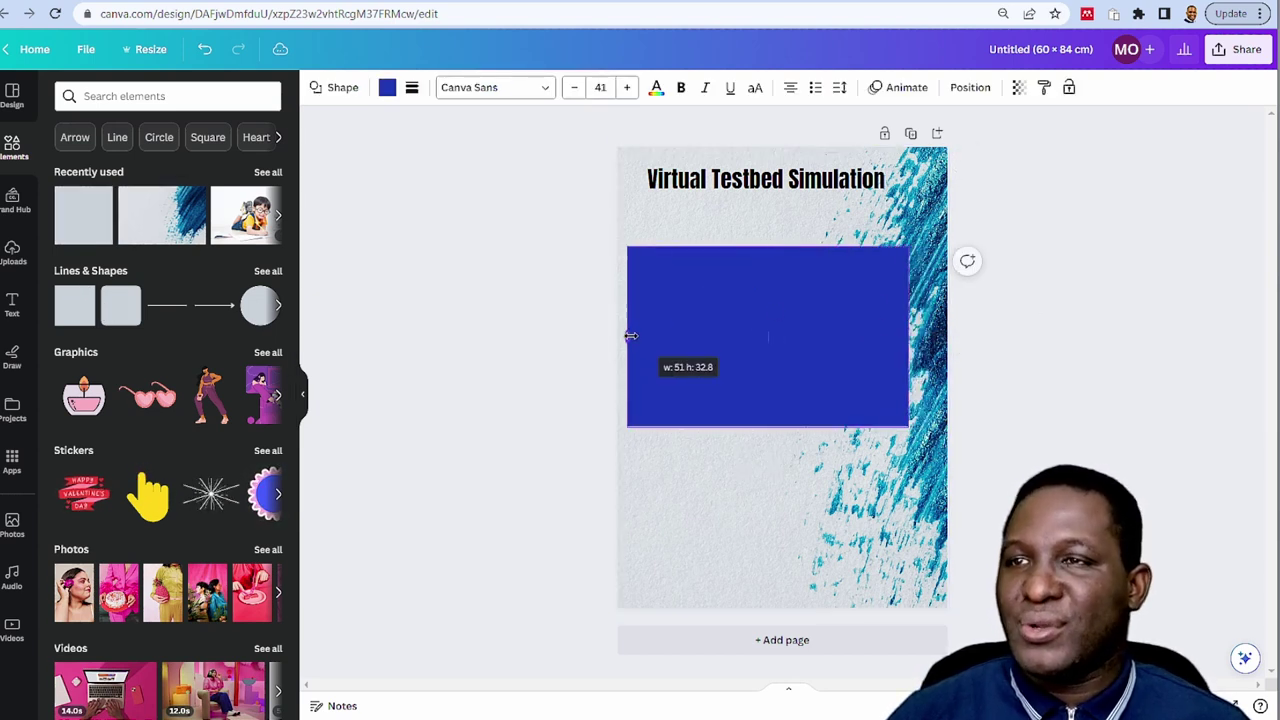
pyautogui.moveTo(770, 426); pyautogui.dragTo(778, 290)
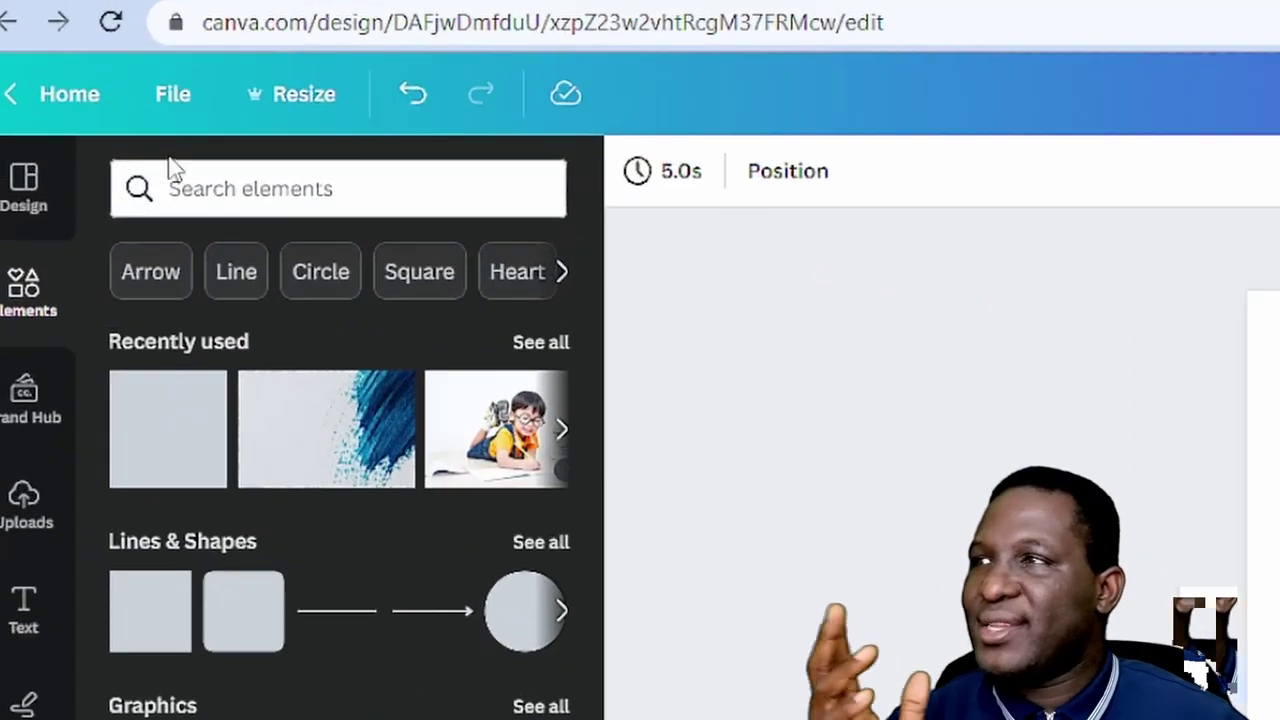
# Apply the pastel 'Thank you' template found by searching 'Aesthetic Posters'
pyautogui.click(24, 214)
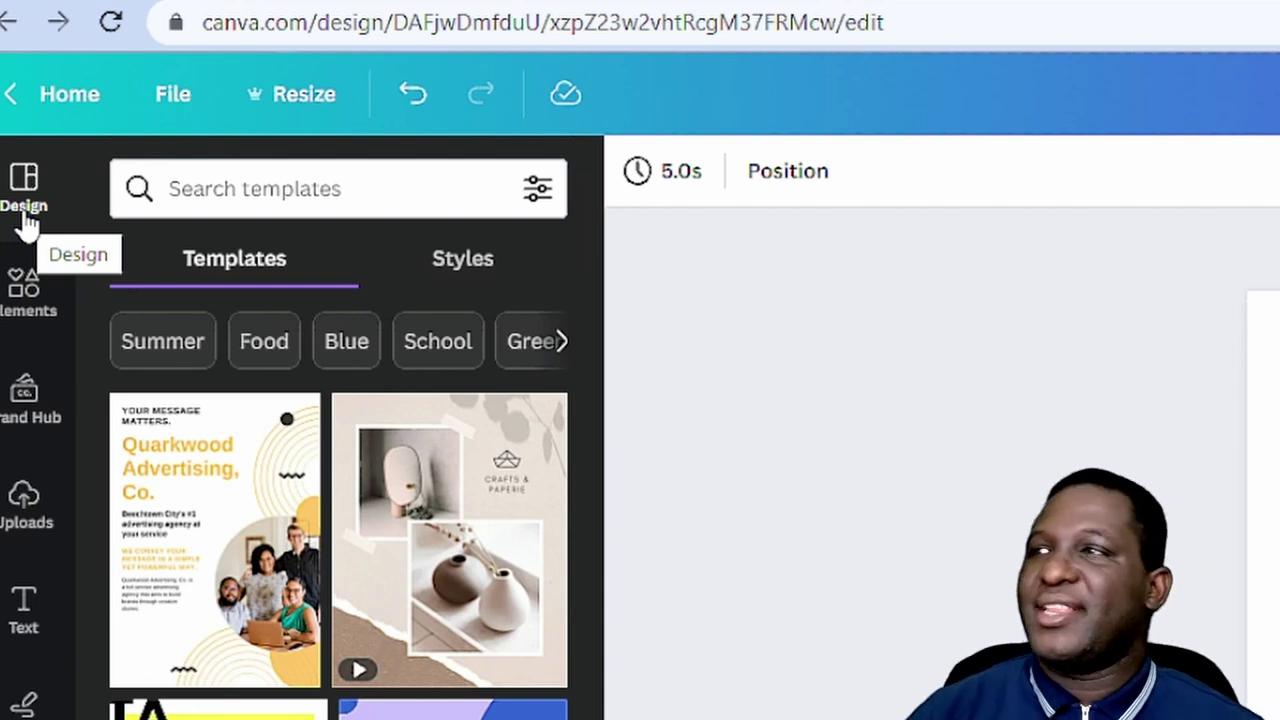
pyautogui.click(428, 190)
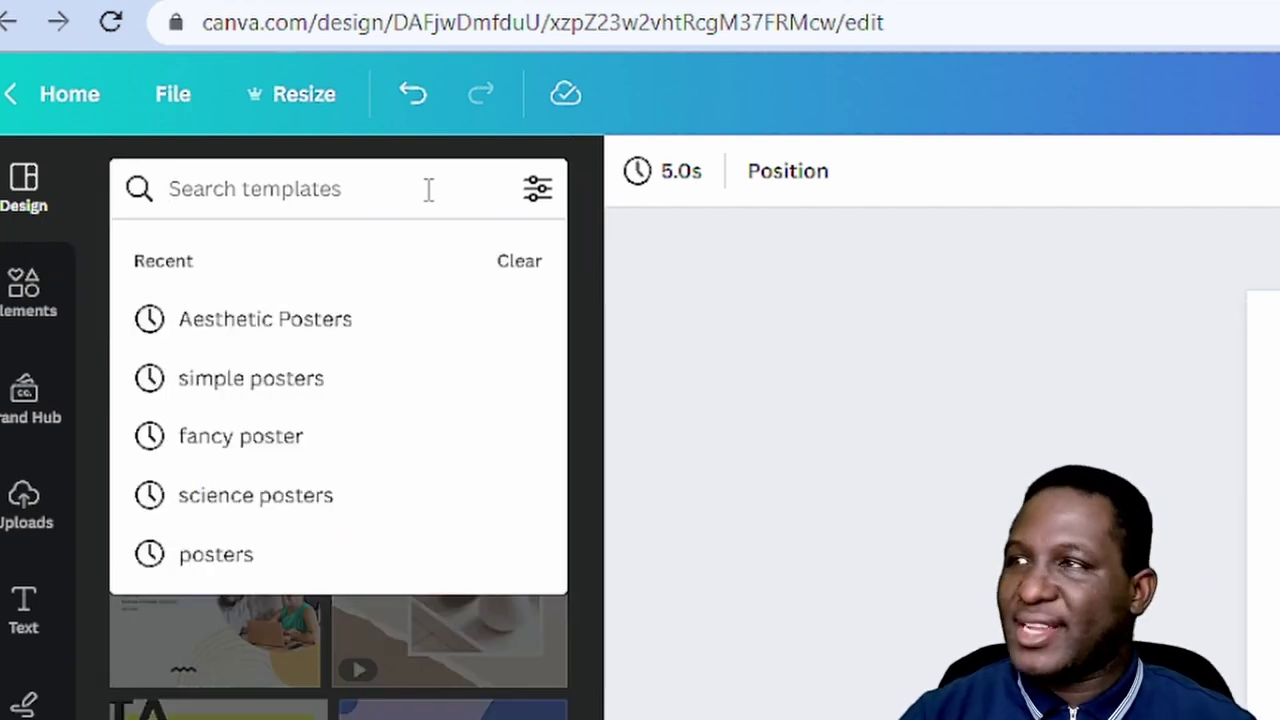
pyautogui.click(234, 319)
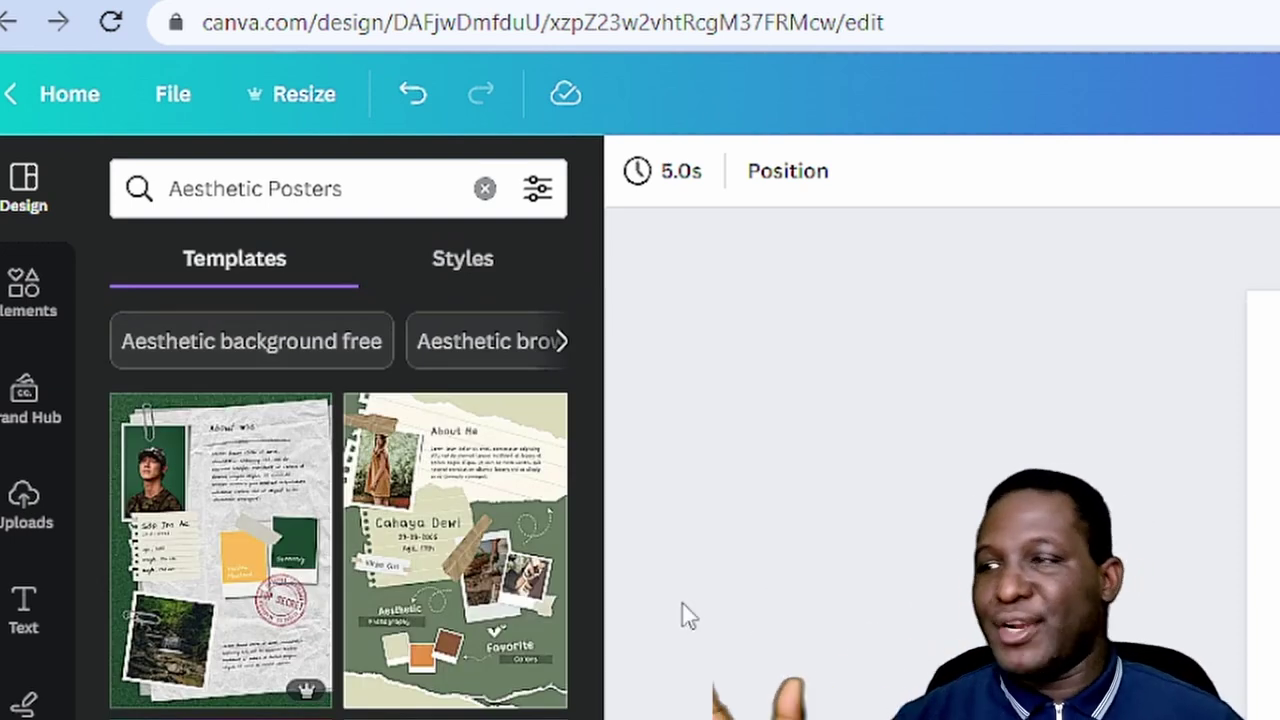
pyautogui.scroll(-10, 209, 591)
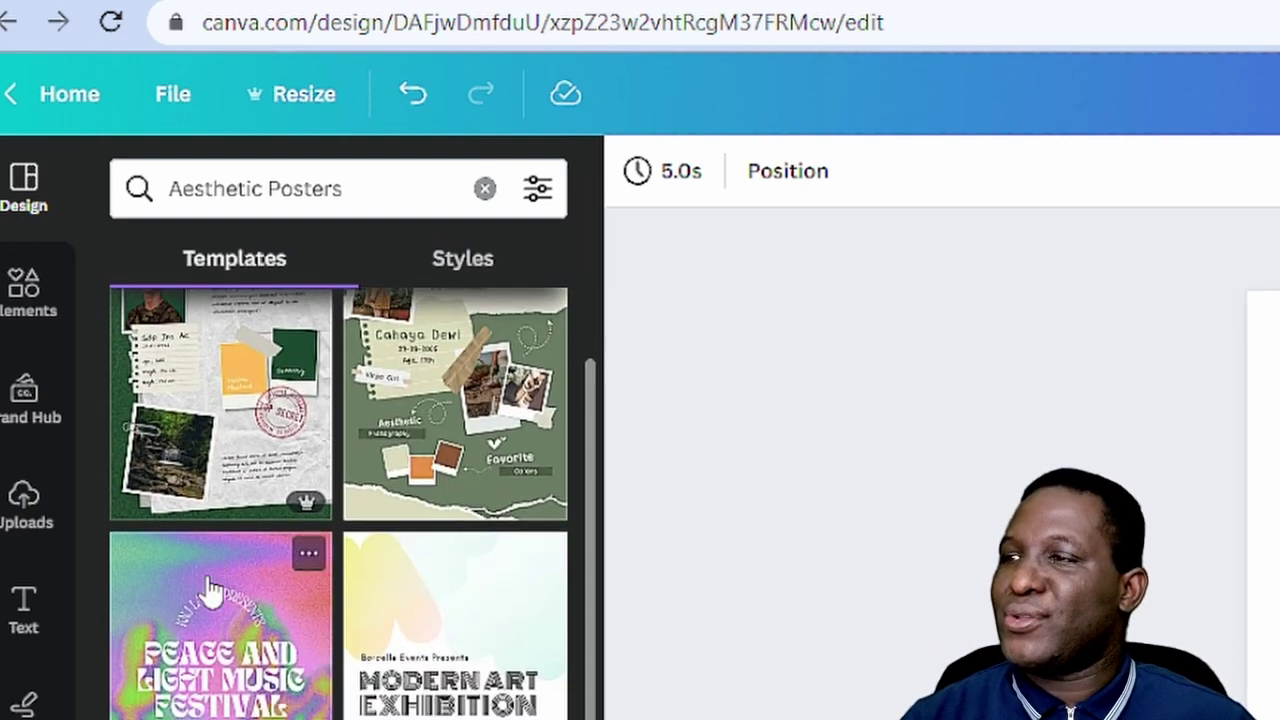
pyautogui.scroll(-5, 320, 580)
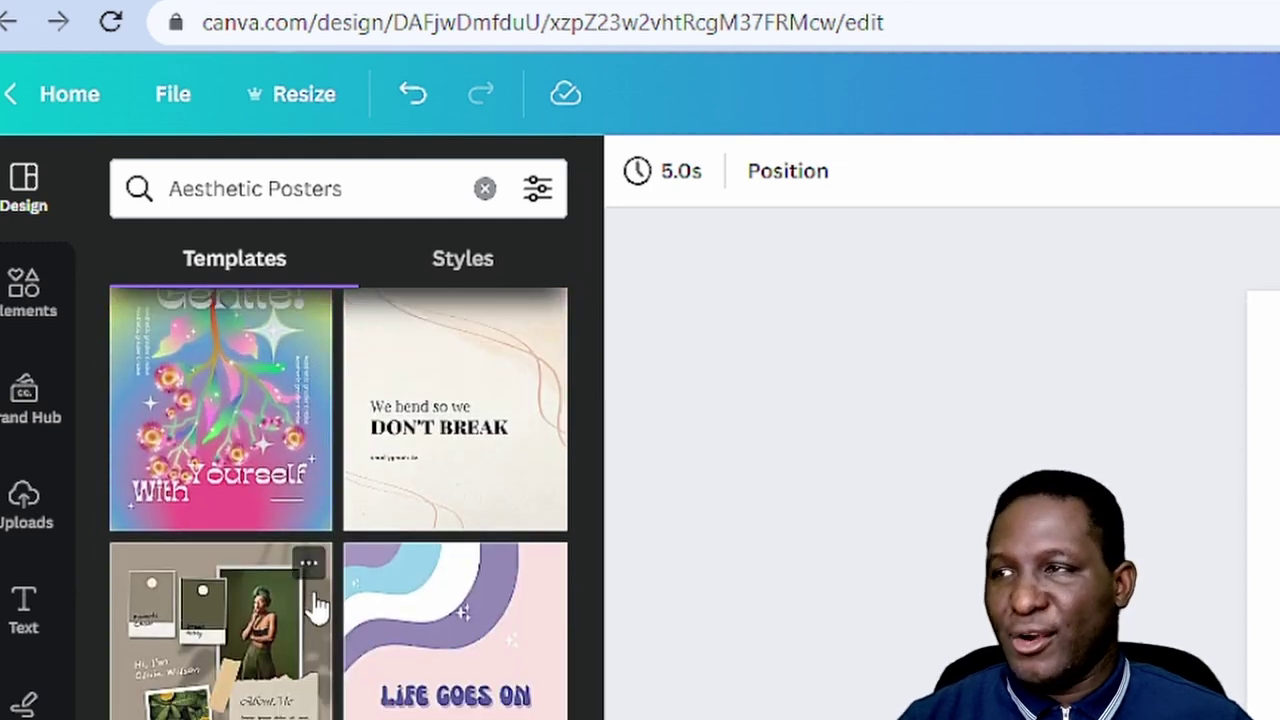
pyautogui.scroll(-3, 316, 628)
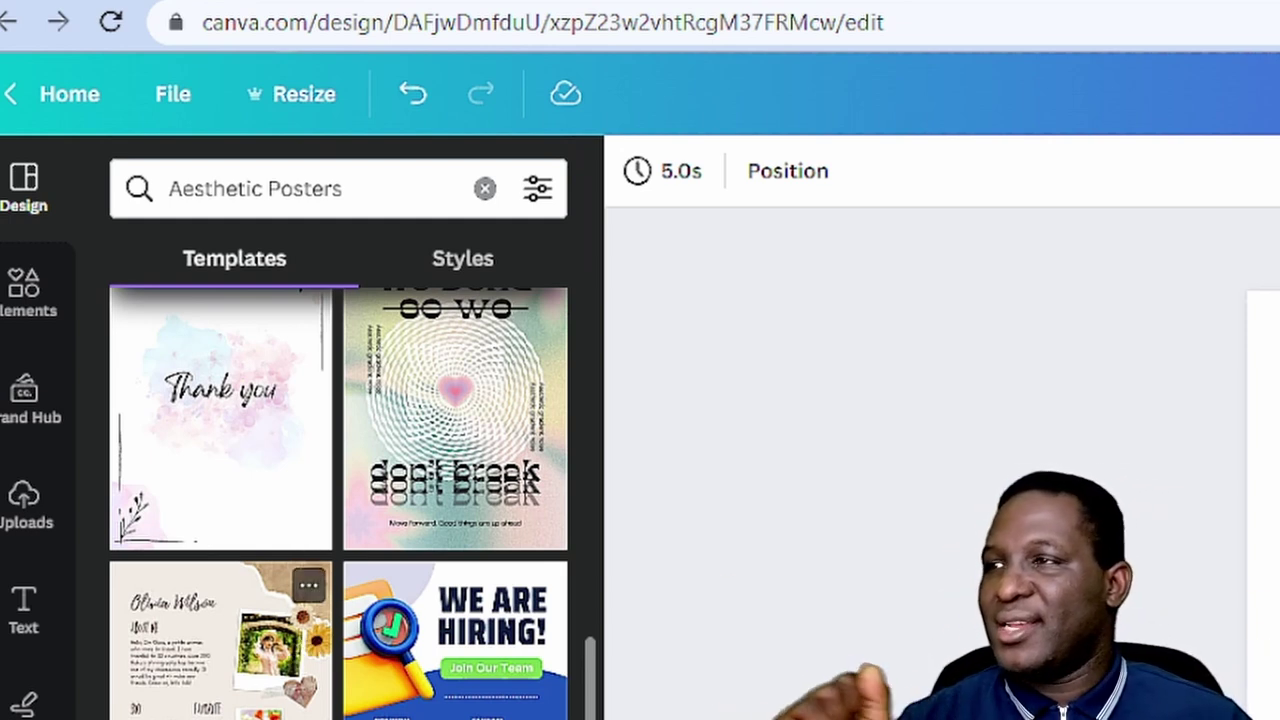
pyautogui.scroll(3, 338, 500)
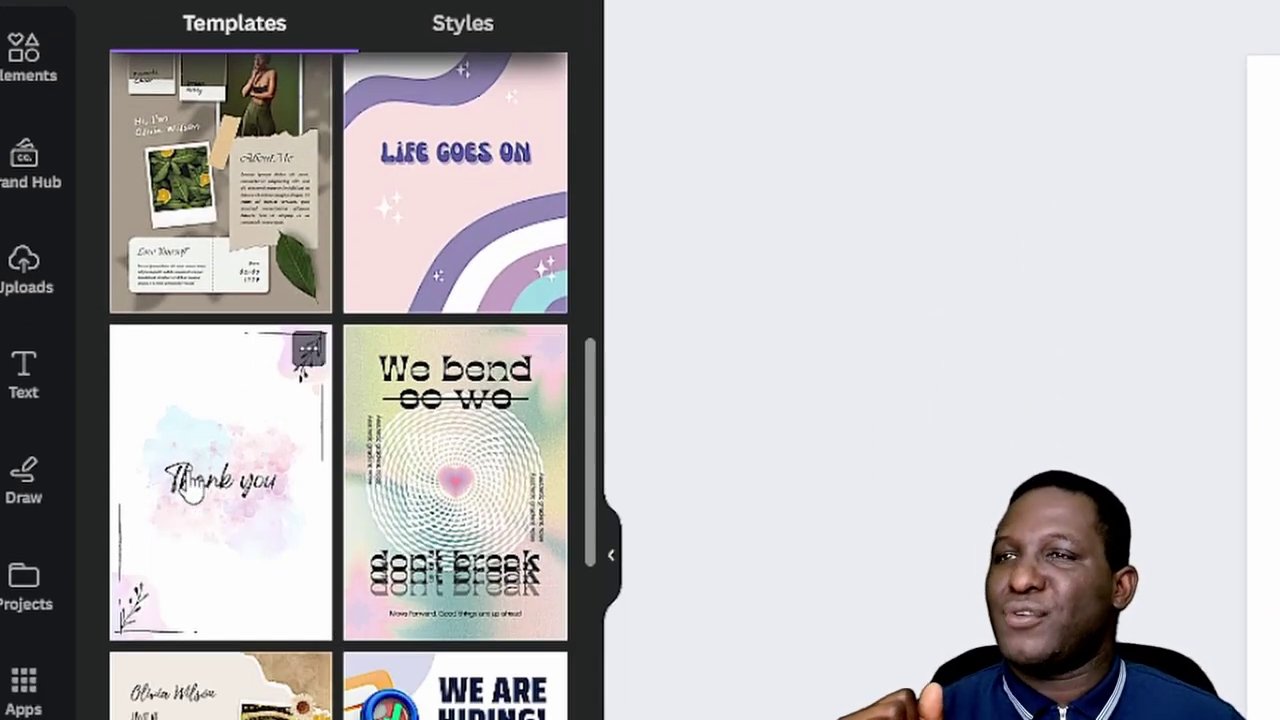
pyautogui.click(190, 487)
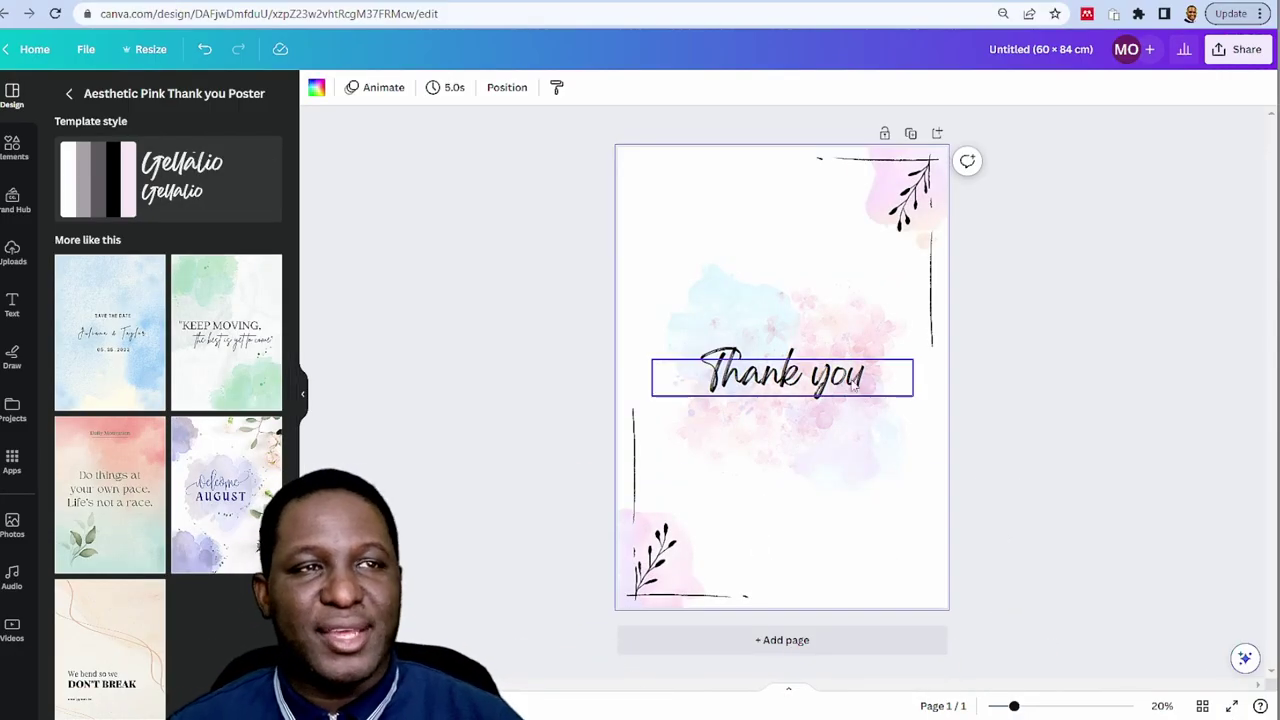
# Delete the 'Thank you' text from the template
pyautogui.scroll(2, 855, 387)
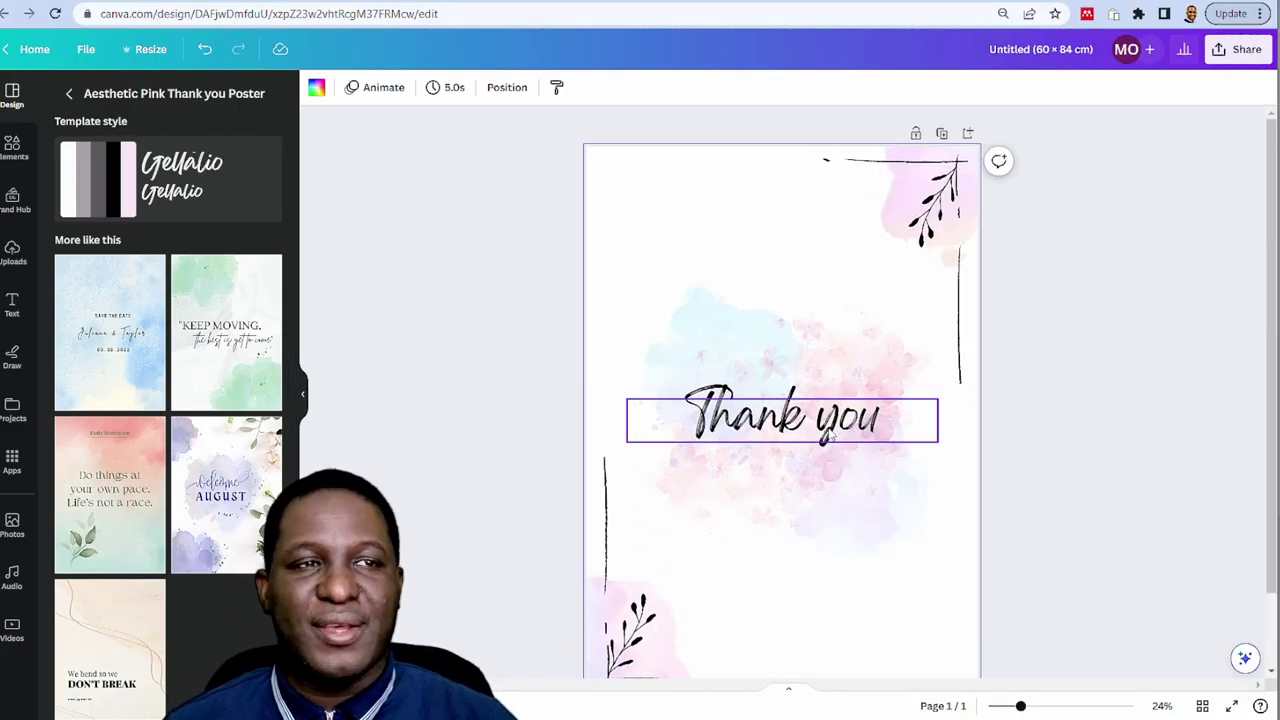
pyautogui.click(830, 436)
pyautogui.press('Delete')
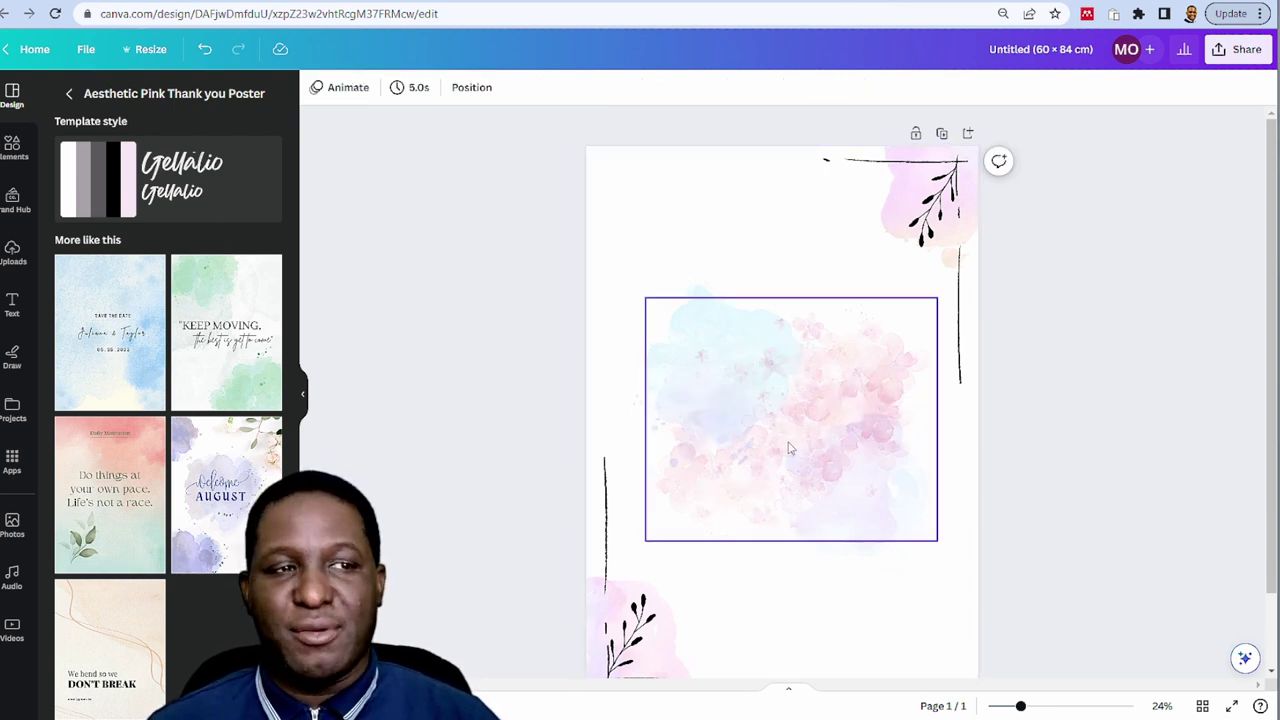
# Select all remaining floral and watercolour decorations and lock them in place
pyautogui.scroll(-2, 790, 447)
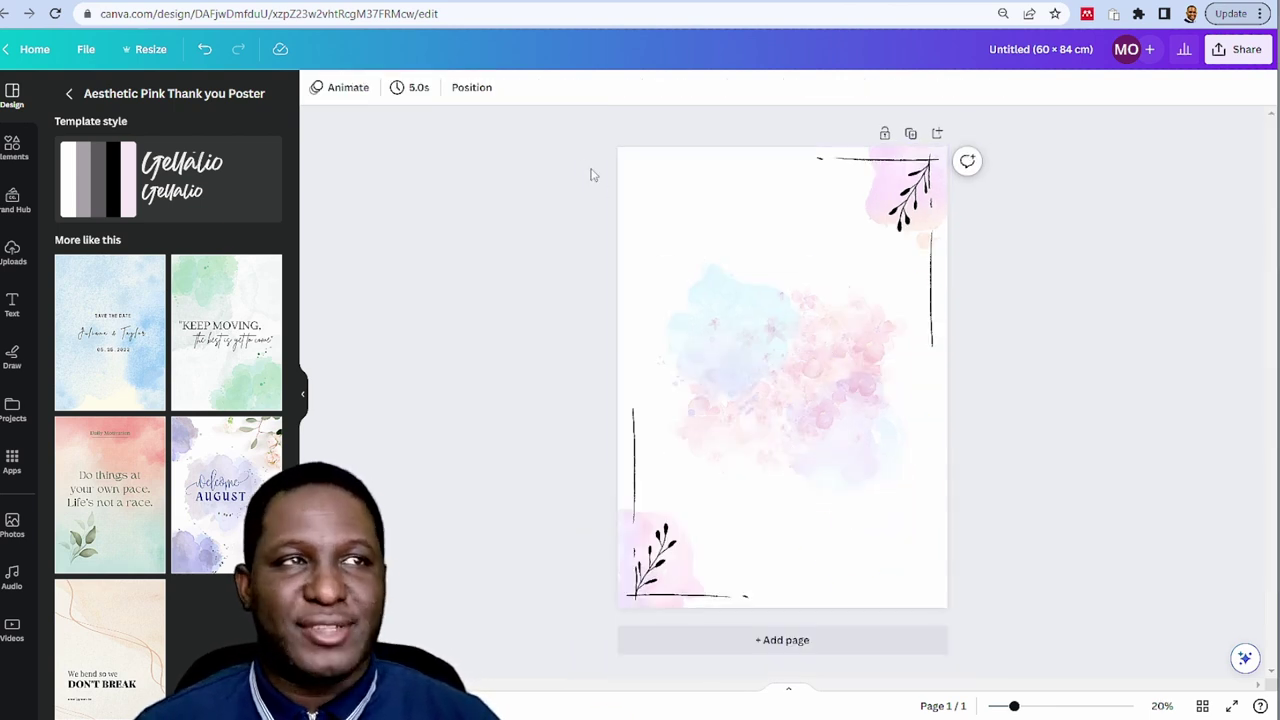
pyautogui.moveTo(580, 144); pyautogui.dragTo(983, 600)
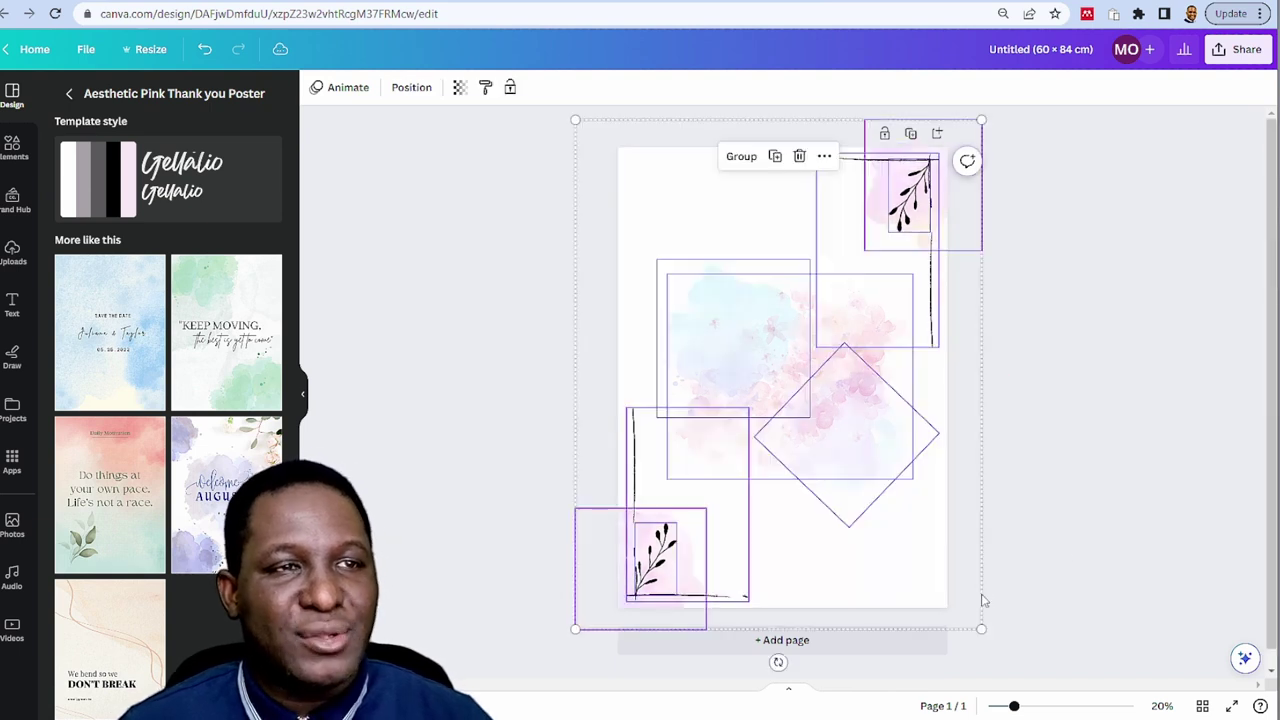
pyautogui.click(1038, 404)
pyautogui.moveTo(871, 309); pyautogui.dragTo(830, 333)
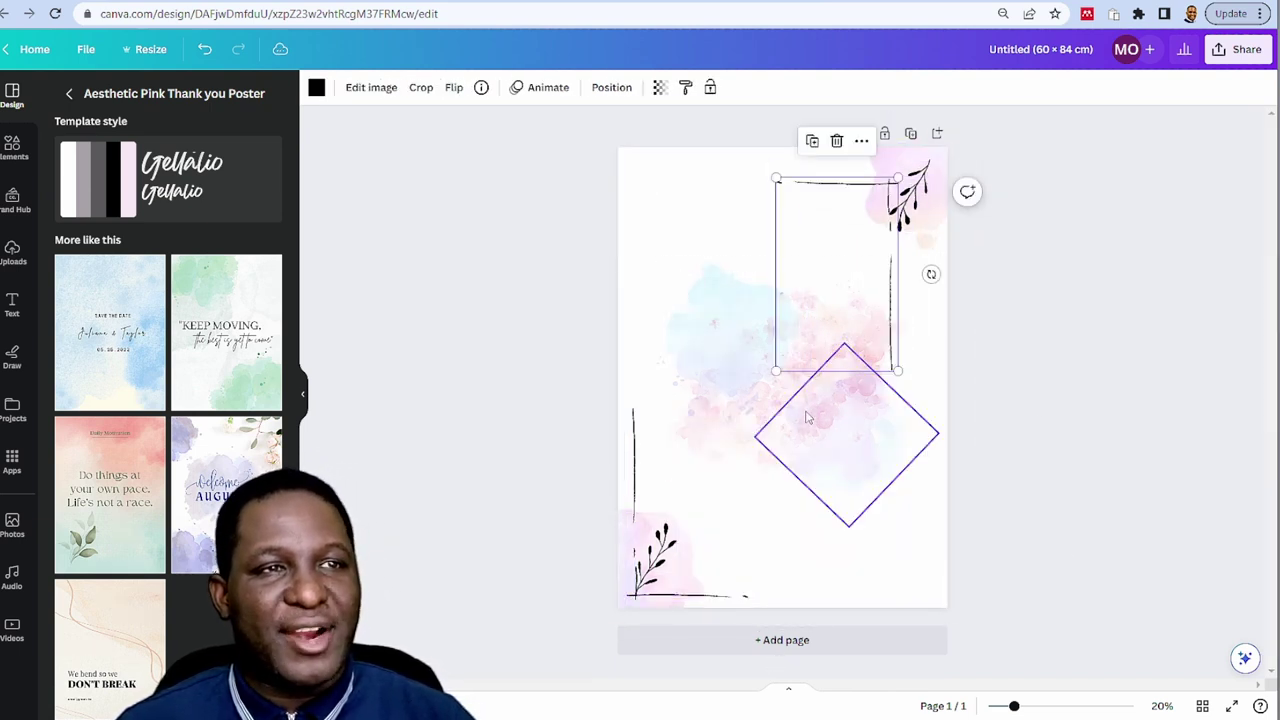
pyautogui.click(808, 418)
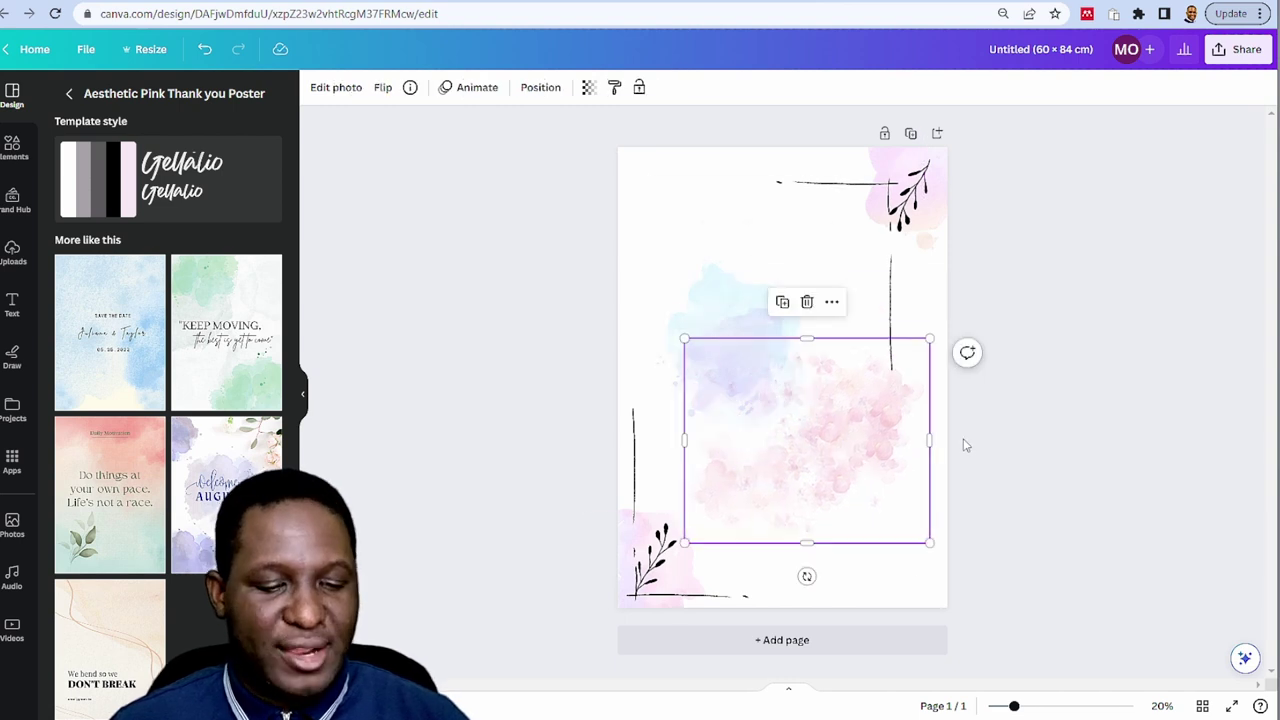
pyautogui.hotkey('ctrl', 'z')
pyautogui.click(992, 440)
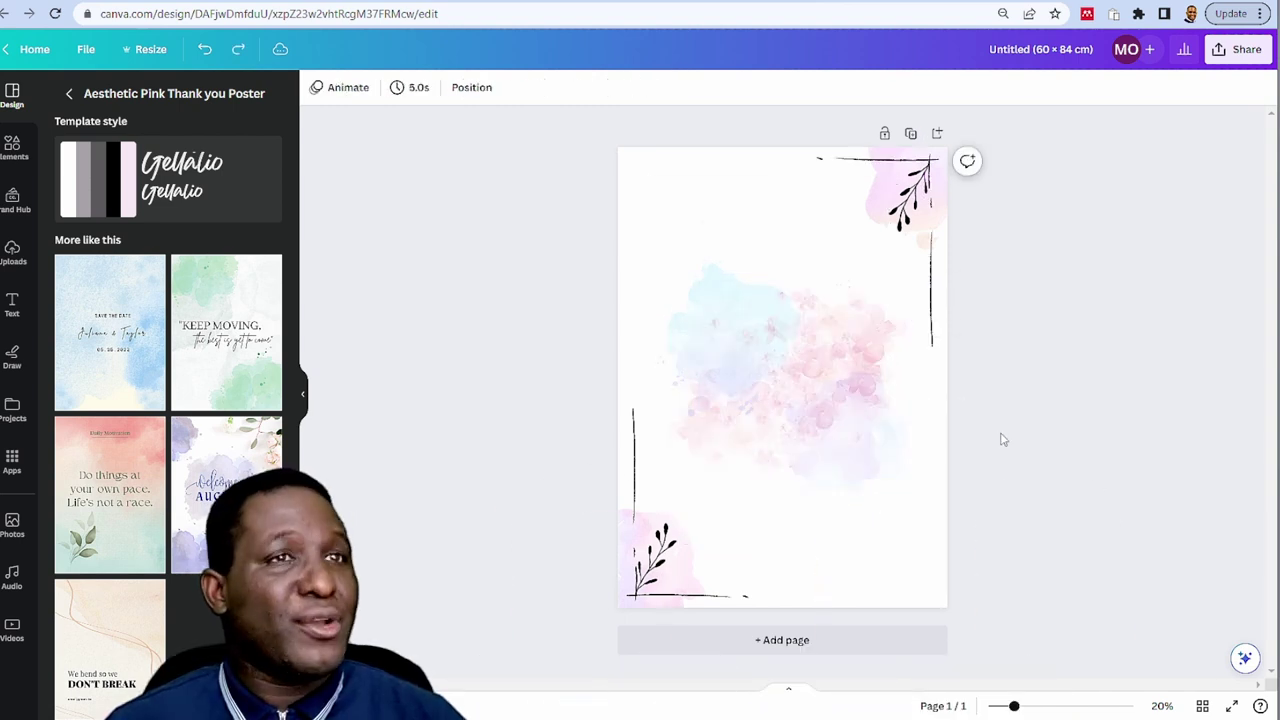
pyautogui.moveTo(550, 122); pyautogui.dragTo(1022, 620)
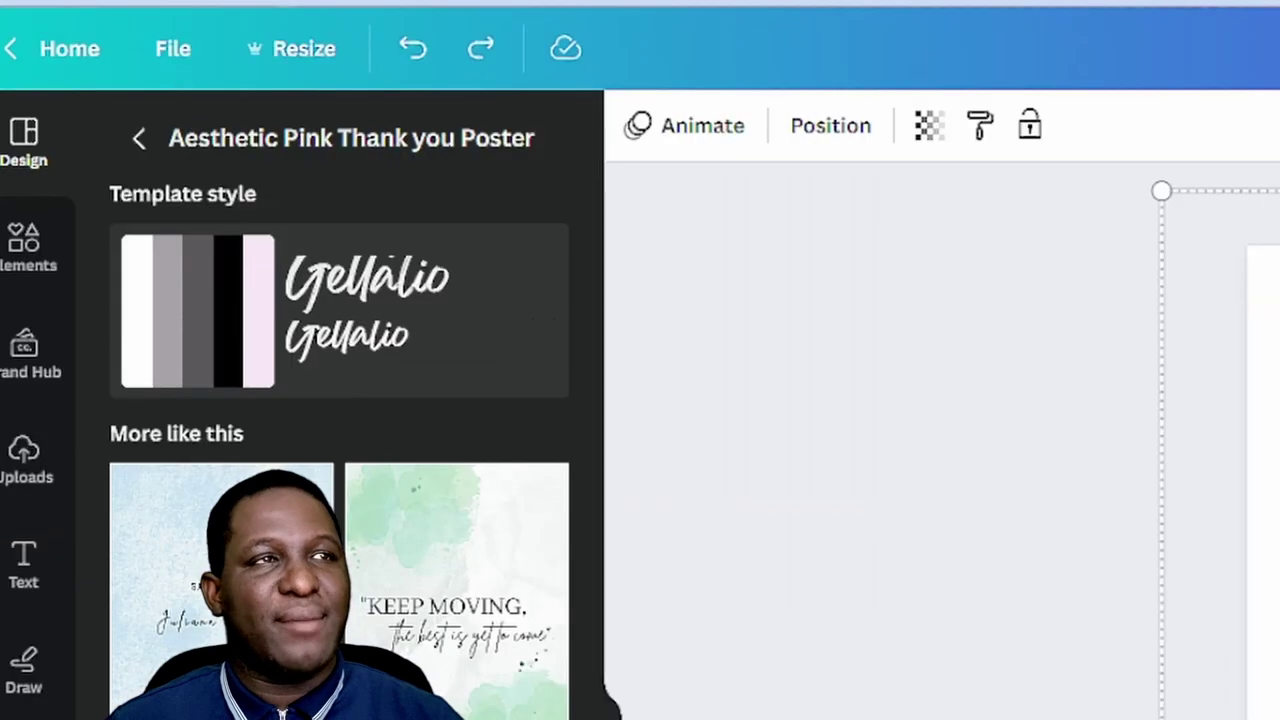
pyautogui.click(1029, 128)
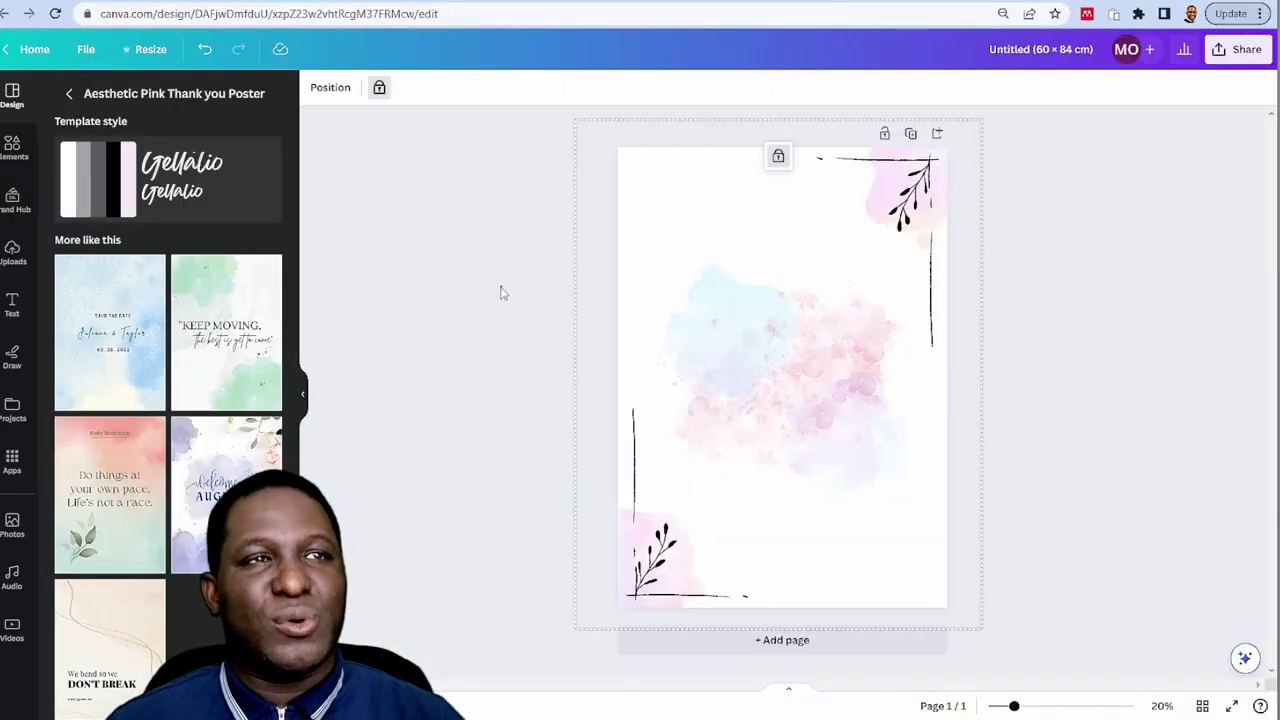
pyautogui.moveTo(717, 300); pyautogui.dragTo(676, 358)
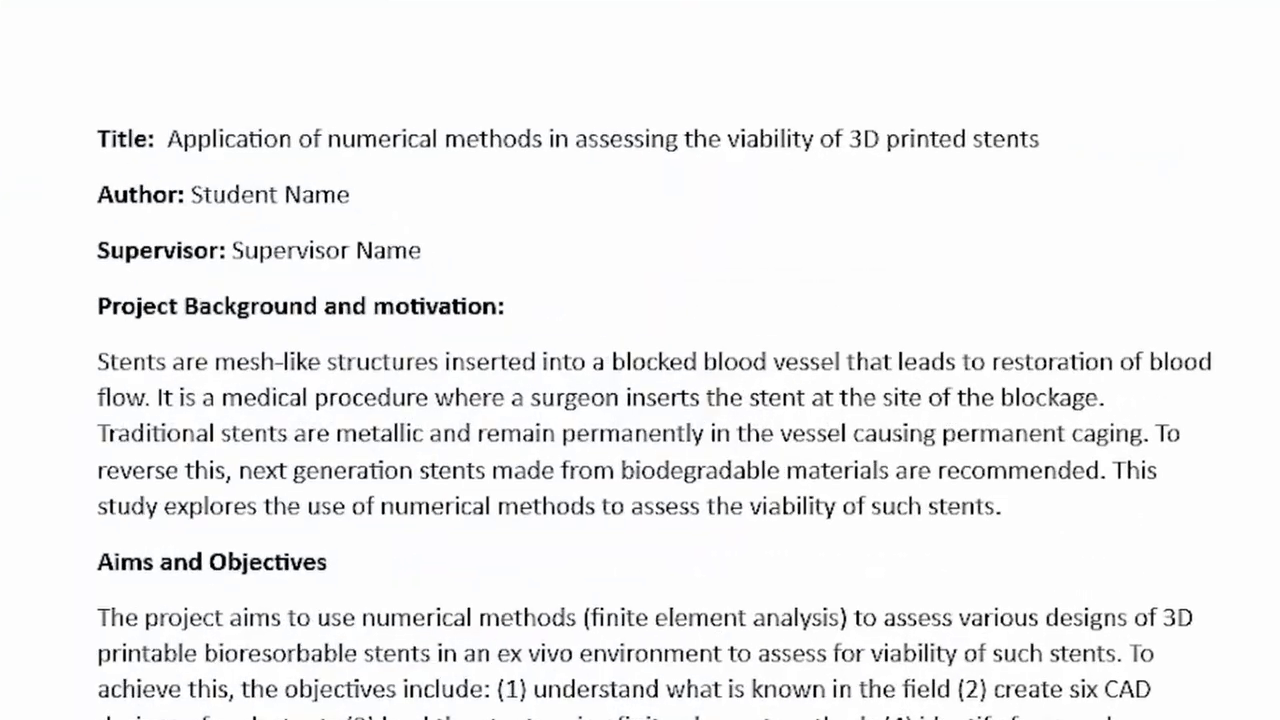
# Select the project title sentence at the top of the Word stent brief
pyautogui.scroll(-1, 655, 205)
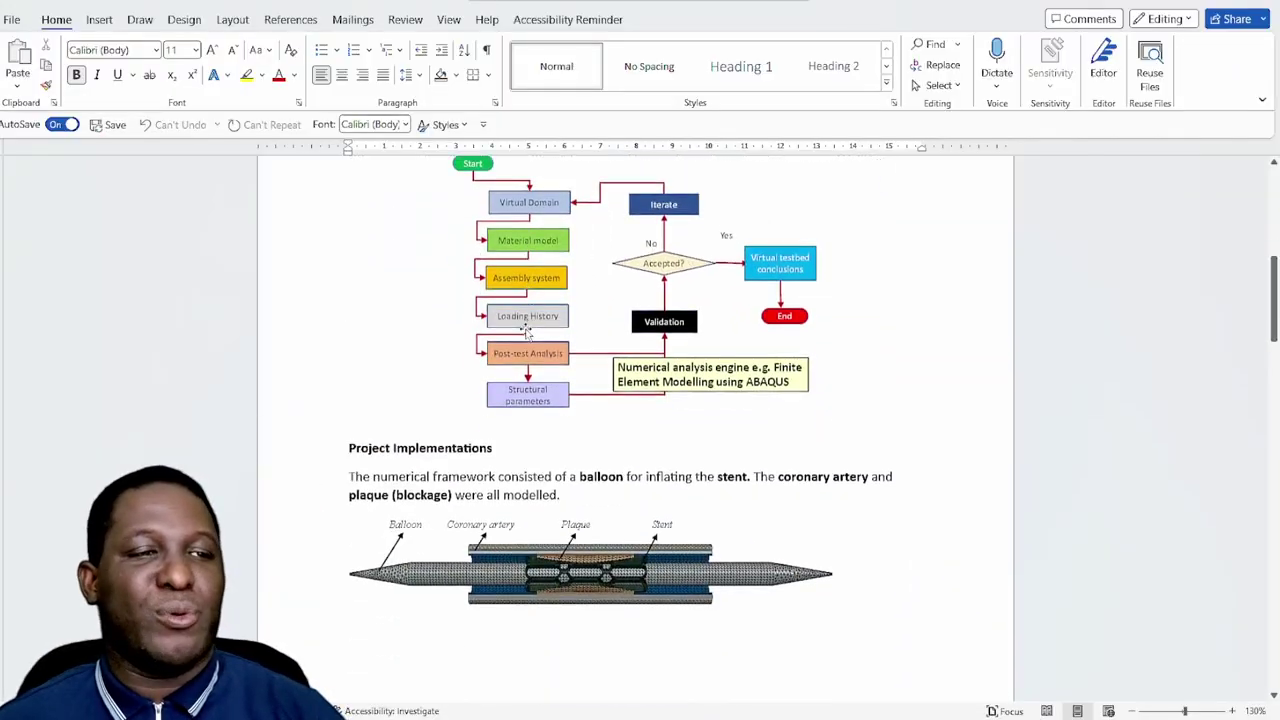
pyautogui.scroll(-7, 524, 345)
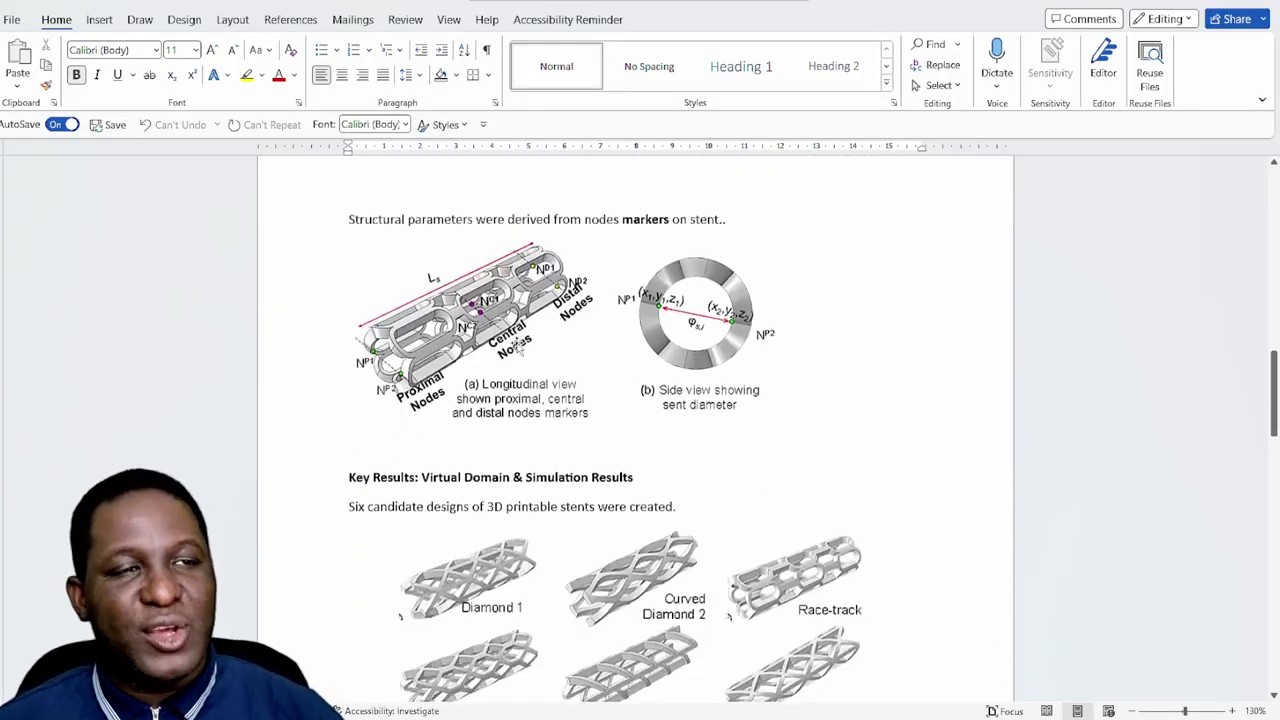
pyautogui.scroll(1, 517, 345)
pyautogui.scroll(15, 518, 345)
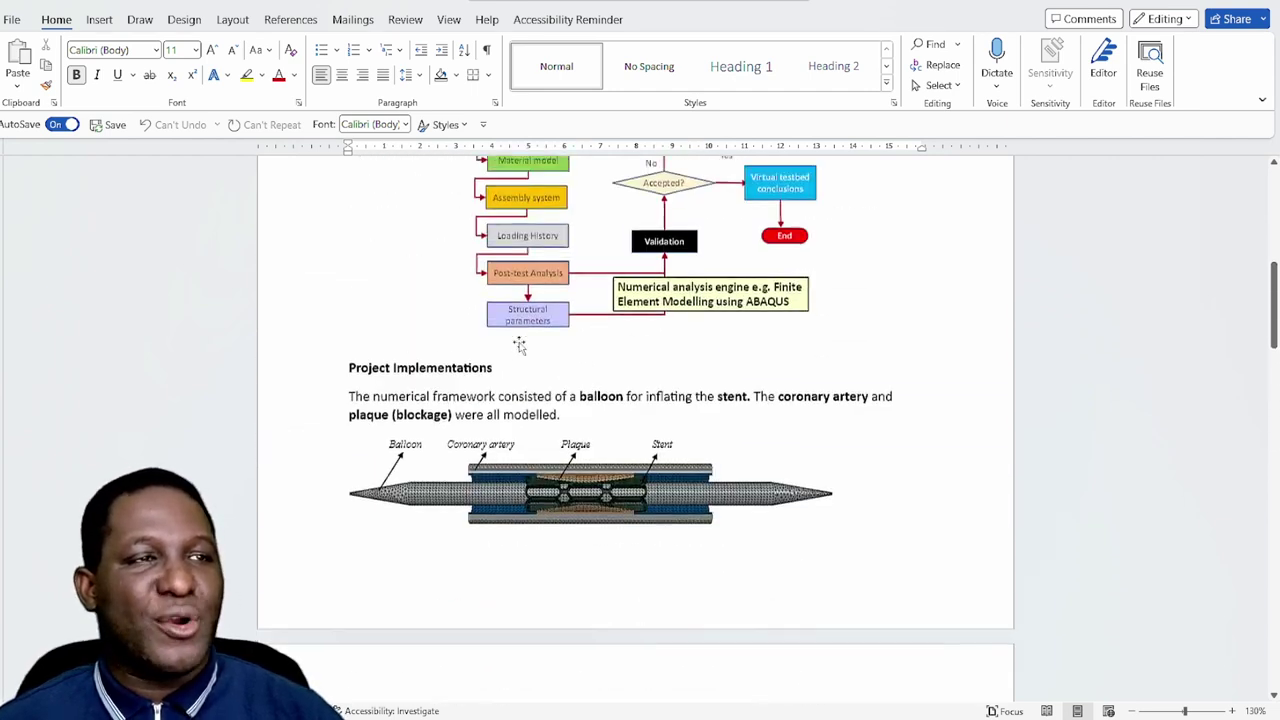
pyautogui.scroll(1, 521, 333)
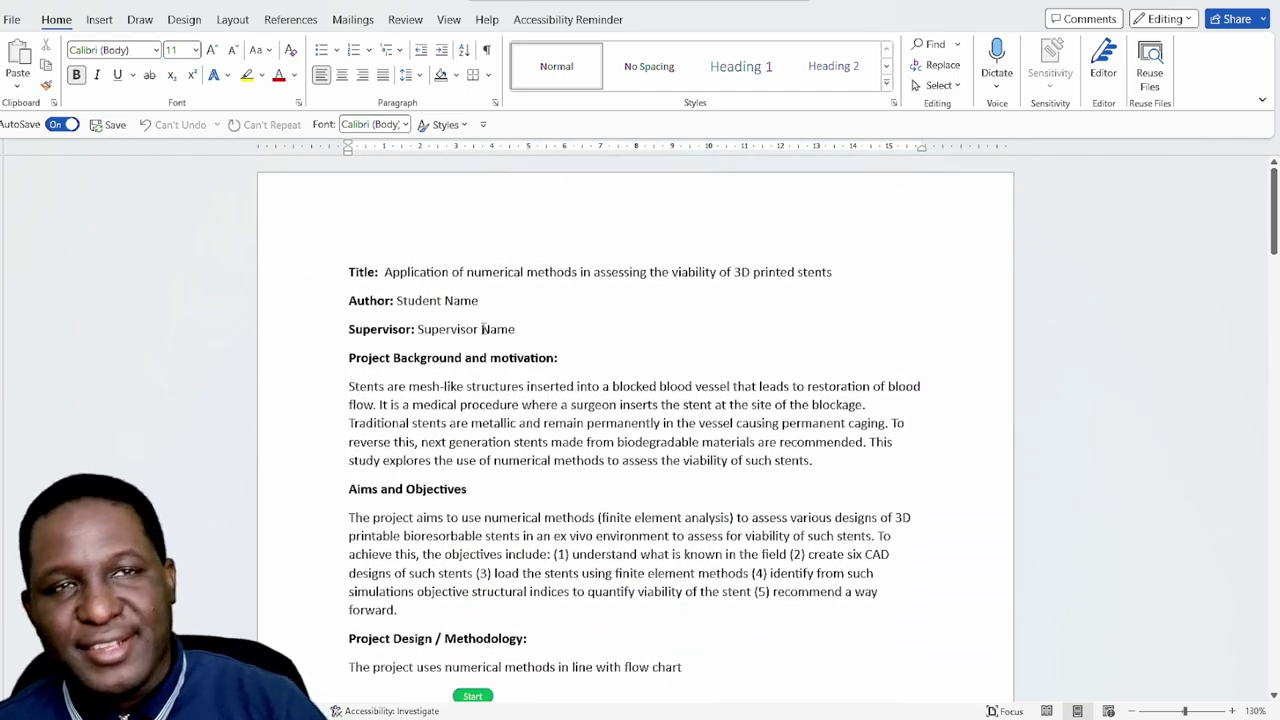
pyautogui.moveTo(384, 272); pyautogui.dragTo(827, 276)
pyautogui.hotkey('ctrl', 'c')
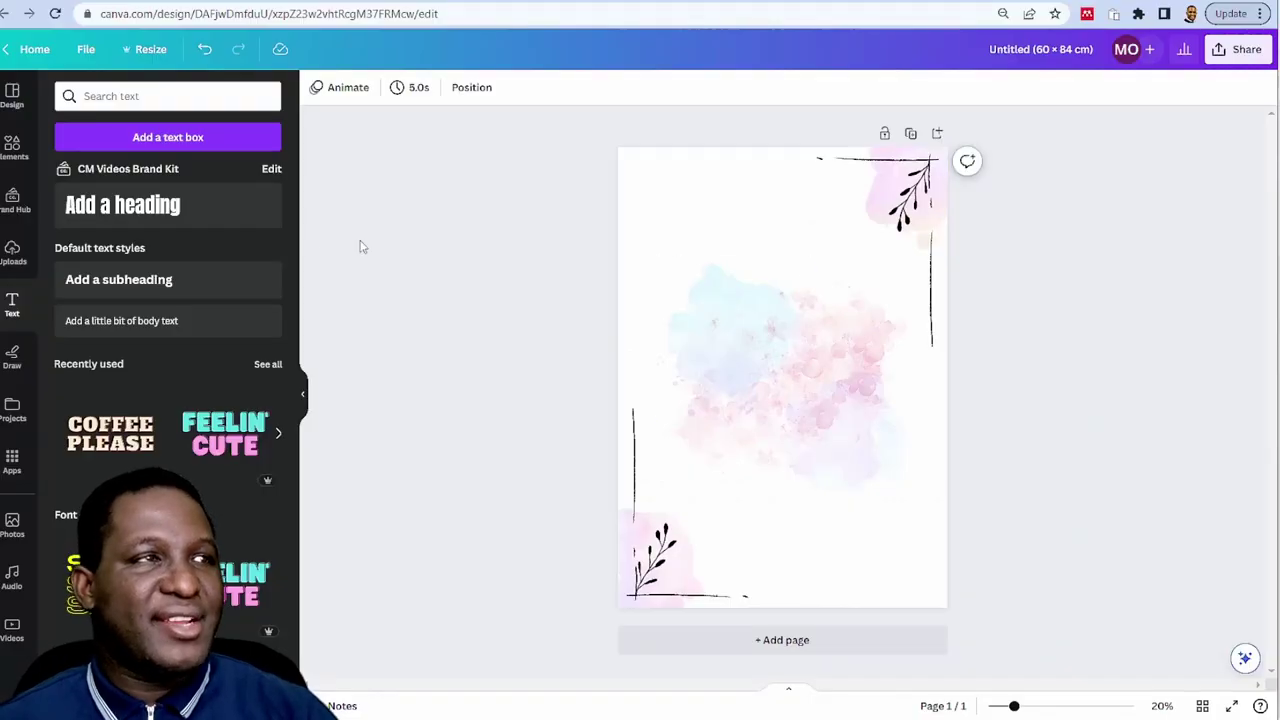
# Add a heading near the top of the poster, paste in the stent project title, and widen it
pyautogui.click(127, 207)
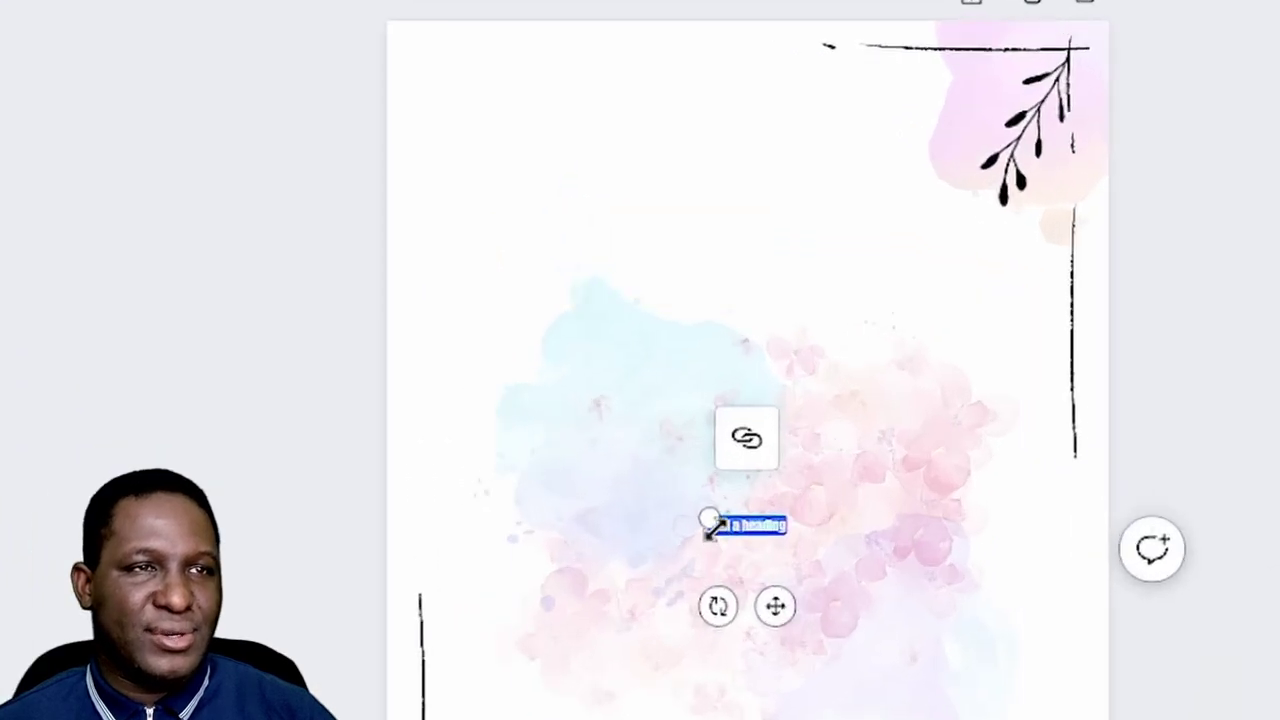
pyautogui.moveTo(663, 447); pyautogui.dragTo(651, 394)
pyautogui.moveTo(686, 471); pyautogui.dragTo(630, 100)
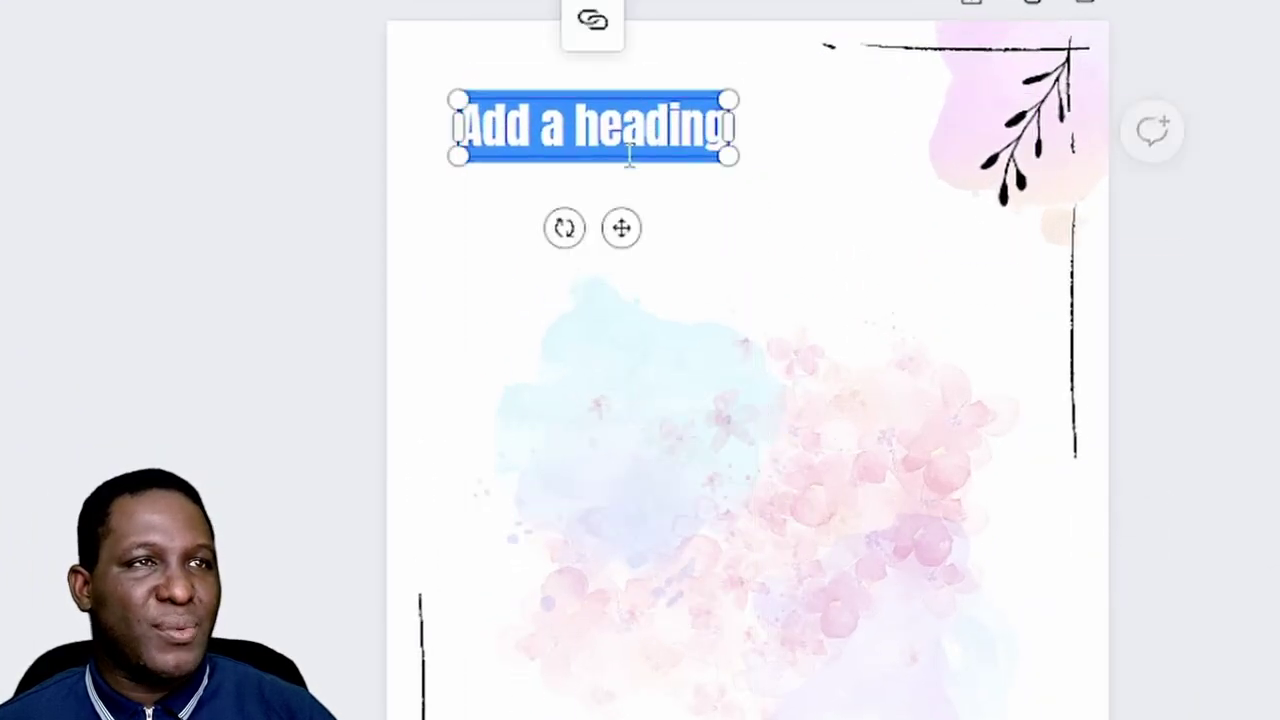
pyautogui.click(655, 130)
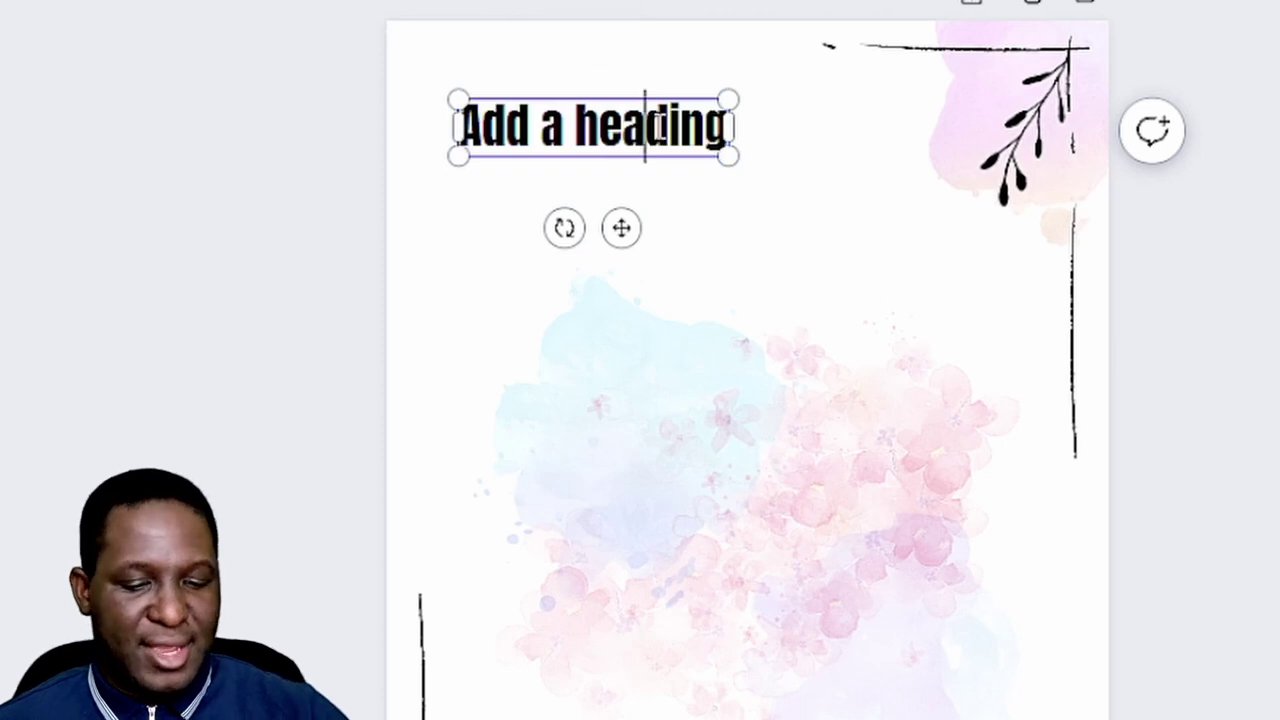
pyautogui.hotkey('ctrl', 'a')
pyautogui.hotkey('ctrl', 'v')
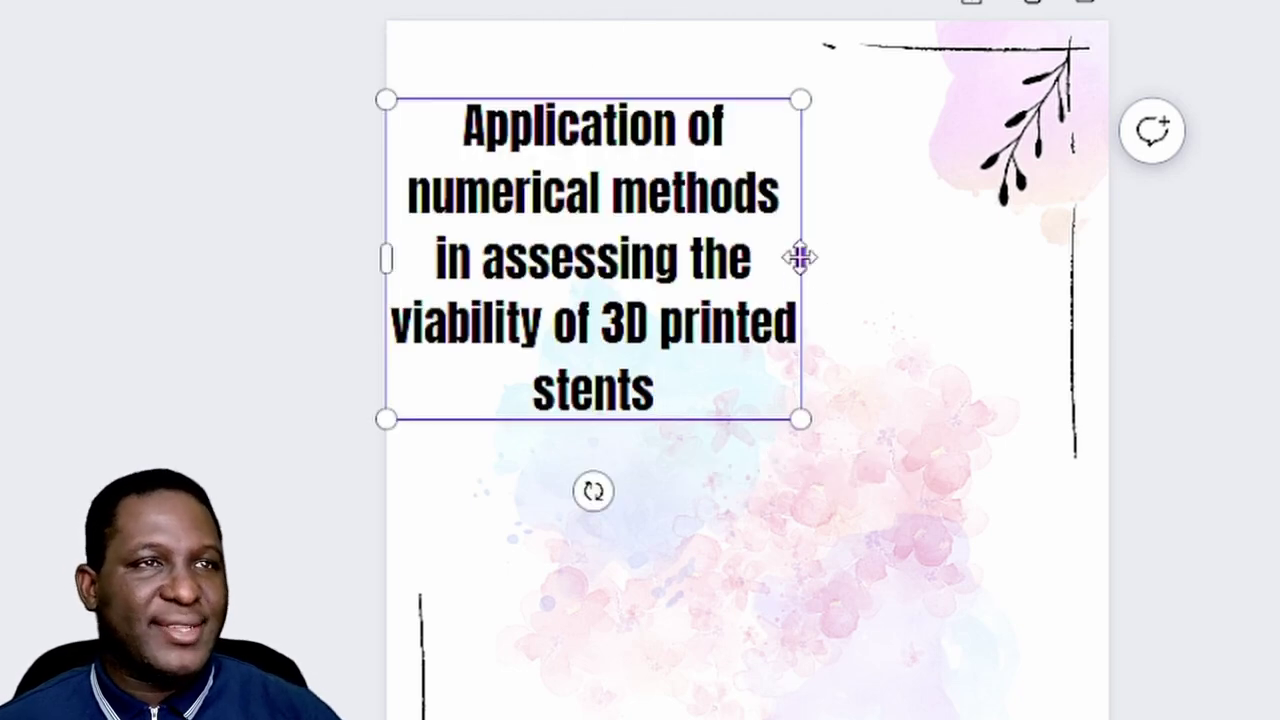
pyautogui.moveTo(805, 260); pyautogui.dragTo(1011, 255)
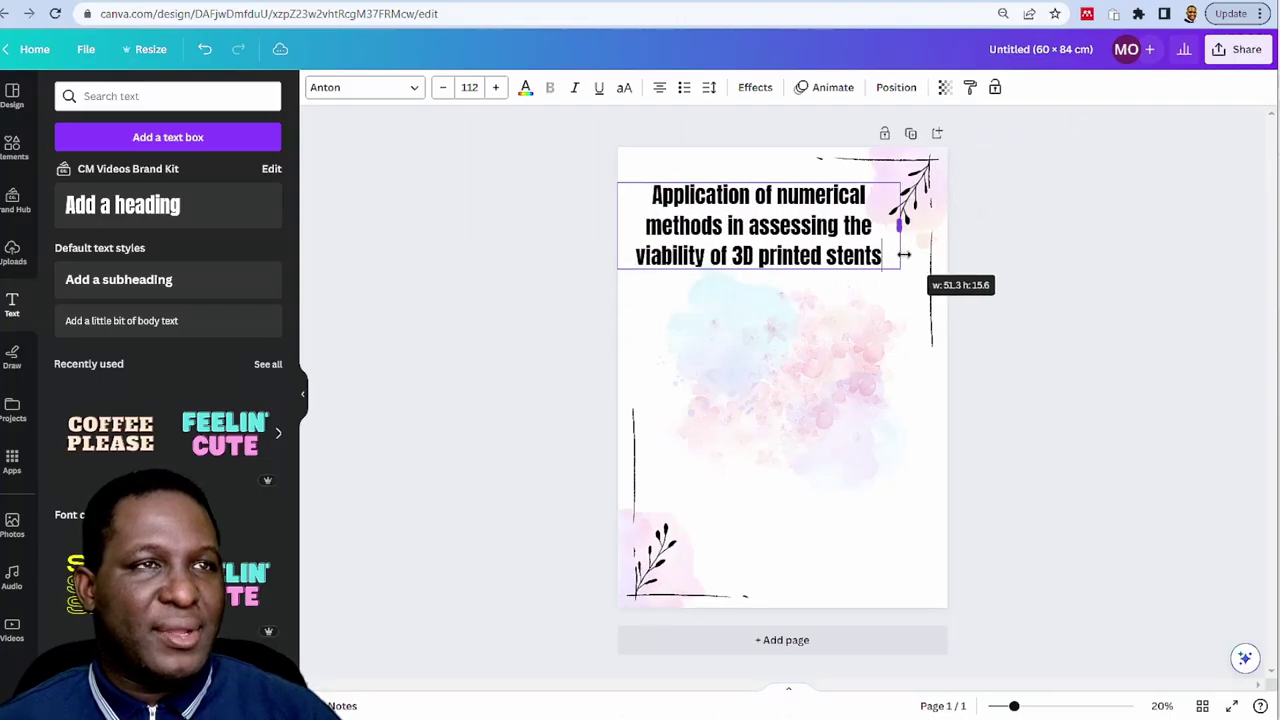
# Switch the title font to Arial and enlarge it to a large, two-line heading size
pyautogui.click(355, 92)
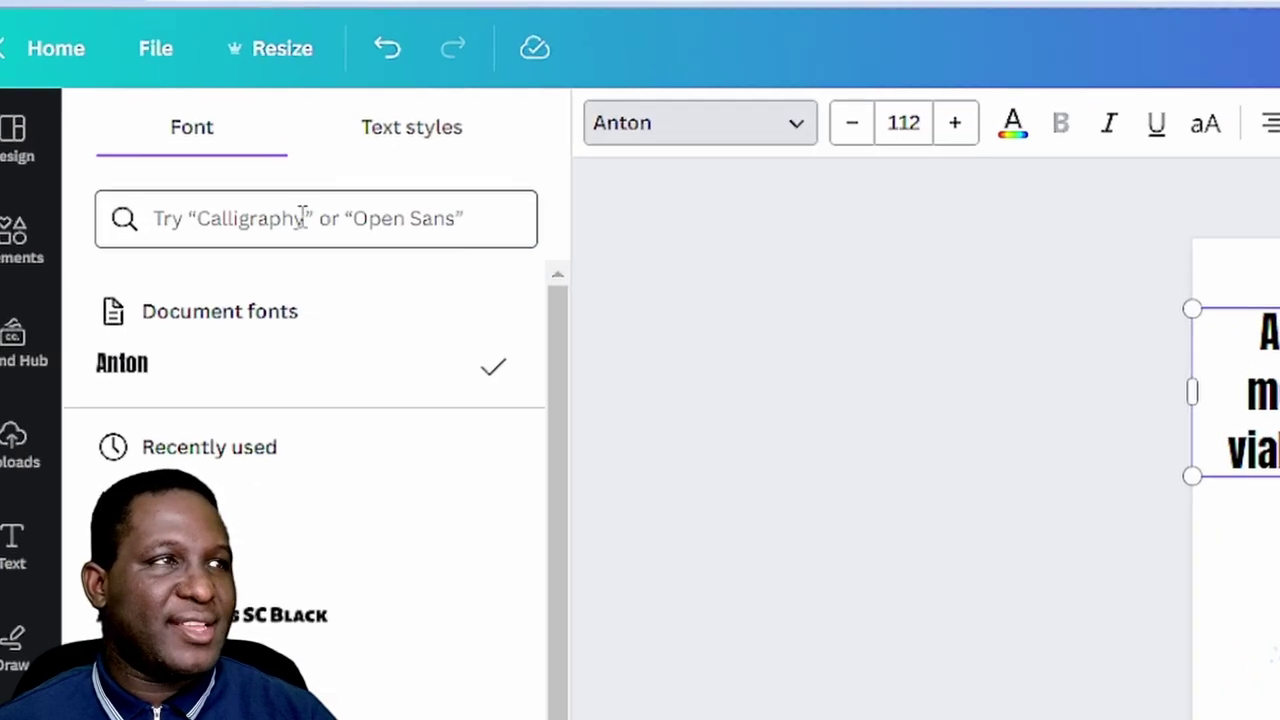
pyautogui.click(162, 136)
pyautogui.write('arial')
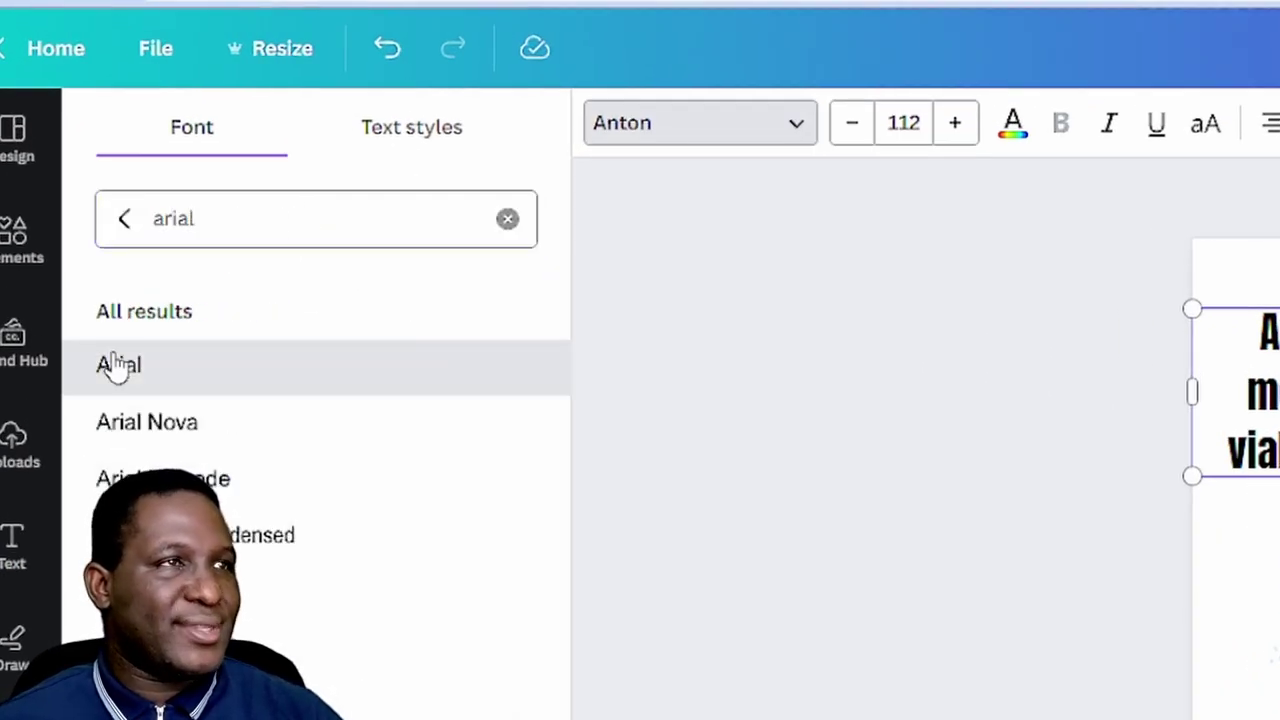
pyautogui.click(116, 364)
pyautogui.click(908, 122)
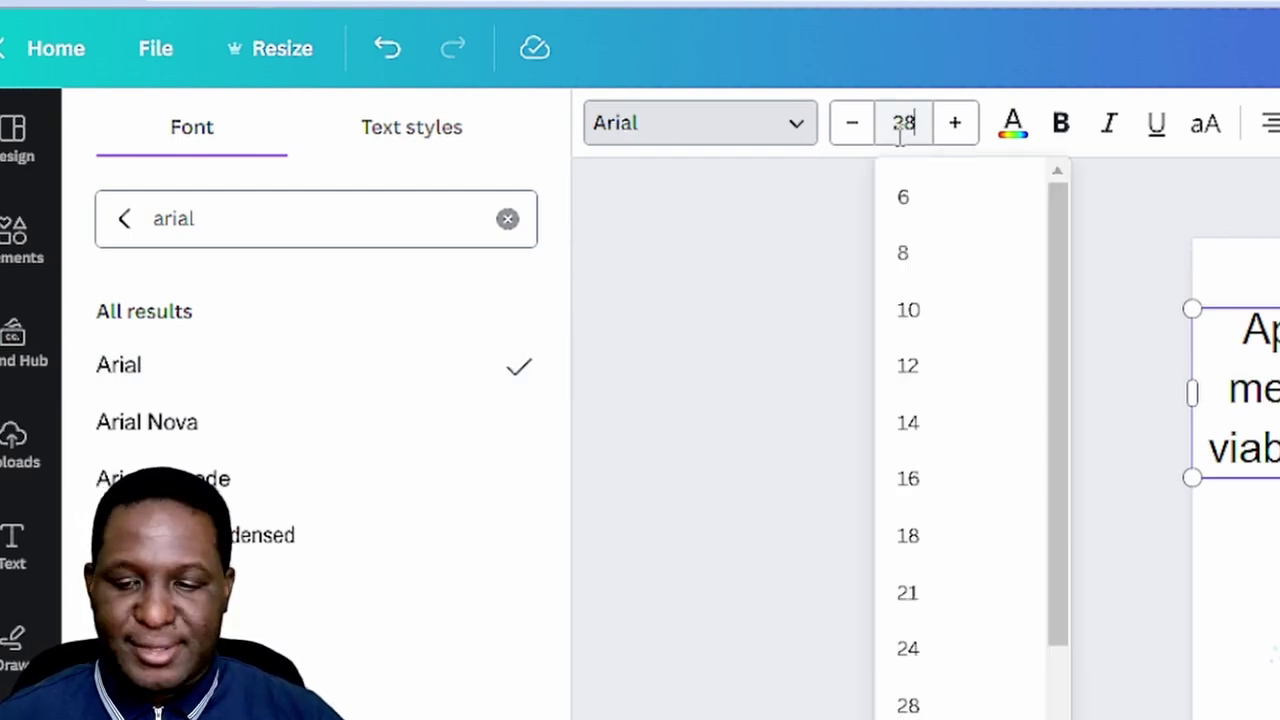
pyautogui.write('28')
pyautogui.press('Return')
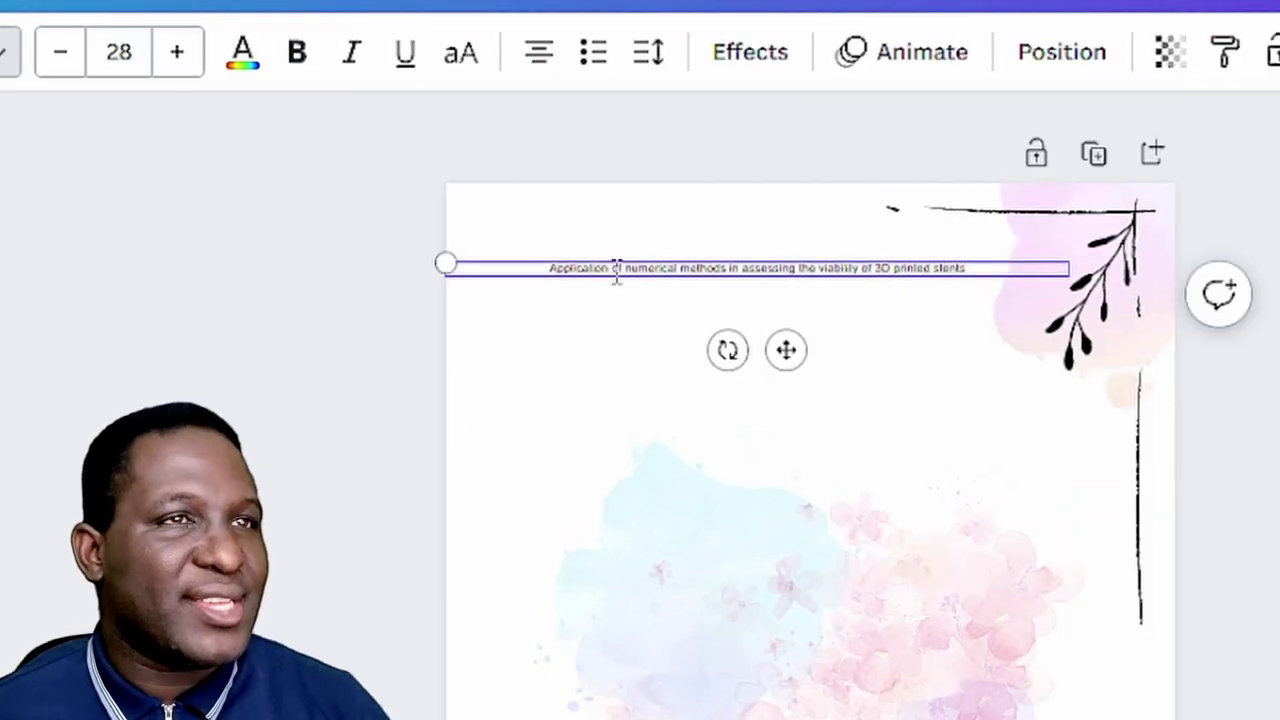
pyautogui.click(138, 42)
pyautogui.write('70')
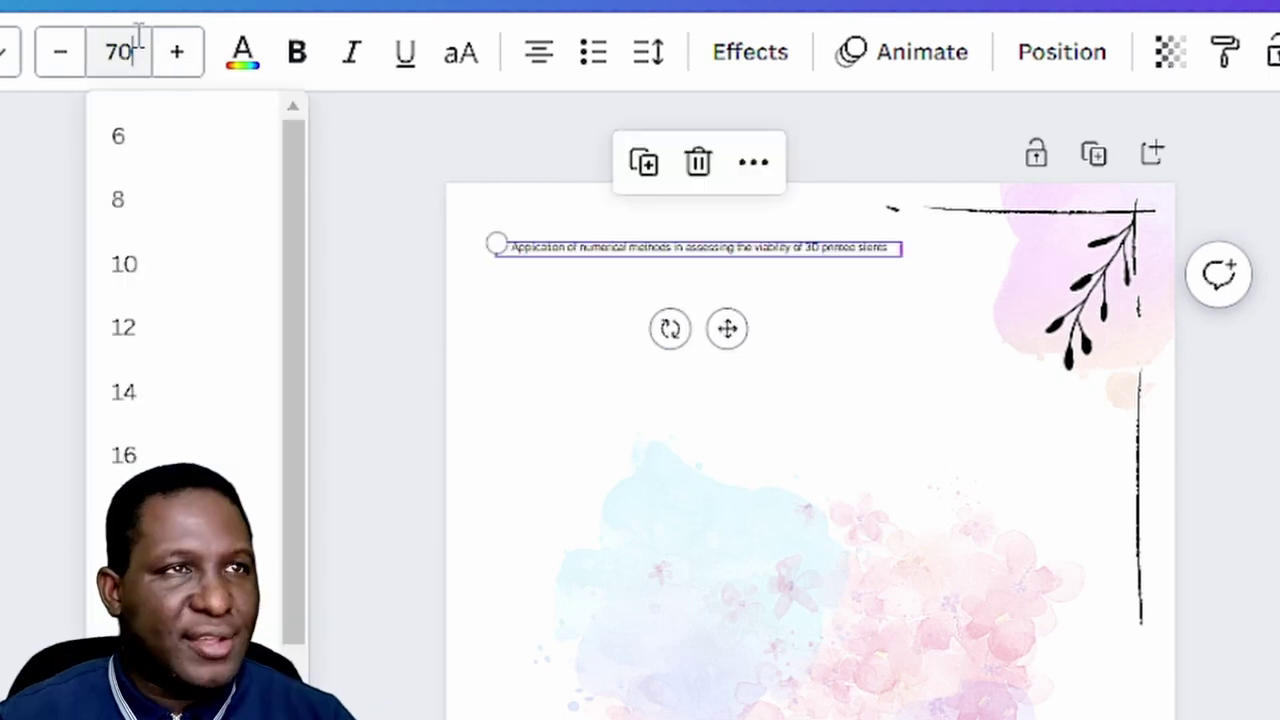
pyautogui.press('Return')
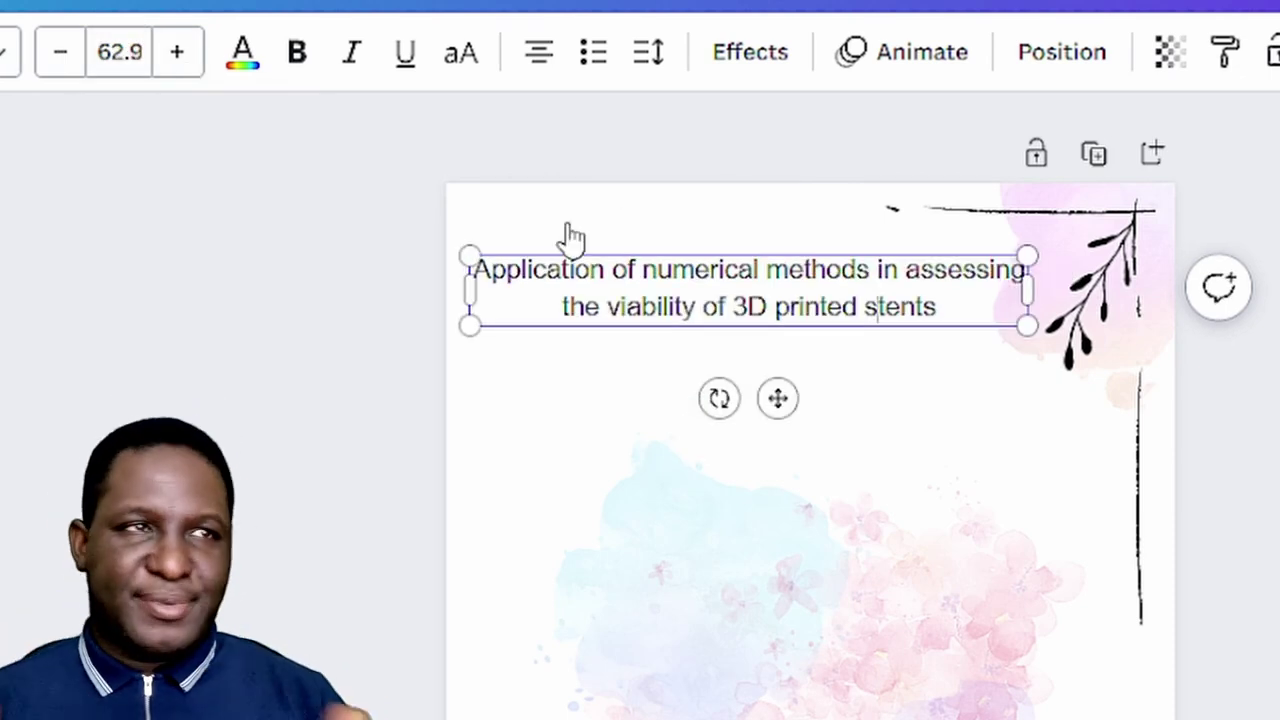
pyautogui.click(577, 205)
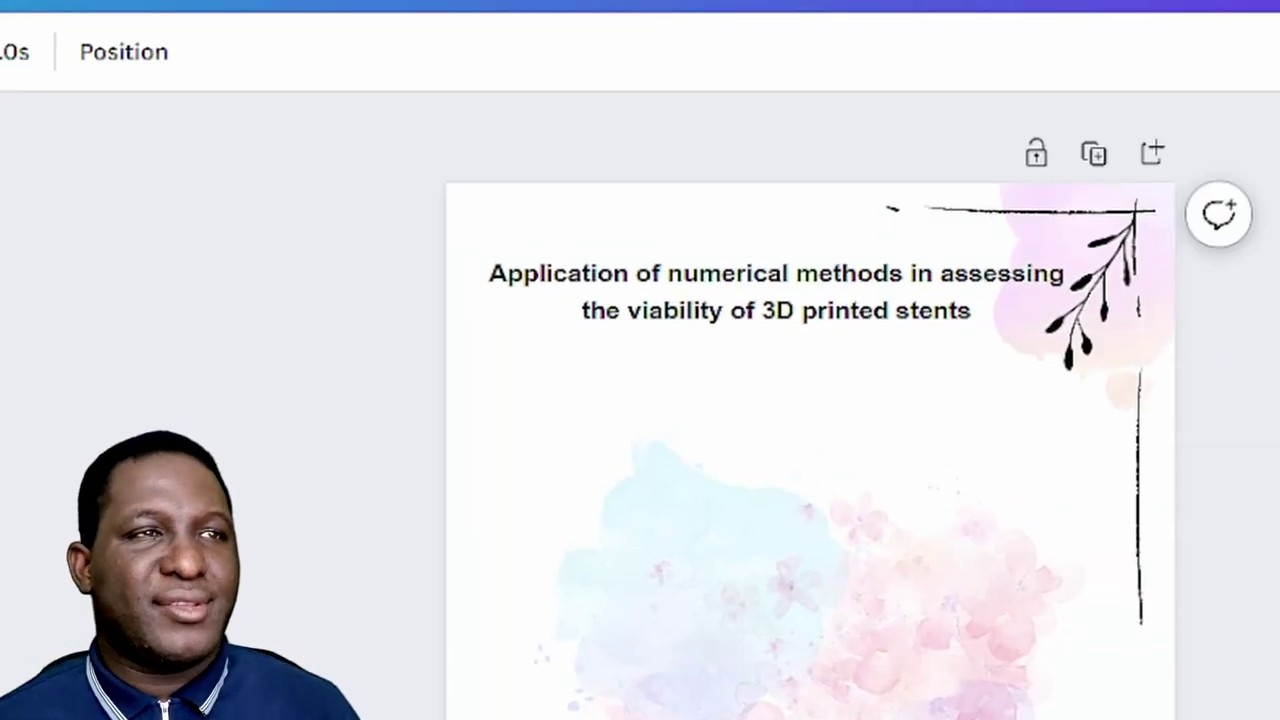
pyautogui.click(688, 318)
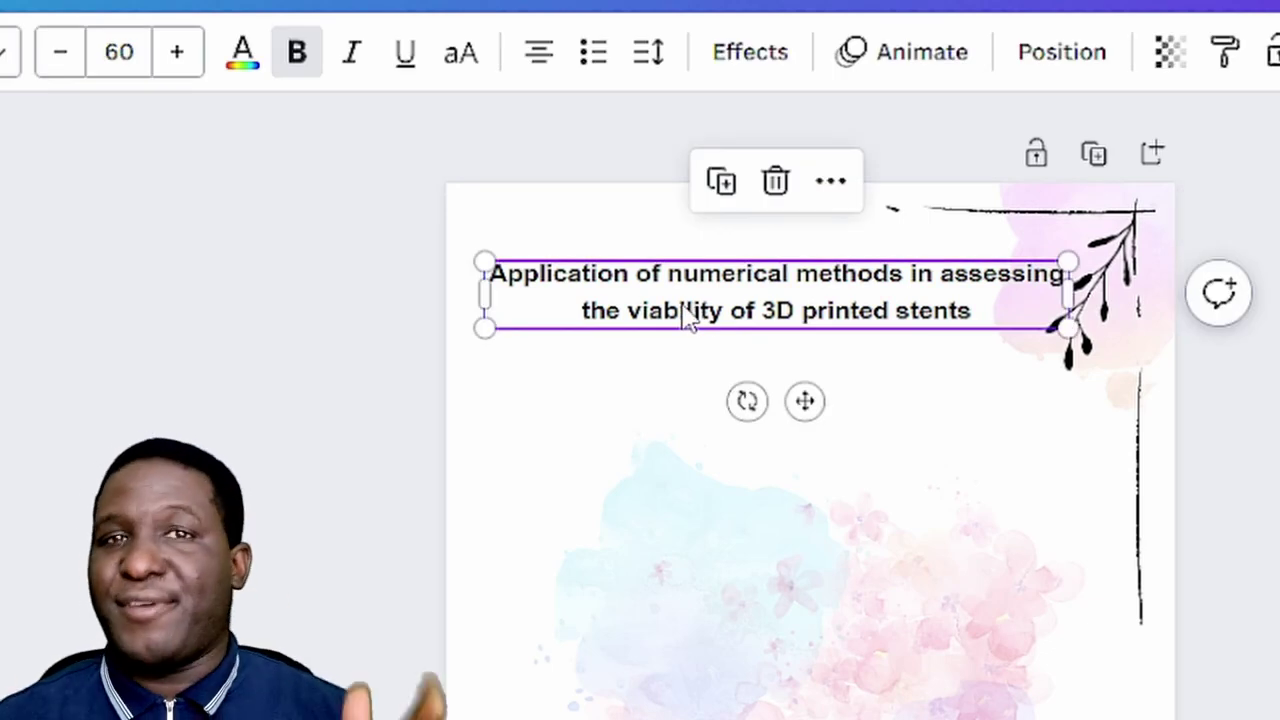
# Turn on the title's Highlight effect in crimson and make its text colour white
pyautogui.click(785, 58)
pyautogui.click(78, 462)
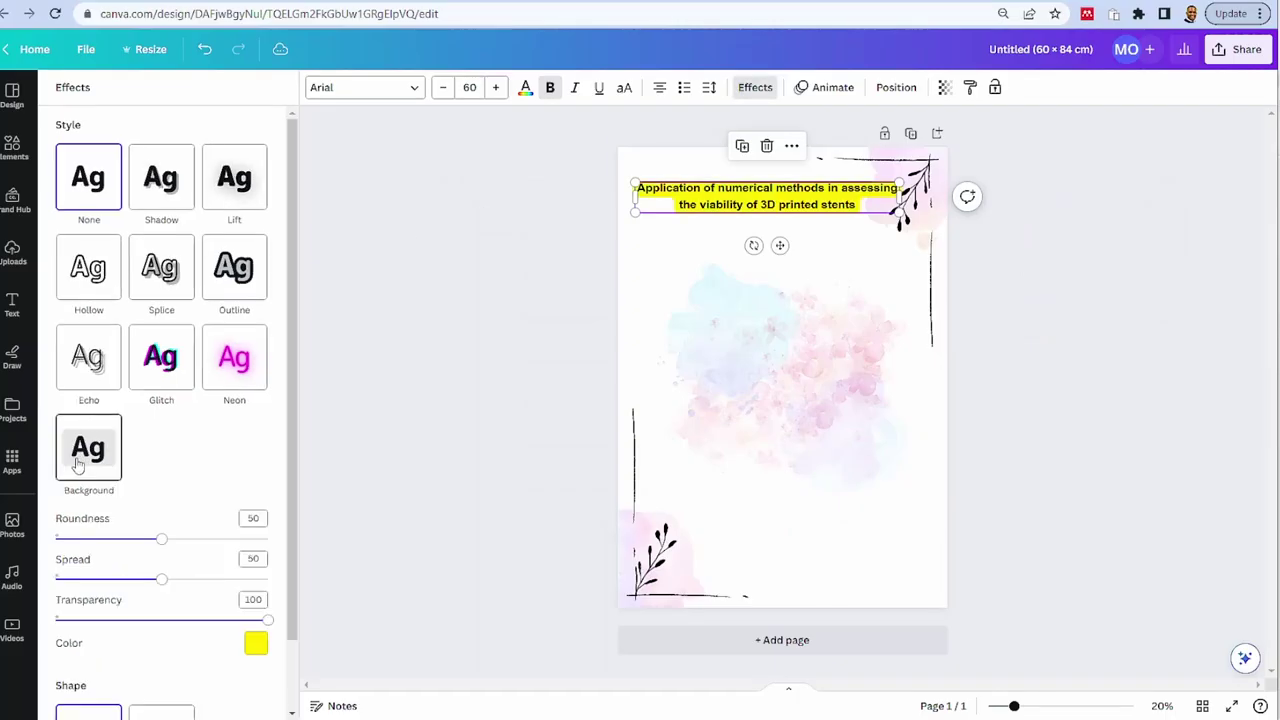
pyautogui.click(256, 645)
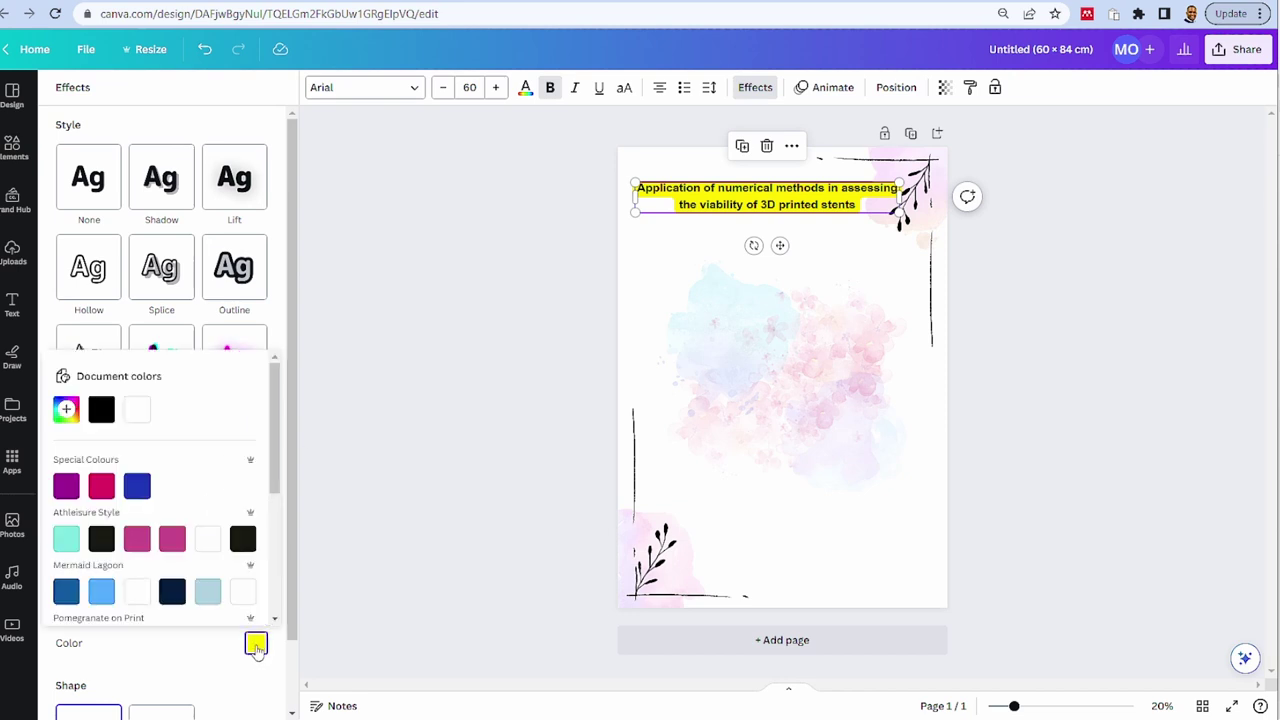
pyautogui.click(102, 487)
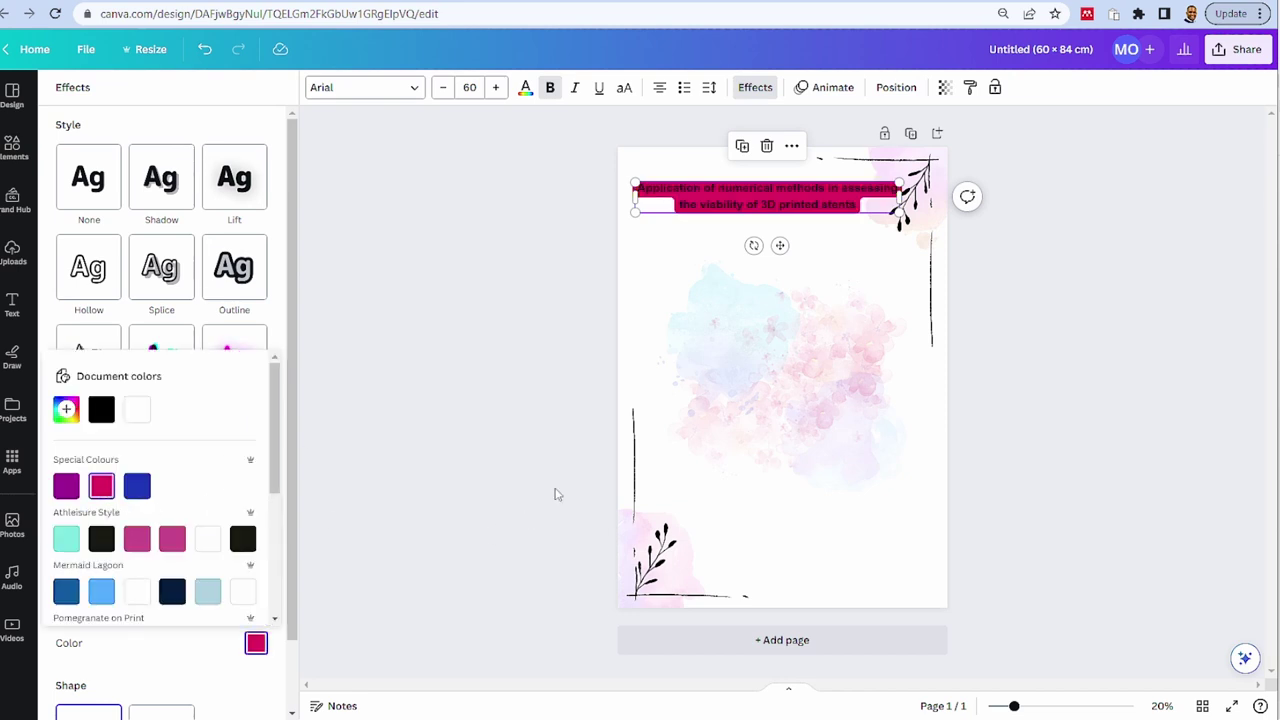
pyautogui.click(525, 90)
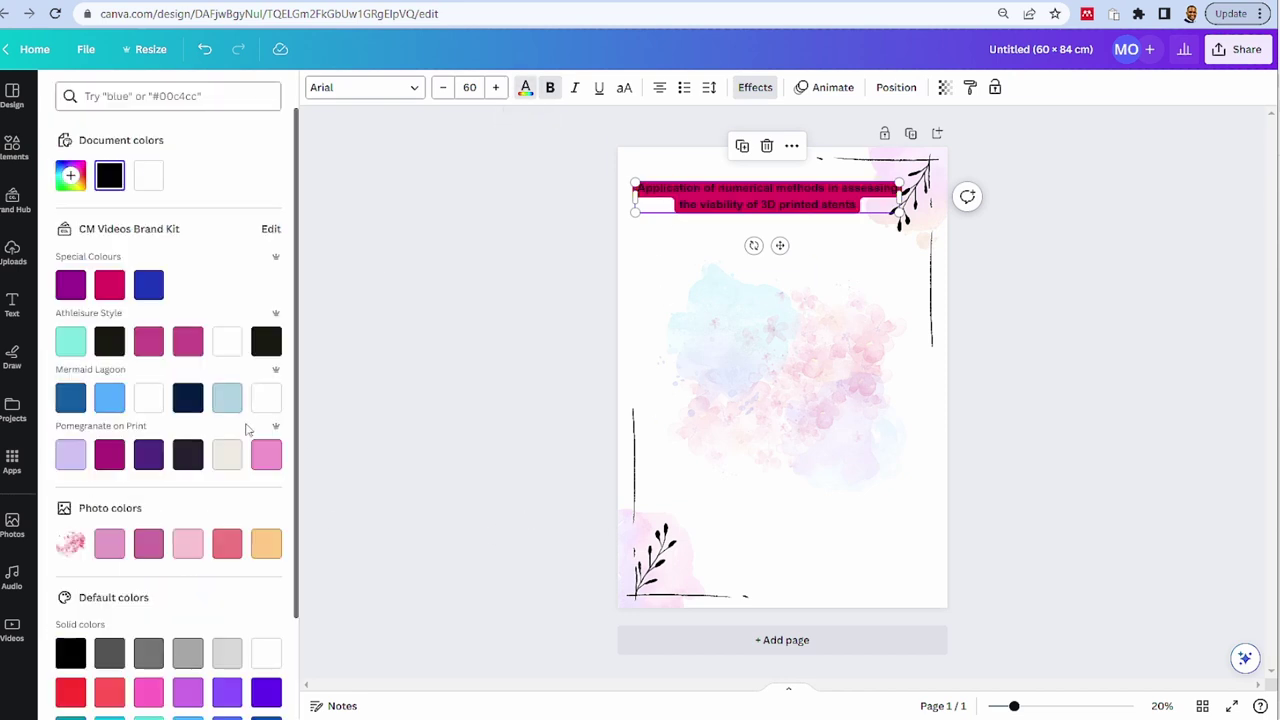
pyautogui.click(267, 655)
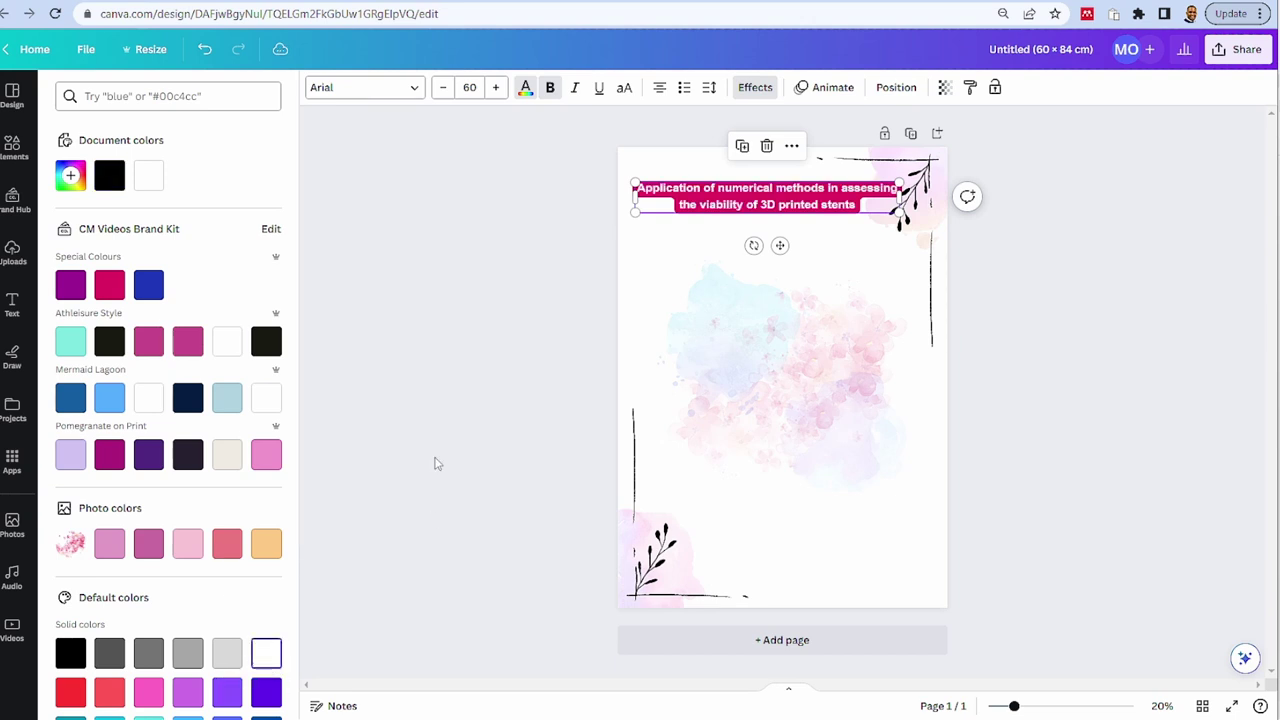
pyautogui.press('Escape')
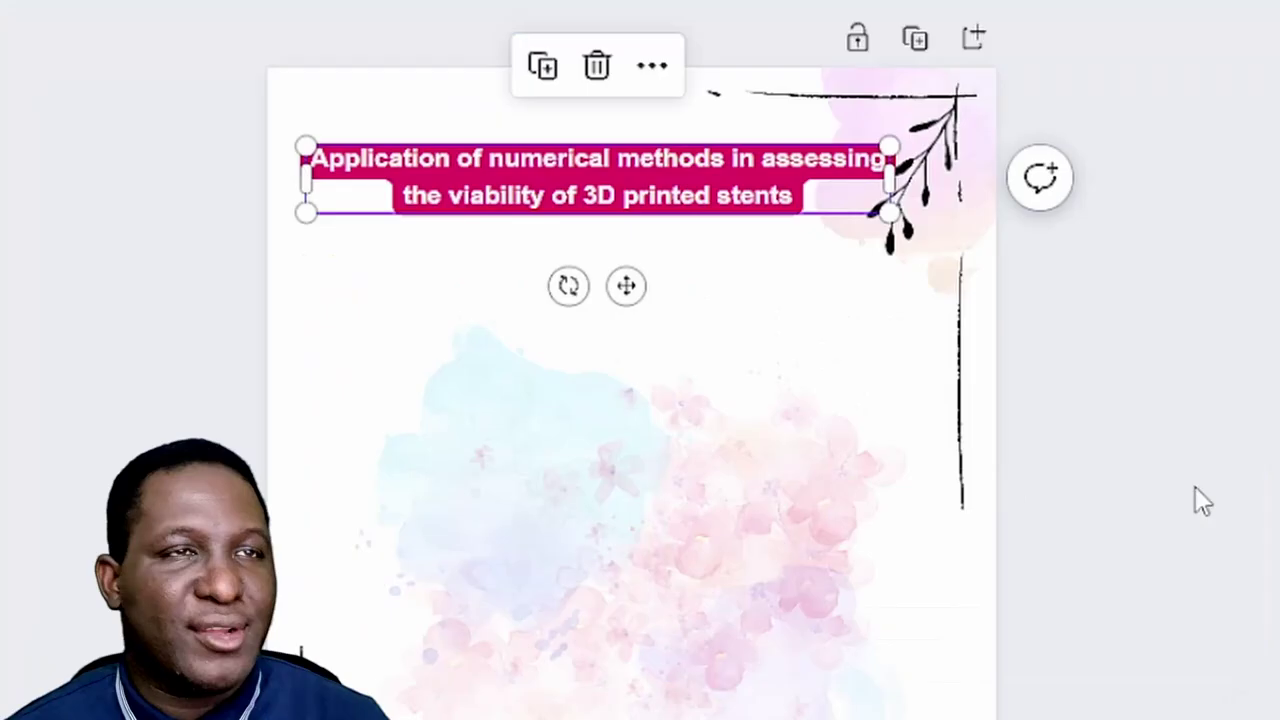
pyautogui.click(800, 249)
pyautogui.press('Escape')
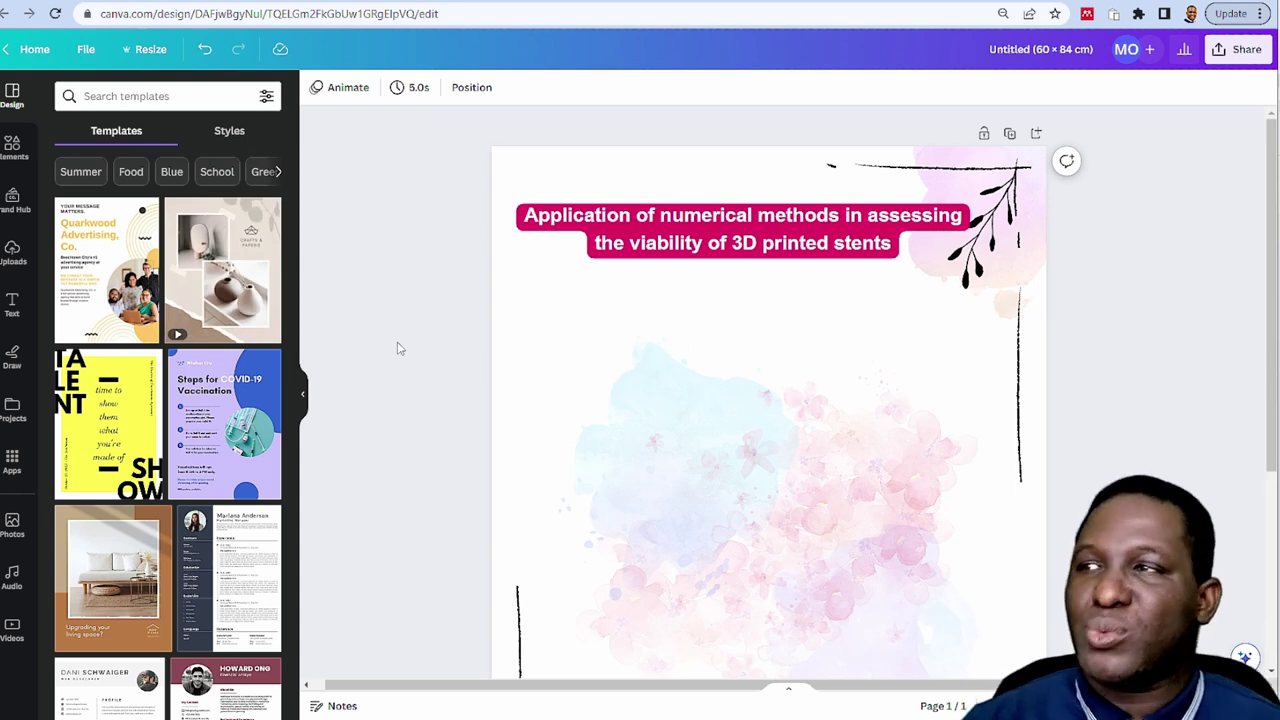
# Bring the University of Greenwich logo from Uploads onto the poster
pyautogui.click(12, 262)
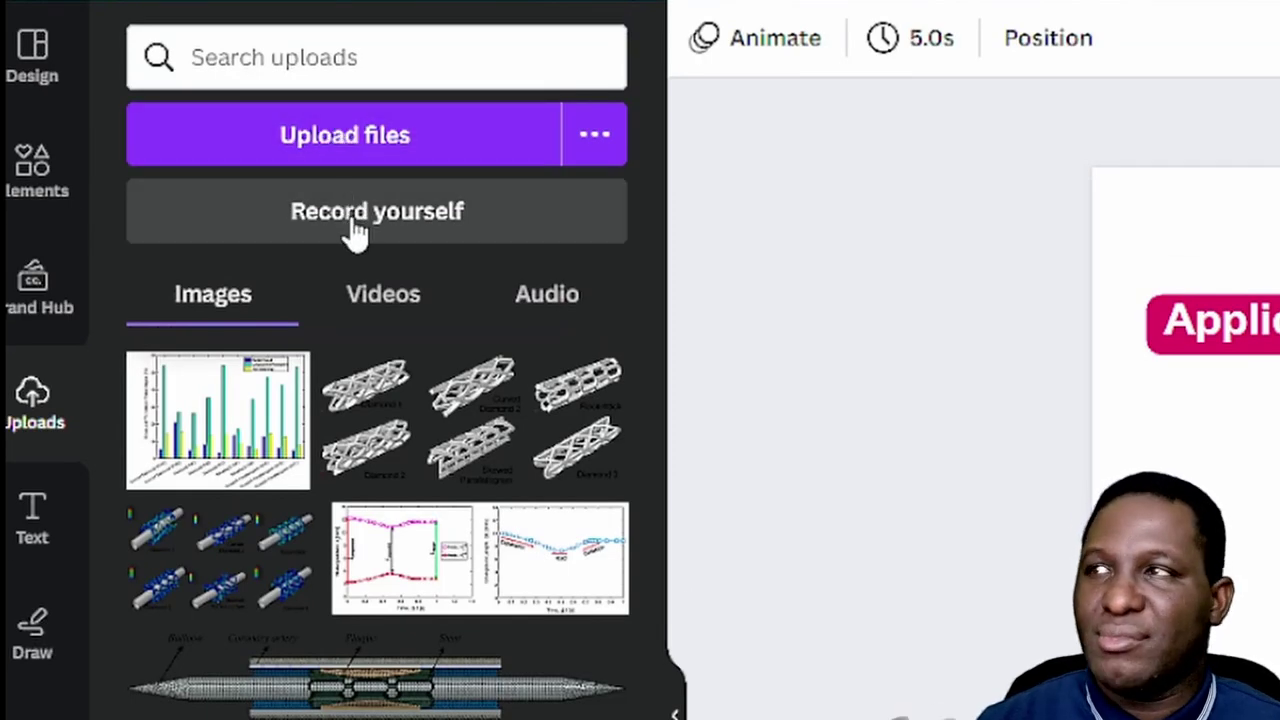
pyautogui.click(590, 140)
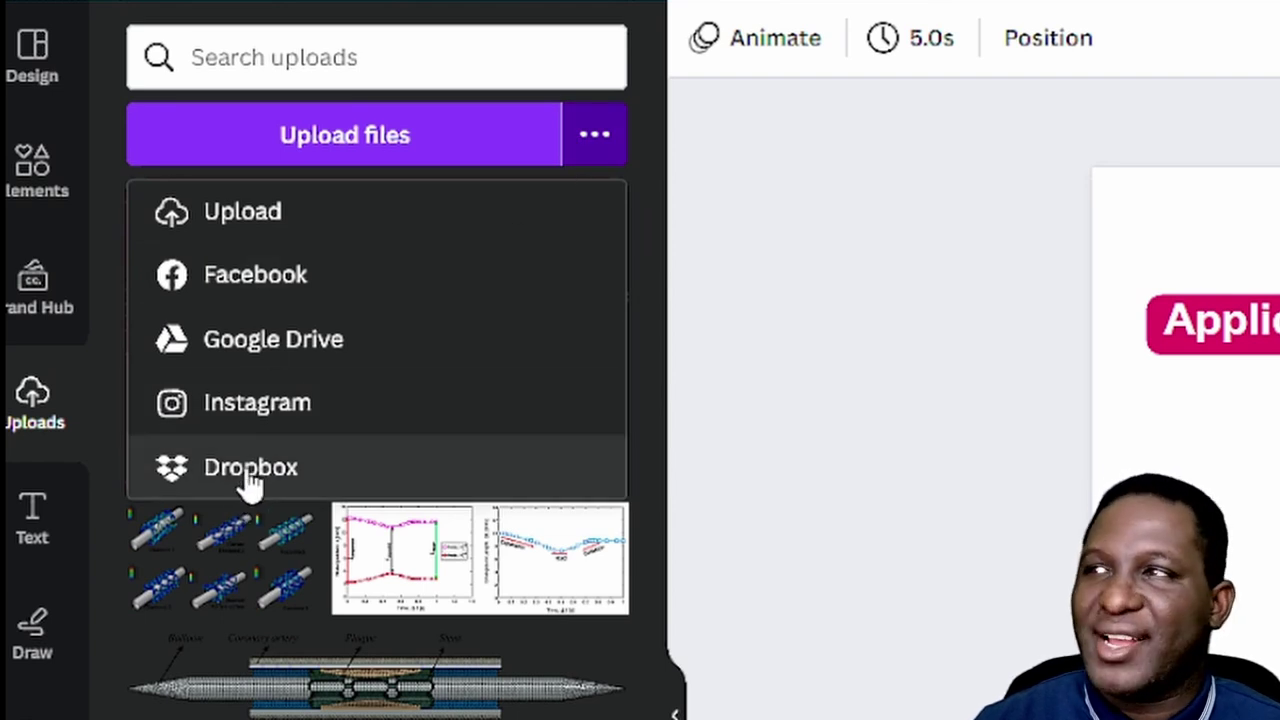
pyautogui.click(730, 180)
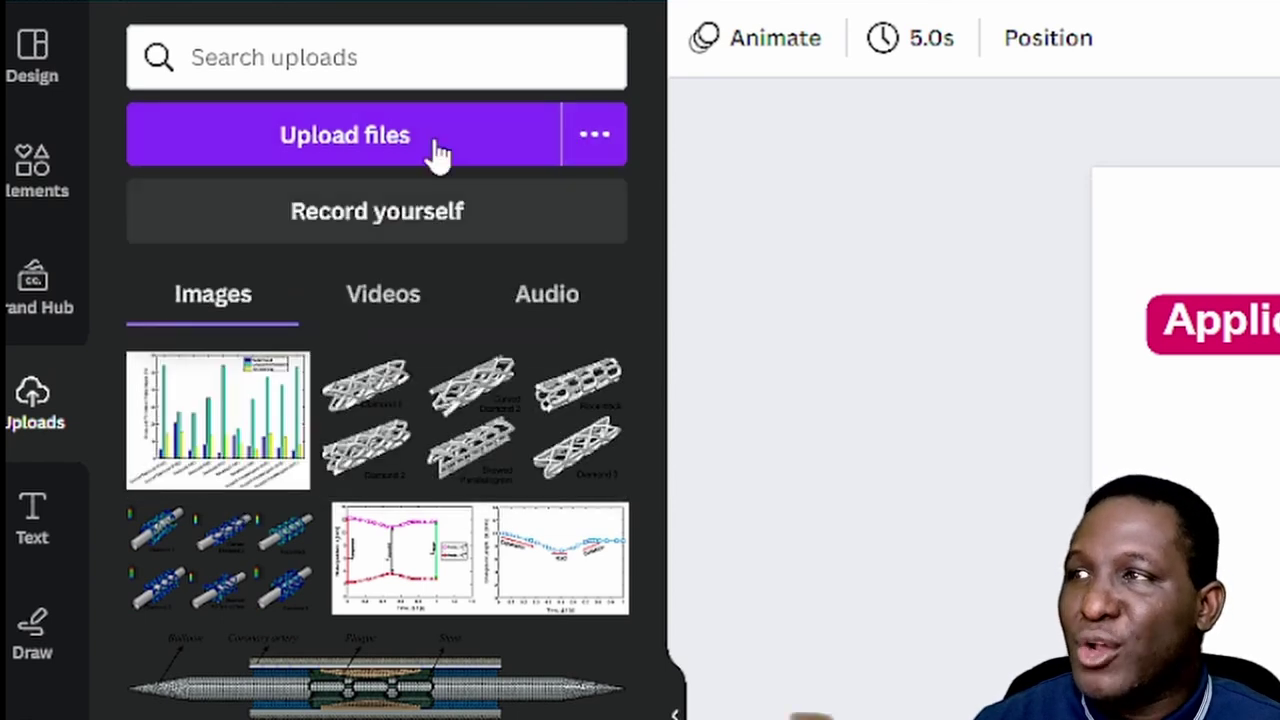
pyautogui.scroll(-3, 429, 560)
pyautogui.scroll(-3, 480, 690)
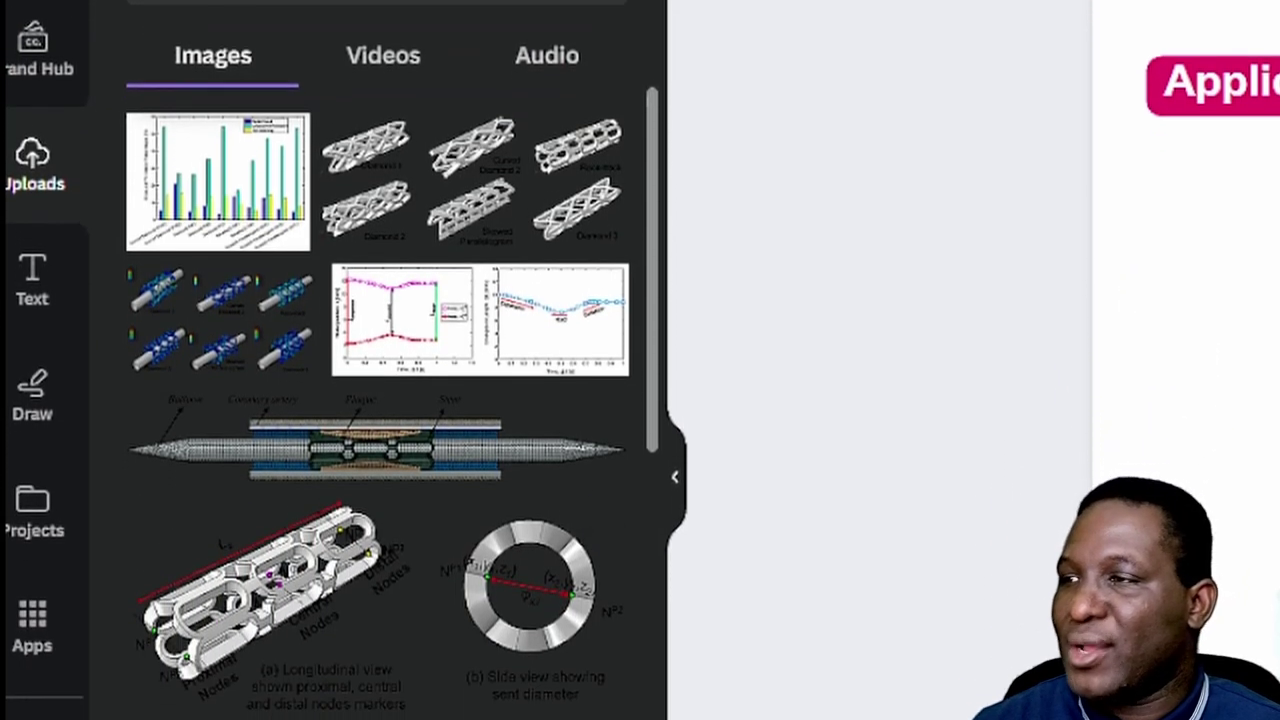
pyautogui.scroll(-5, 251, 686)
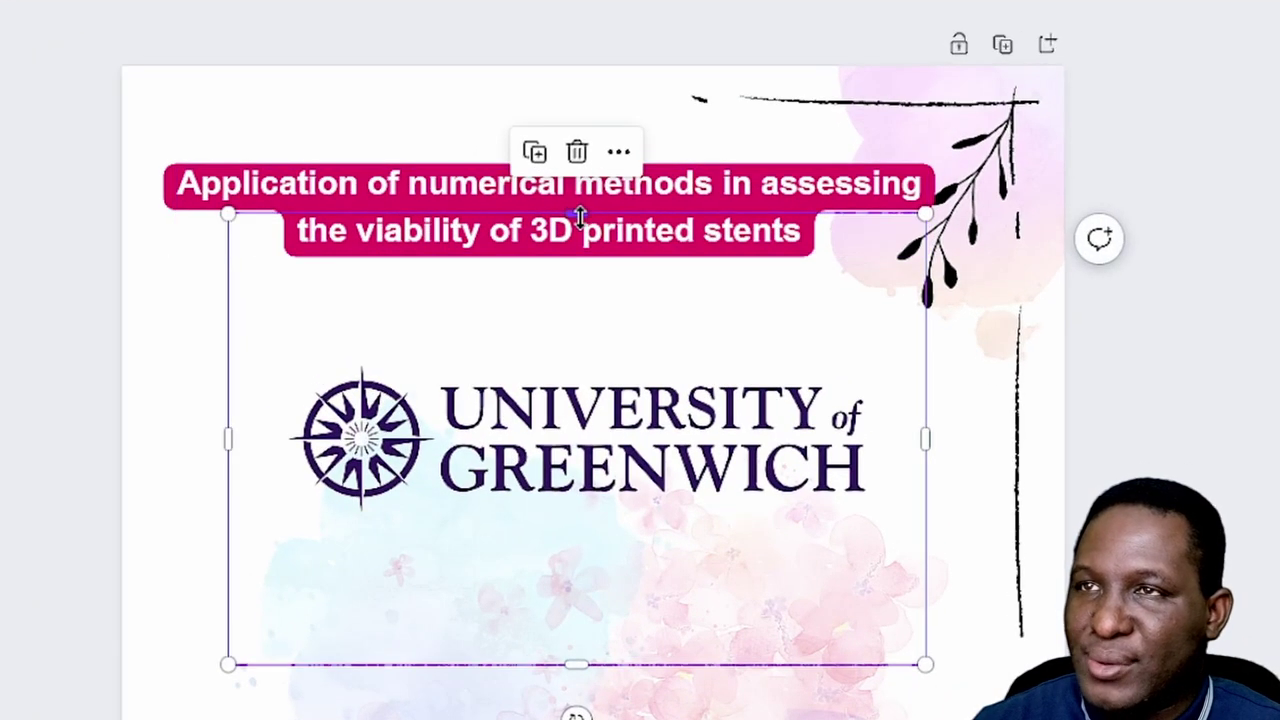
# Crop the empty space off the logo's top, bottom, right and left edges
pyautogui.moveTo(579, 215); pyautogui.dragTo(583, 361)
pyautogui.moveTo(567, 662); pyautogui.dragTo(577, 514)
pyautogui.moveTo(918, 440); pyautogui.dragTo(883, 437)
pyautogui.moveTo(232, 445); pyautogui.dragTo(289, 437)
# Shrink the logo and position it in the poster's top-left corner above the title
pyautogui.click(822, 503)
pyautogui.moveTo(651, 423)
pyautogui.mouseDown()
pyautogui.moveTo(486, 109)
pyautogui.moveTo(586, 257)
pyautogui.moveTo(658, 402)
pyautogui.mouseUp()
pyautogui.moveTo(889, 491); pyautogui.dragTo(514, 396)
pyautogui.moveTo(418, 388); pyautogui.dragTo(277, 134)
pyautogui.moveTo(380, 149); pyautogui.dragTo(406, 150)
pyautogui.click(443, 495)
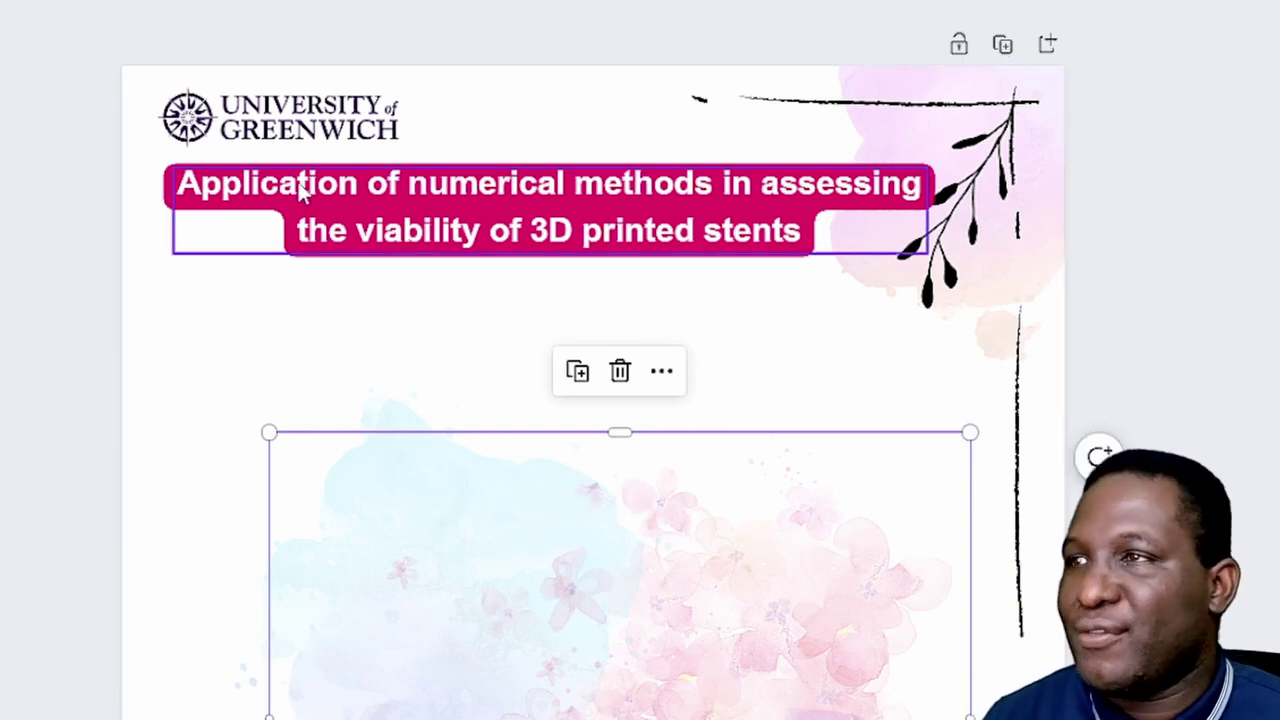
# Add a subheading containing the presenter's name and student number
pyautogui.click(0, 250)
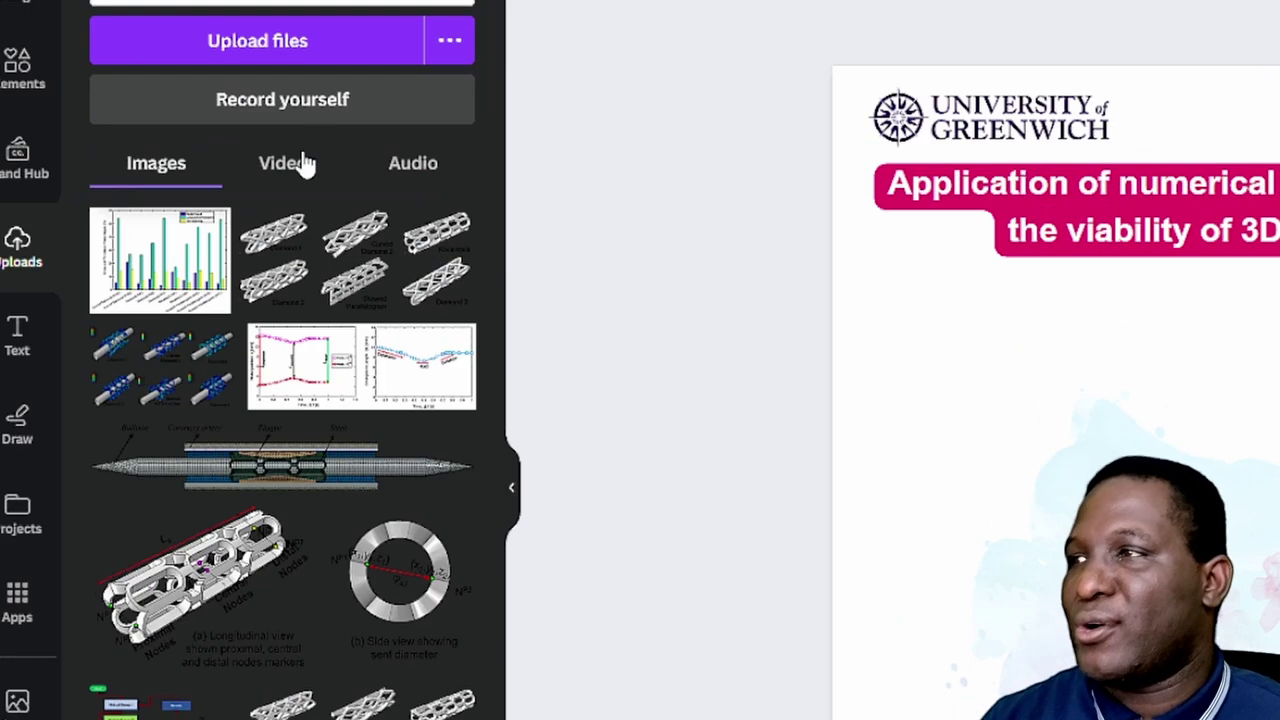
pyautogui.click(12, 355)
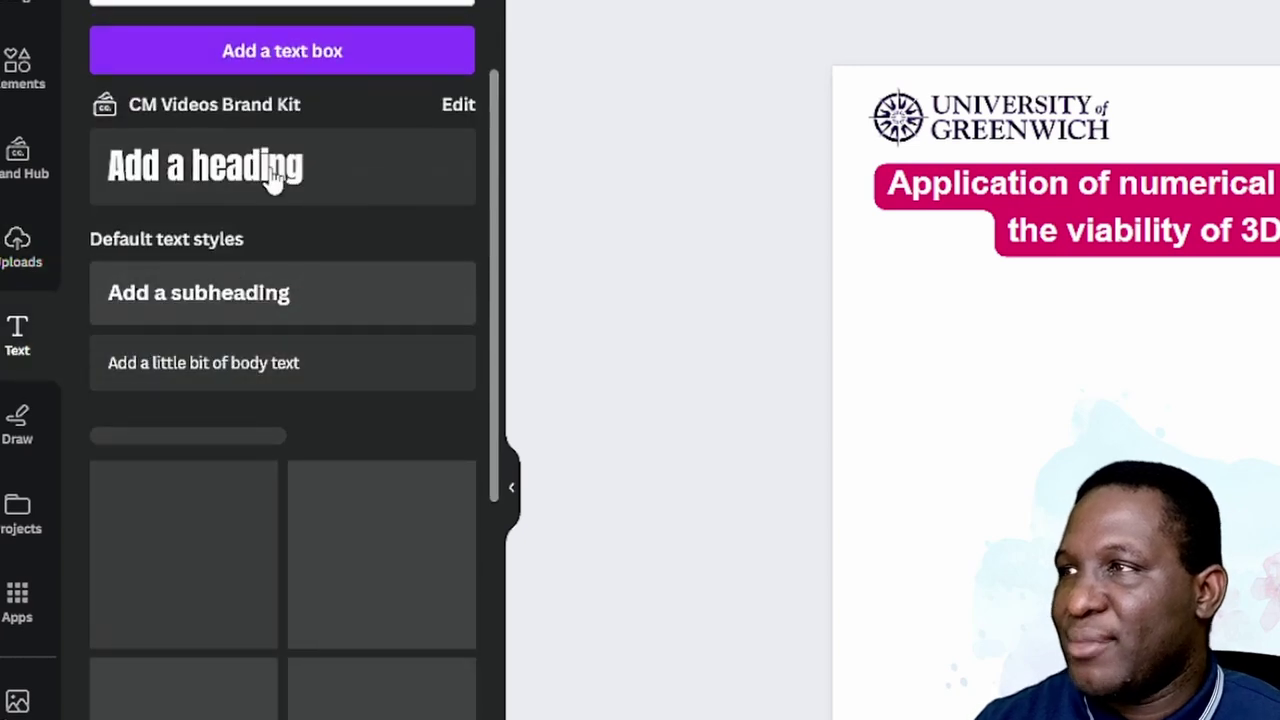
pyautogui.click(249, 300)
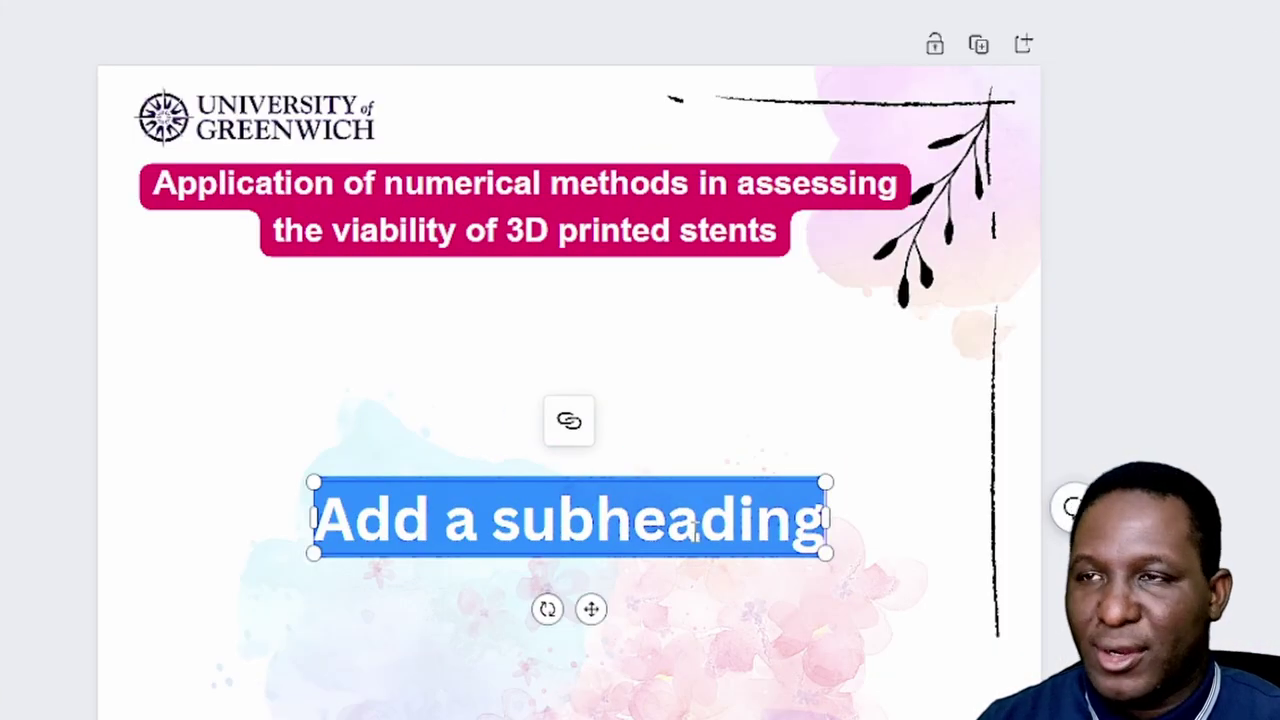
pyautogui.write('MSteven')
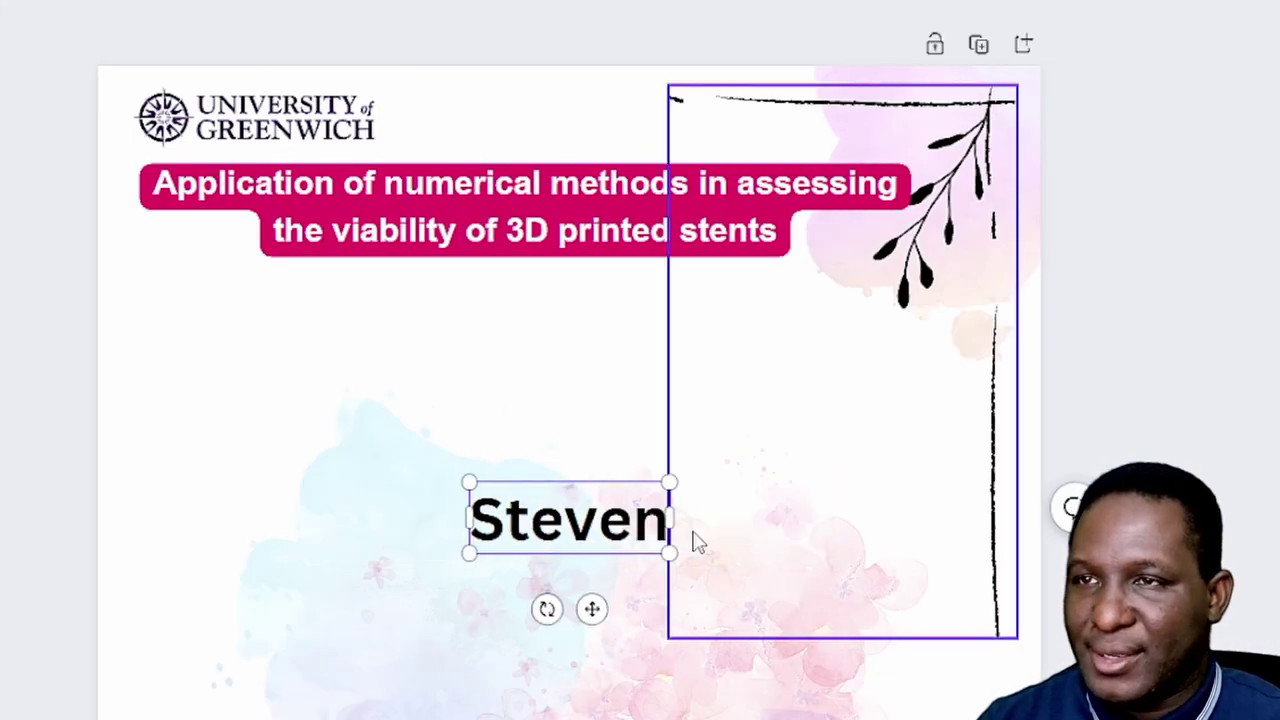
pyautogui.write(' Presenter (')
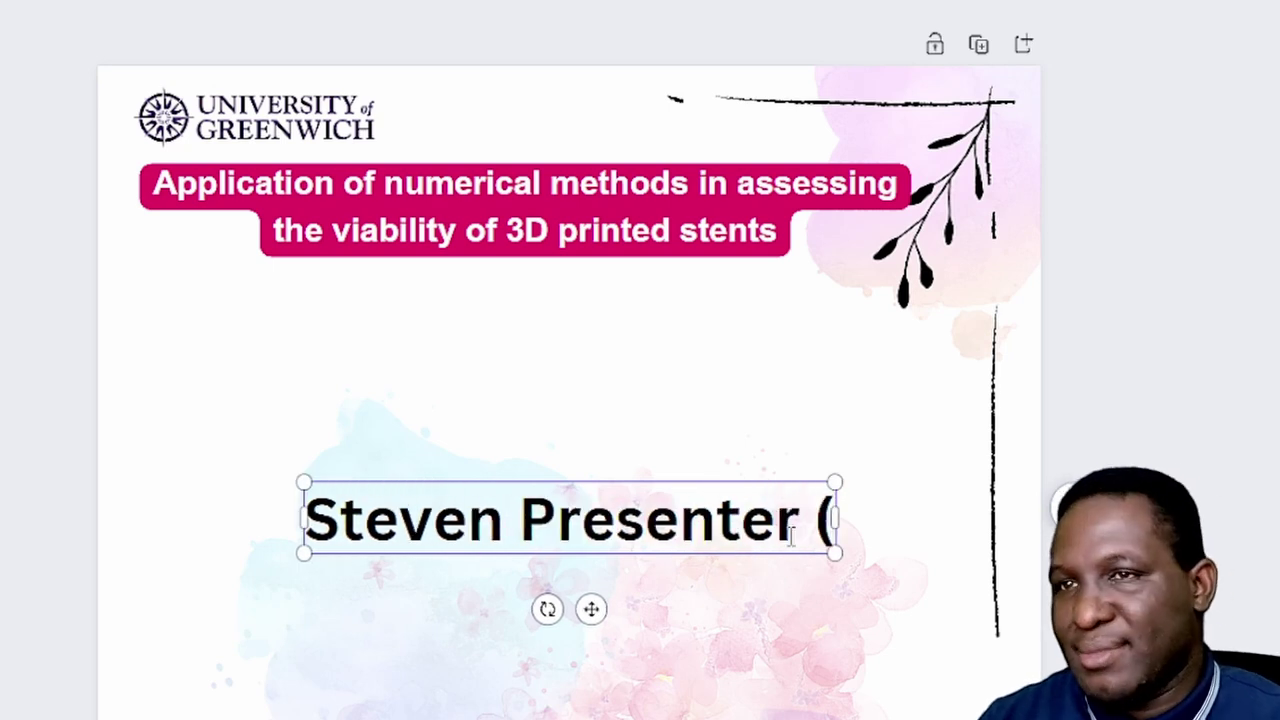
pyautogui.write('00123456)')
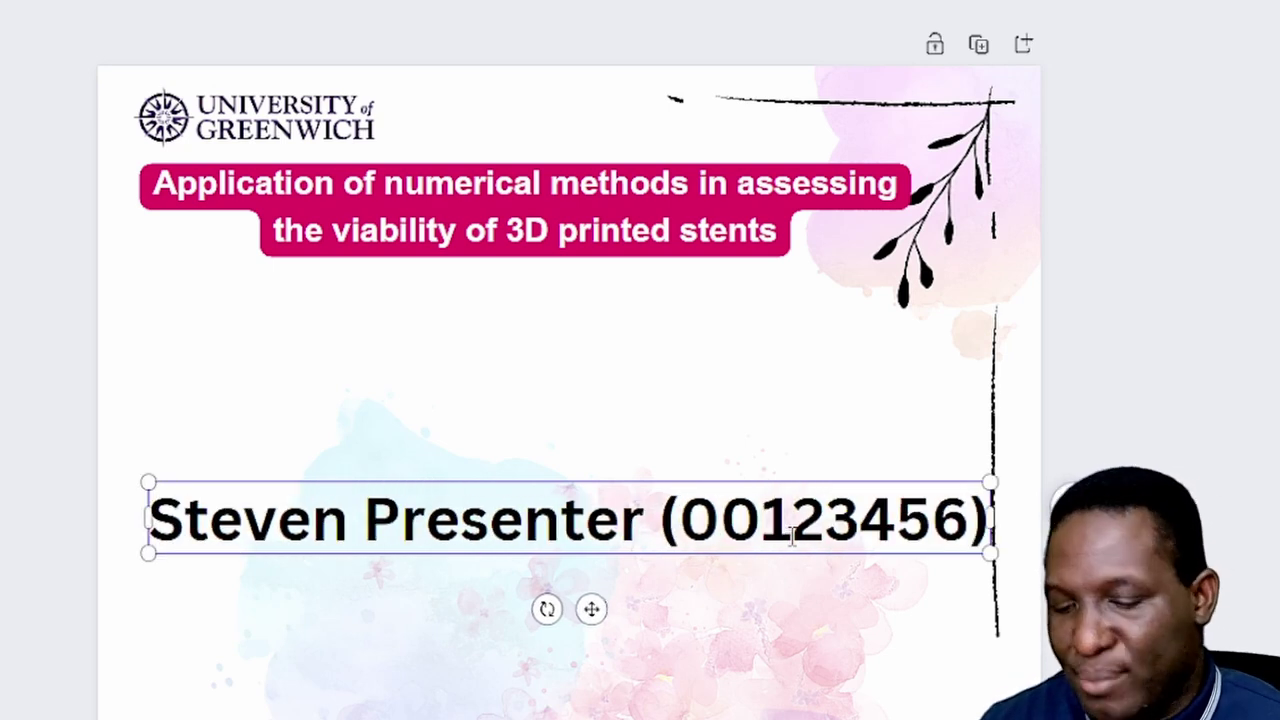
# Size and centre the name line under the title, with a copy placed at top right
pyautogui.moveTo(148, 482); pyautogui.dragTo(596, 519)
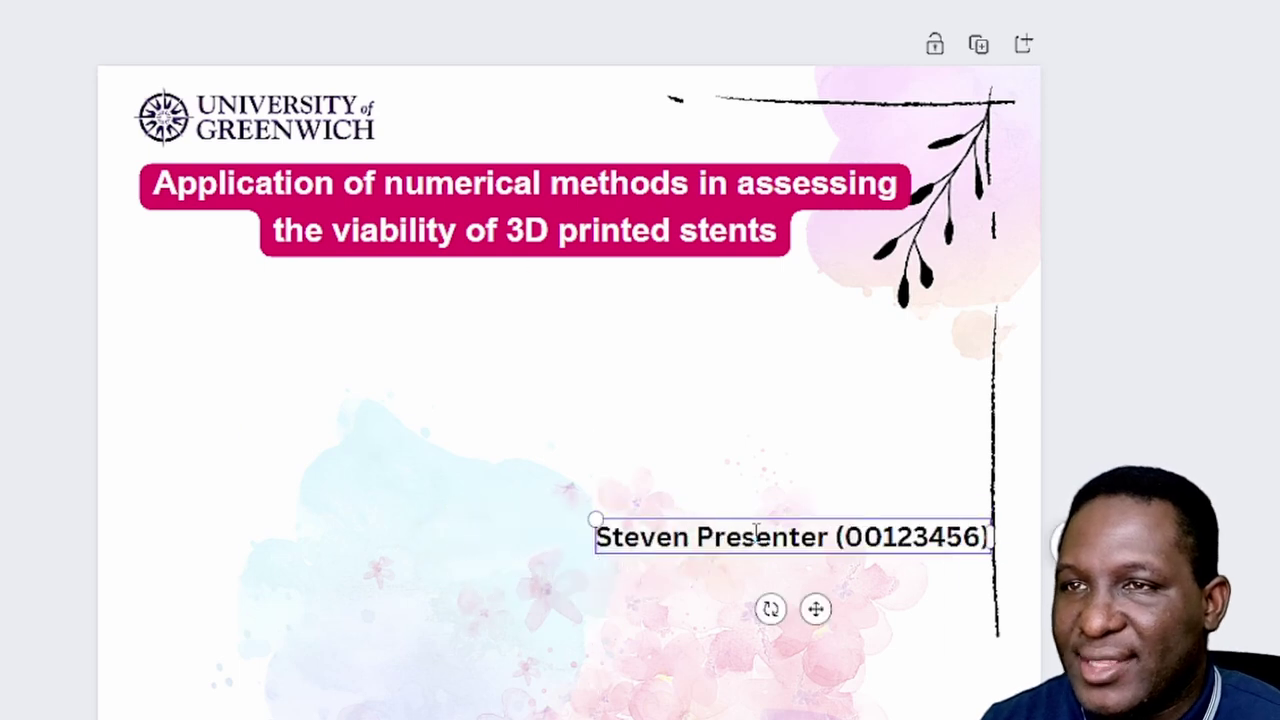
pyautogui.moveTo(745, 548); pyautogui.dragTo(477, 307)
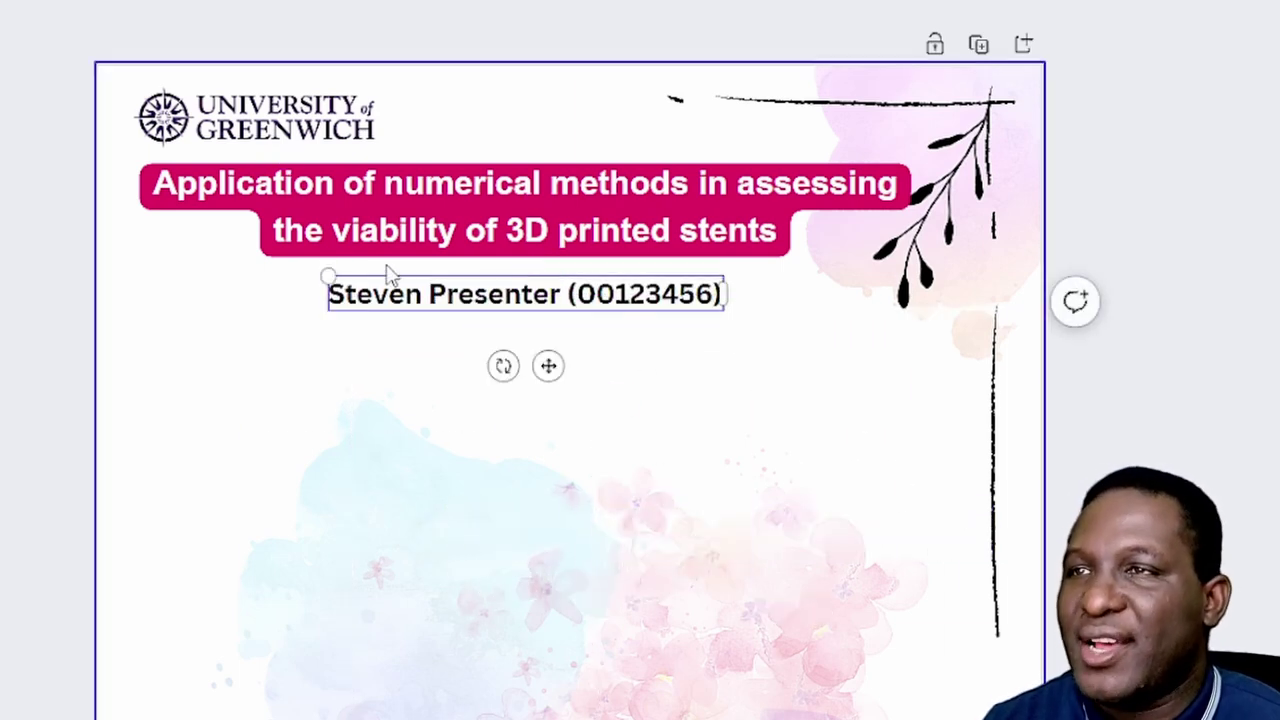
pyautogui.moveTo(326, 275); pyautogui.dragTo(314, 272)
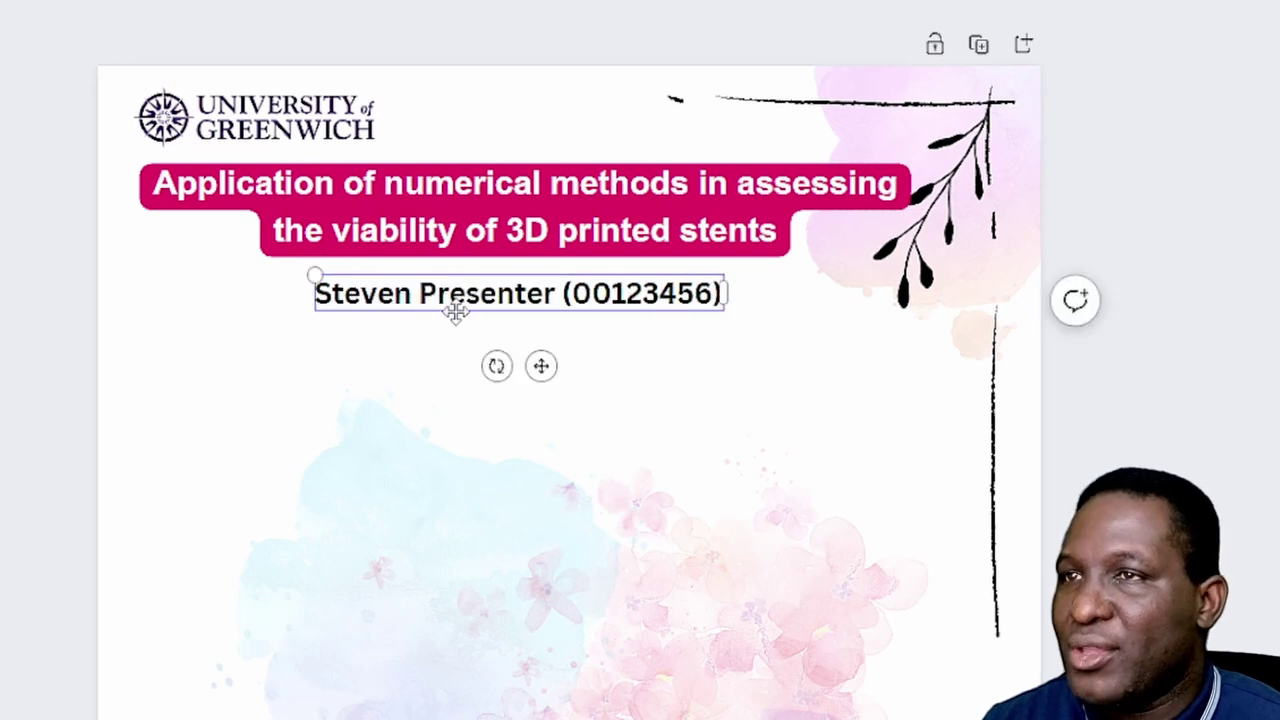
pyautogui.moveTo(460, 310); pyautogui.dragTo(476, 308)
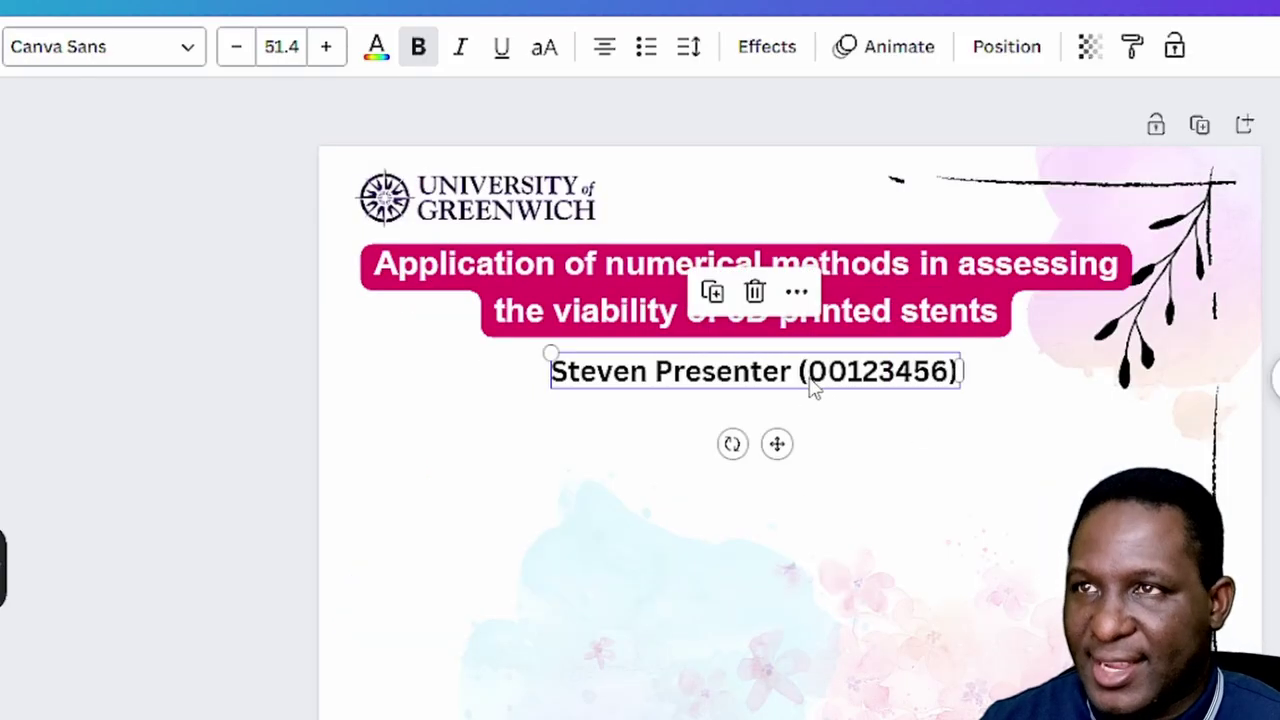
pyautogui.moveTo(813, 390); pyautogui.dragTo(963, 226)
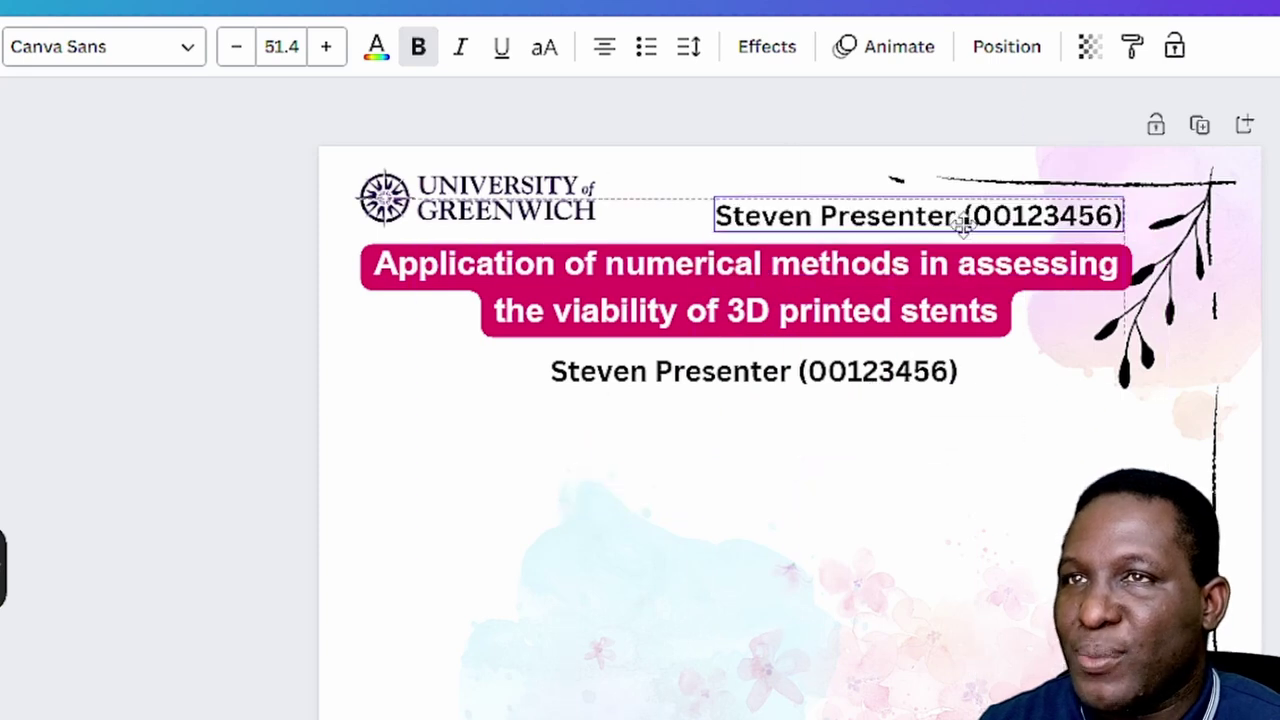
# Turn the copied line into a non-bold Arial supervisor line with the supervisor's name, sized beside the logo
pyautogui.click(103, 63)
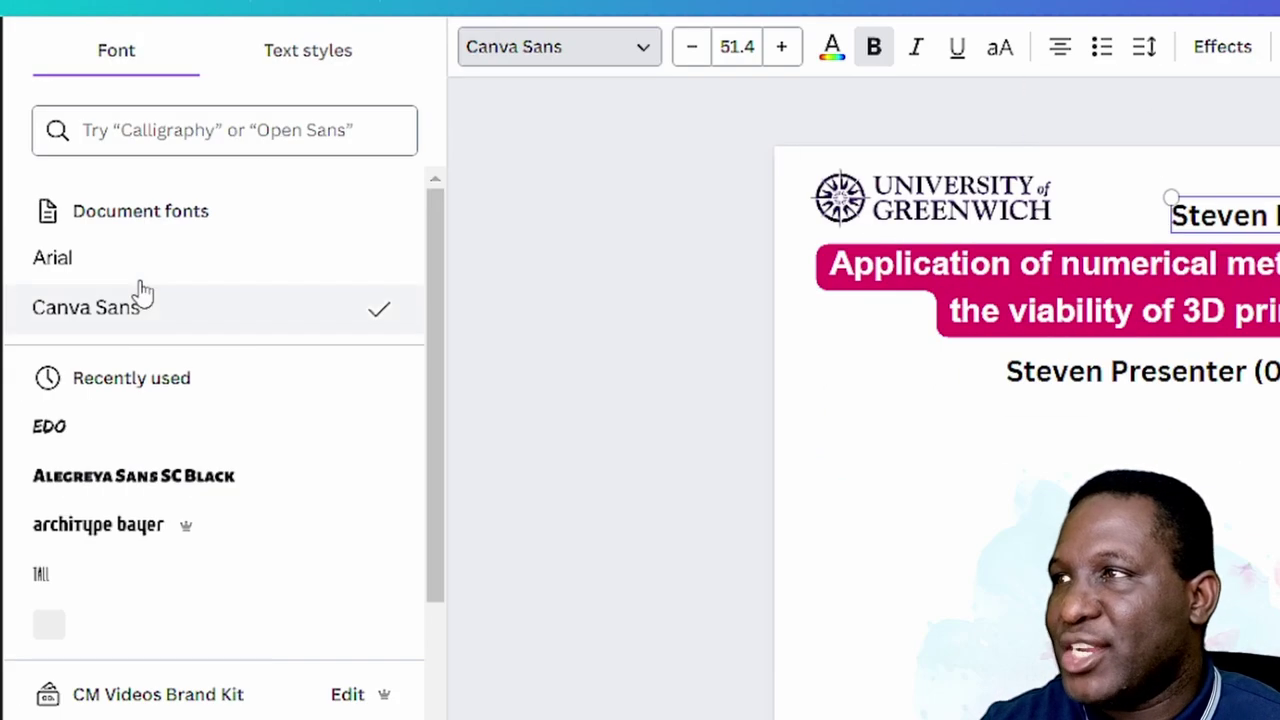
pyautogui.click(117, 269)
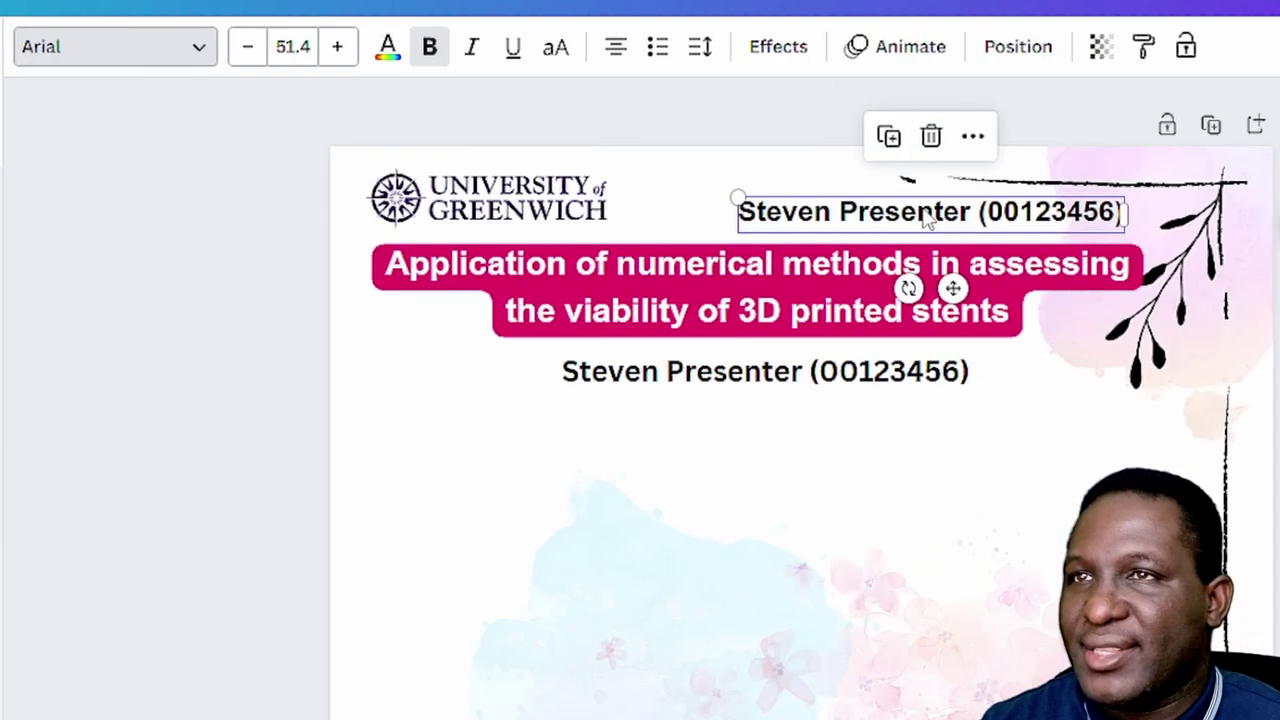
pyautogui.doubleClick(927, 214)
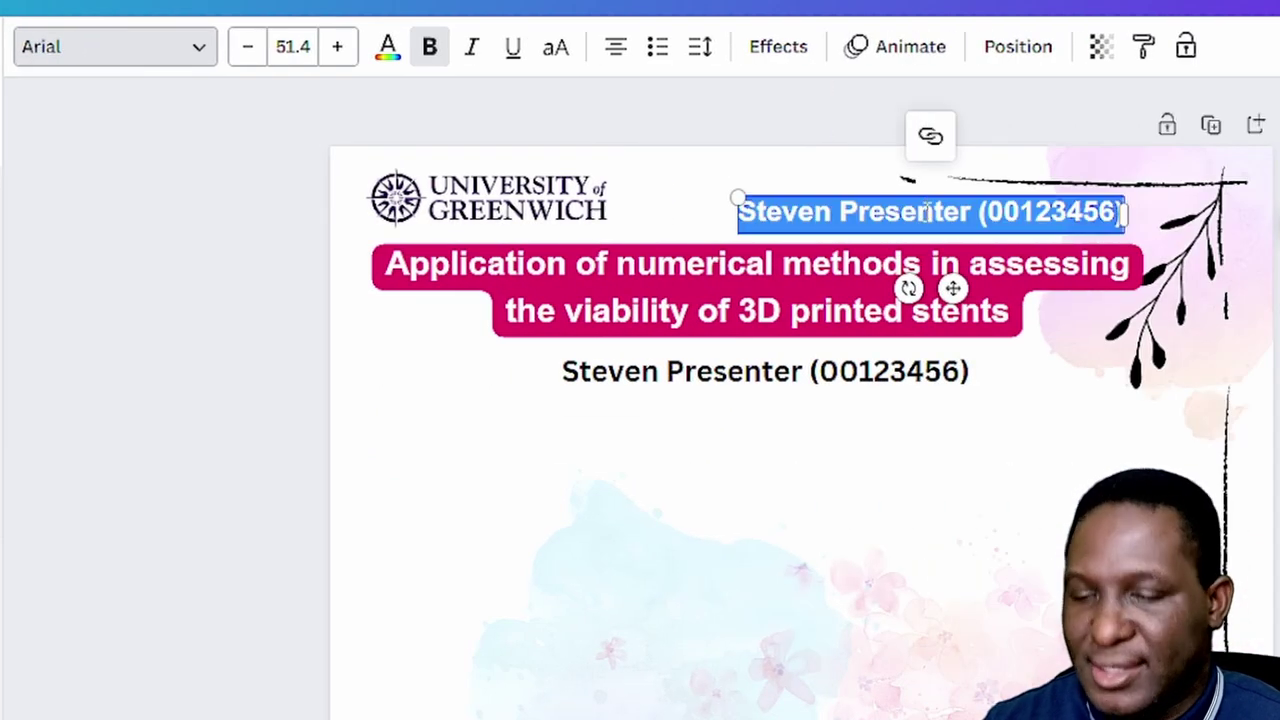
pyautogui.click(429, 47)
pyautogui.write('Supe')
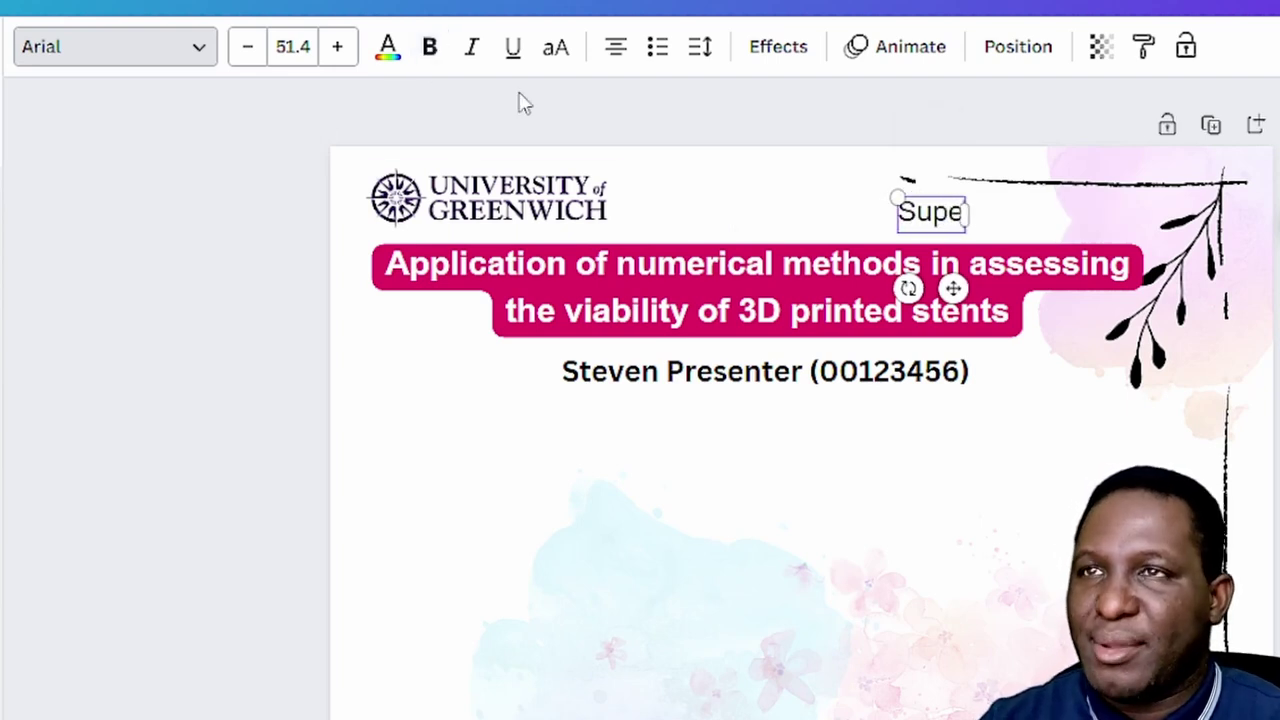
pyautogui.write('rvisor: ')
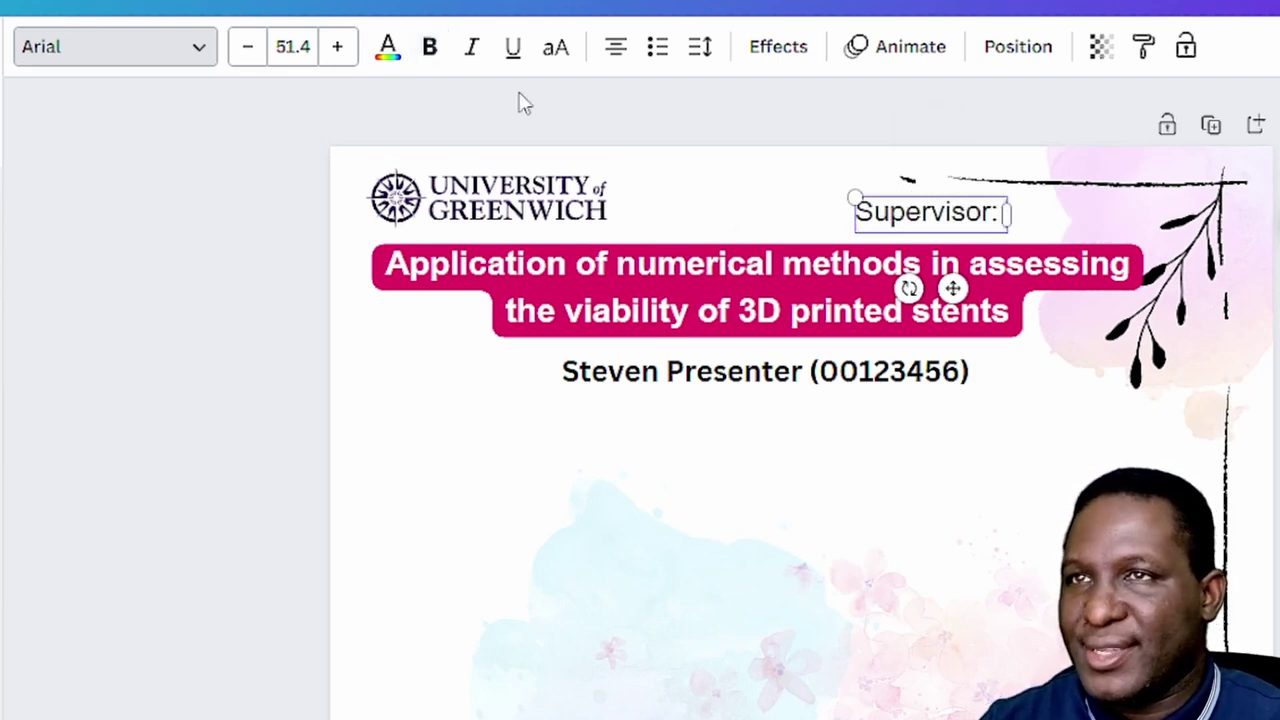
pyautogui.write('Dr Firstname Surname')
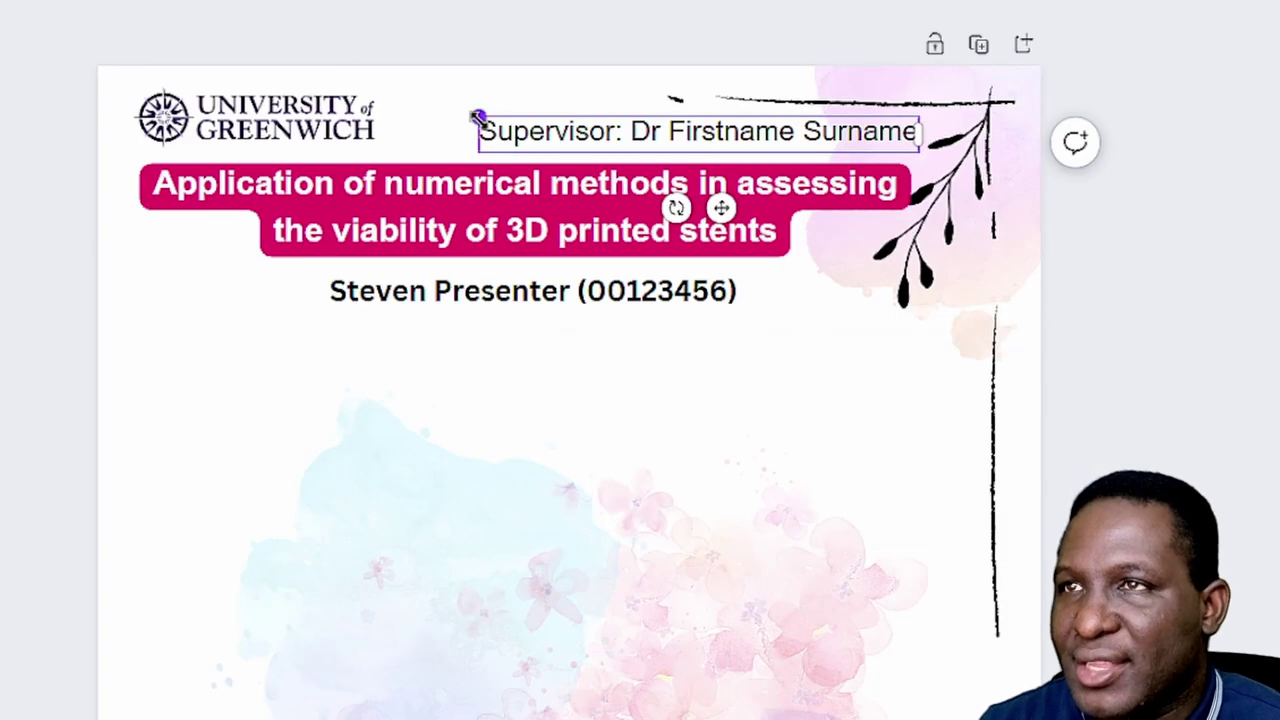
pyautogui.moveTo(478, 116); pyautogui.dragTo(561, 124)
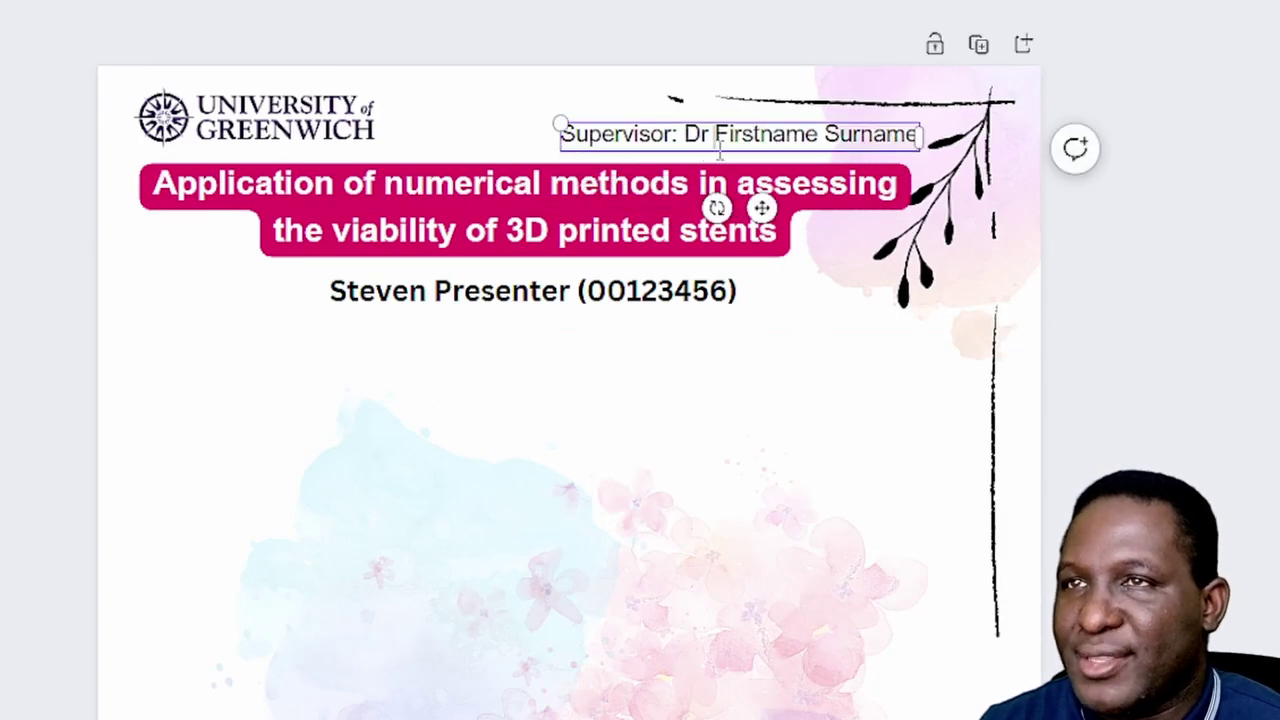
pyautogui.moveTo(713, 152); pyautogui.dragTo(699, 143)
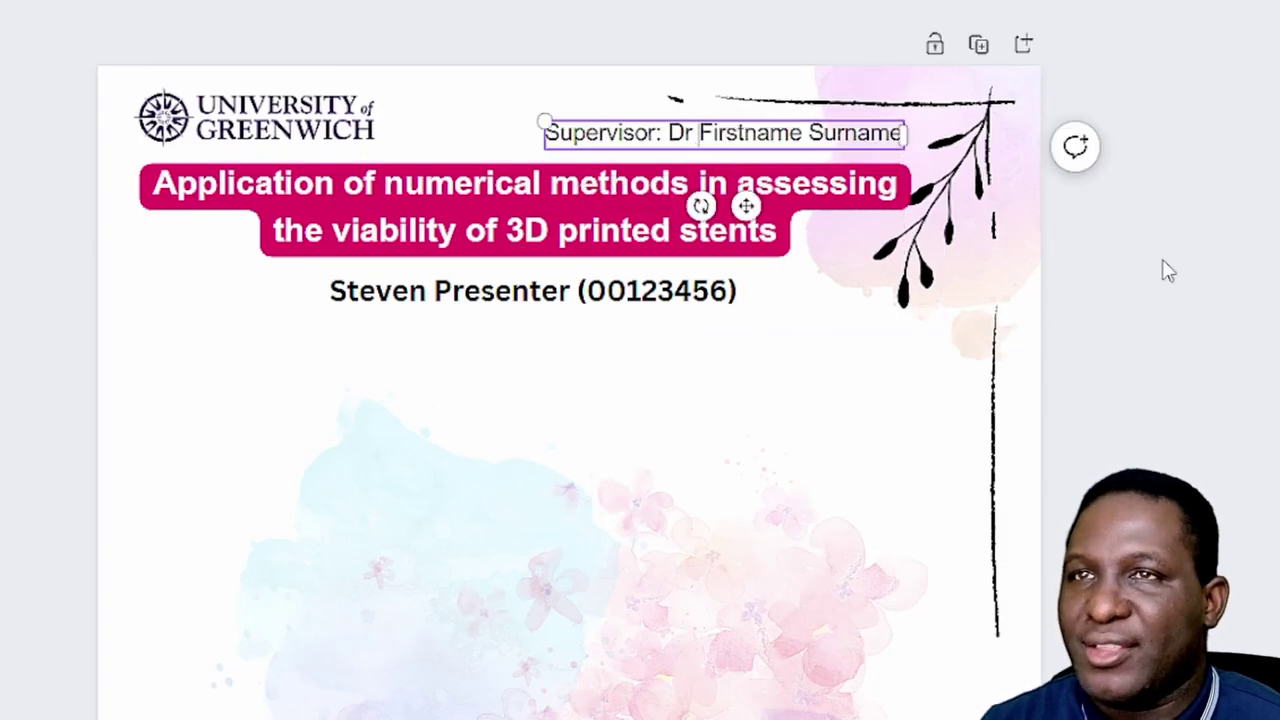
pyautogui.scroll(2, 557, 397)
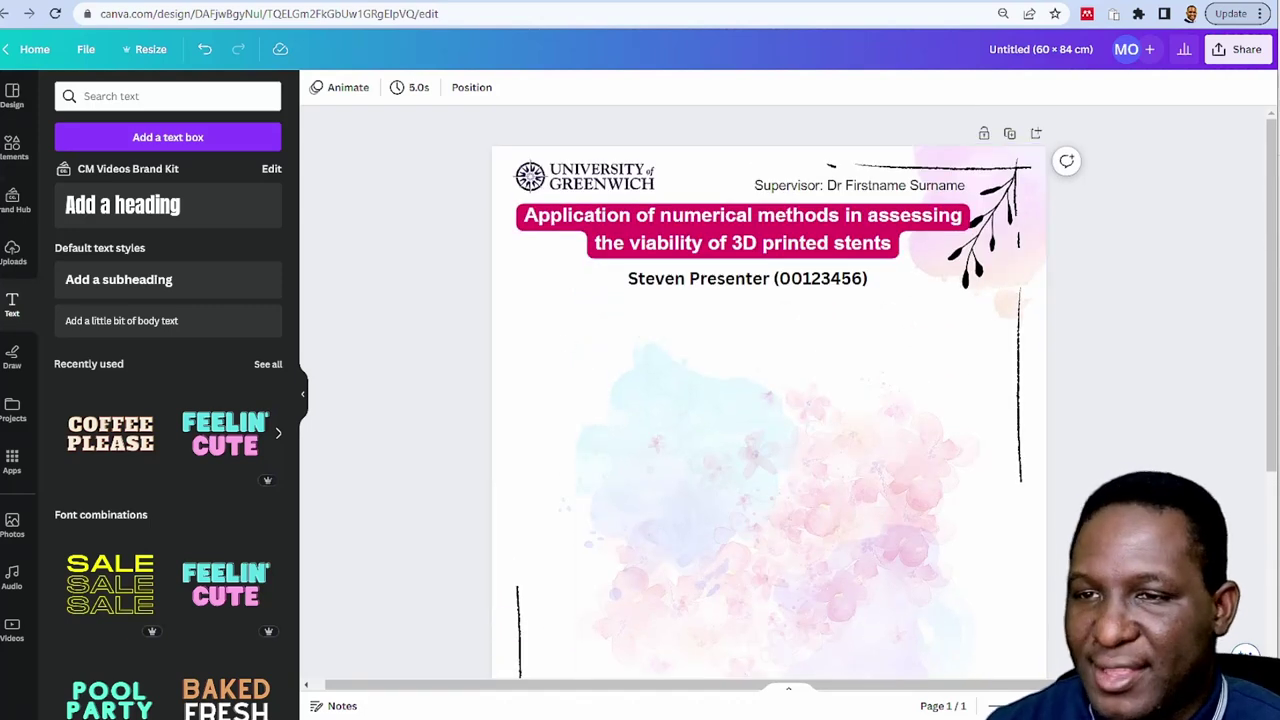
# Paste the 'Project Background and motivation:' heading from Word as a new subheading numbered 1.0
pyautogui.hotkey('alt', 'Tab')
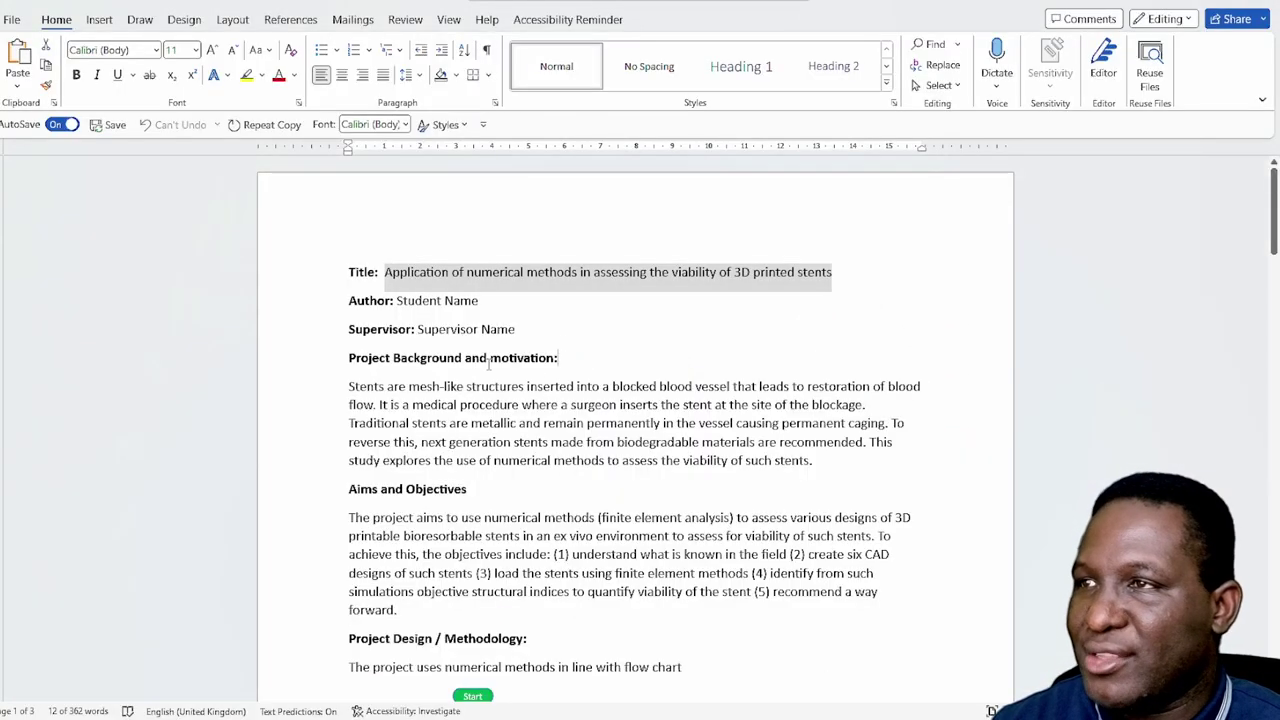
pyautogui.moveTo(560, 358); pyautogui.dragTo(348, 360)
pyautogui.hotkey('ctrl', 'c')
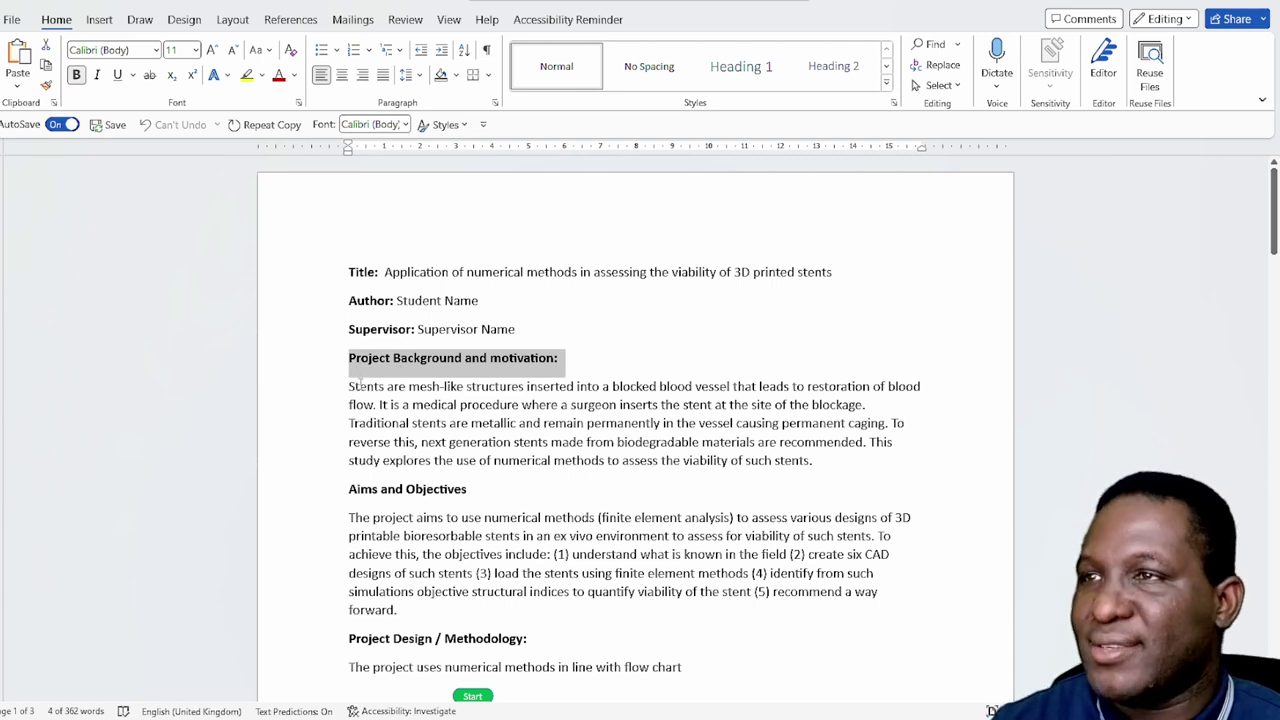
pyautogui.hotkey('alt', 'Tab')
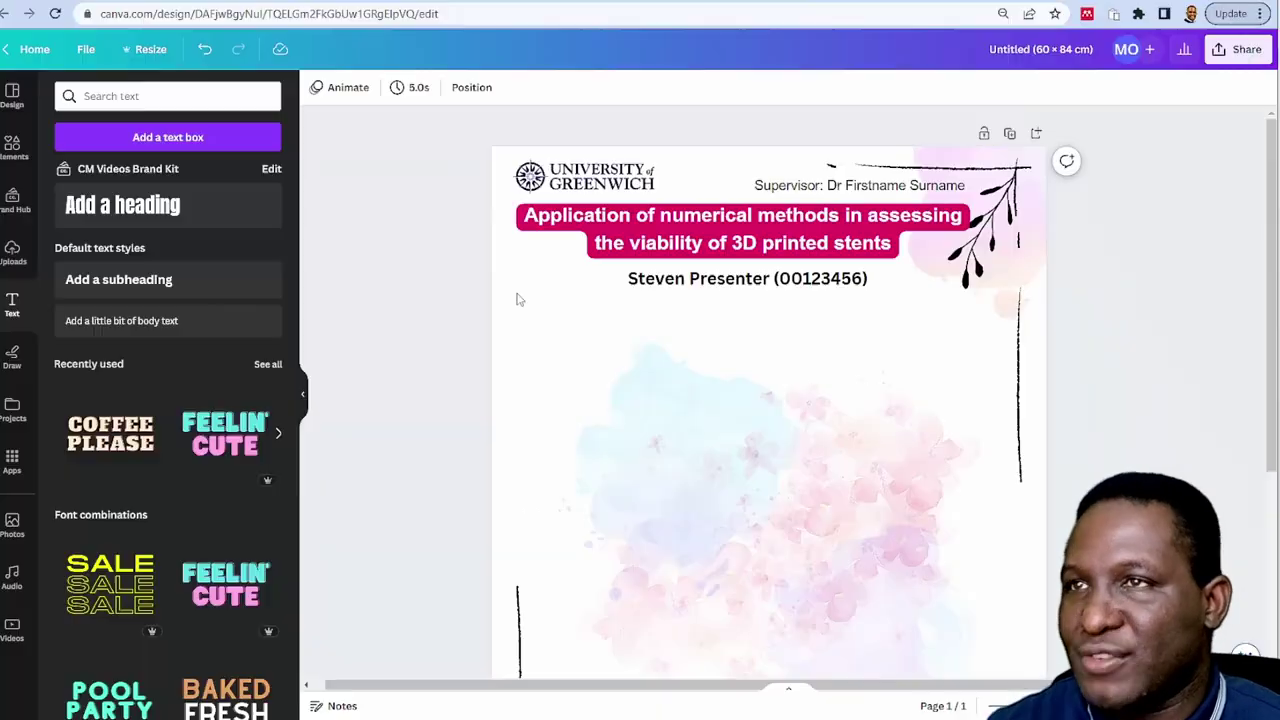
pyautogui.click(118, 283)
pyautogui.hotkey('ctrl', 'v')
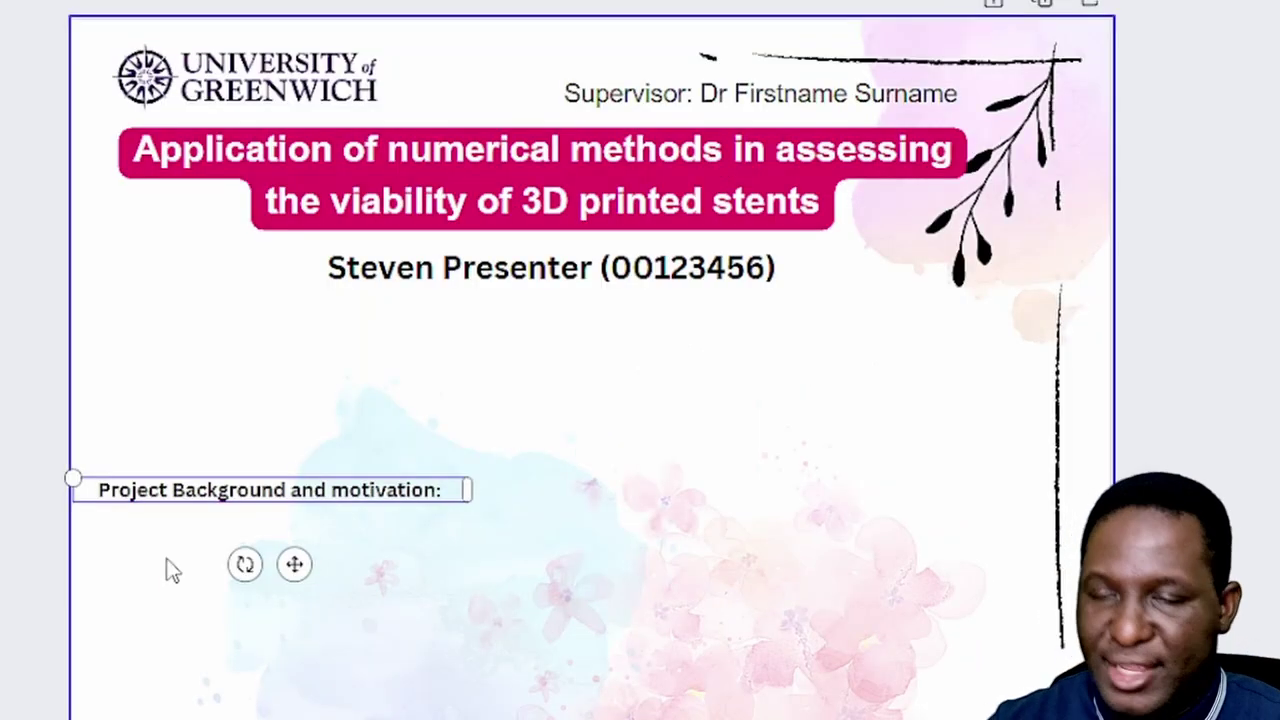
pyautogui.write('1.0')
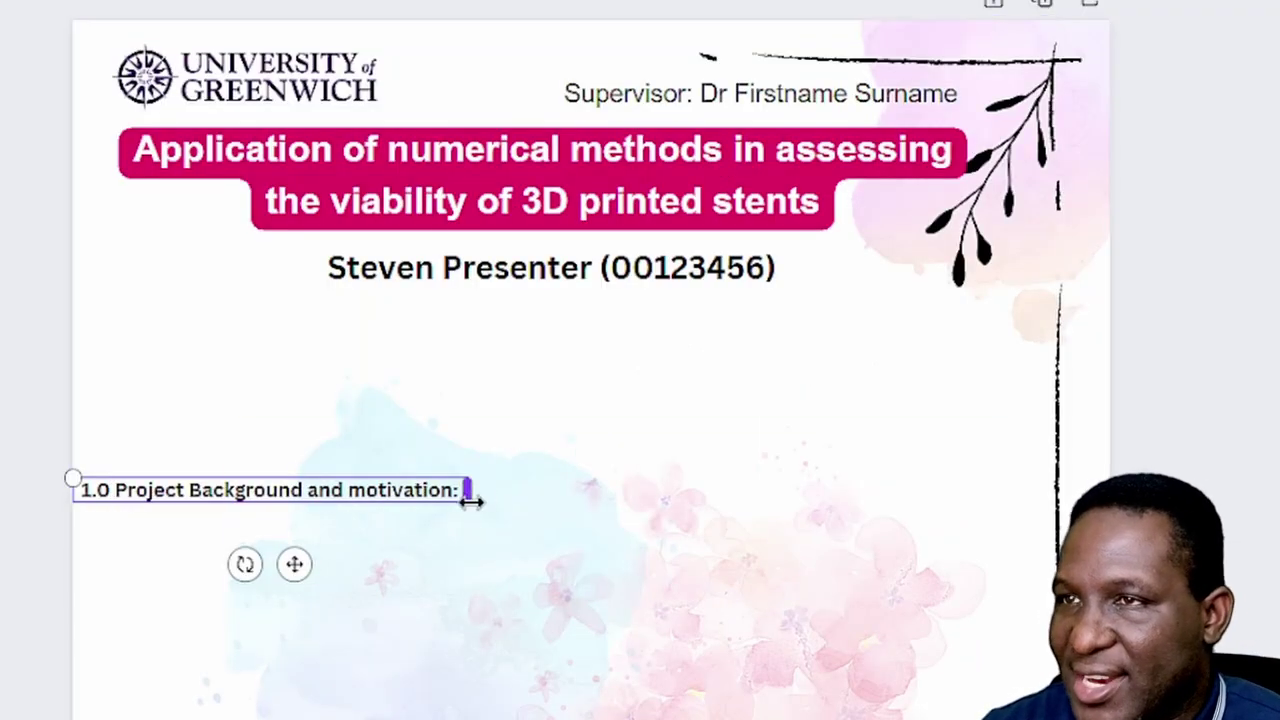
# Move the 1.0 heading up and paste the stents background paragraph from Word into a body text box
pyautogui.moveTo(368, 475); pyautogui.dragTo(423, 340)
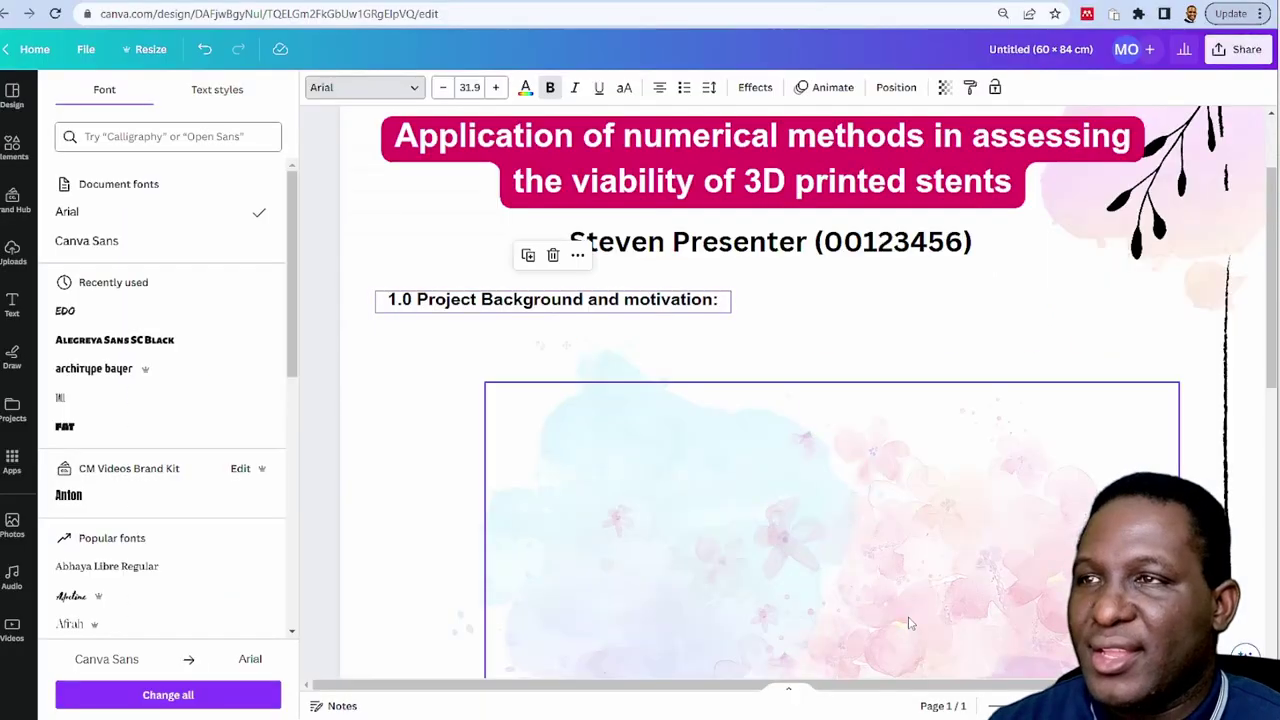
pyautogui.hotkey('alt', 'Tab')
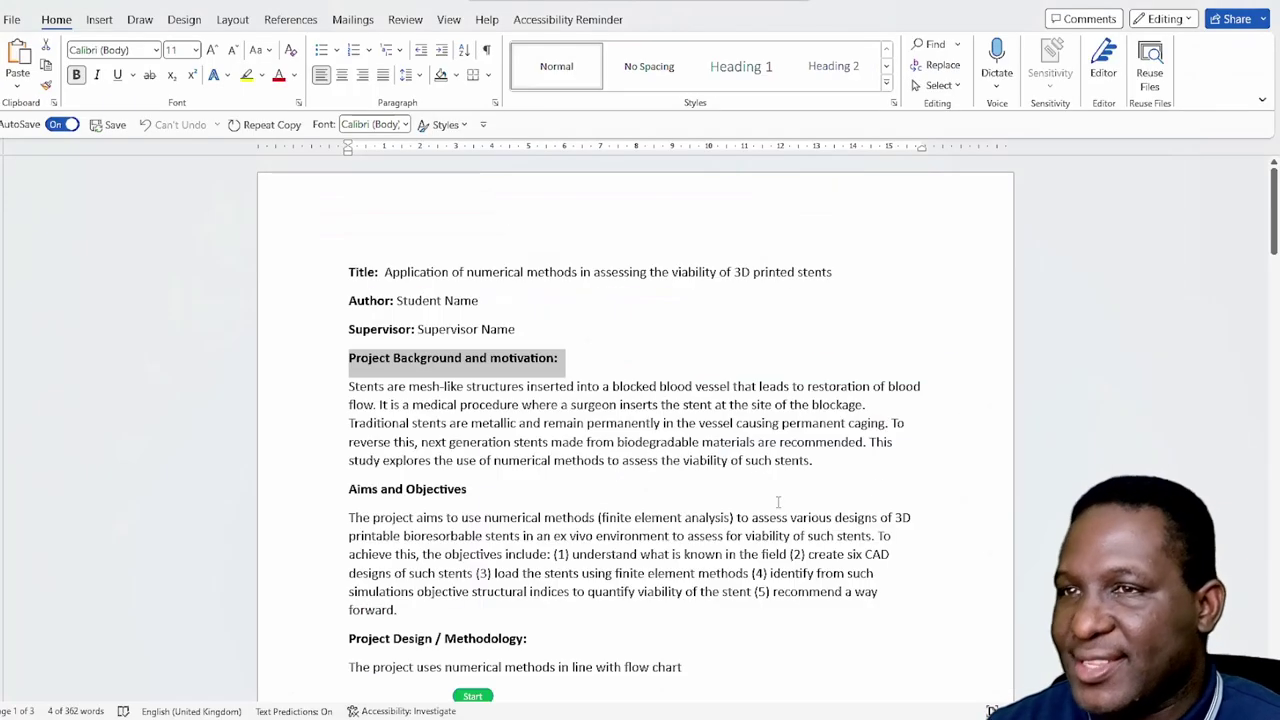
pyautogui.moveTo(824, 468); pyautogui.dragTo(328, 390)
pyautogui.hotkey('ctrl', 'c')
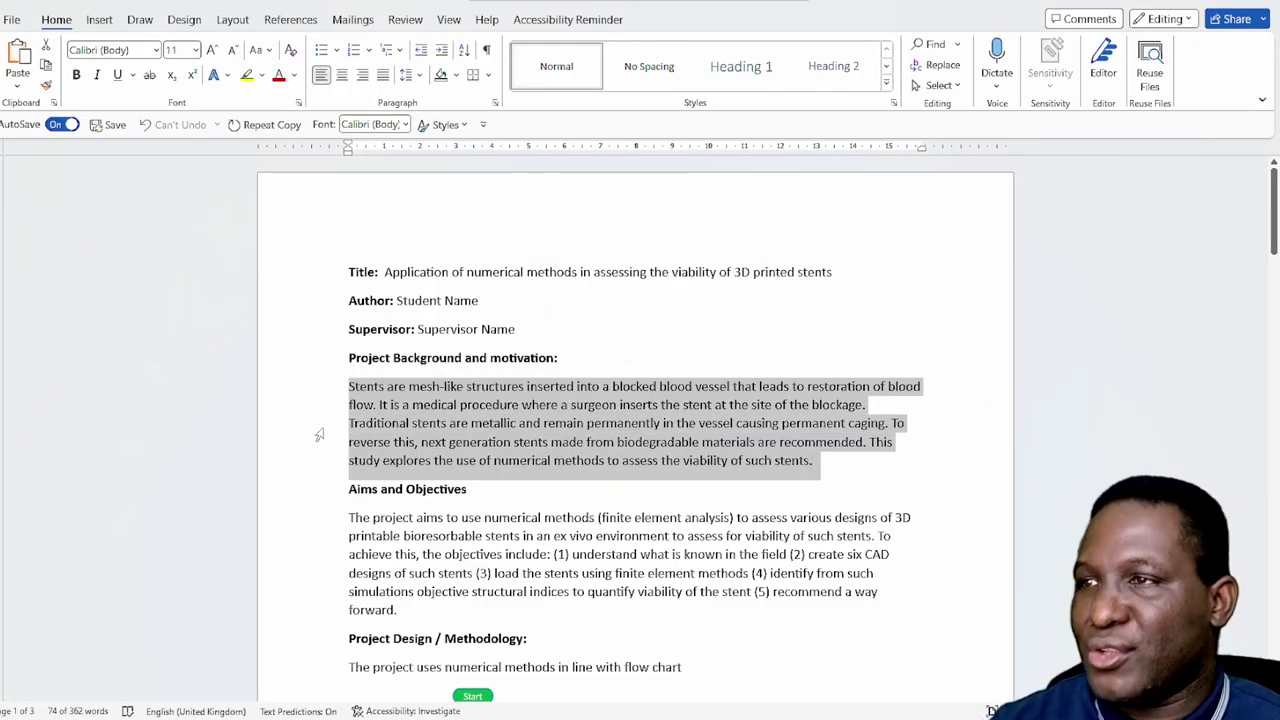
pyautogui.hotkey('alt', 'Tab')
pyautogui.click(14, 245)
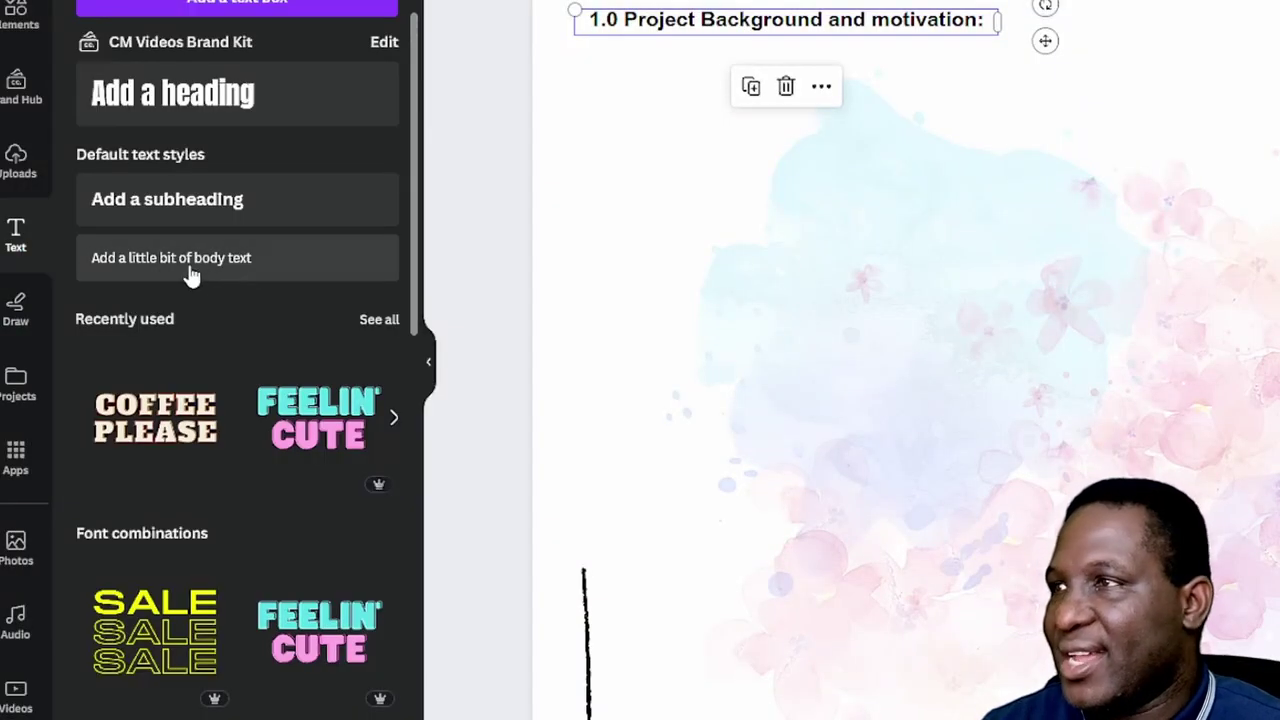
pyautogui.click(205, 272)
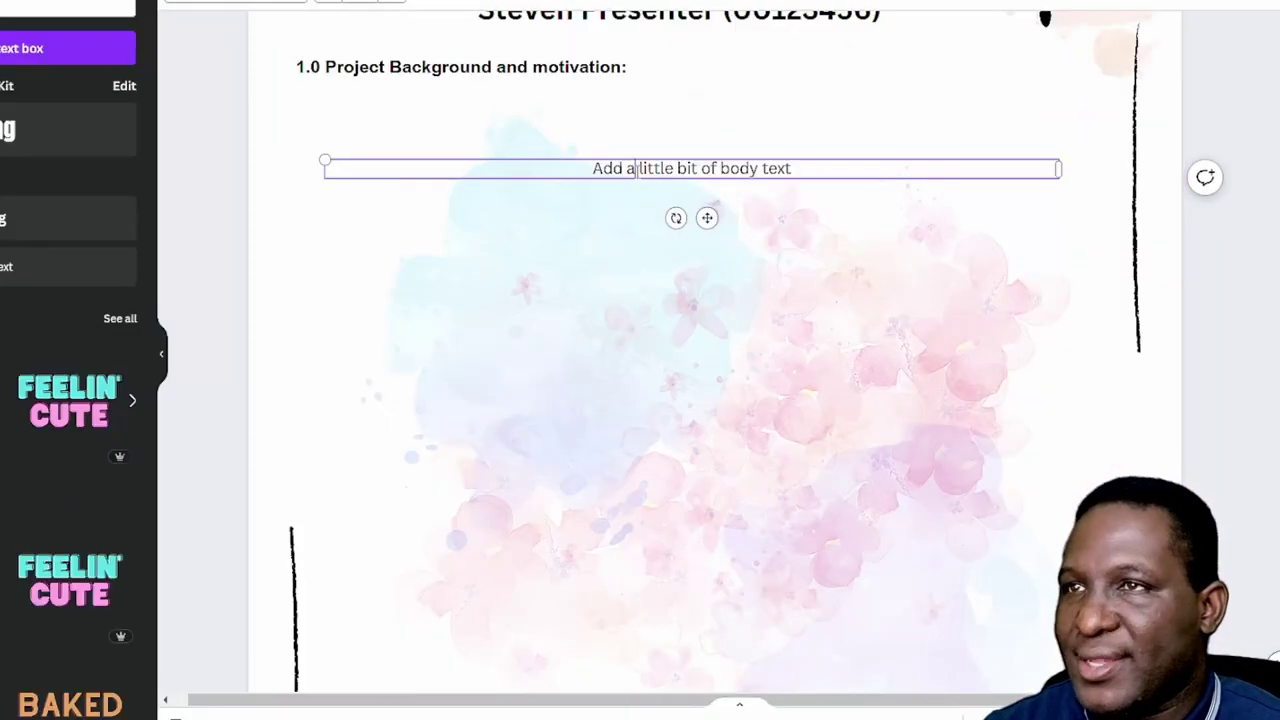
pyautogui.tripleClick(637, 168)
pyautogui.hotkey('ctrl', 'v')
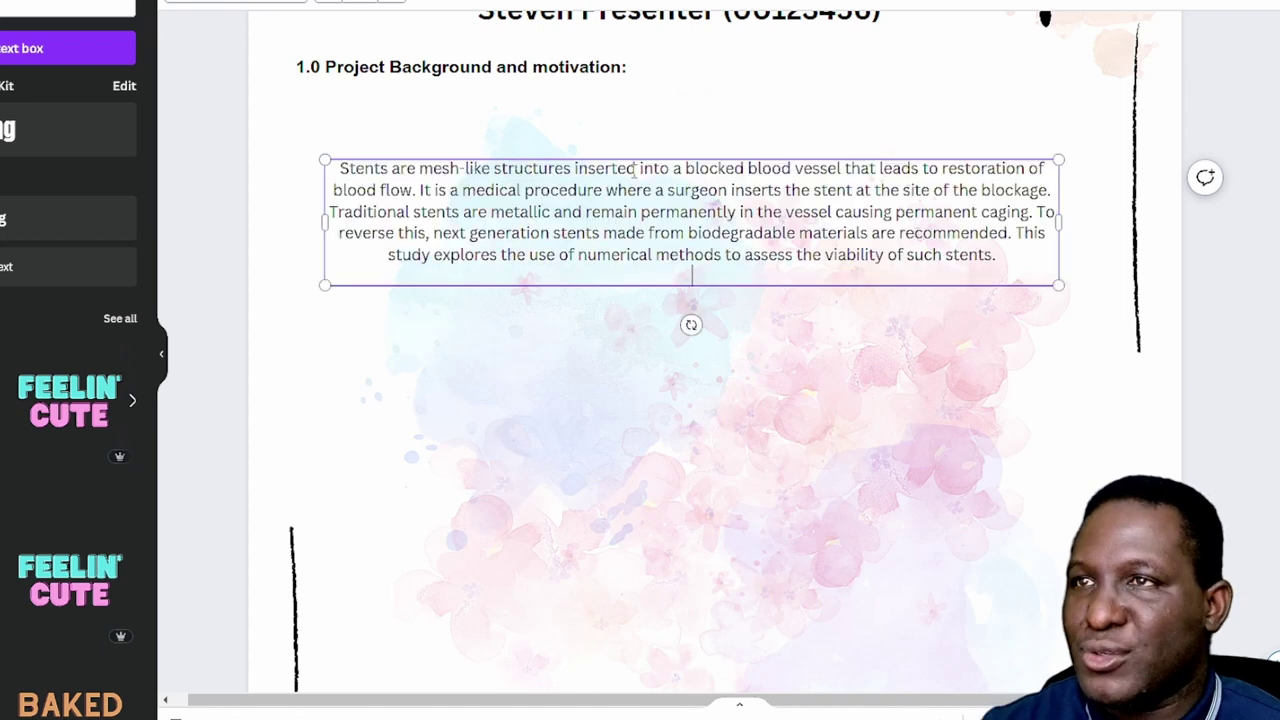
# Place the stents paragraph directly under the heading and justify it
pyautogui.moveTo(1065, 219); pyautogui.dragTo(692, 185)
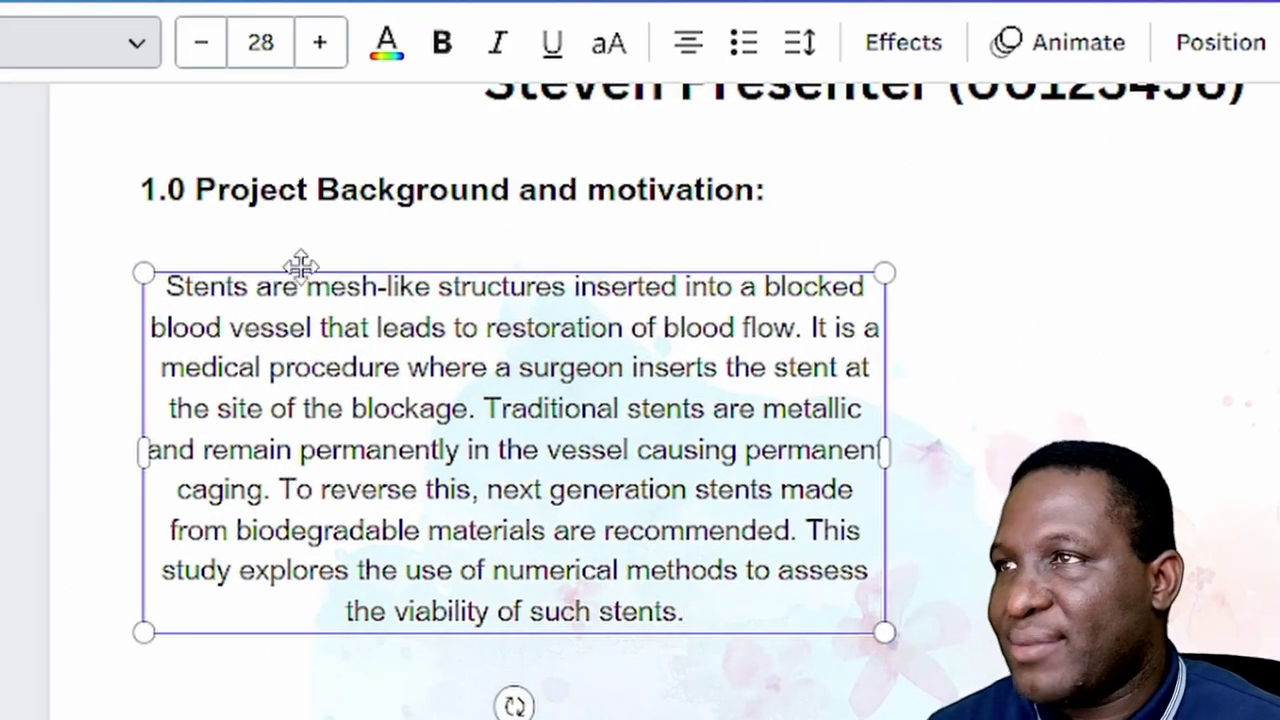
pyautogui.moveTo(297, 263); pyautogui.dragTo(303, 243)
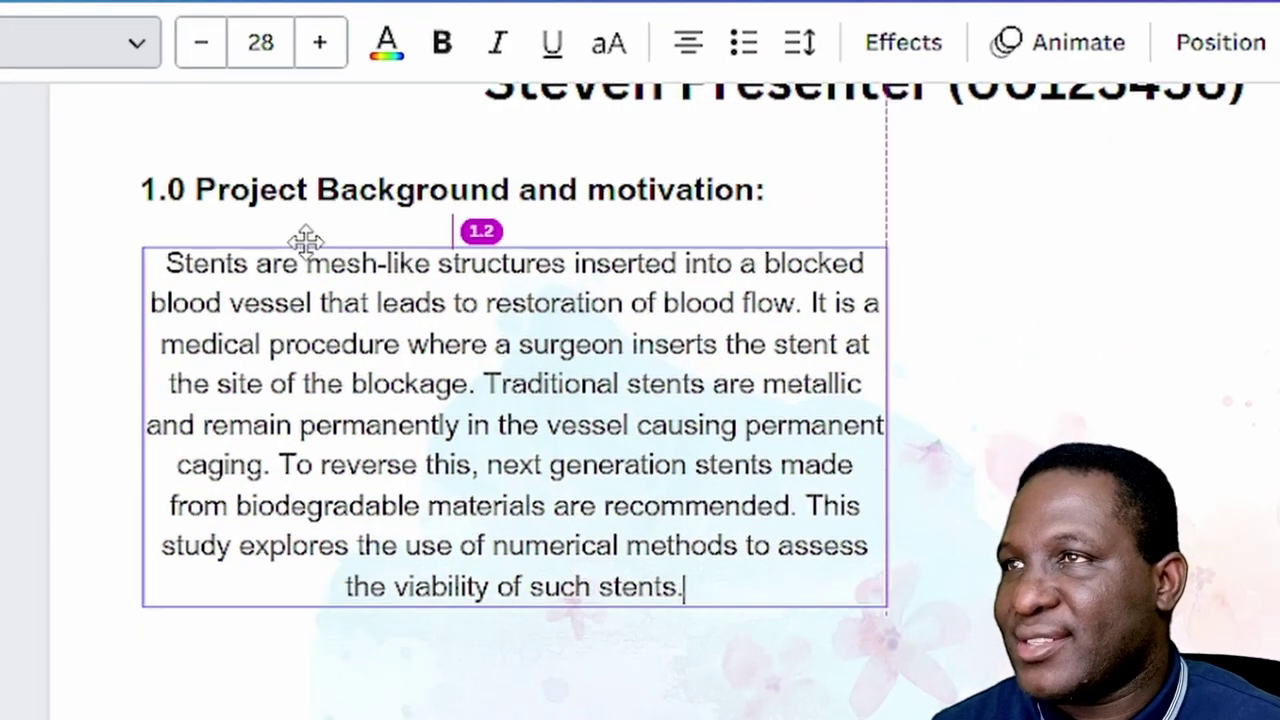
pyautogui.click(682, 45)
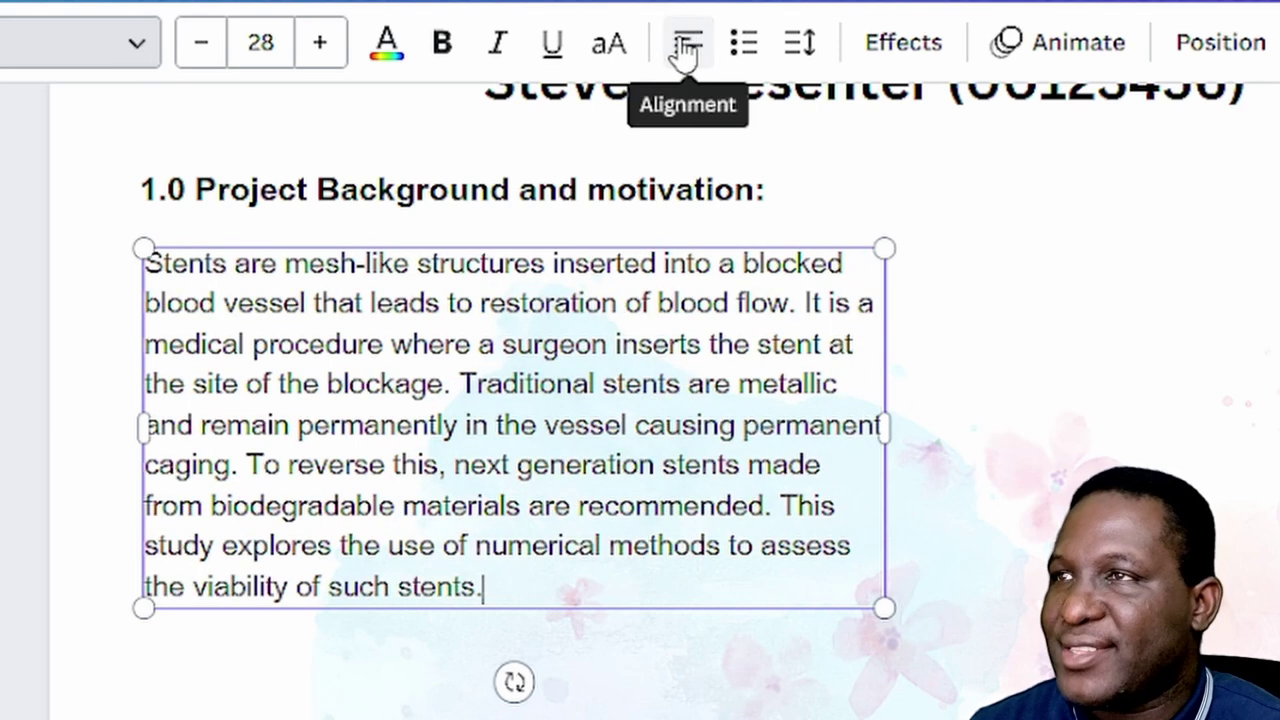
pyautogui.click(682, 45)
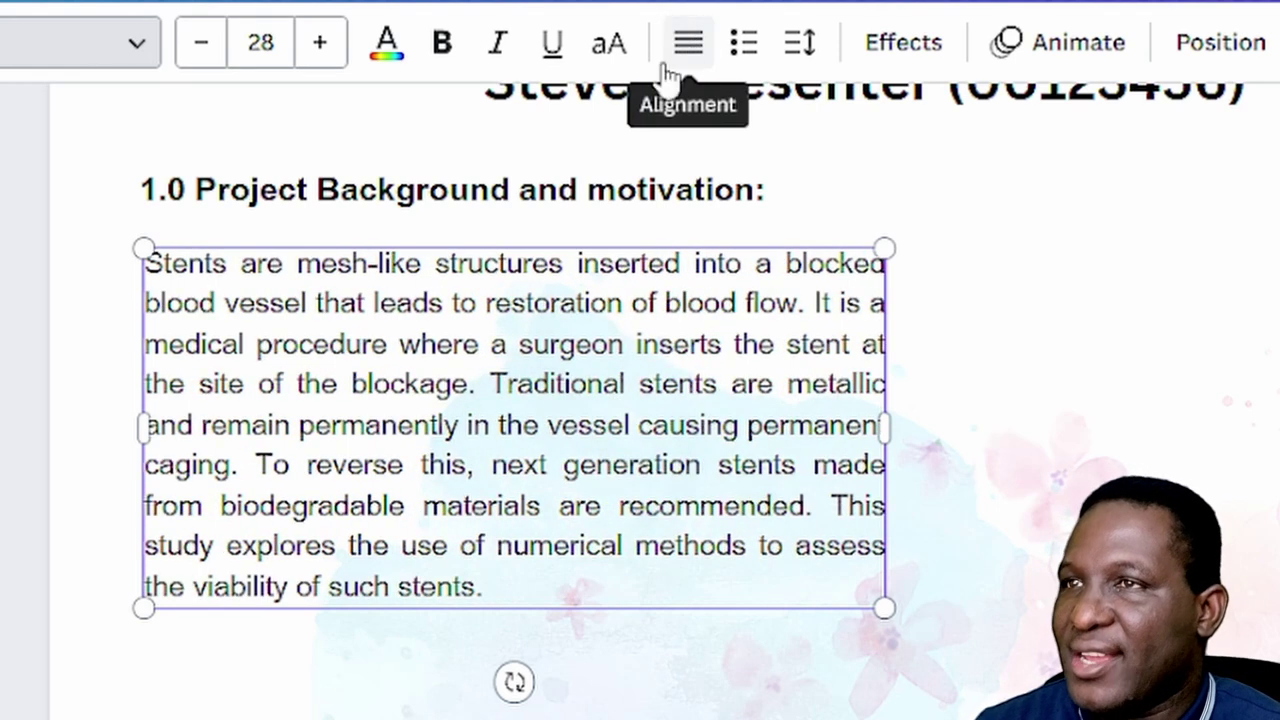
pyautogui.click(338, 608)
pyautogui.press('Escape')
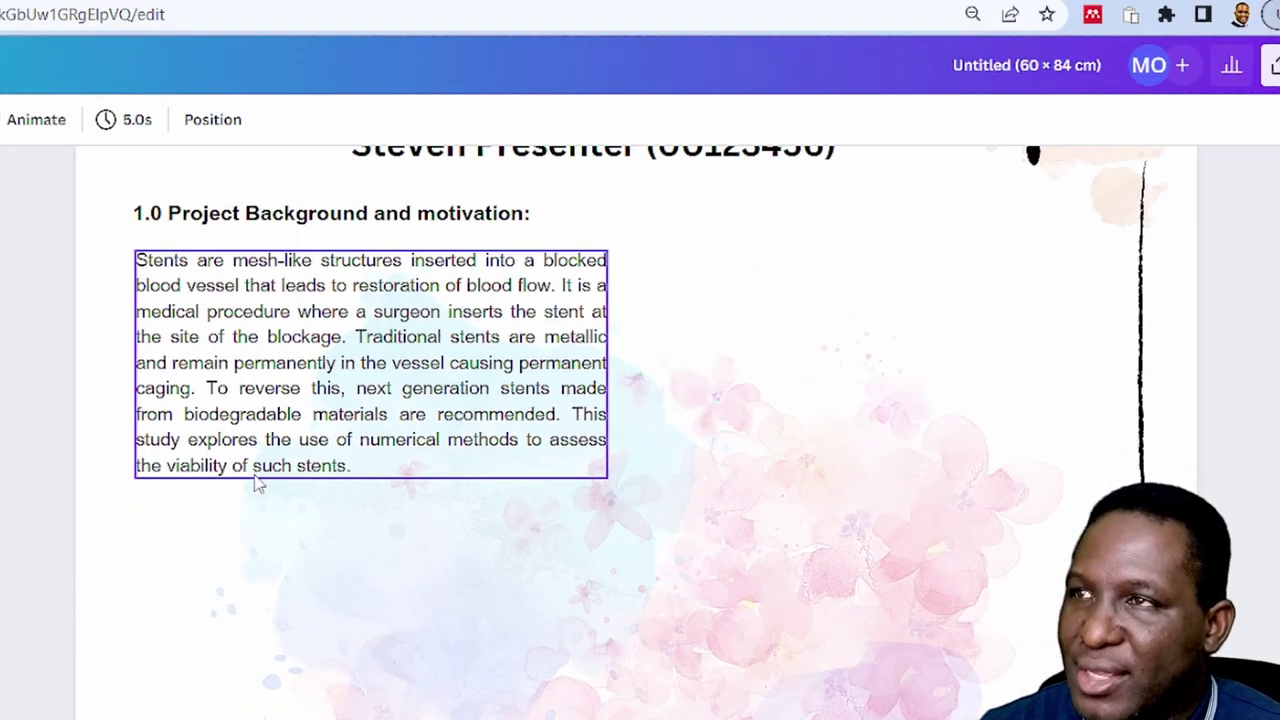
# Duplicate the 1.0 heading and paragraph together and place the copy to the right
pyautogui.click(250, 455)
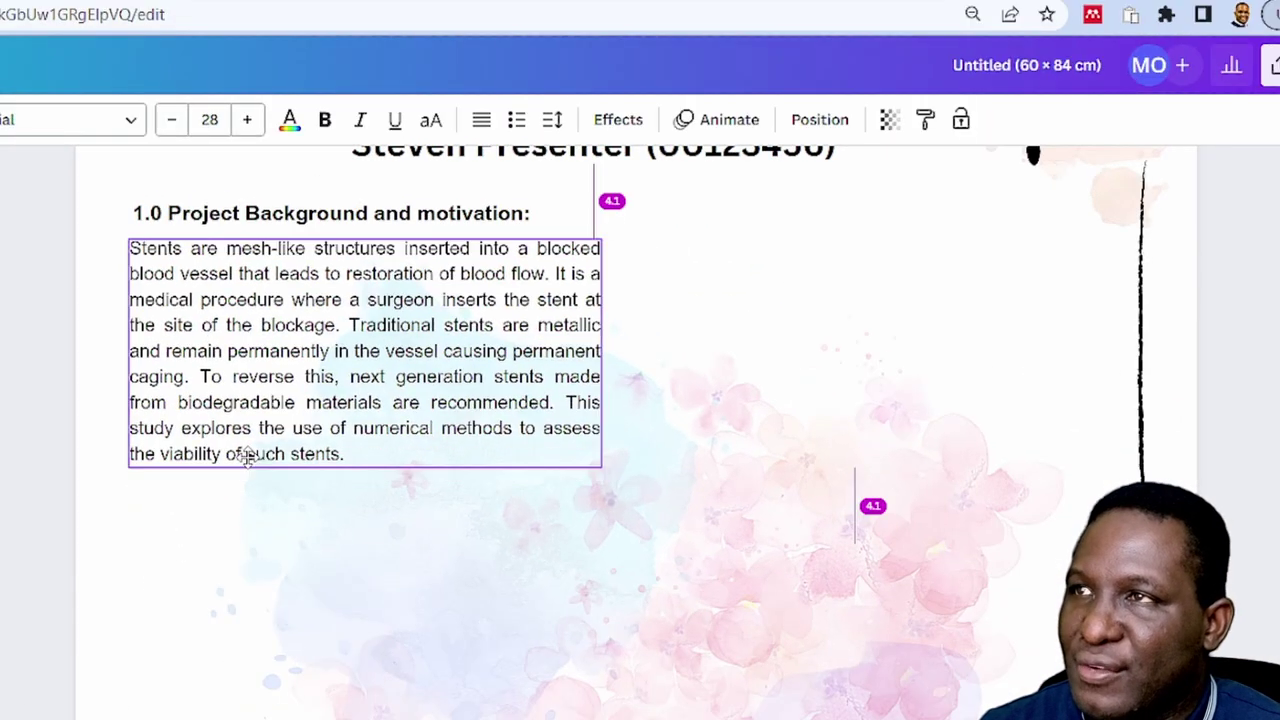
pyautogui.click(372, 226)
pyautogui.keyDown('shift'); pyautogui.click(315, 286); pyautogui.keyUp('shift')
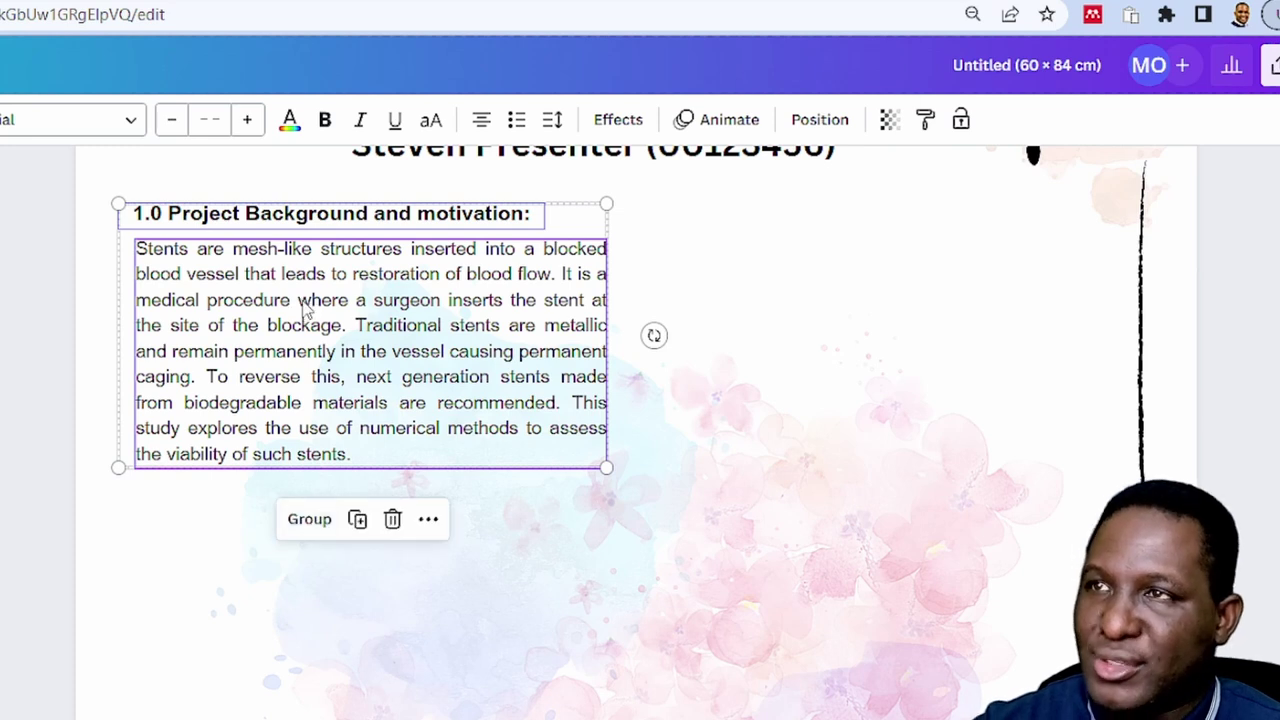
pyautogui.hotkey('ctrl', 'd')
pyautogui.moveTo(343, 334); pyautogui.dragTo(859, 315)
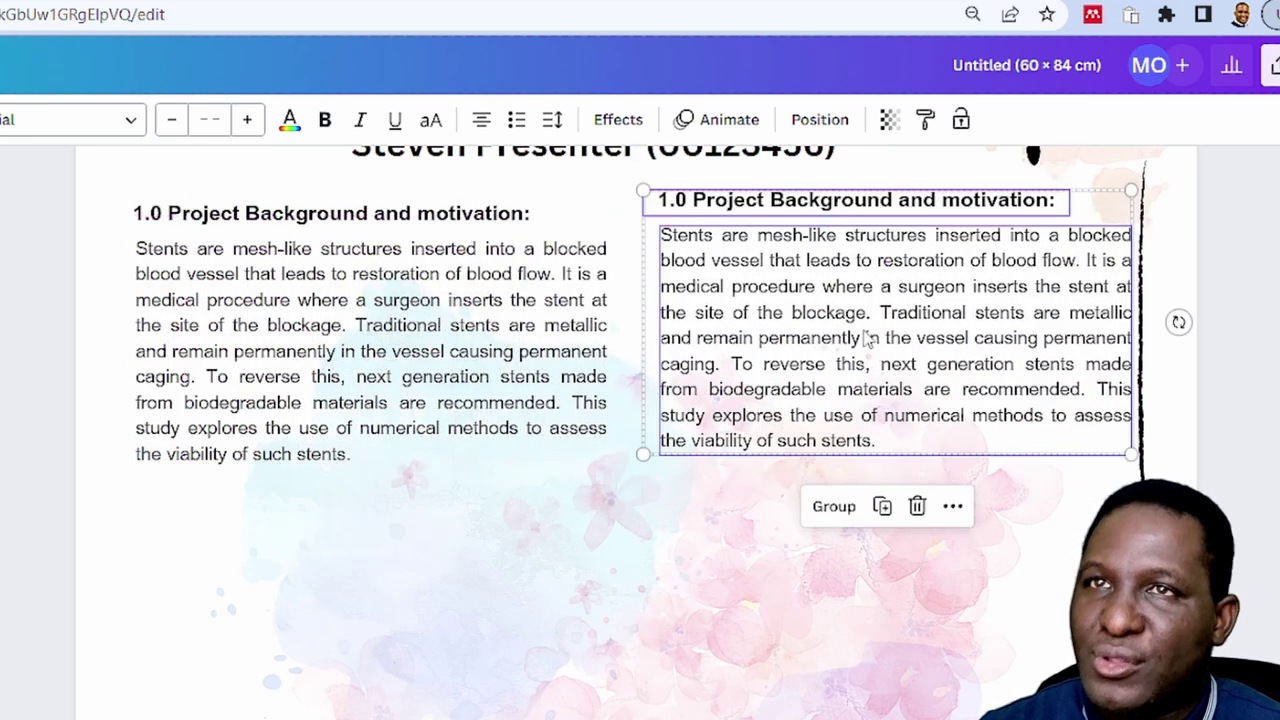
# Retitle the copied heading '2.0 Aims and Objectives' using the Word heading, without a trailing colon
pyautogui.click(1208, 360)
pyautogui.doubleClick(700, 200)
pyautogui.click(668, 200)
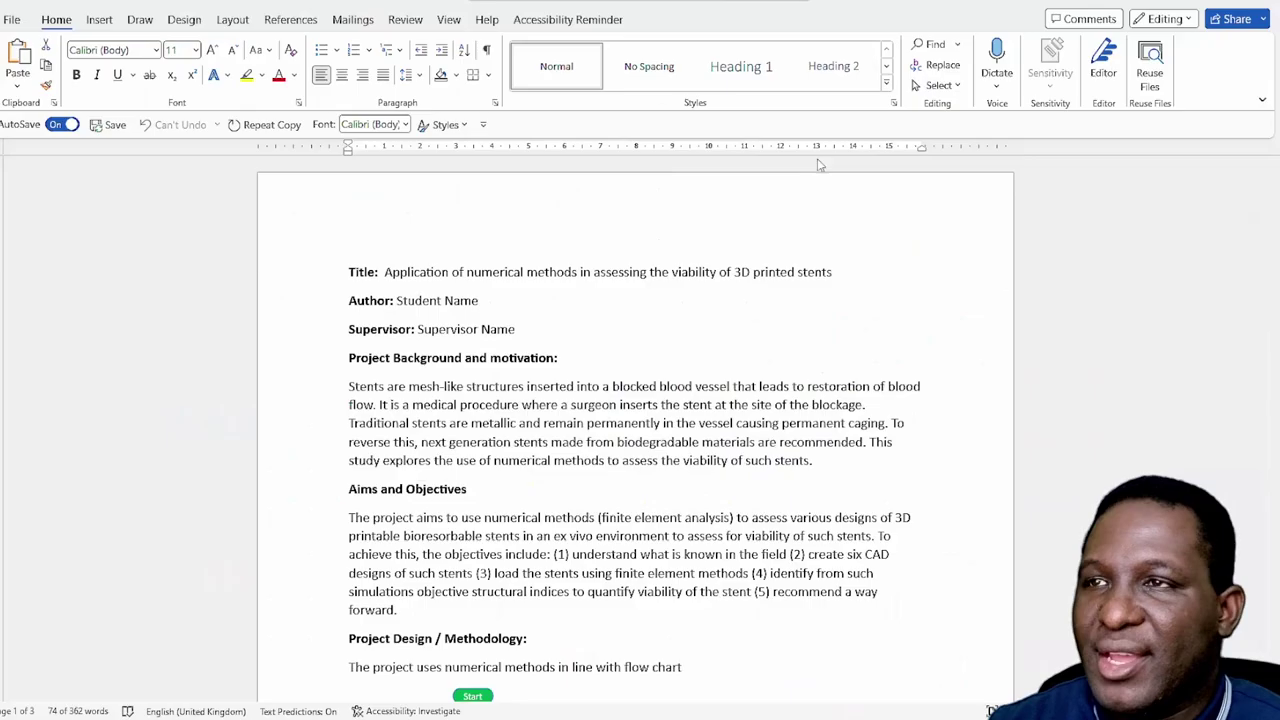
pyautogui.tripleClick(467, 392)
pyautogui.tripleClick(354, 484)
pyautogui.hotkey('ctrl', 'c')
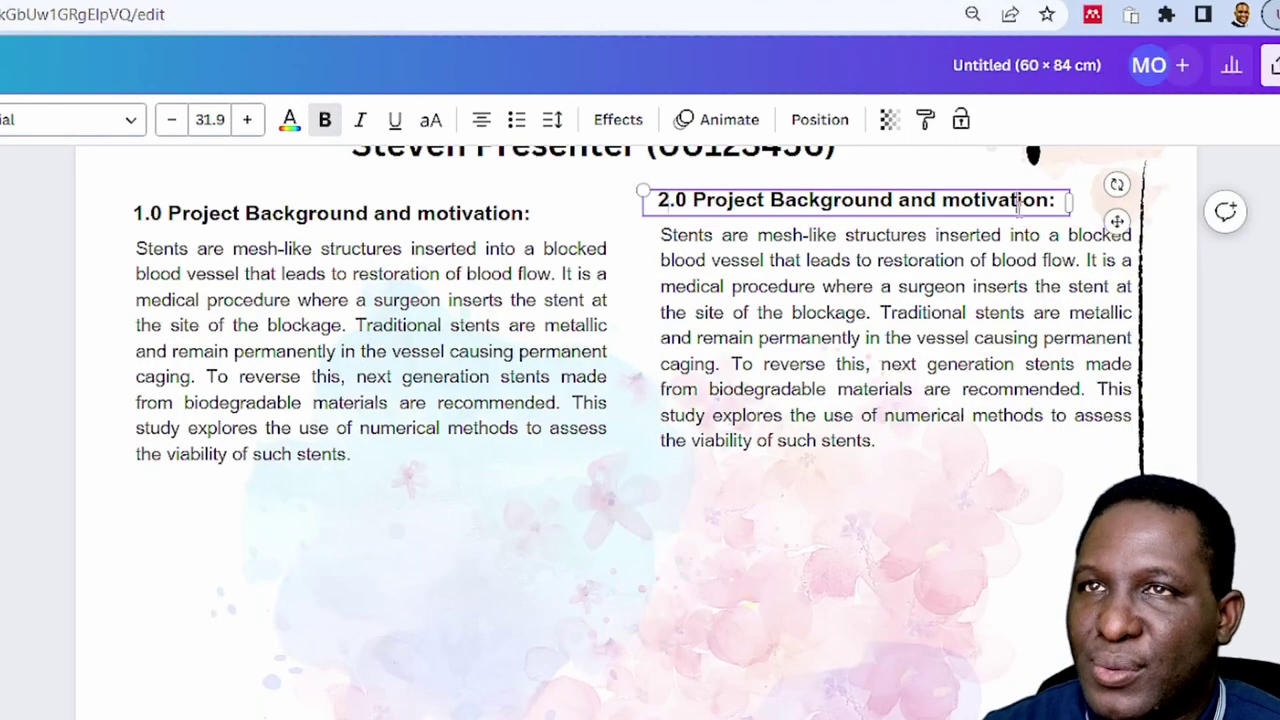
pyautogui.moveTo(1051, 200); pyautogui.dragTo(694, 200)
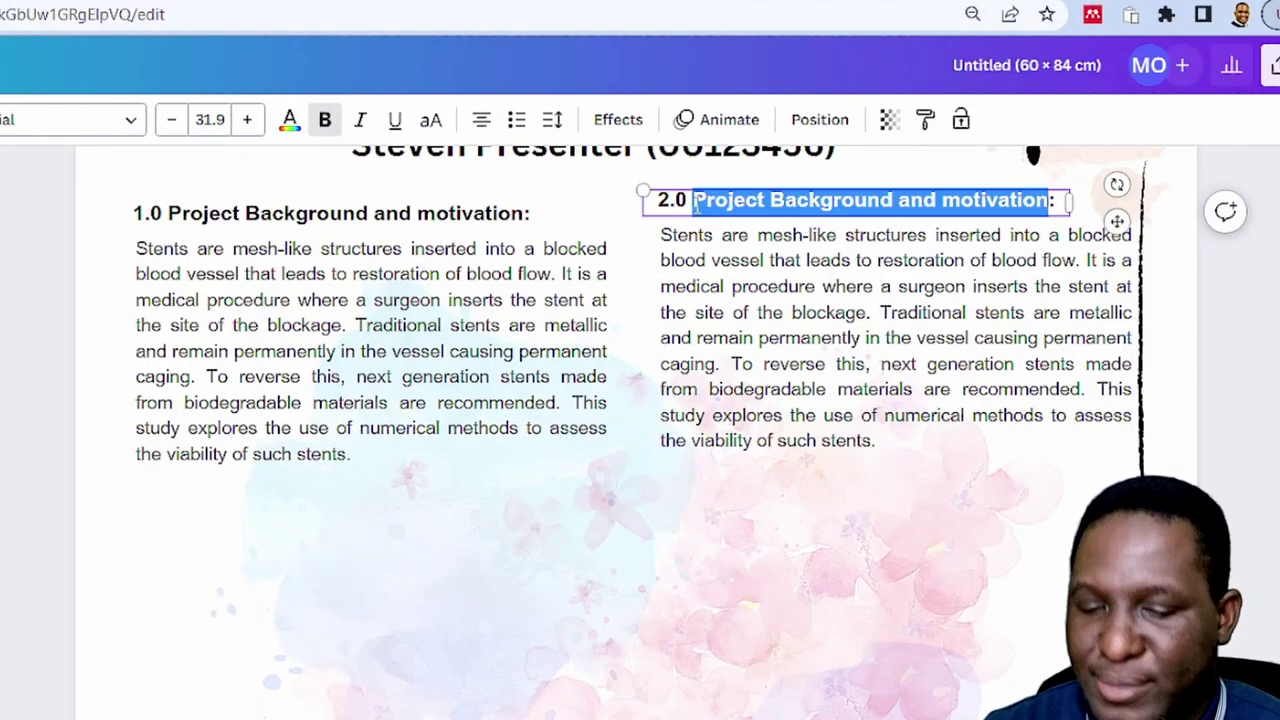
pyautogui.hotkey('ctrl', 'v')
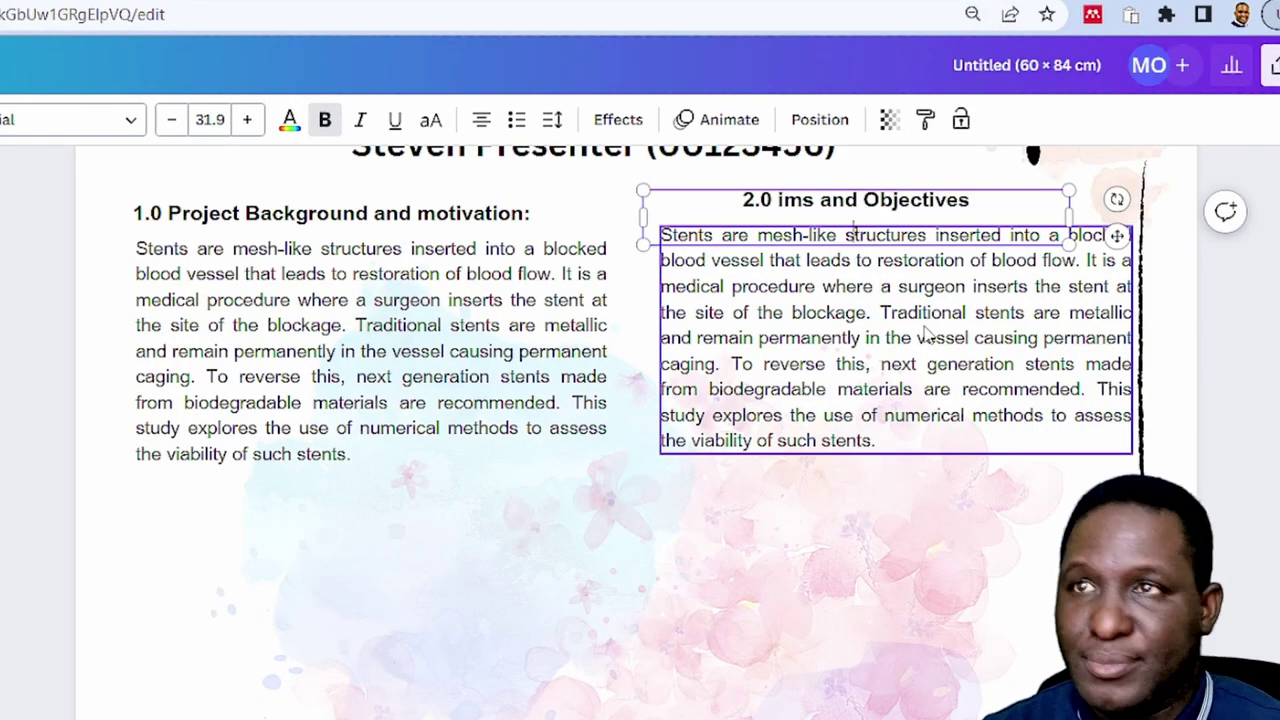
pyautogui.write(':')
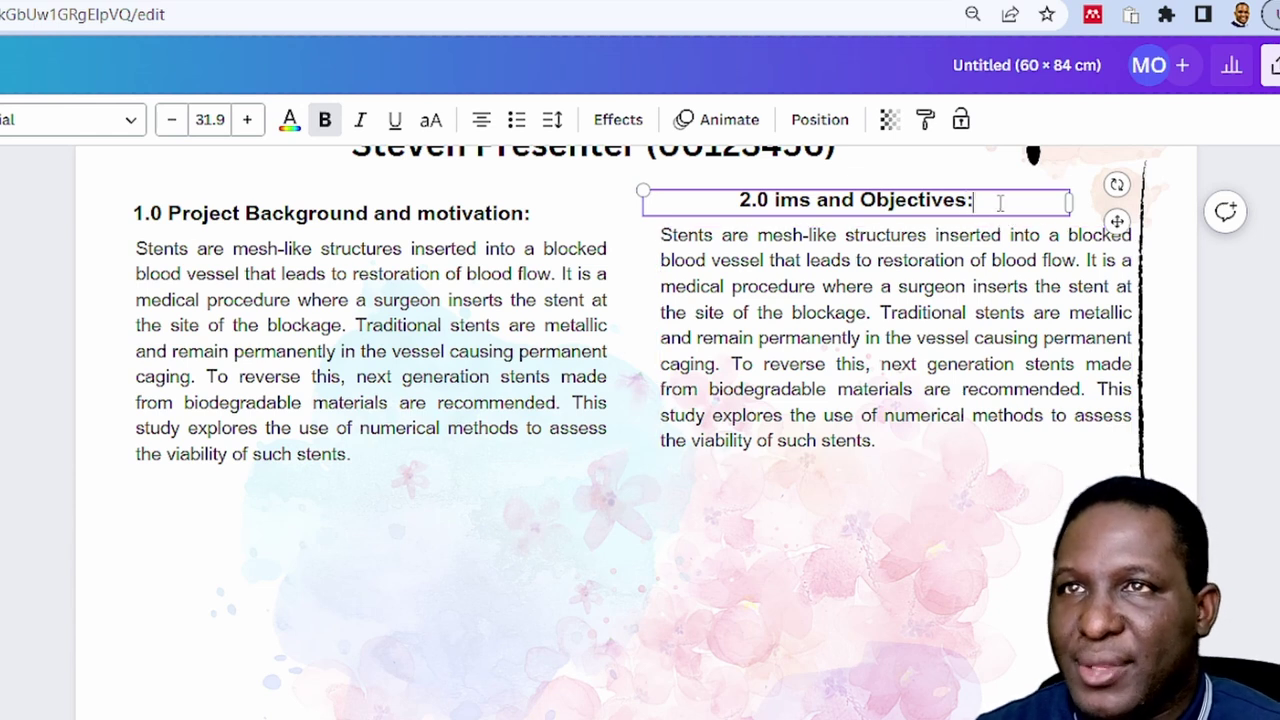
pyautogui.press('BackSpace')
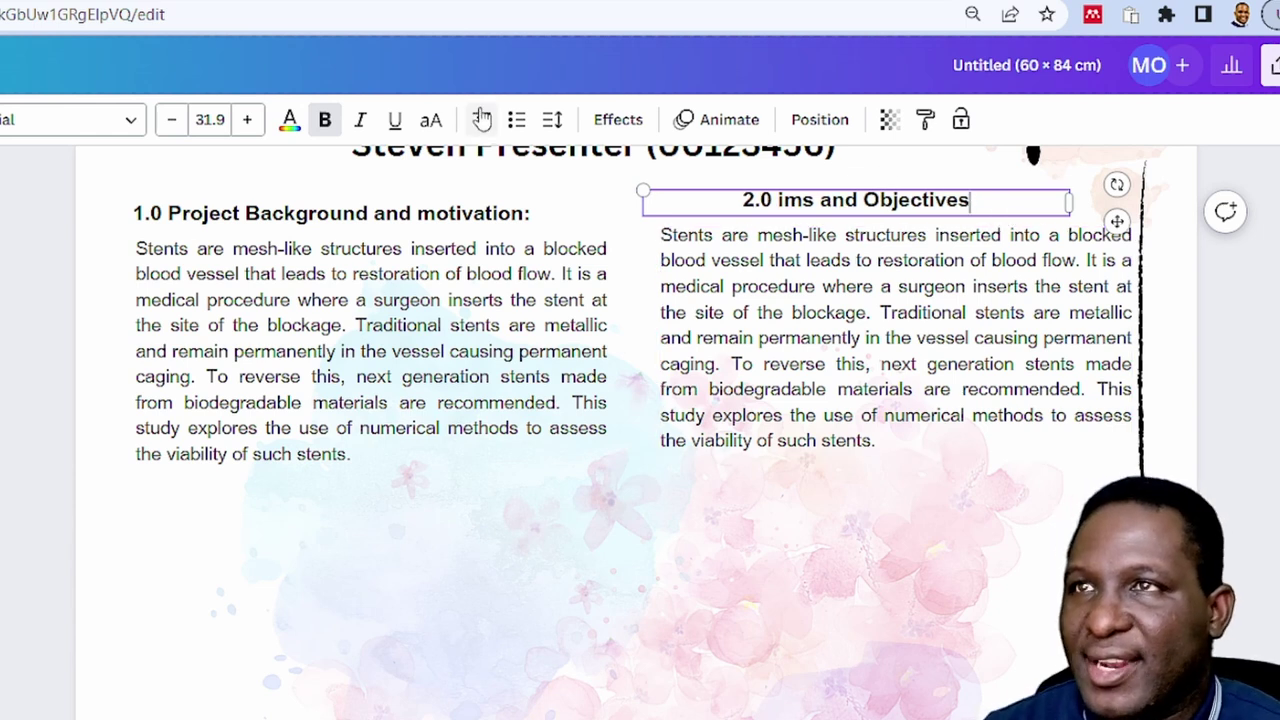
# Remove the trailing colon from the 1.0 heading and select the 2.0 paragraph box
pyautogui.doubleClick(310, 214)
pyautogui.press('End')
pyautogui.press('BackSpace')
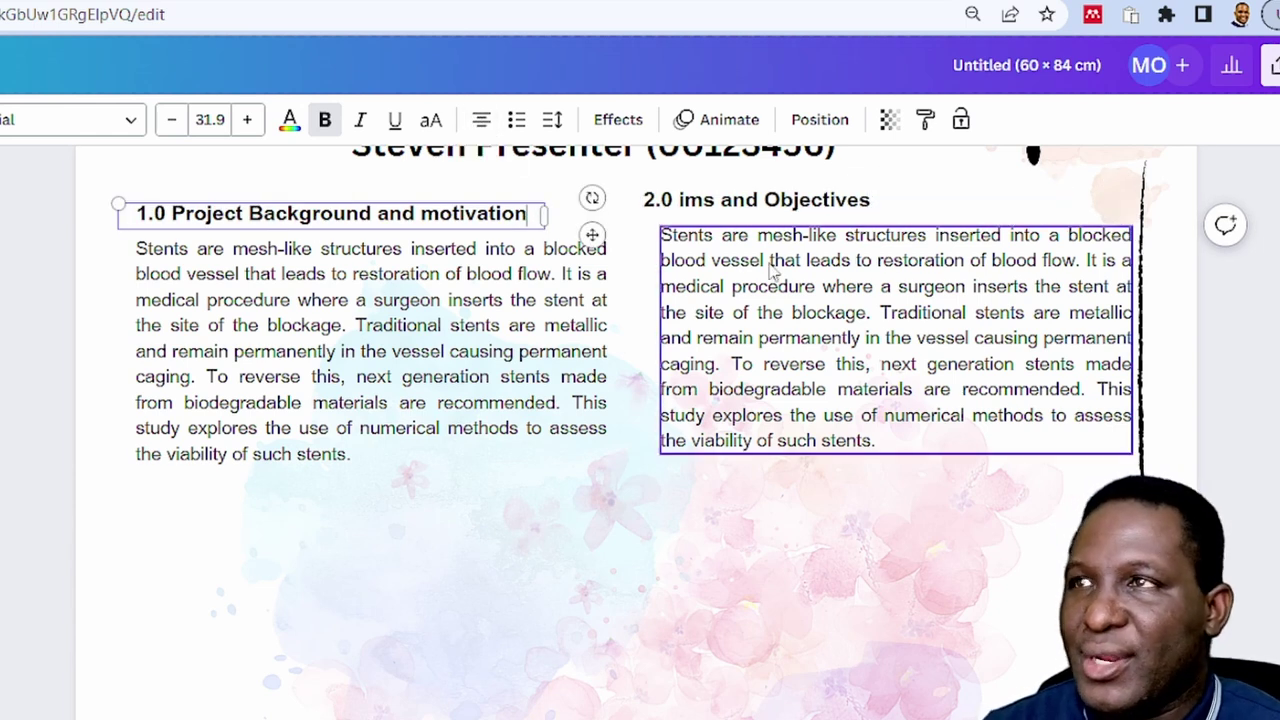
pyautogui.click(975, 390)
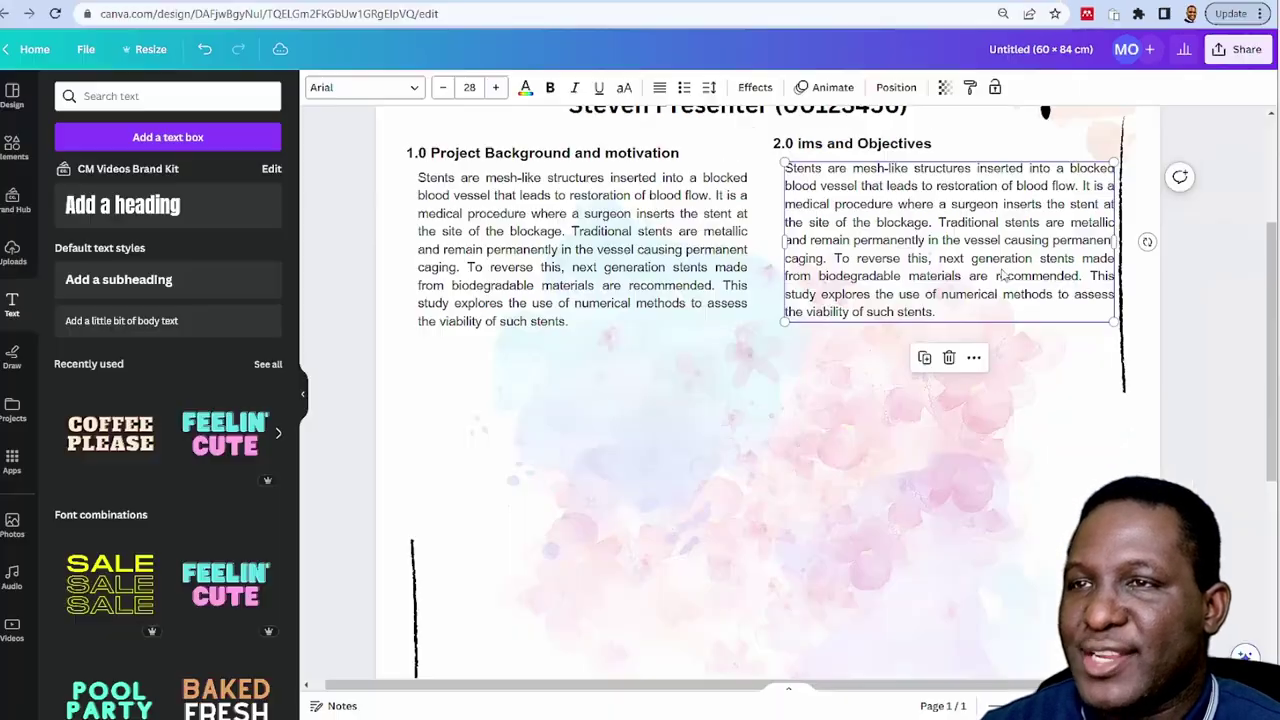
pyautogui.hotkey('alt', 'Tab')
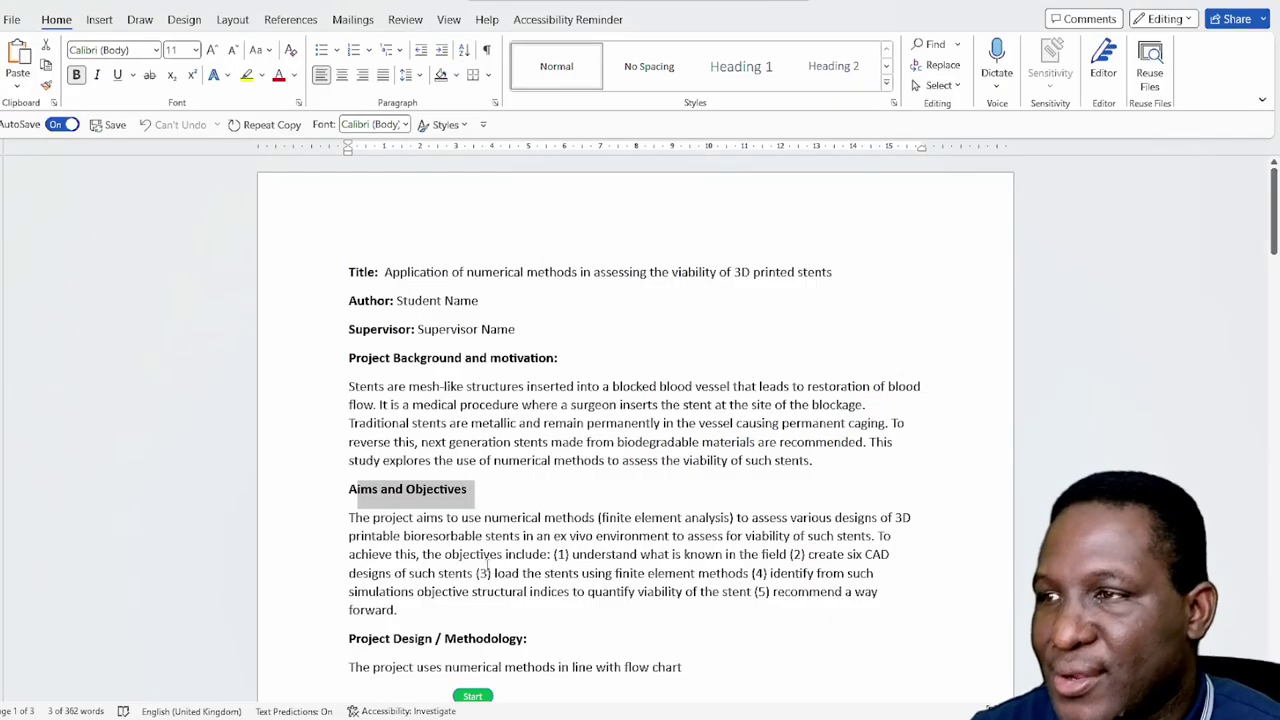
pyautogui.moveTo(411, 610); pyautogui.dragTo(341, 520)
pyautogui.hotkey('ctrl', 'c')
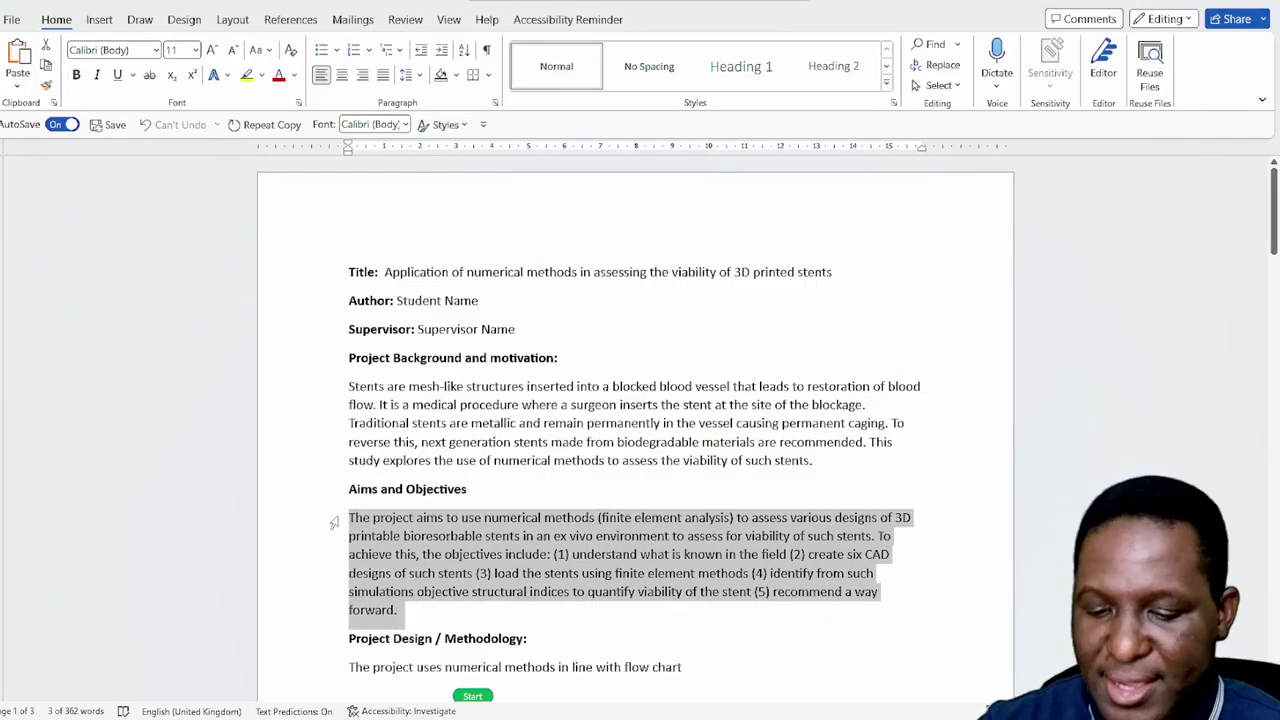
pyautogui.hotkey('alt', 'Tab')
pyautogui.doubleClick(840, 437)
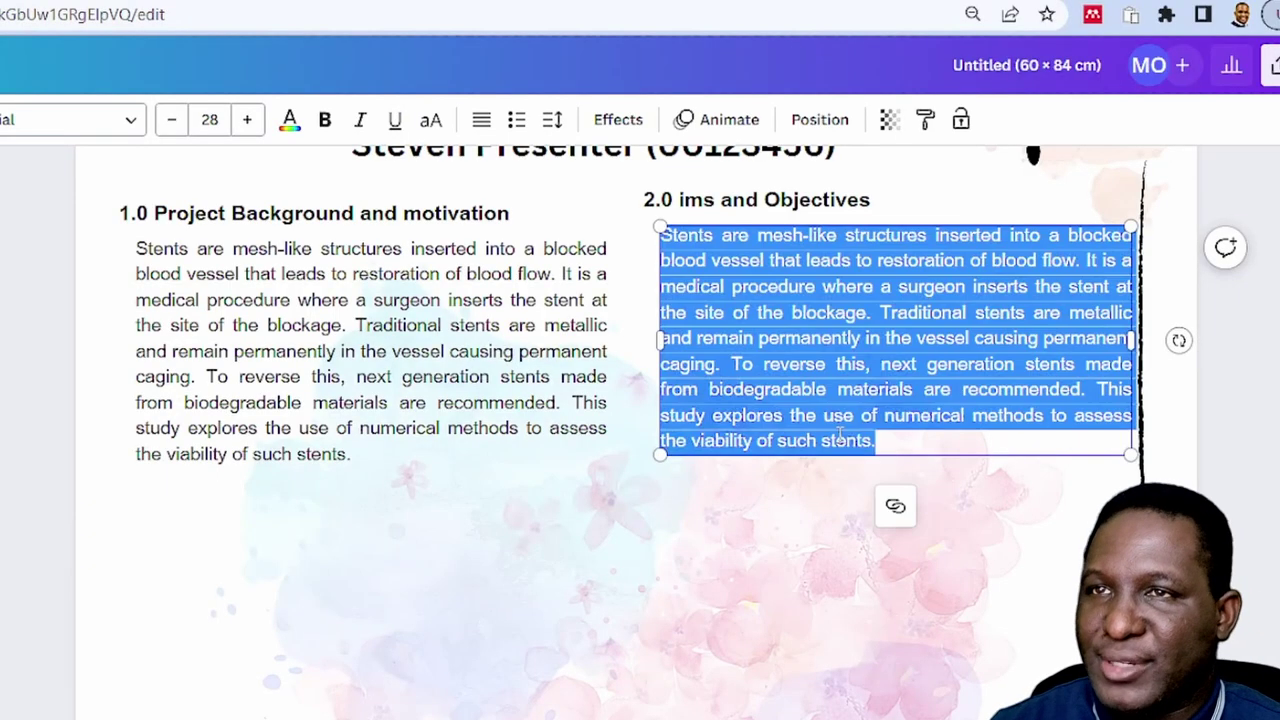
pyautogui.hotkey('ctrl', 'v')
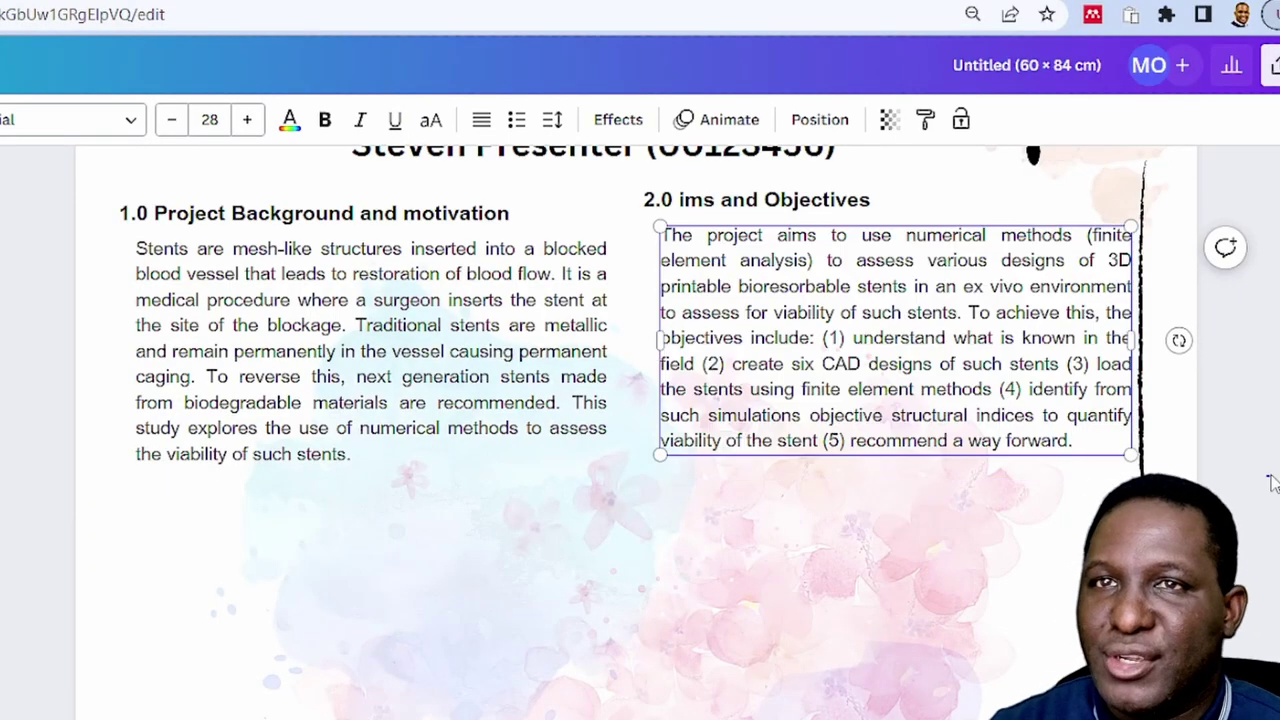
pyautogui.click(1272, 483)
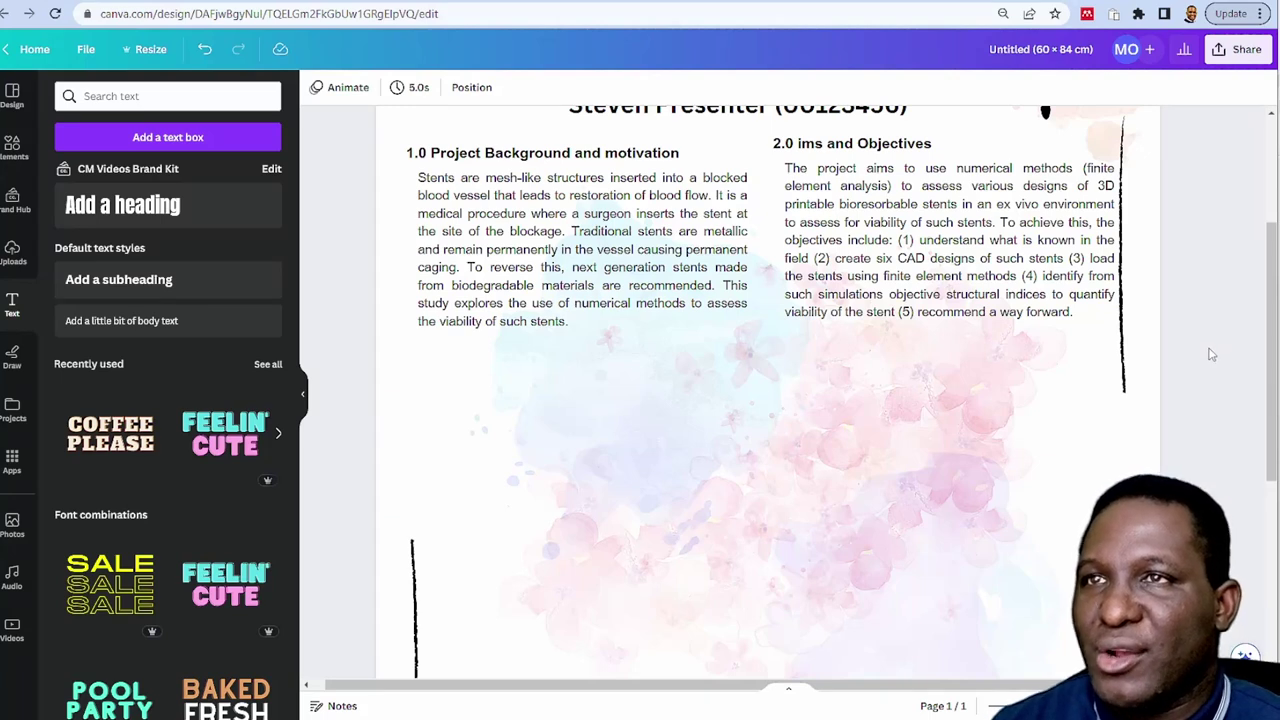
pyautogui.scroll(-1, 1211, 354)
pyautogui.scroll(2, 1123, 309)
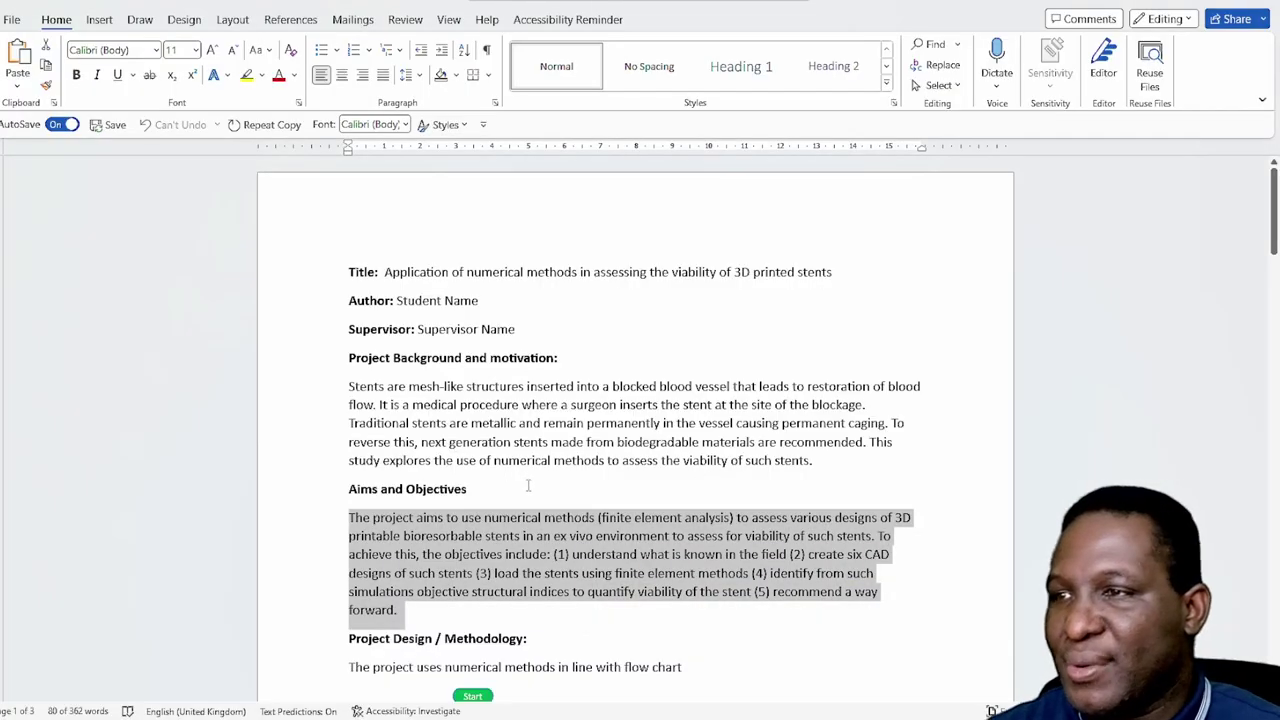
pyautogui.scroll(-2, 528, 486)
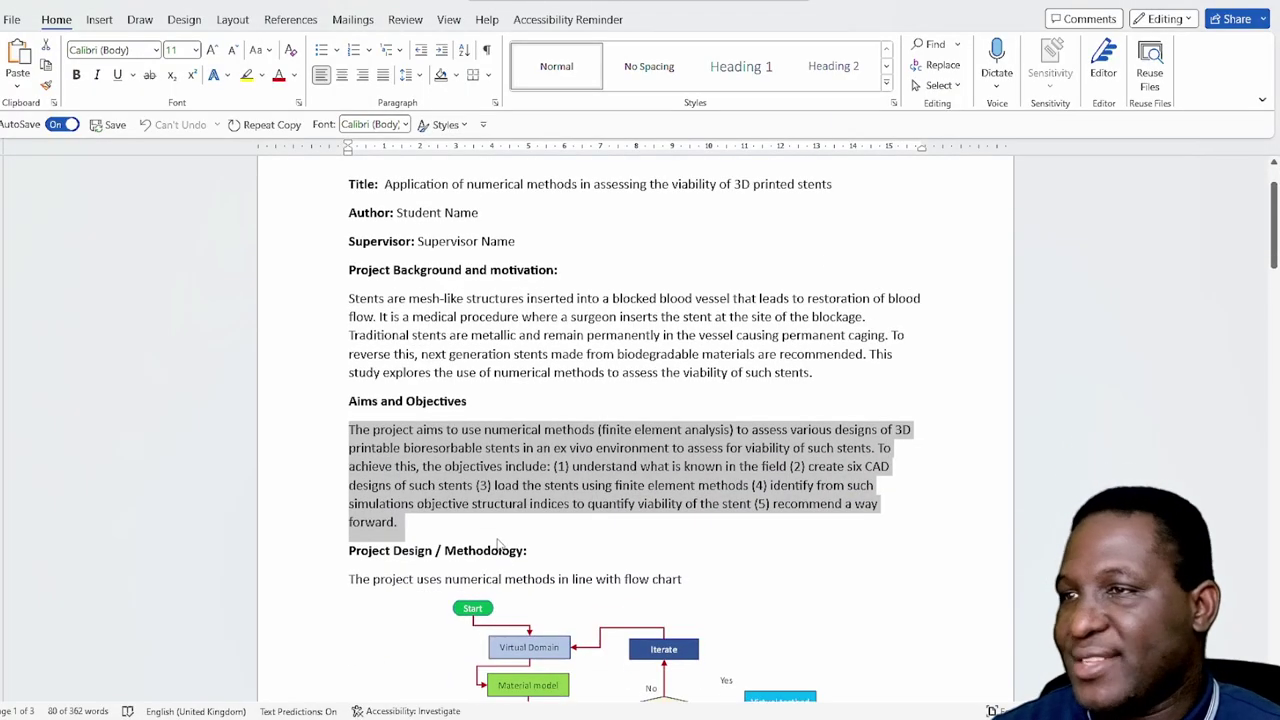
pyautogui.scroll(-3, 432, 548)
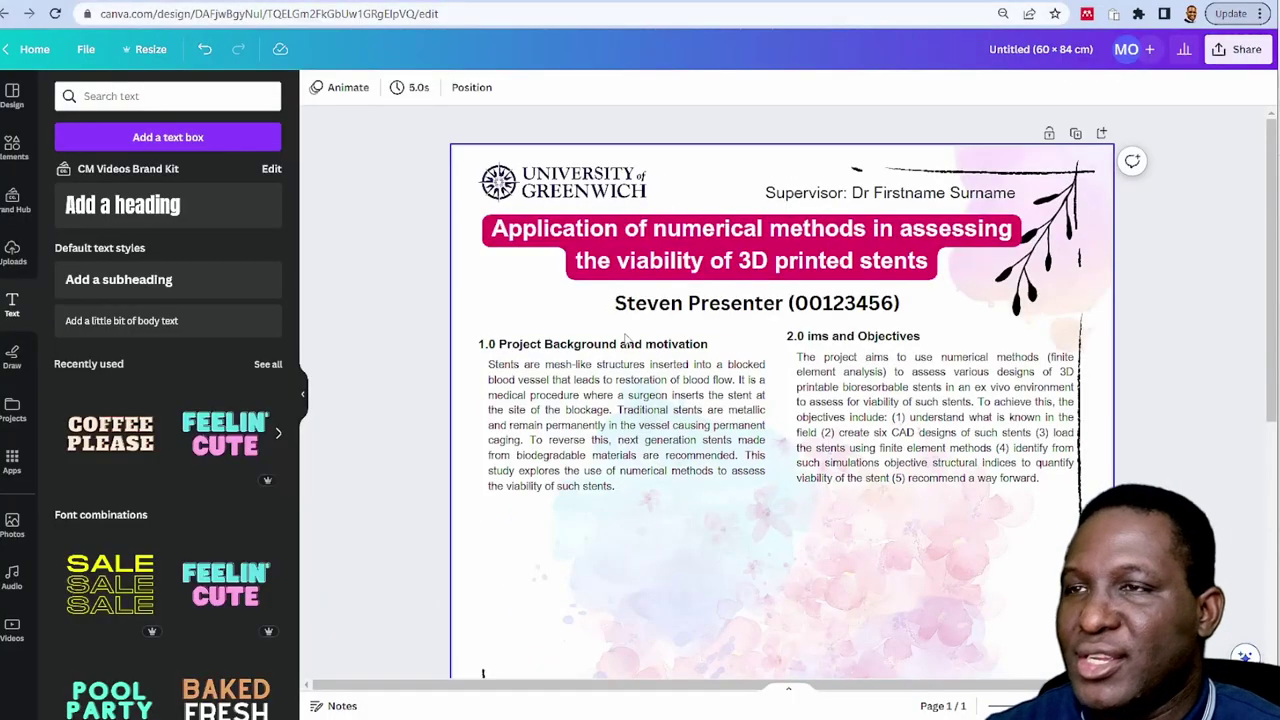
# Copy the 1.0 heading below the body text and rename it '3.0 Project Design and Methodology'
pyautogui.click(632, 372)
pyautogui.click(700, 340)
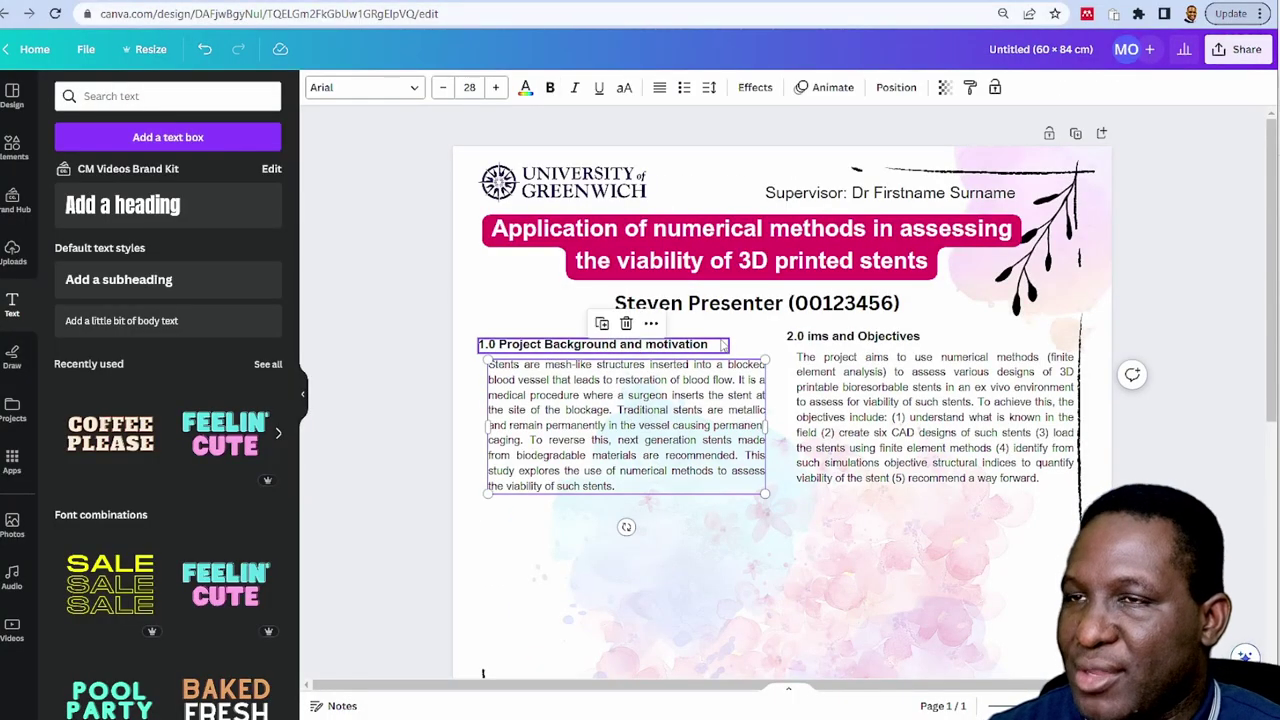
pyautogui.moveTo(640, 346); pyautogui.dragTo(644, 517)
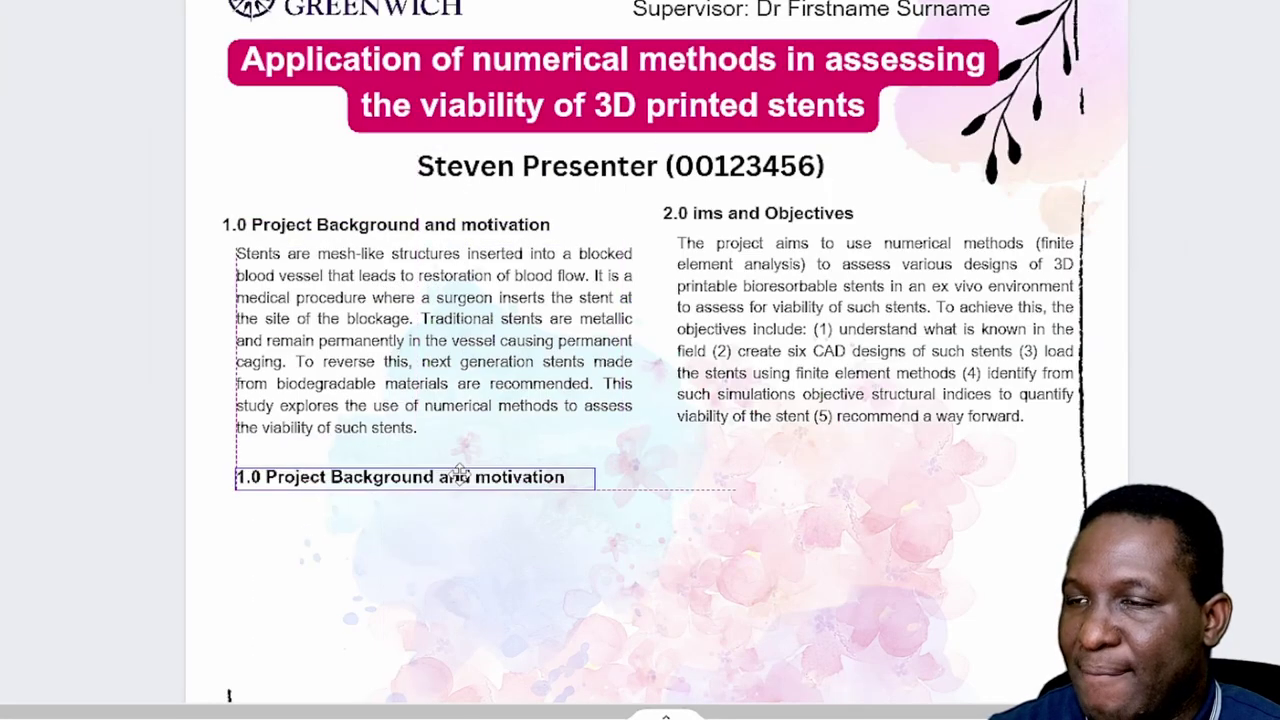
pyautogui.moveTo(459, 472); pyautogui.dragTo(444, 472)
pyautogui.doubleClick(243, 478)
pyautogui.click(234, 480)
pyautogui.moveTo(318, 478); pyautogui.dragTo(524, 478)
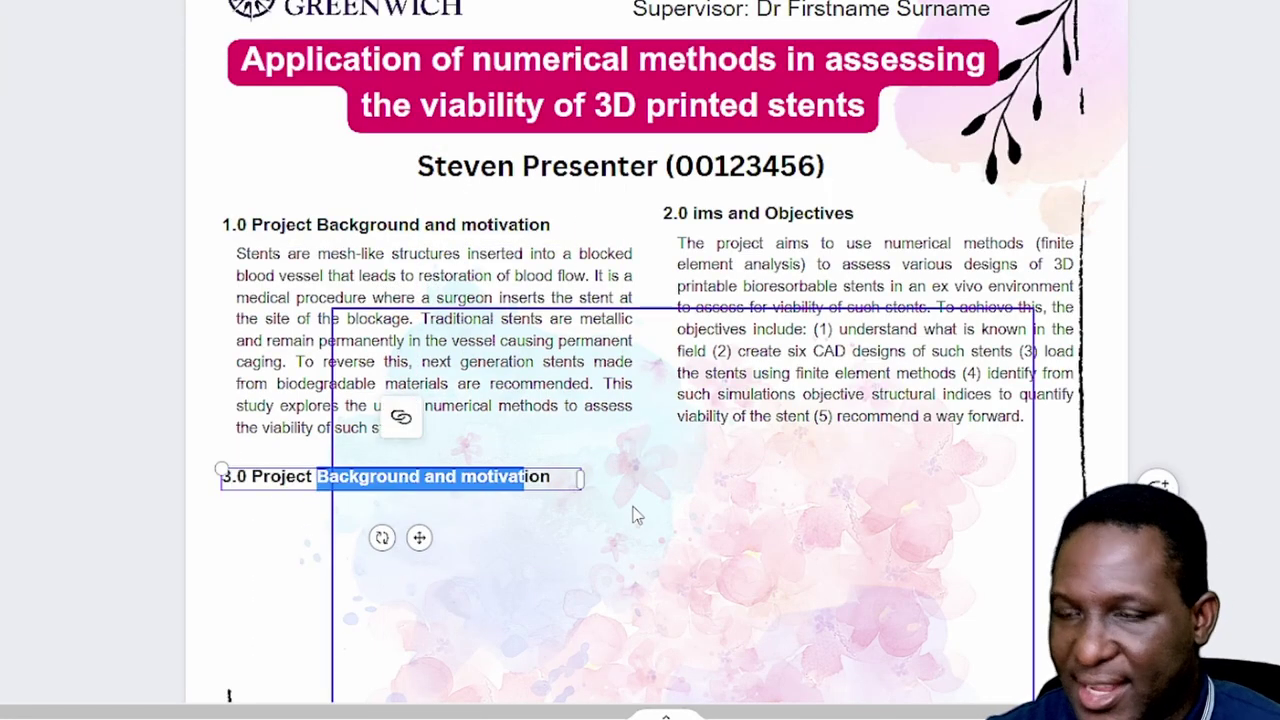
pyautogui.write('Design and Methodology')
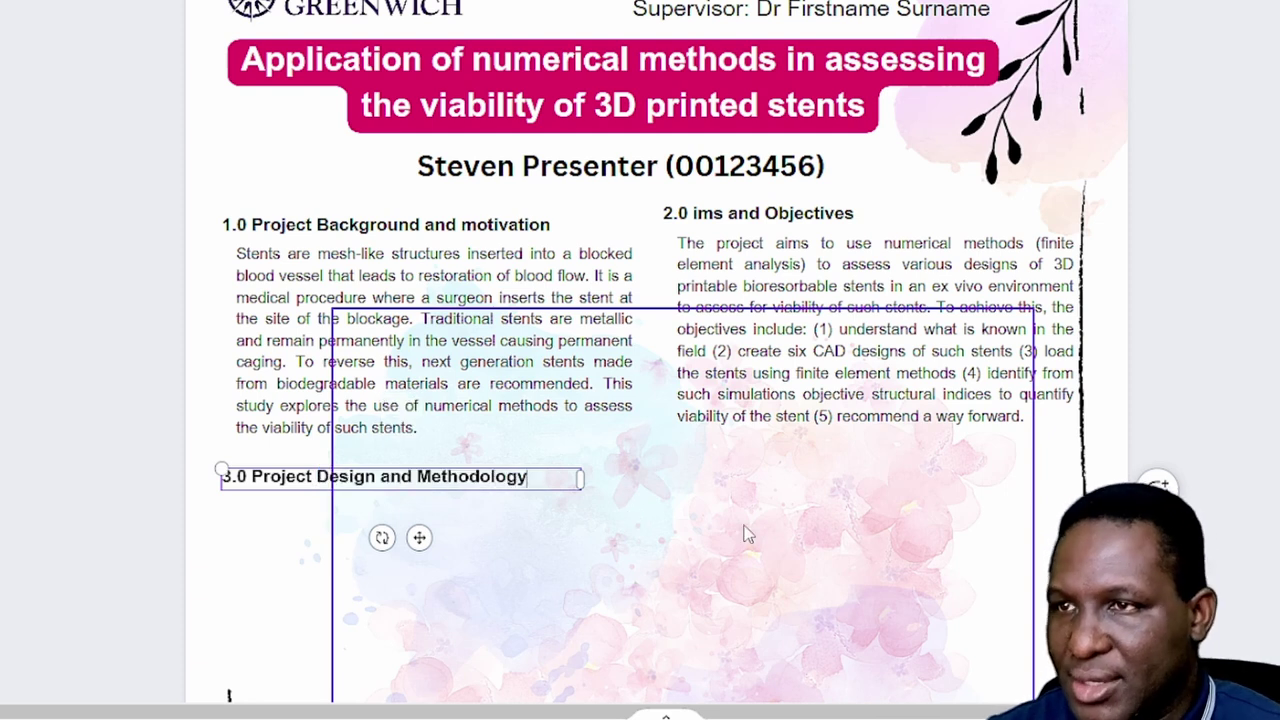
pyautogui.scroll(-5, 700, 470)
pyautogui.scroll(1, 580, 437)
pyautogui.click(90, 182)
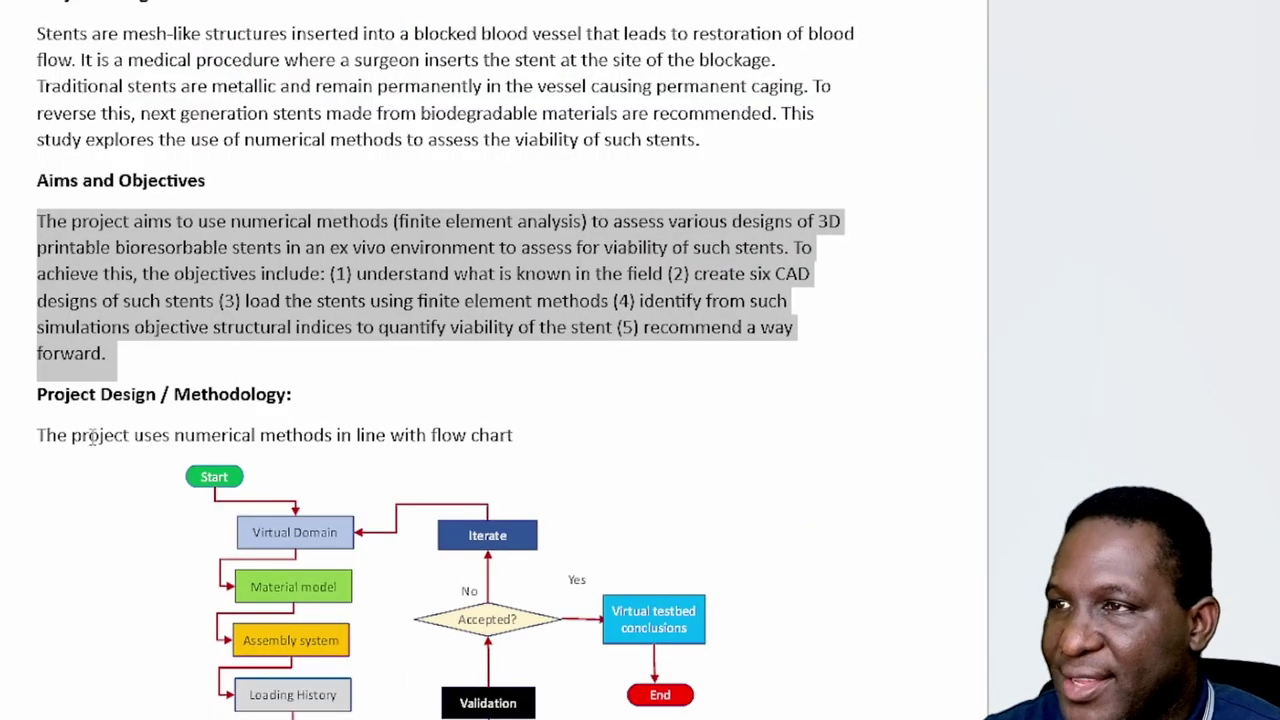
# Duplicate the paragraph box under the 3.0 heading and paste the flow chart sentence from Word into it
pyautogui.click(91, 435)
pyautogui.moveTo(40, 435); pyautogui.dragTo(515, 437)
pyautogui.hotkey('ctrl', 'c')
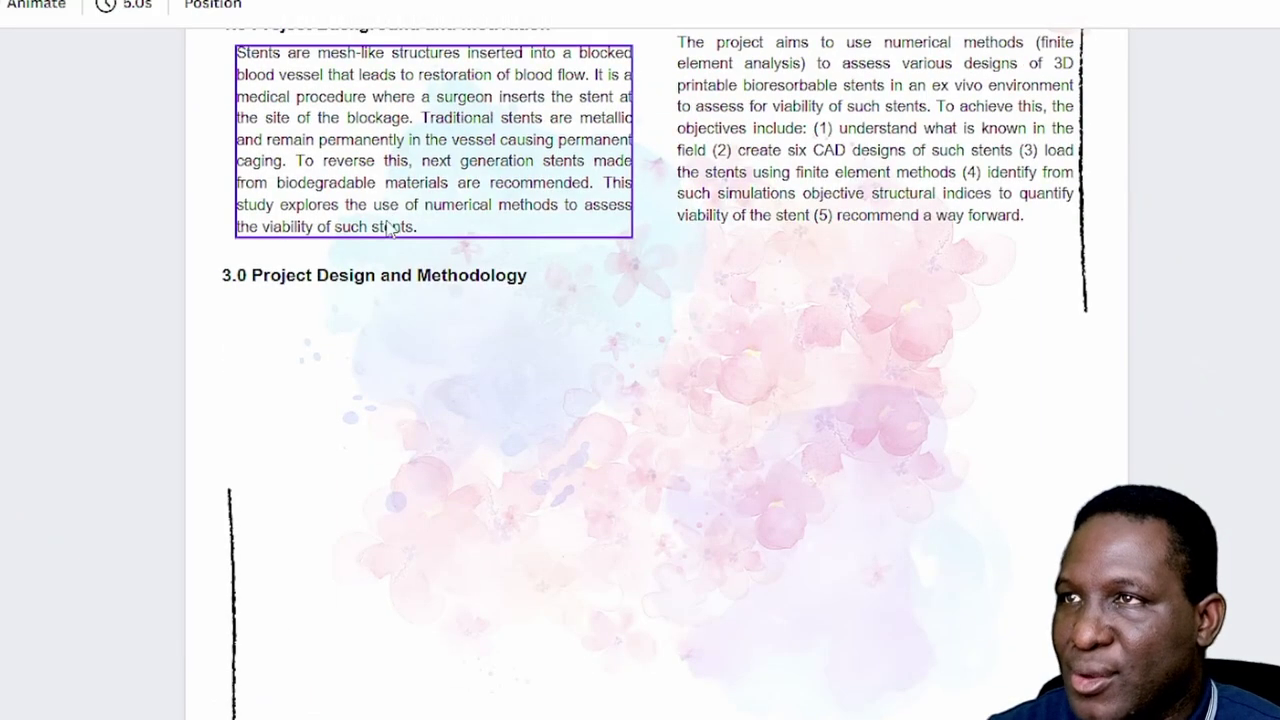
pyautogui.hotkey('ctrl', 'd')
pyautogui.moveTo(393, 218); pyautogui.dragTo(378, 432)
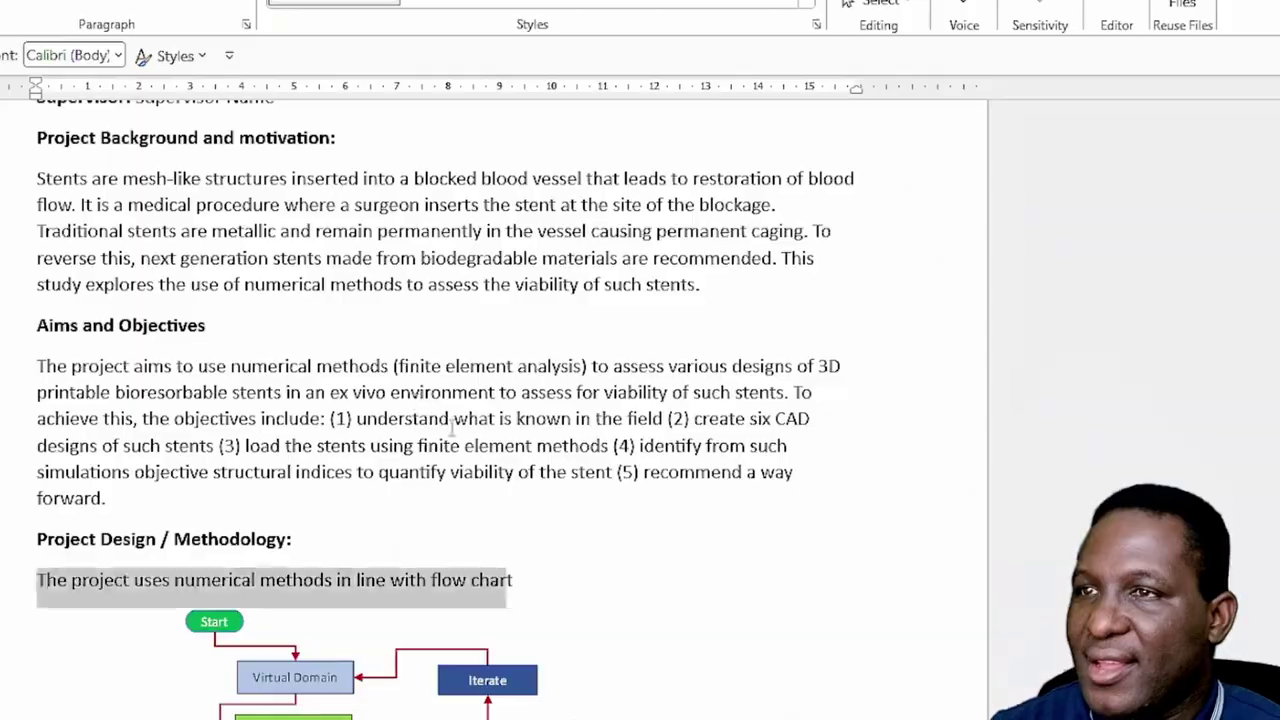
pyautogui.click(512, 580)
pyautogui.moveTo(512, 580); pyautogui.dragTo(206, 582)
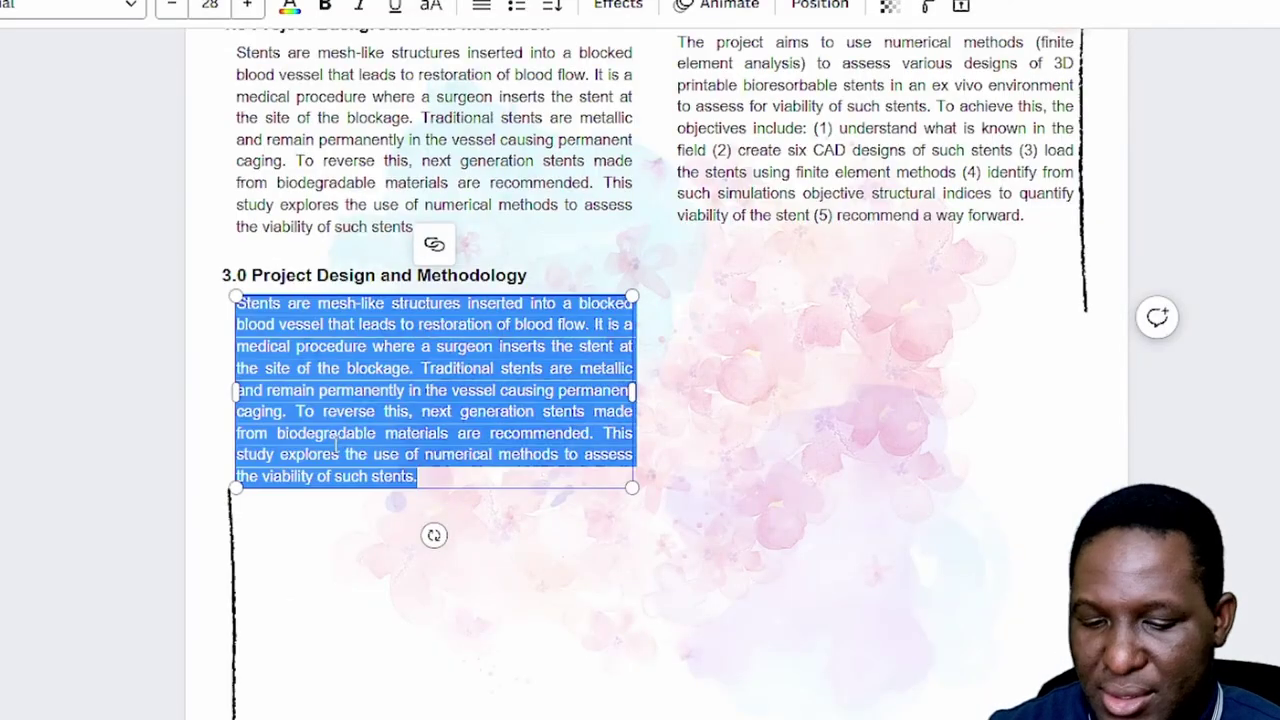
pyautogui.hotkey('ctrl', 'v')
pyautogui.click(743, 386)
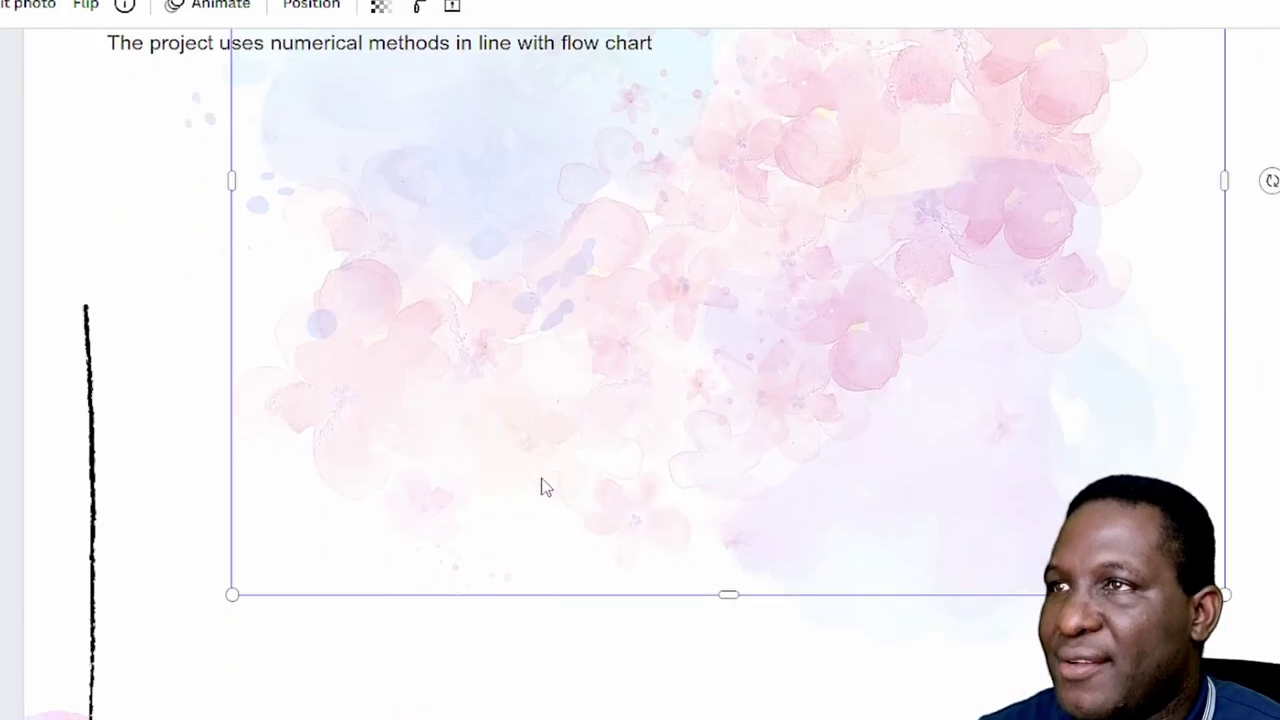
pyautogui.scroll(2, 545, 487)
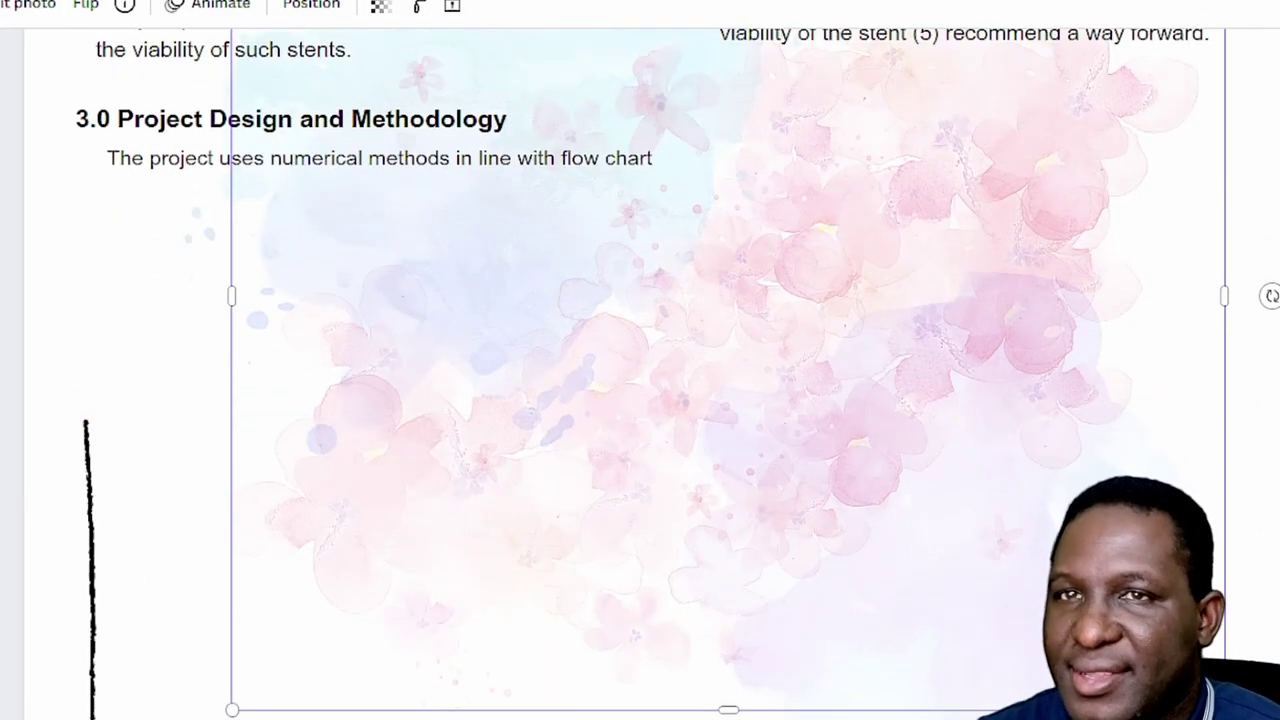
pyautogui.press('Escape')
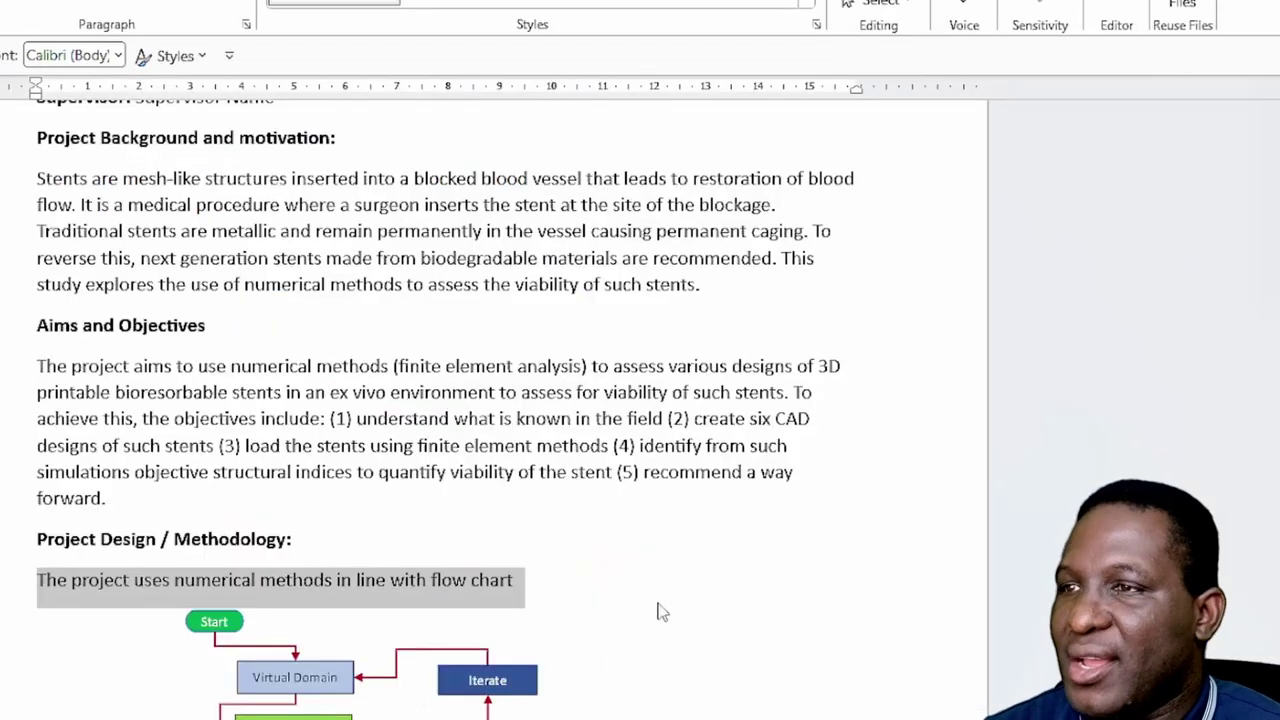
pyautogui.scroll(-3, 648, 635)
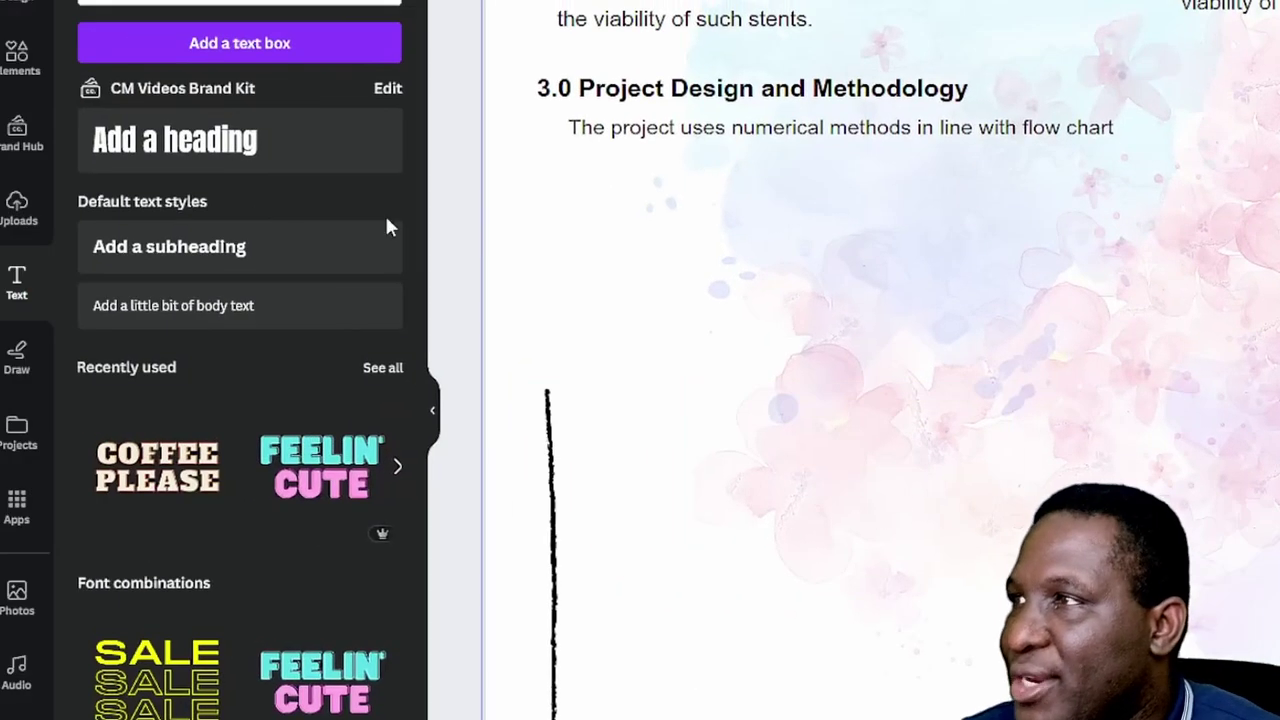
# Place the uploaded flow chart image under the 3.0 sentence, shrunk to fit the column
pyautogui.click(8, 215)
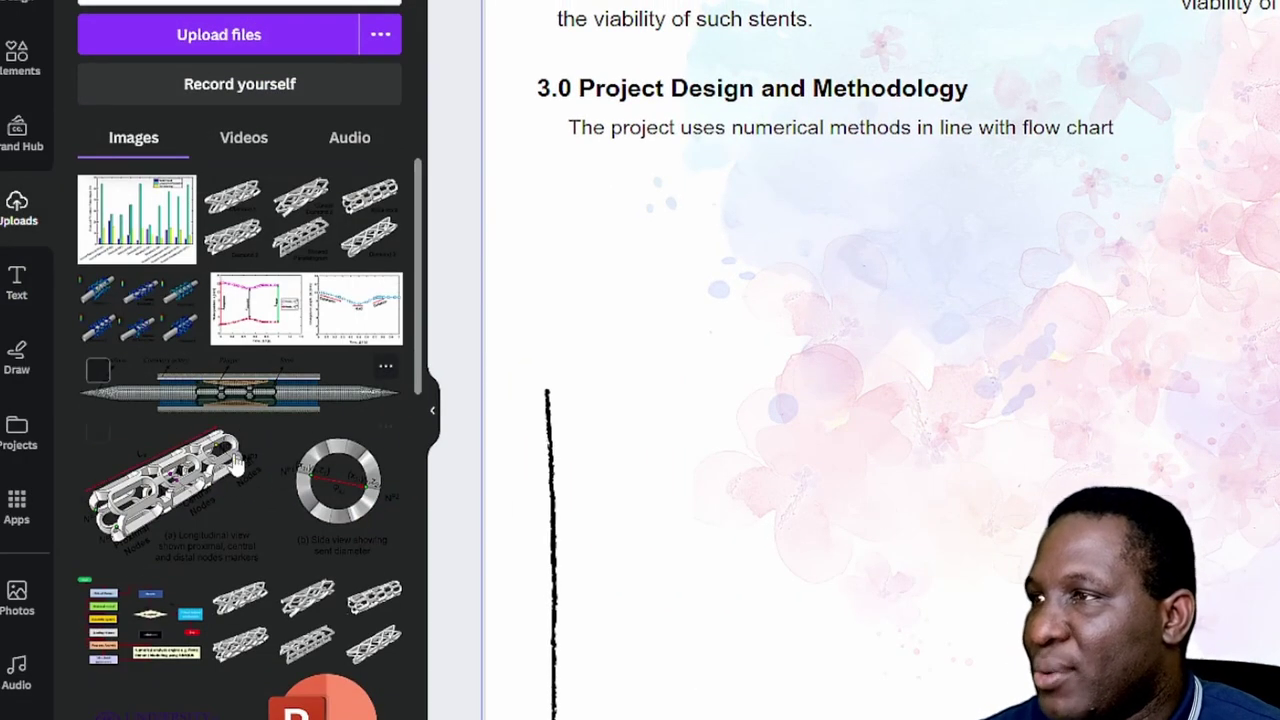
pyautogui.scroll(-1, 237, 462)
pyautogui.moveTo(128, 523); pyautogui.dragTo(190, 522)
pyautogui.moveTo(698, 441); pyautogui.dragTo(836, 443)
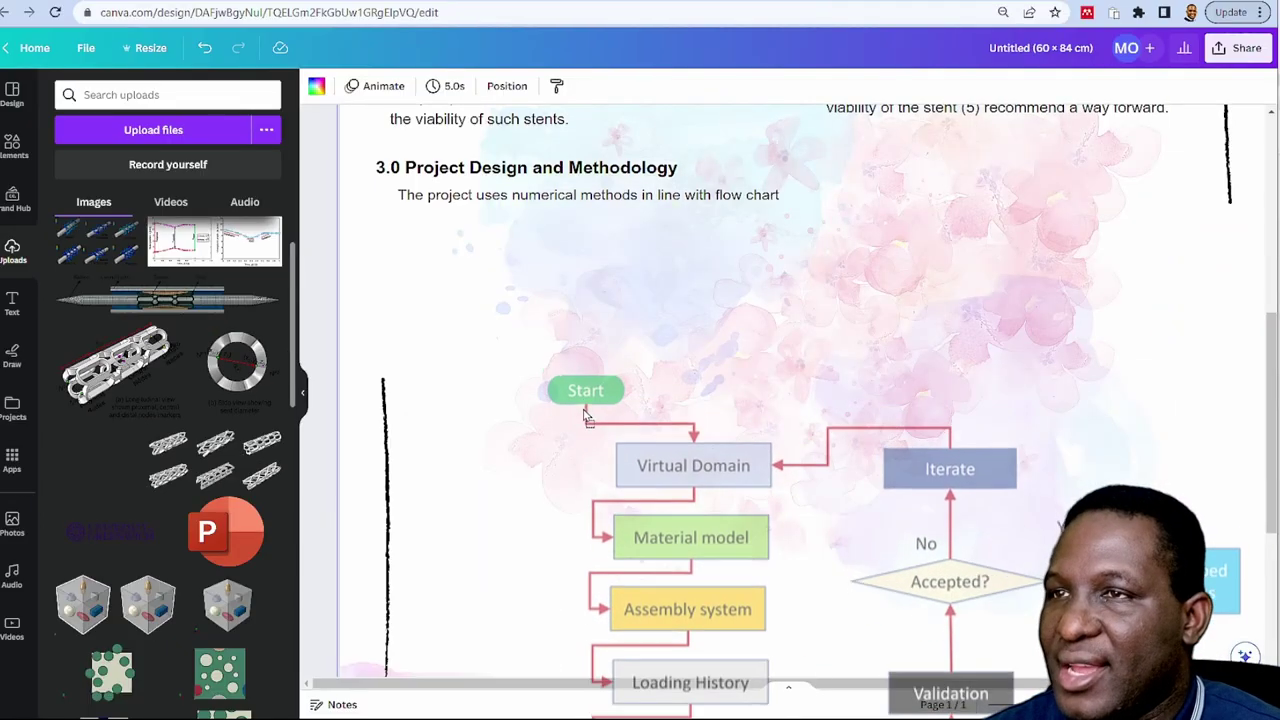
pyautogui.moveTo(585, 415); pyautogui.dragTo(575, 257)
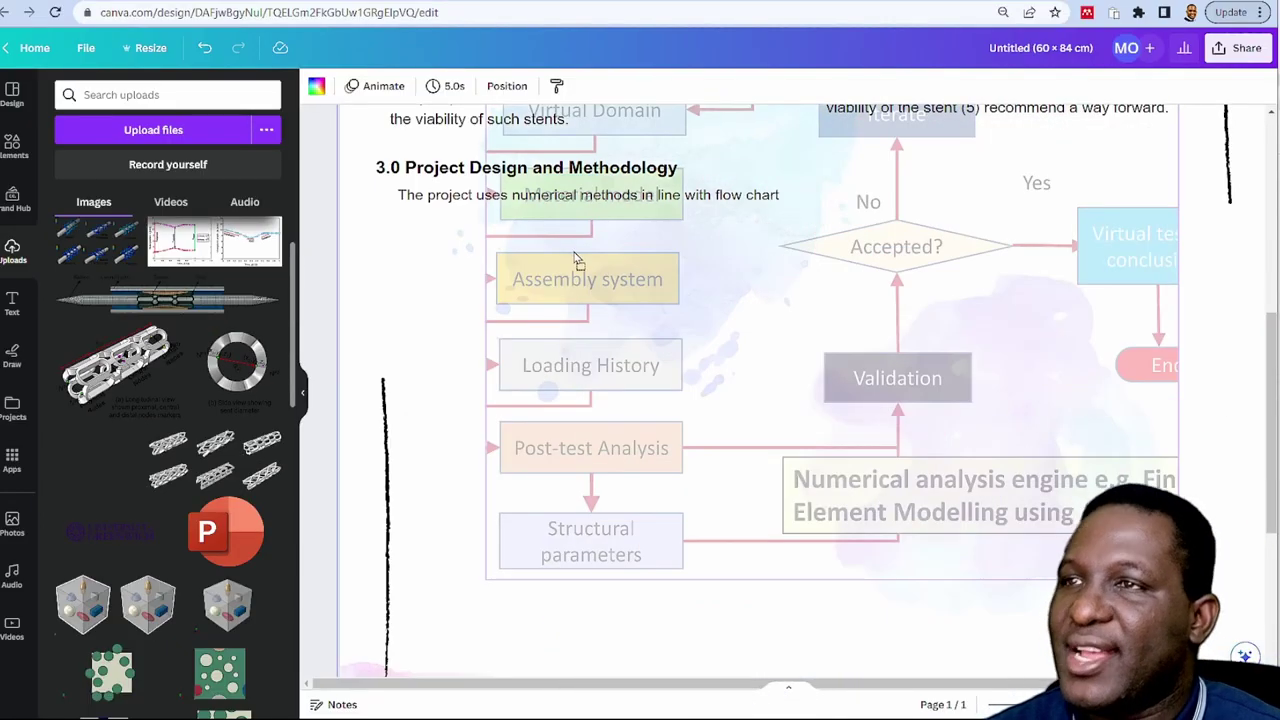
pyautogui.moveTo(580, 305); pyautogui.dragTo(591, 412)
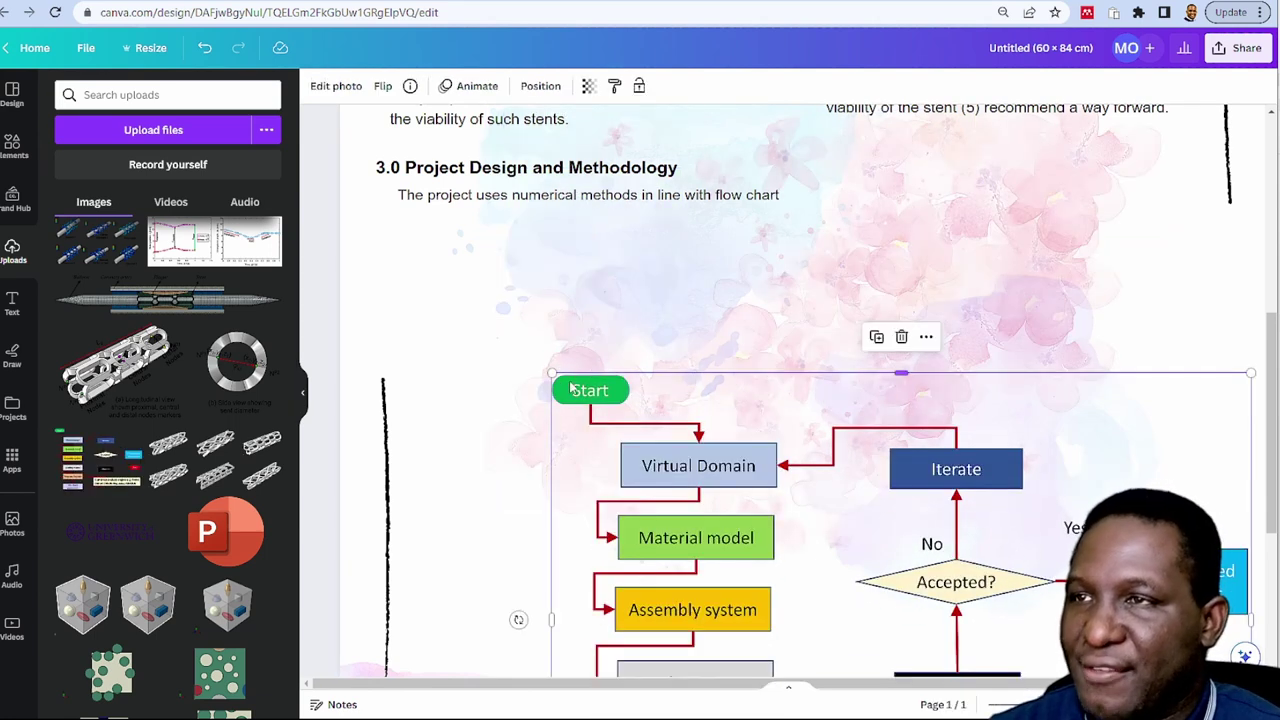
pyautogui.scroll(-2, 552, 373)
pyautogui.moveTo(555, 380); pyautogui.dragTo(791, 534)
pyautogui.moveTo(838, 592); pyautogui.dragTo(485, 324)
pyautogui.press('Escape')
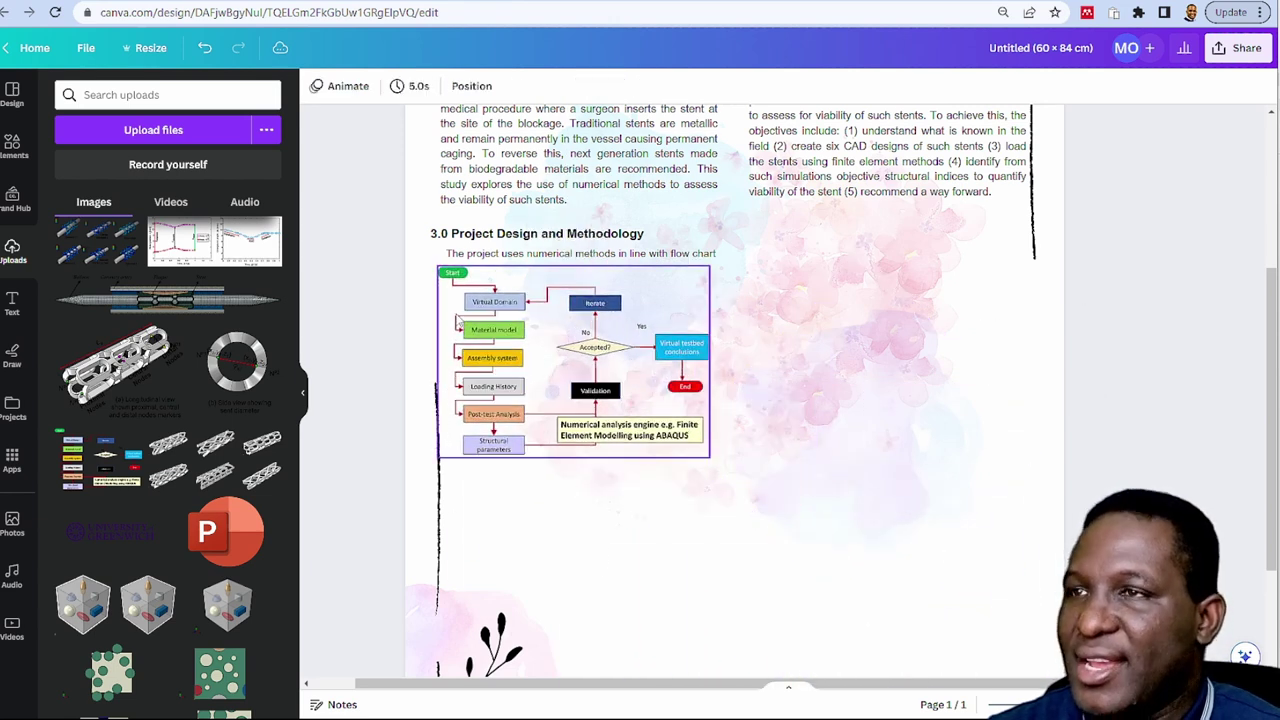
# Duplicate the 3.0 heading and sentence together into the right column
pyautogui.hotkey('alt', 'Tab')
pyautogui.scroll(-4, 538, 395)
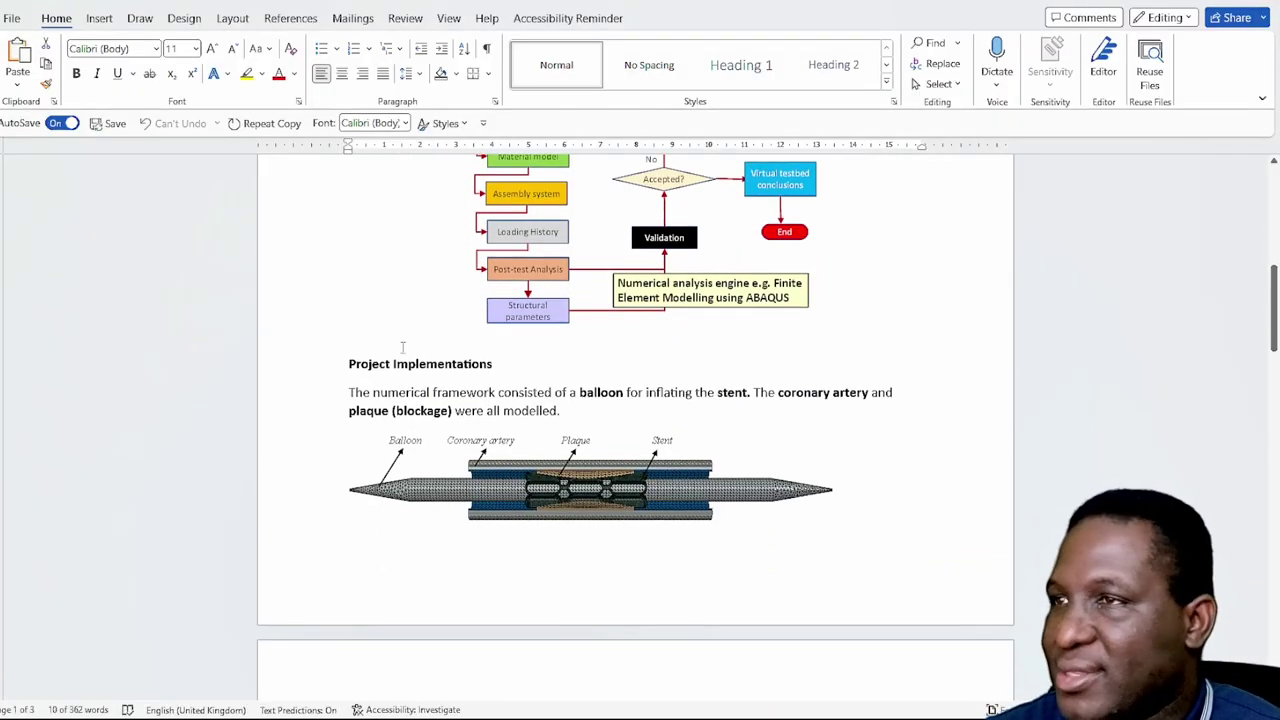
pyautogui.hotkey('alt', 'Tab')
pyautogui.click(436, 90)
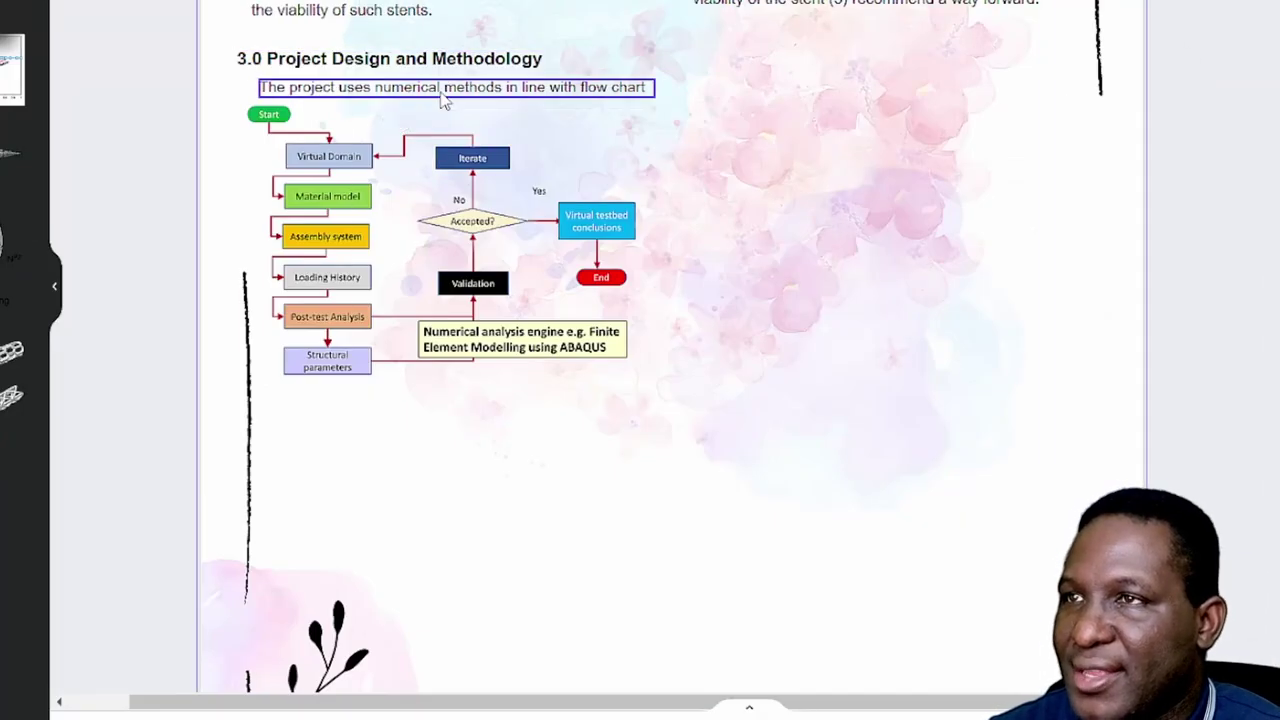
pyautogui.keyDown('shift'); pyautogui.click(390, 58); pyautogui.keyUp('shift')
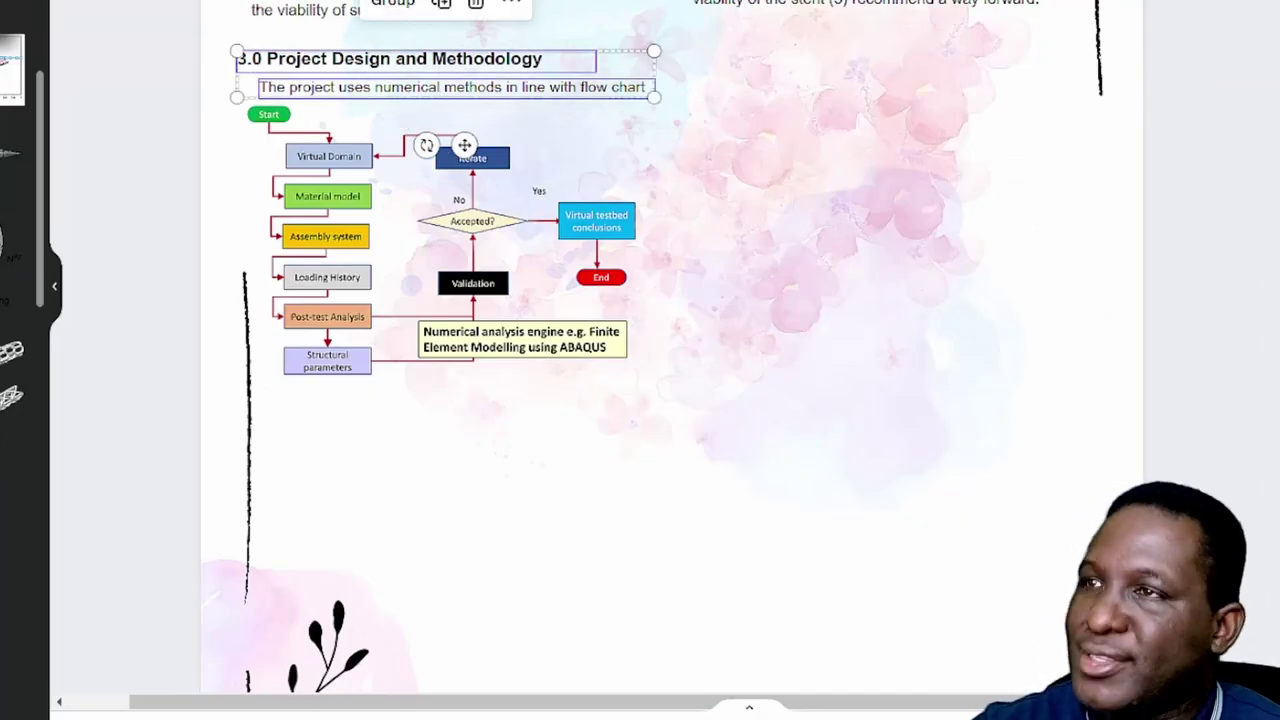
pyautogui.hotkey('ctrl', 'd')
pyautogui.moveTo(570, 78); pyautogui.dragTo(1025, 62)
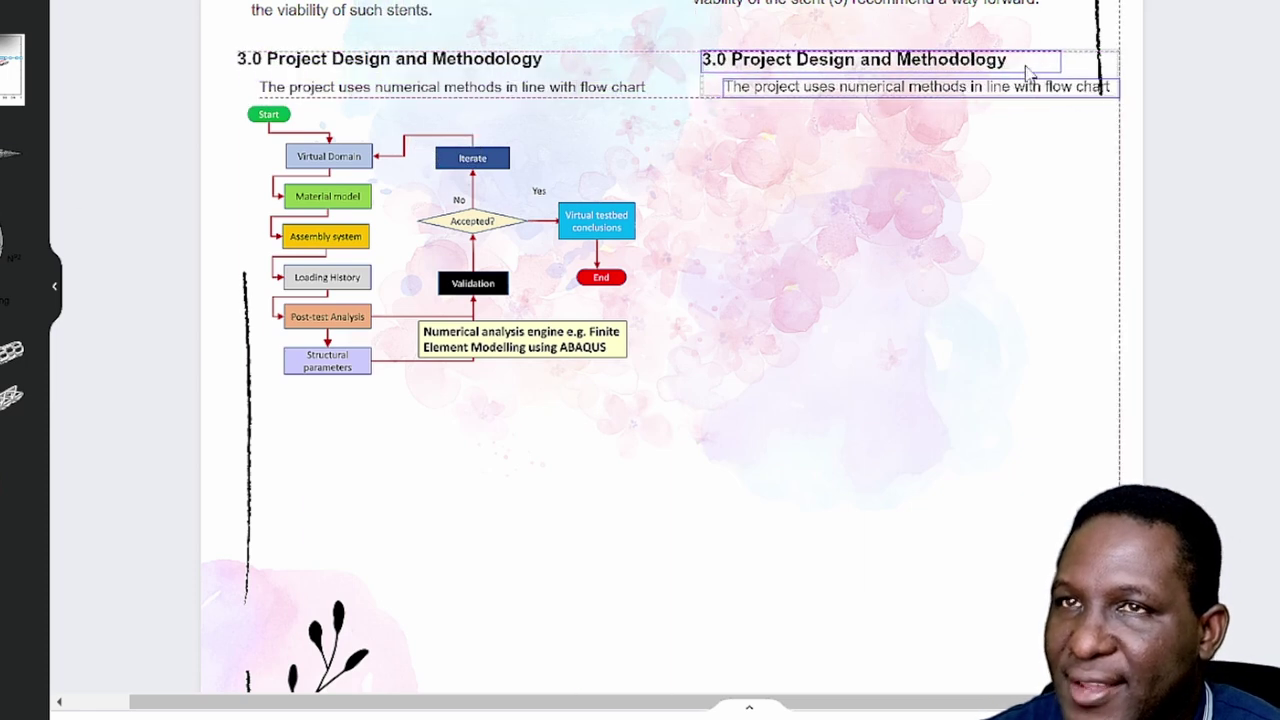
# Rename the copied heading to '4.0 Project Implementation'
pyautogui.click(720, 60)
pyautogui.doubleClick(720, 60)
pyautogui.click(714, 60)
pyautogui.press('BackSpace')
pyautogui.write('4')
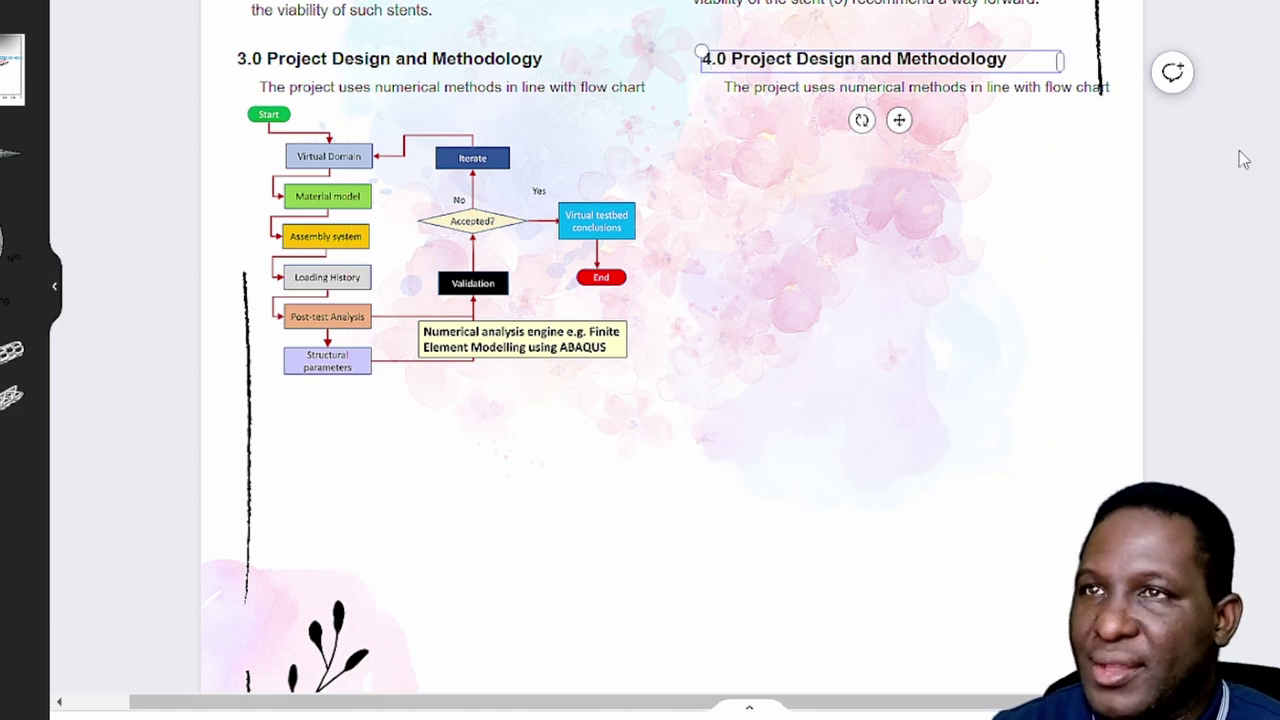
pyautogui.moveTo(1017, 63); pyautogui.dragTo(797, 60)
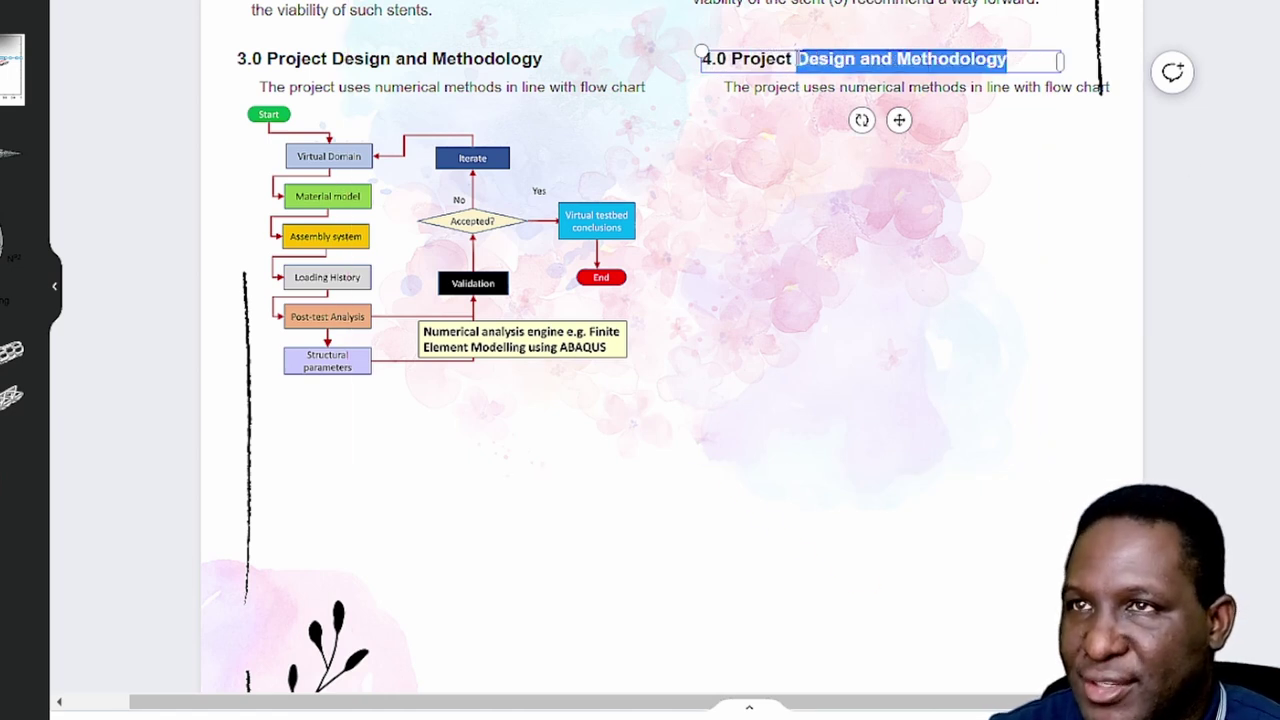
pyautogui.write('Implementation')
pyautogui.click(1251, 166)
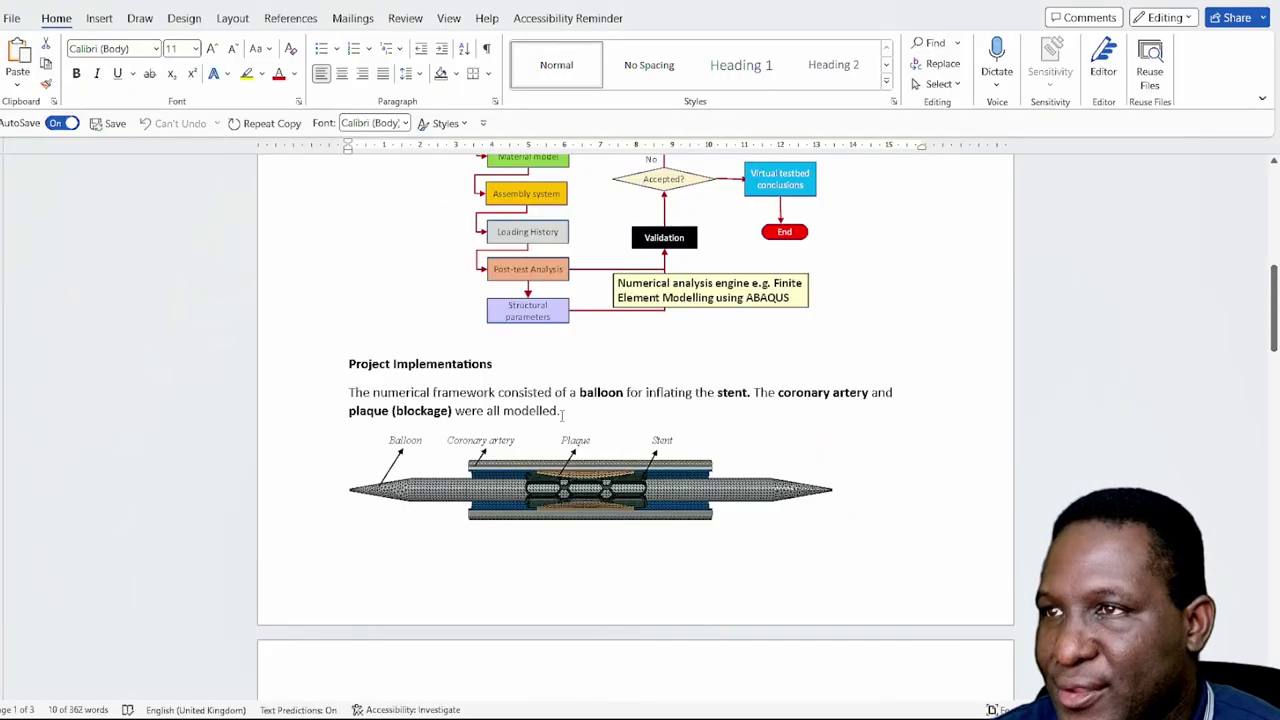
# Replace the text under 4.0 with the numerical framework paragraph from Word
pyautogui.moveTo(562, 415); pyautogui.dragTo(333, 398)
pyautogui.hotkey('ctrl', 'c')
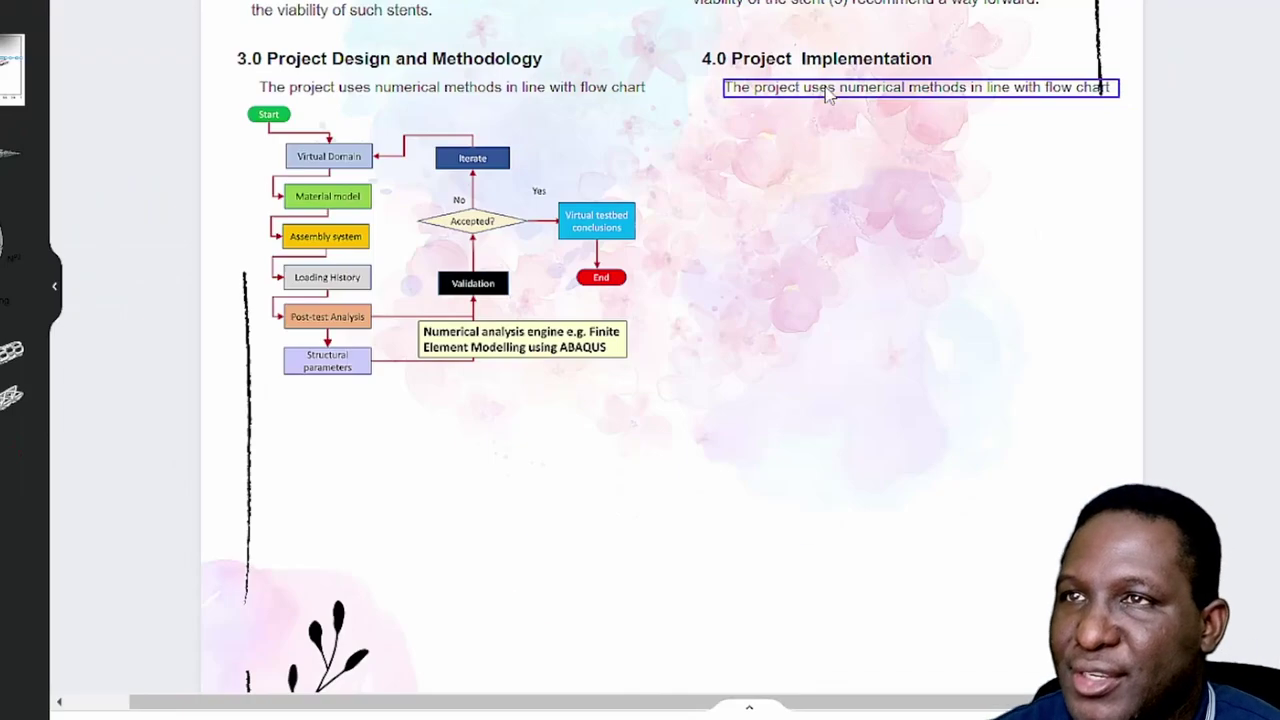
pyautogui.tripleClick(837, 249)
pyautogui.hotkey('ctrl', 'v')
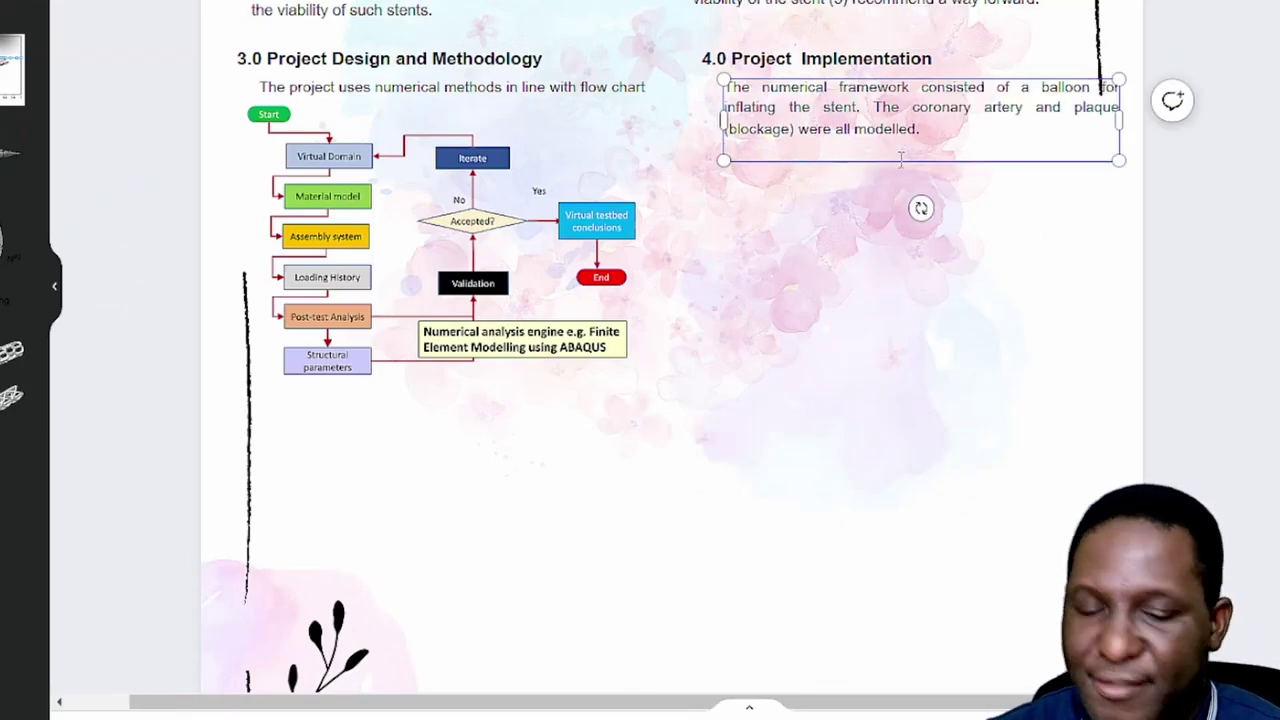
pyautogui.click(1257, 200)
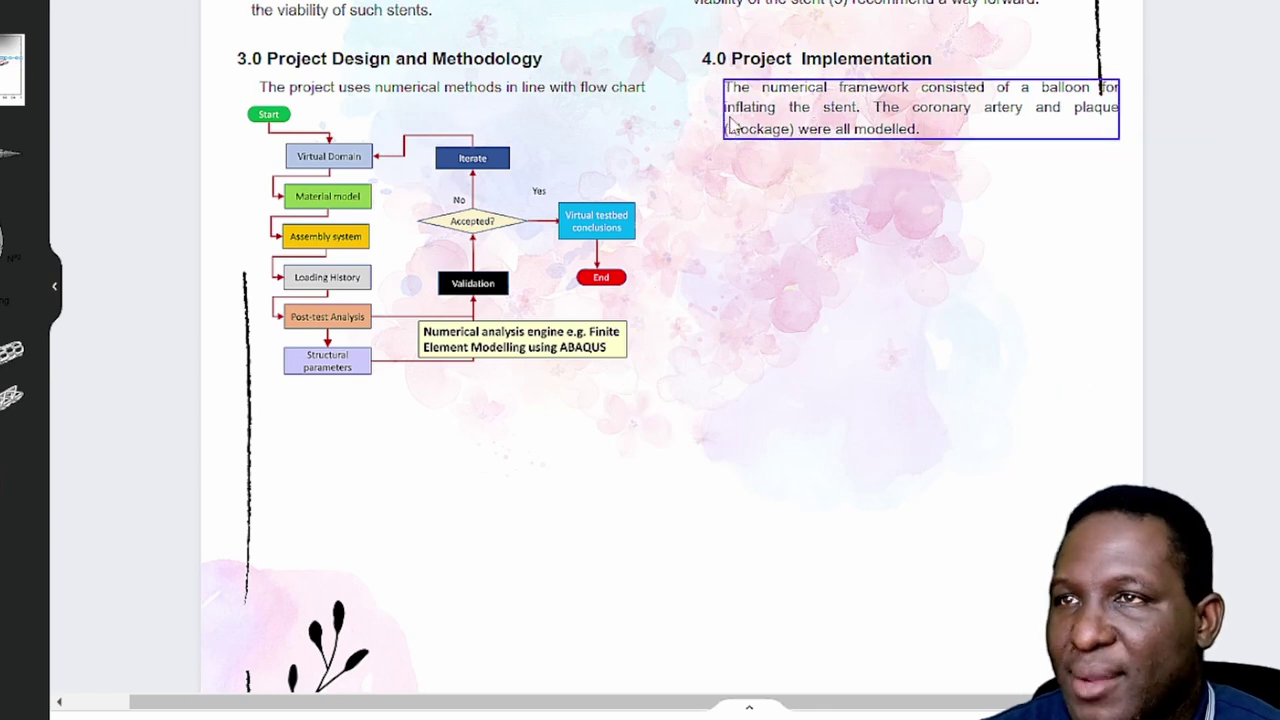
# Resize the 4.0 text box's edges so the paragraph wraps within the right column
pyautogui.click(745, 113)
pyautogui.moveTo(718, 108); pyautogui.dragTo(698, 108)
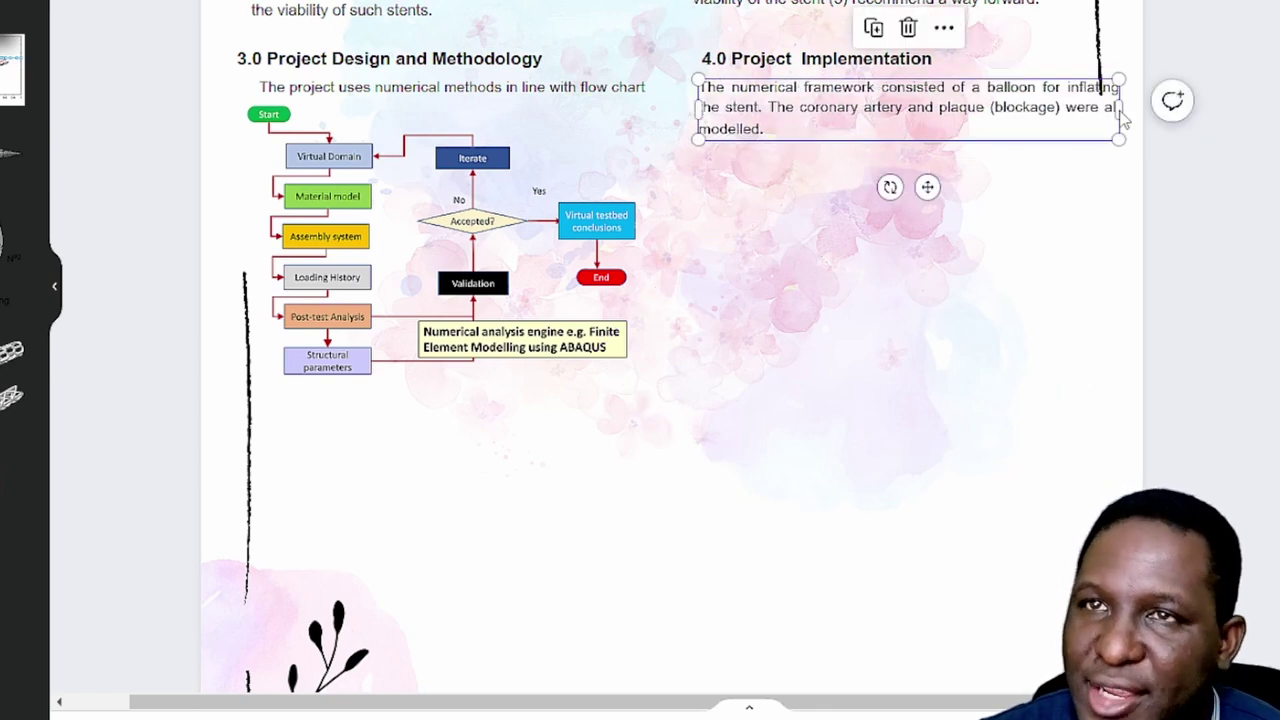
pyautogui.moveTo(1122, 108); pyautogui.dragTo(1102, 108)
pyautogui.click(1254, 177)
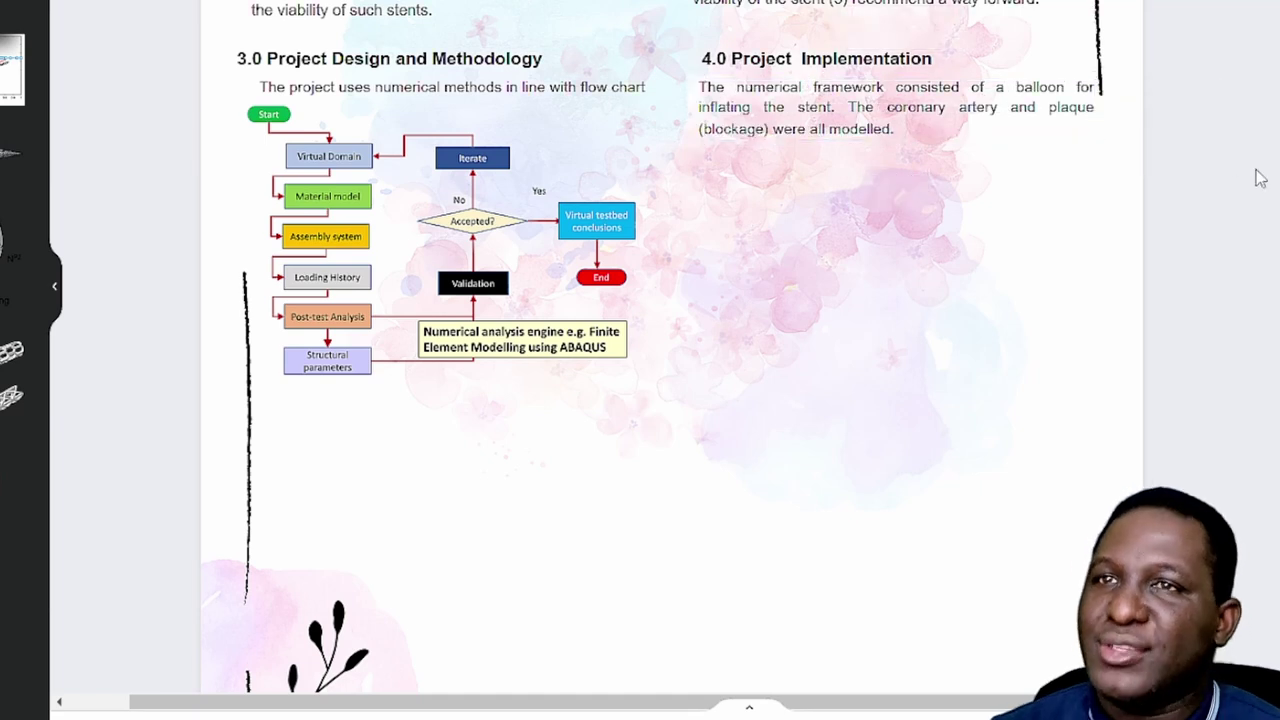
pyautogui.scroll(4, 1203, 151)
pyautogui.scroll(-5, 1203, 151)
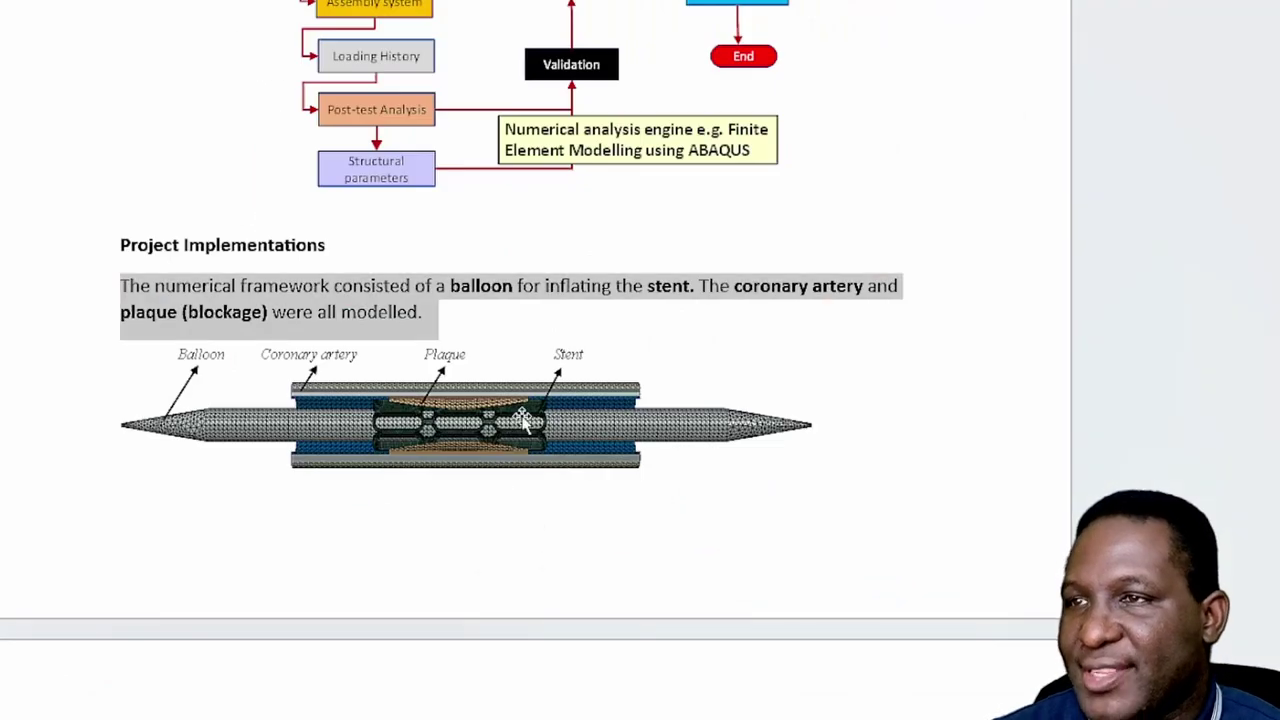
# Place the labelled balloon, artery, plaque and stent figure under the 4.0 paragraph, shrunk to column width
pyautogui.click(466, 362)
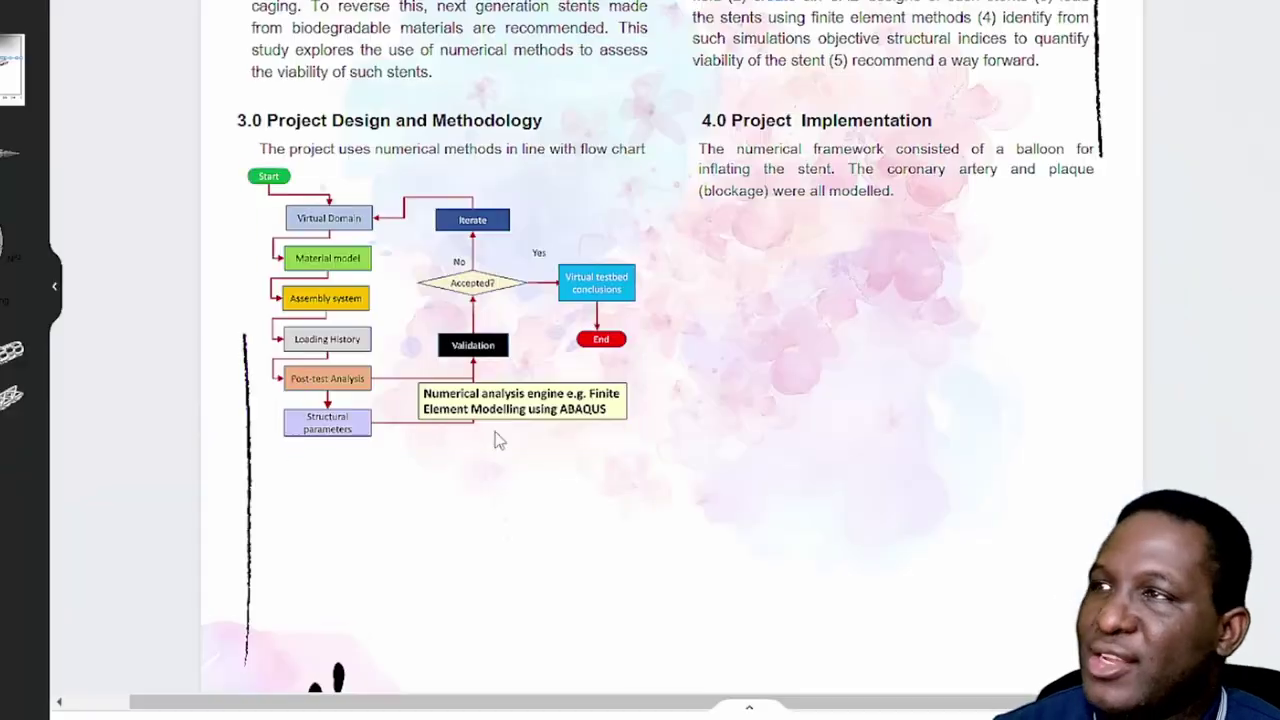
pyautogui.moveTo(825, 288); pyautogui.dragTo(856, 282)
pyautogui.moveTo(1270, 362); pyautogui.dragTo(1108, 311)
pyautogui.moveTo(671, 222); pyautogui.dragTo(695, 229)
pyautogui.moveTo(869, 286); pyautogui.dragTo(864, 266)
pyautogui.keyDown('ctrl'); pyautogui.scroll(5, 864, 266); pyautogui.keyUp('ctrl')
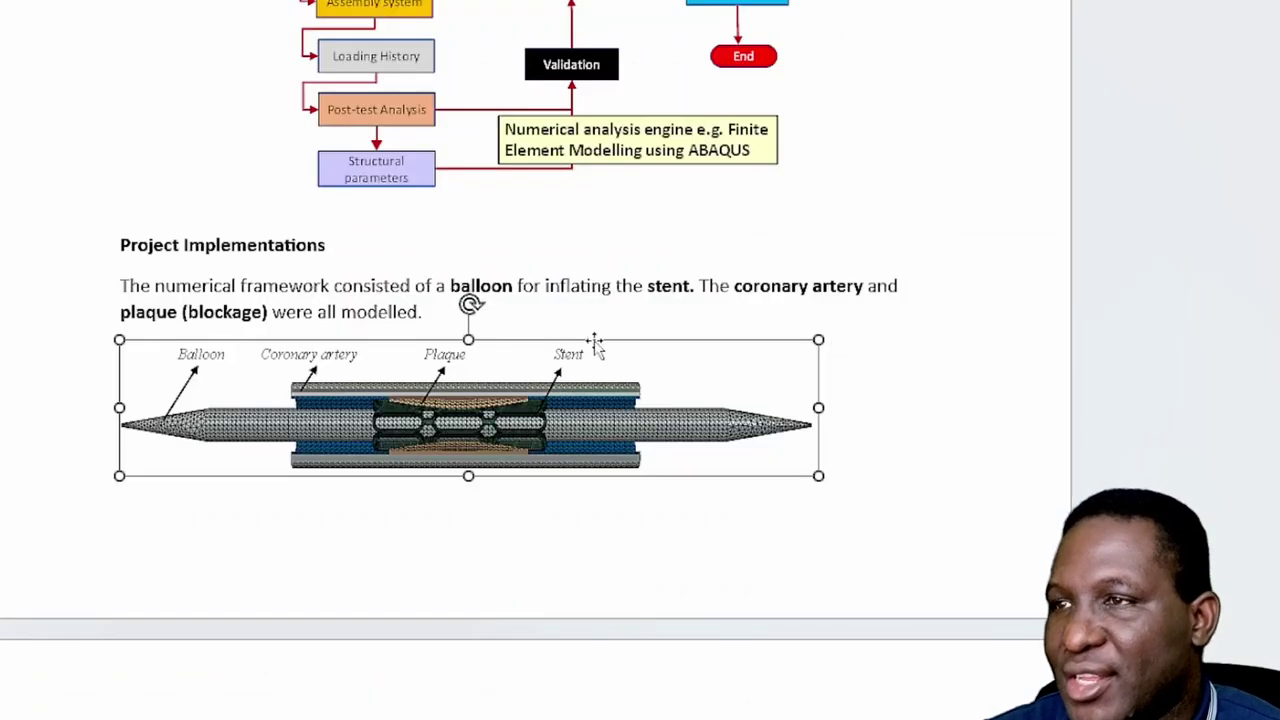
pyautogui.scroll(-8, 594, 343)
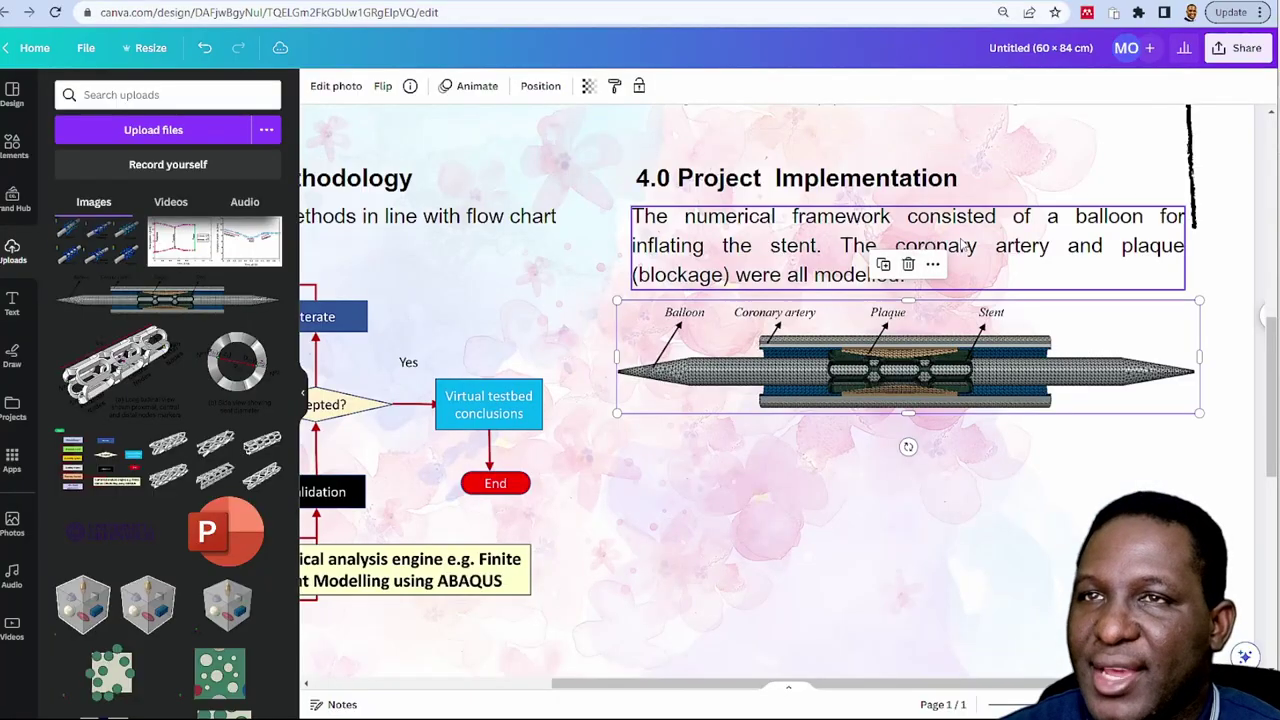
pyautogui.click(962, 245)
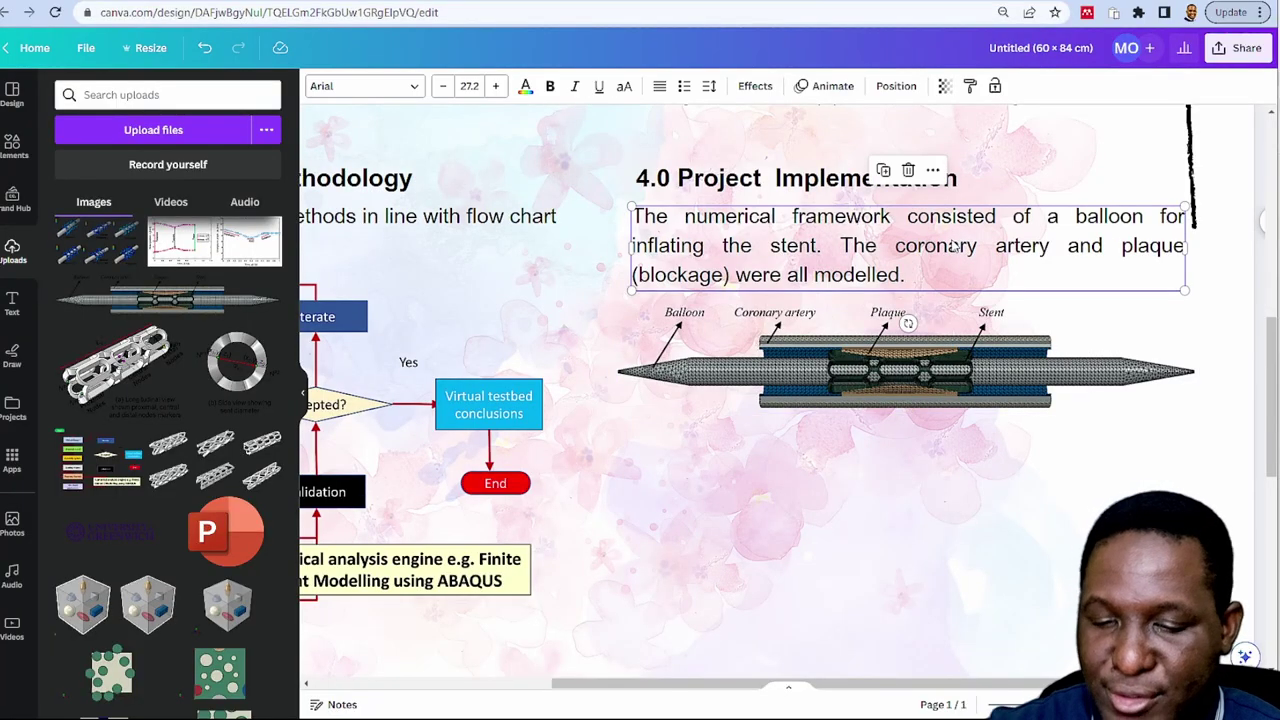
# Duplicate the 4.0 text box below the balloon figure with 'Structural parameters were derived from nodes markers on stent'
pyautogui.hotkey('ctrl', 'd')
pyautogui.moveTo(955, 250); pyautogui.dragTo(935, 478)
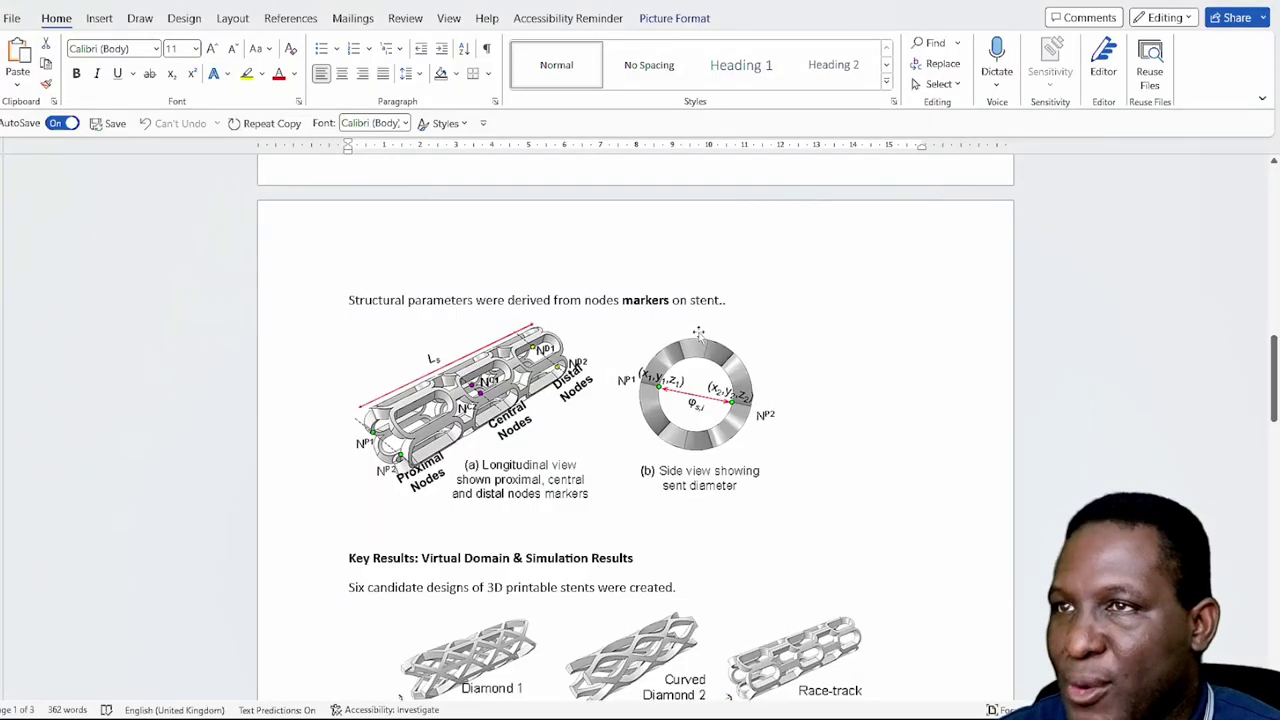
pyautogui.moveTo(722, 300); pyautogui.dragTo(362, 308)
pyautogui.hotkey('ctrl', 'c')
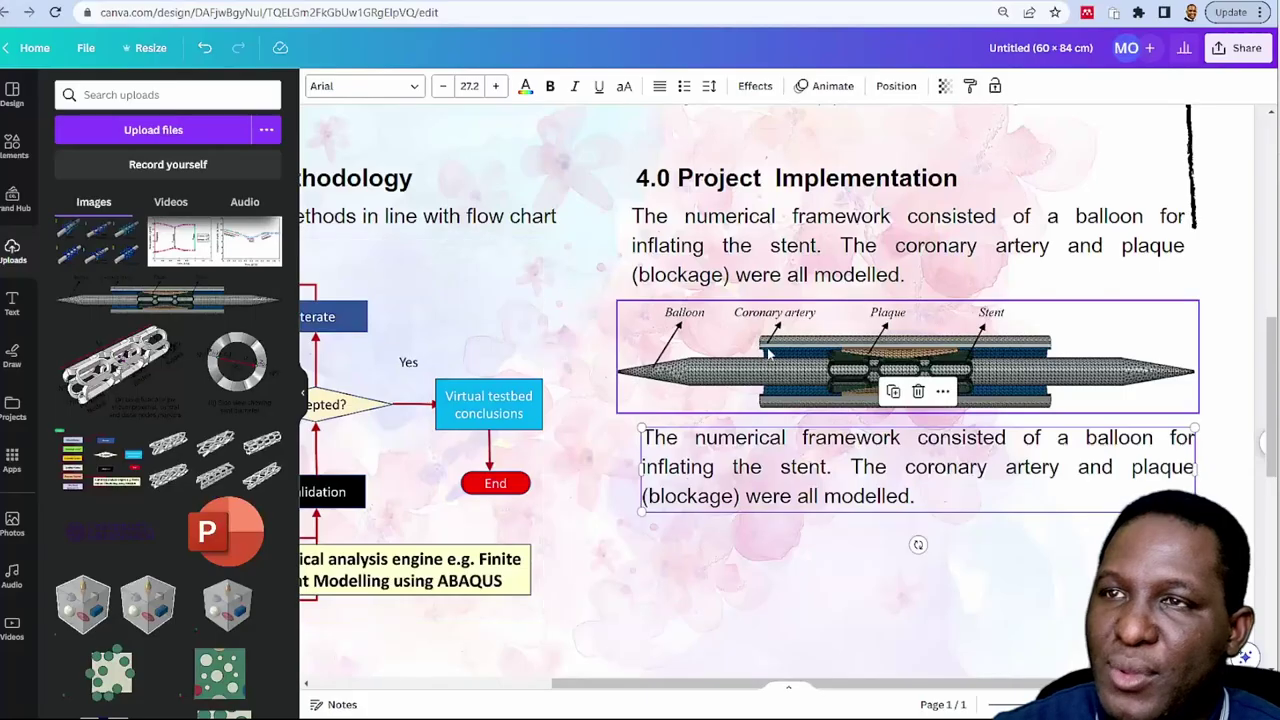
pyautogui.doubleClick(811, 457)
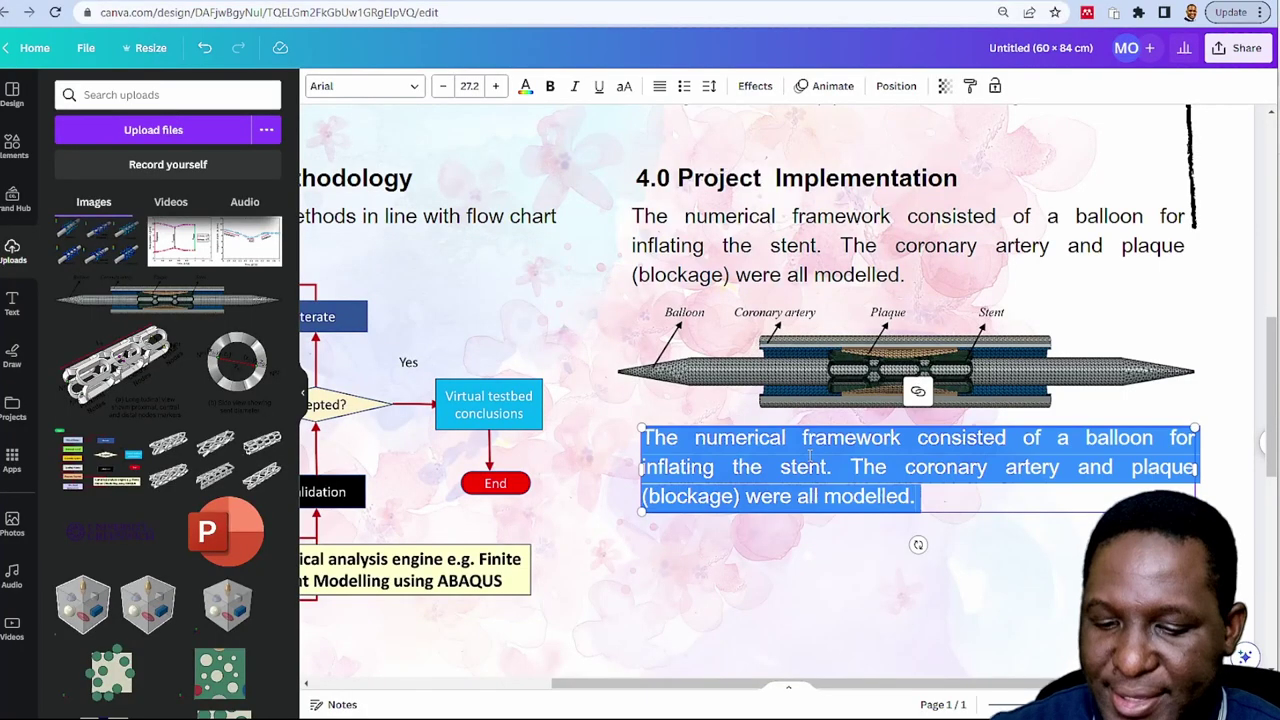
pyautogui.hotkey('ctrl', 'v')
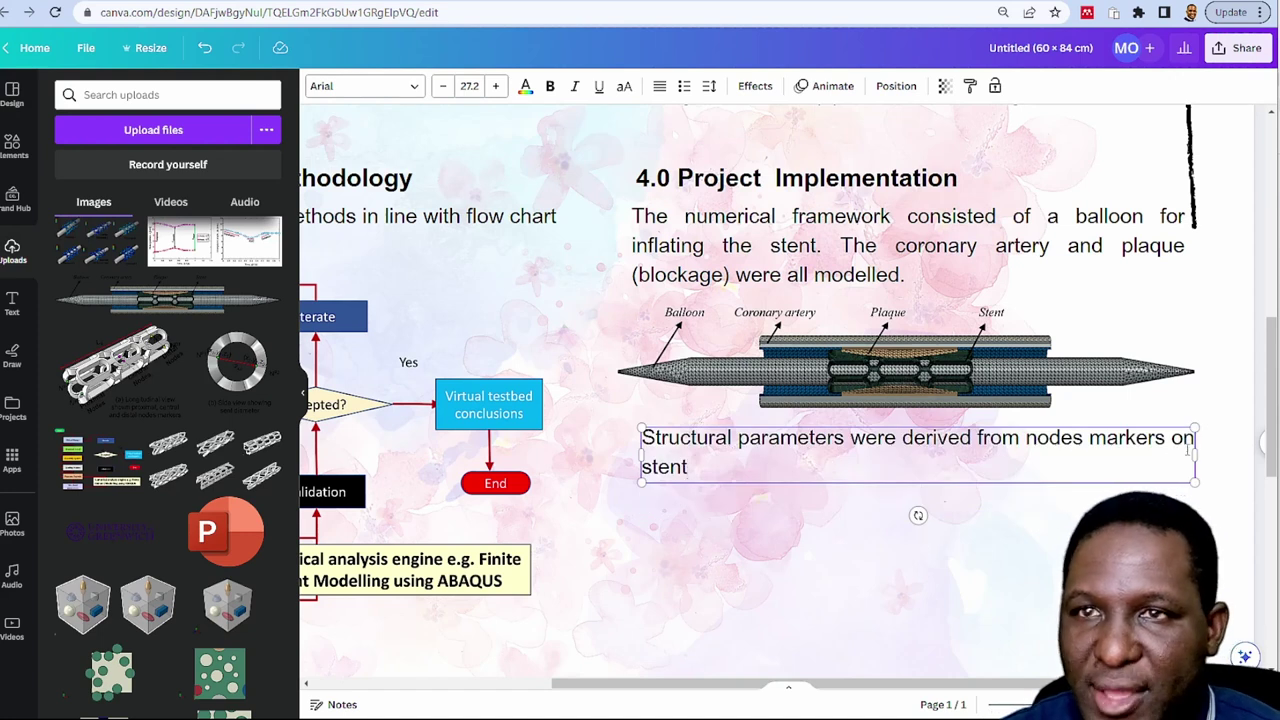
pyautogui.moveTo(1197, 455); pyautogui.dragTo(1206, 454)
pyautogui.click(885, 498)
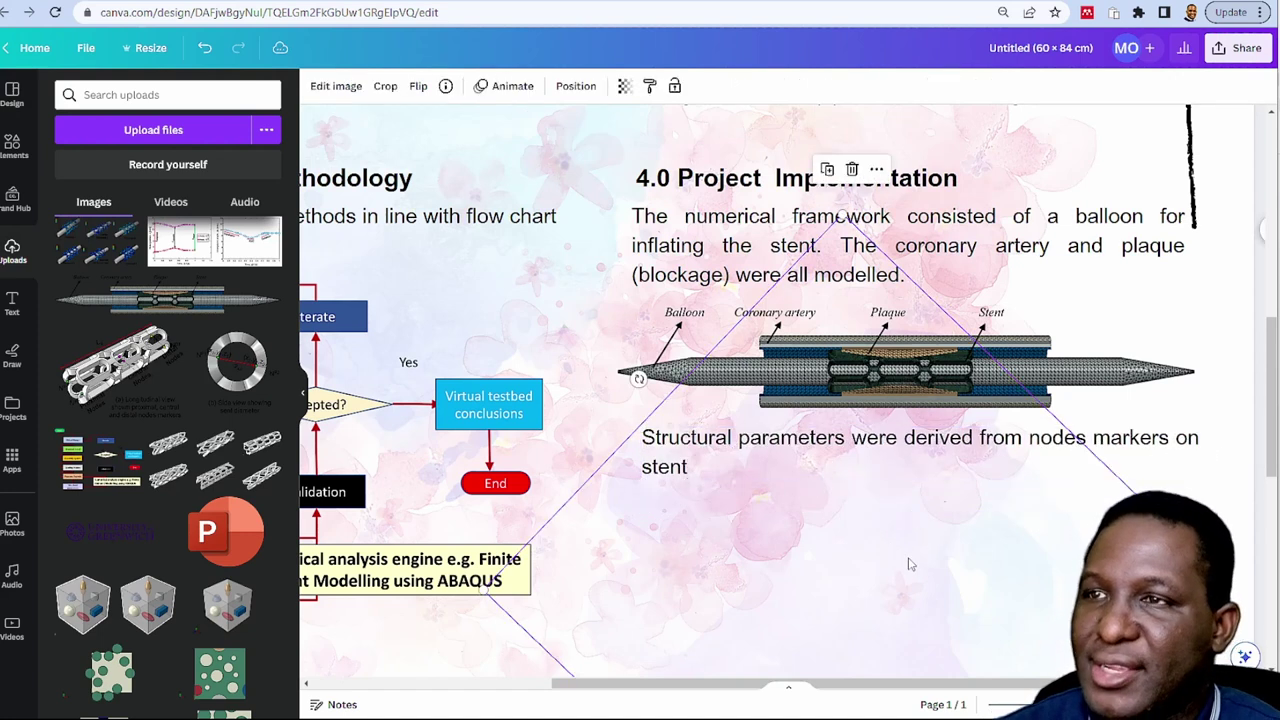
# Add the stent node-marker figure from Uploads, shrunk and placed under the new text
pyautogui.scroll(-3, 872, 282)
pyautogui.hotkey('alt', 'Tab')
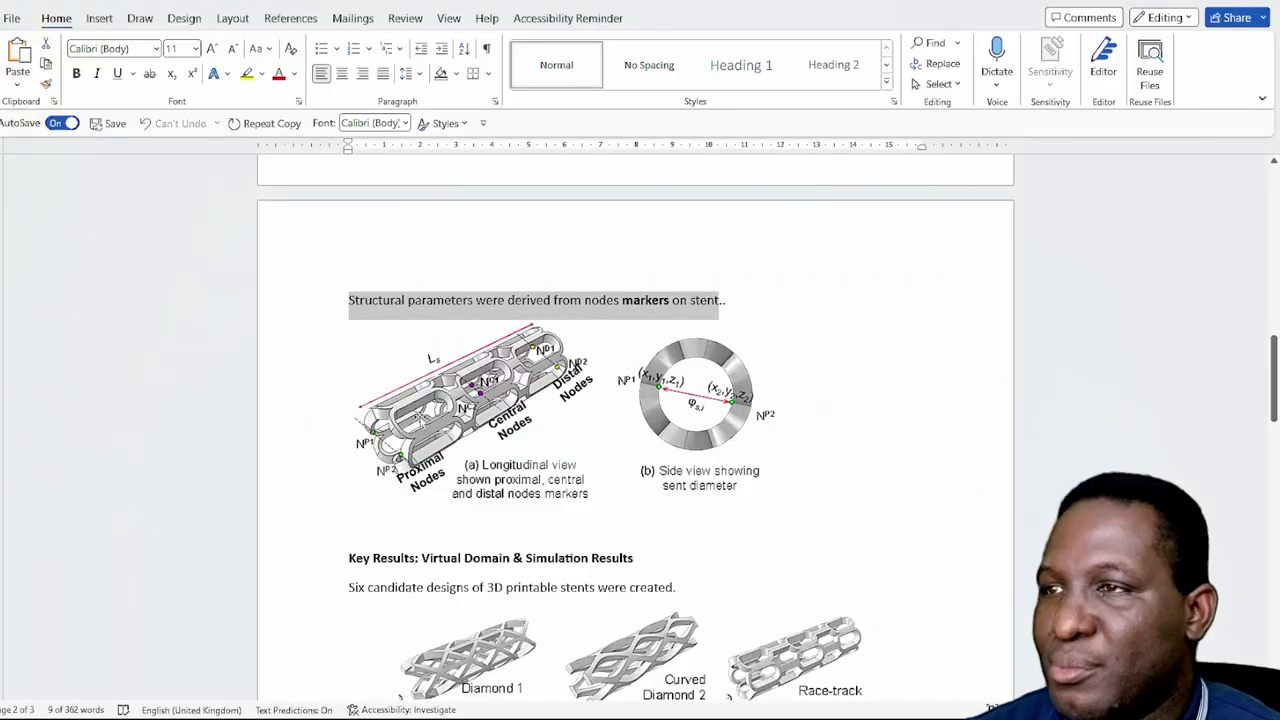
pyautogui.hotkey('alt', 'Tab')
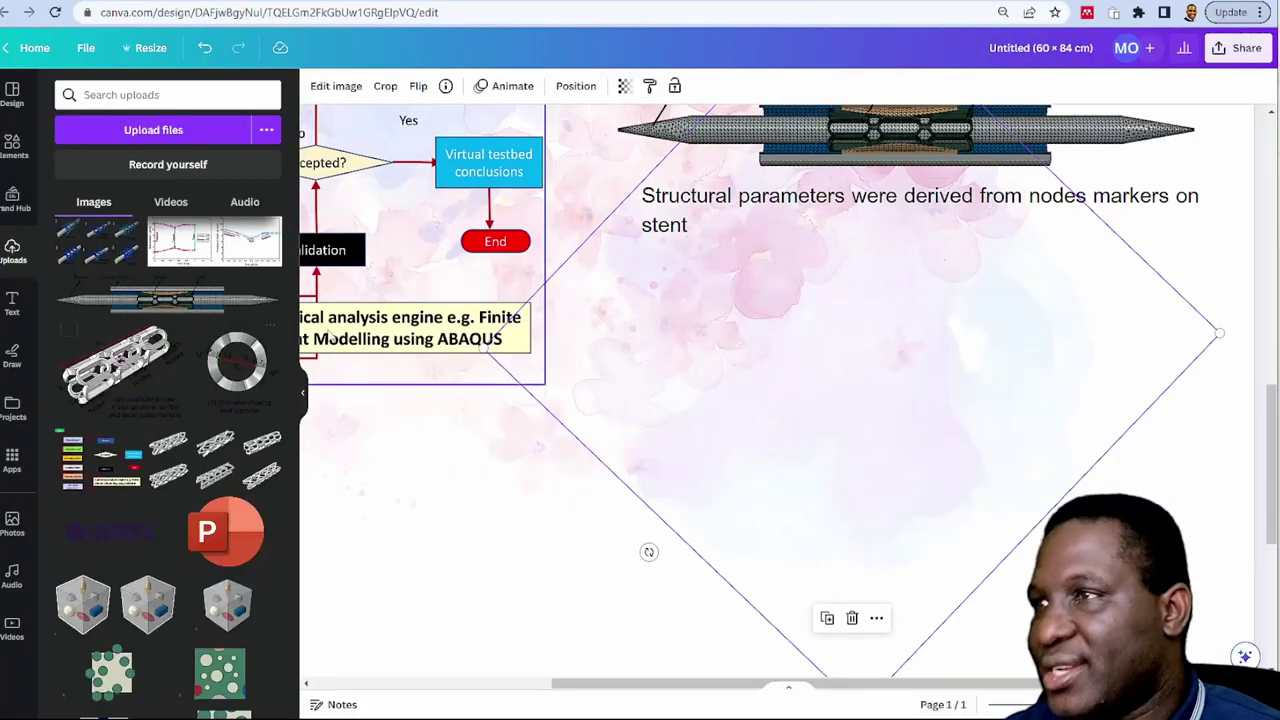
pyautogui.moveTo(113, 372); pyautogui.dragTo(803, 480)
pyautogui.moveTo(710, 430); pyautogui.dragTo(848, 364)
pyautogui.scroll(3, 849, 368)
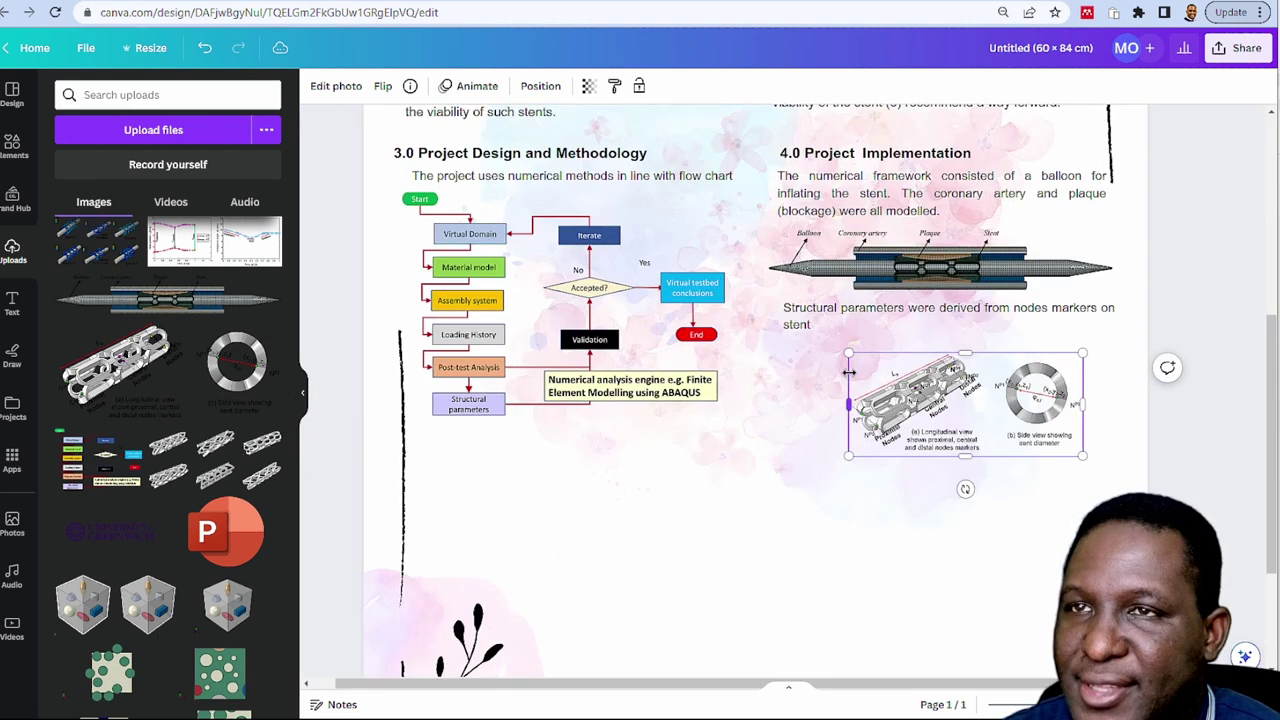
pyautogui.moveTo(1004, 450); pyautogui.dragTo(1052, 414)
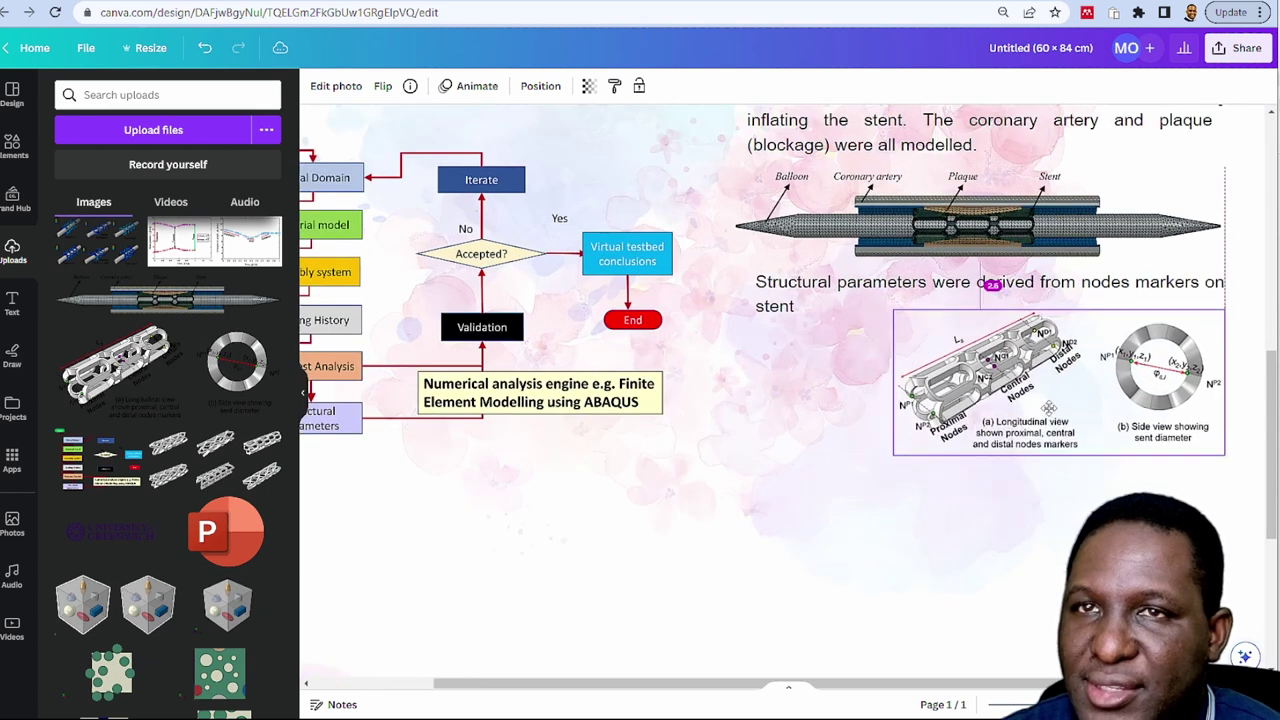
pyautogui.click(790, 464)
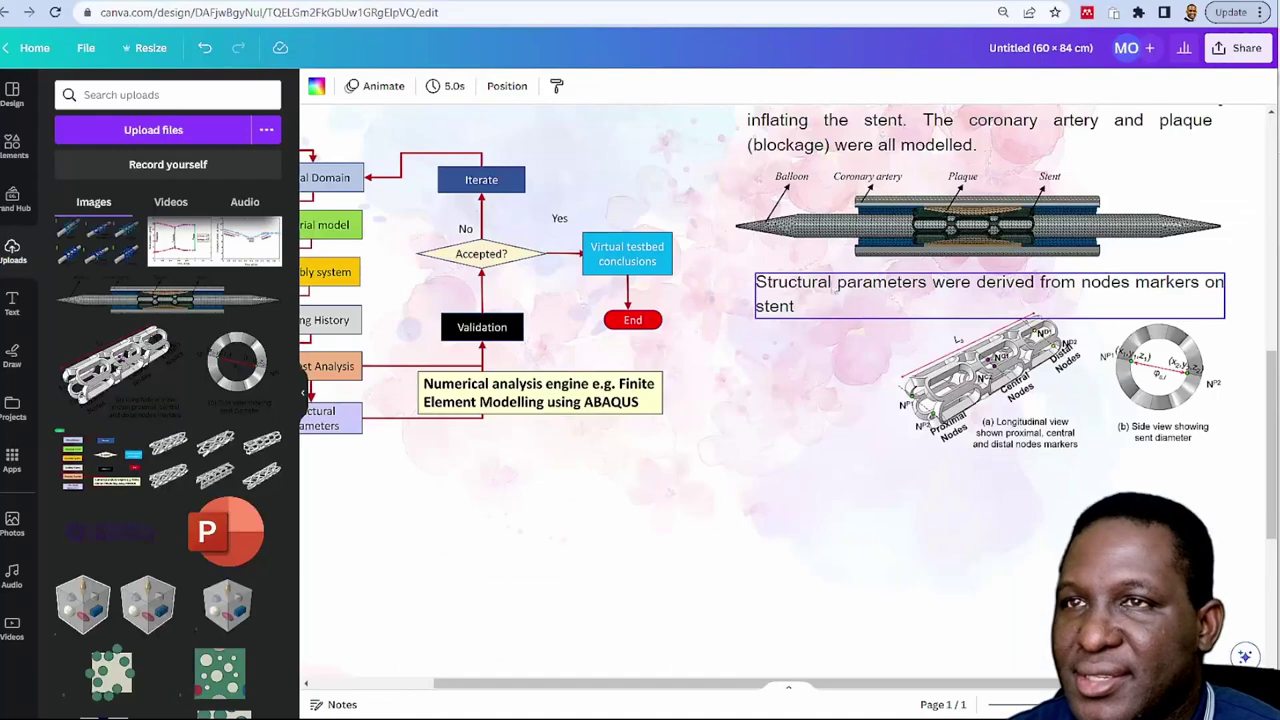
# Narrow the Structural parameters text to five lines and arrange it beside the node-marker figures
pyautogui.click(878, 296)
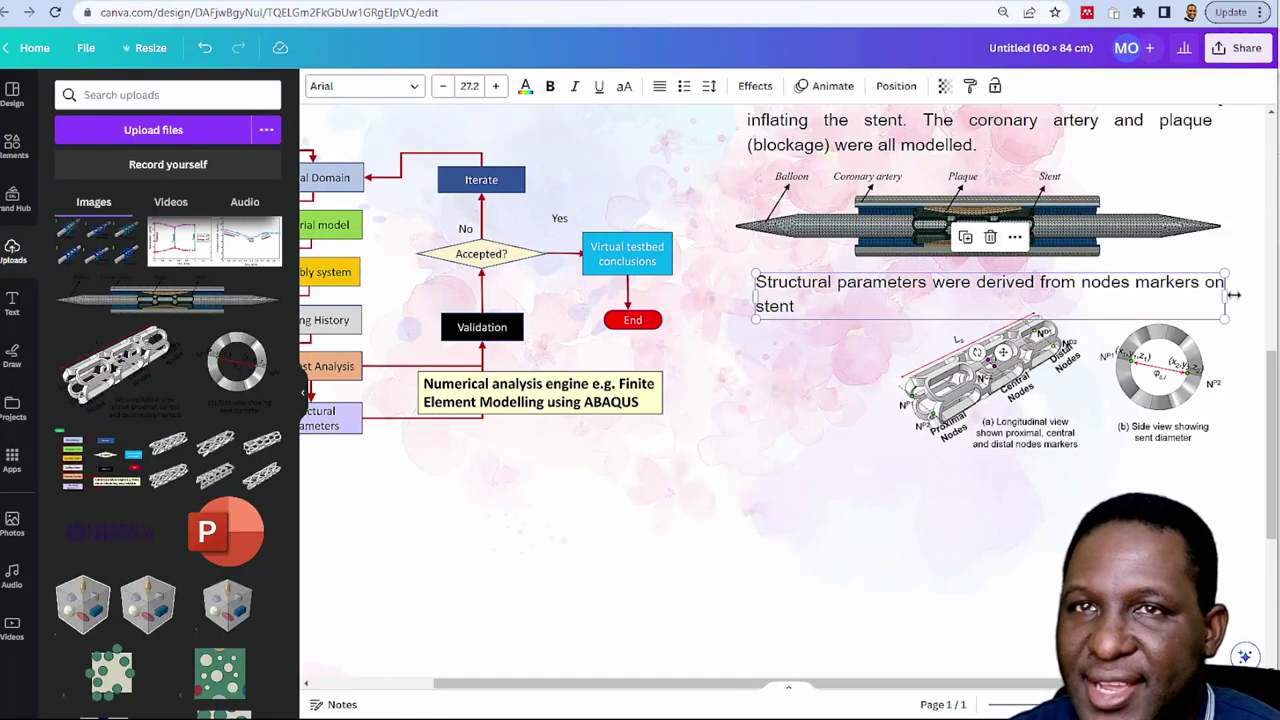
pyautogui.moveTo(1201, 295); pyautogui.dragTo(898, 296)
pyautogui.moveTo(793, 390); pyautogui.dragTo(778, 427)
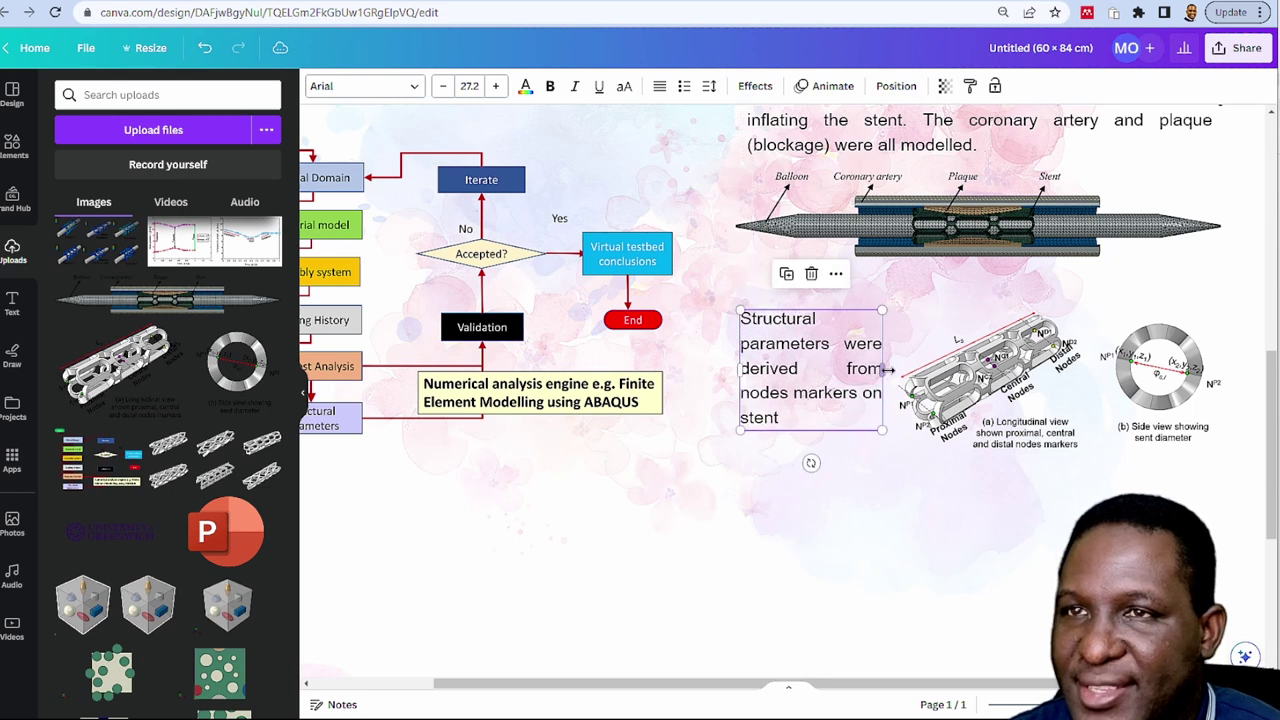
pyautogui.moveTo(930, 380); pyautogui.dragTo(930, 351)
pyautogui.moveTo(792, 368)
pyautogui.mouseDown()
pyautogui.moveTo(787, 341)
pyautogui.moveTo(792, 350)
pyautogui.mouseUp()
pyautogui.moveTo(885, 352); pyautogui.dragTo(905, 378)
pyautogui.click(930, 378)
pyautogui.scroll(-3, 1045, 433)
# Review the whole poster and select the Key Results heading in the Word report
pyautogui.scroll(-2, 1045, 433)
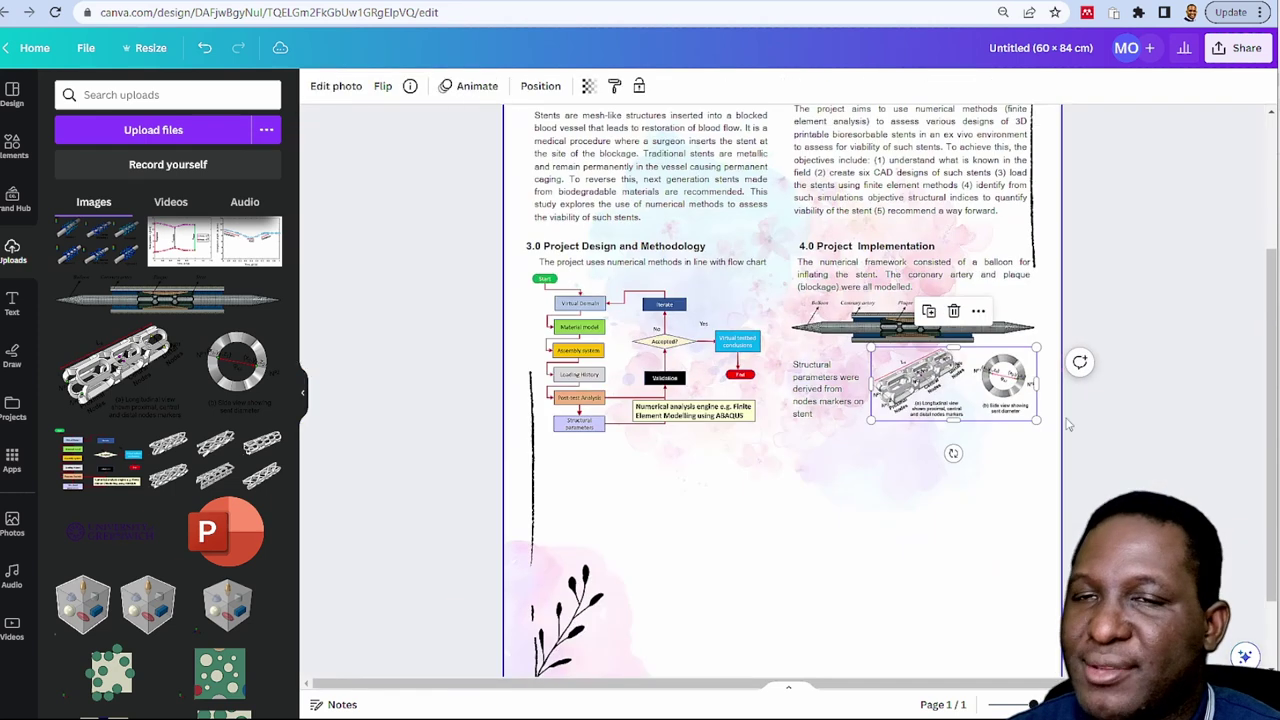
pyautogui.click(1133, 429)
pyautogui.scroll(3, 1135, 425)
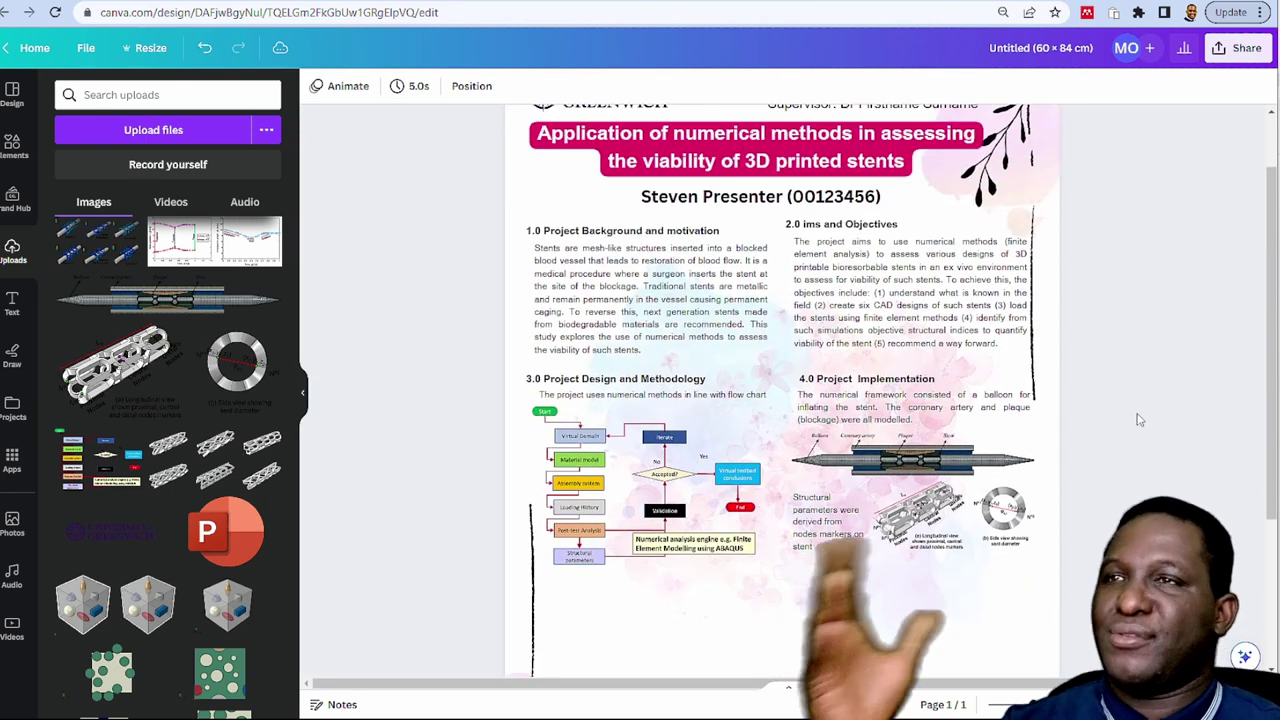
pyautogui.scroll(1, 1076, 362)
pyautogui.scroll(-5, 1076, 362)
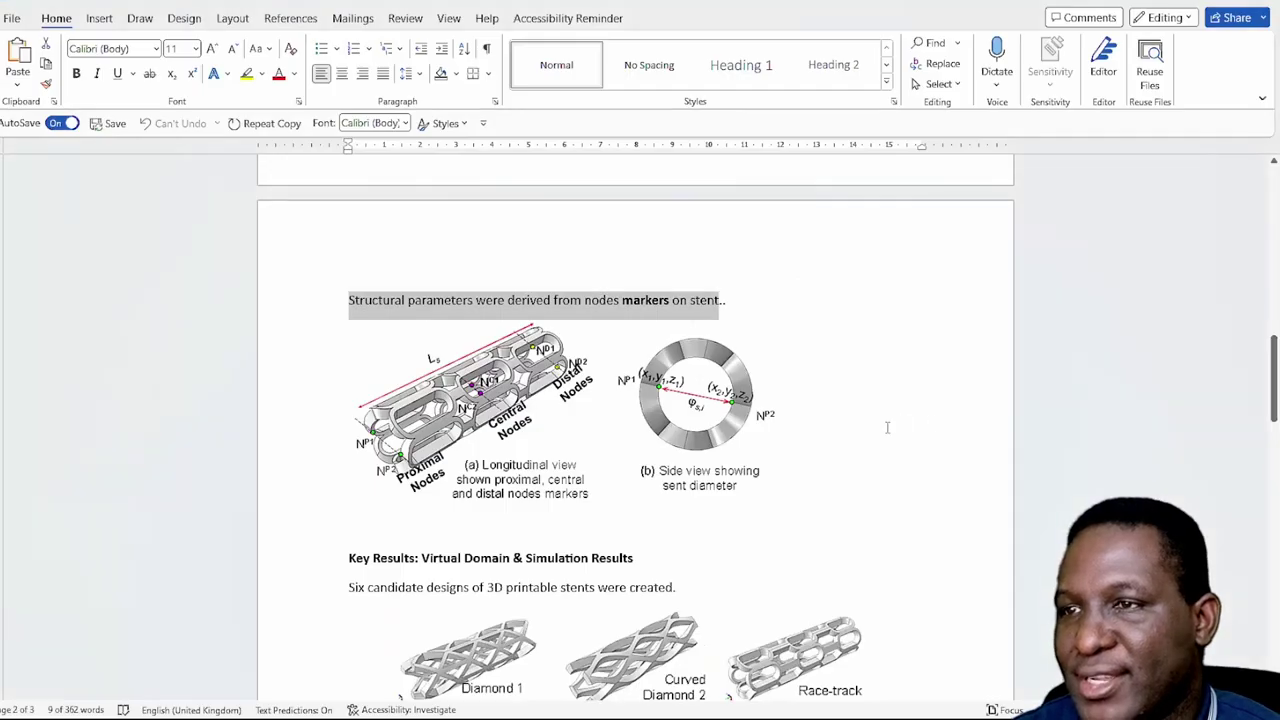
pyautogui.scroll(-5, 883, 428)
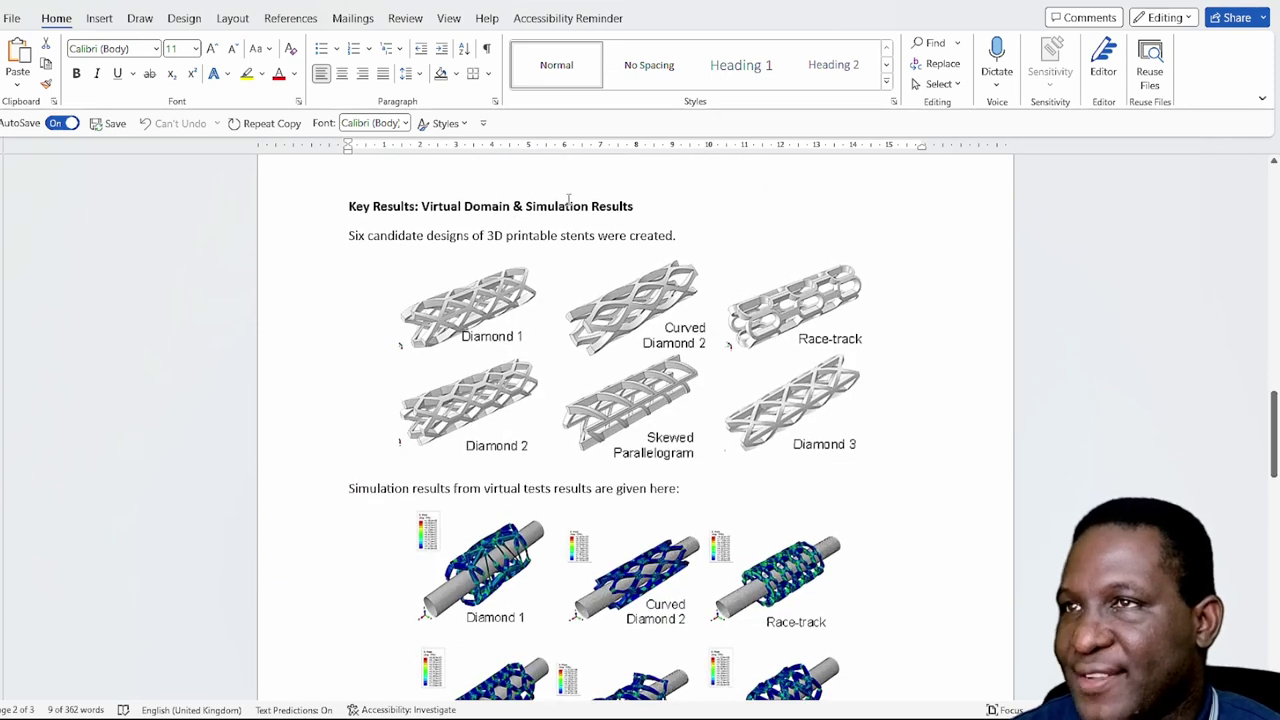
pyautogui.moveTo(639, 206); pyautogui.dragTo(392, 195)
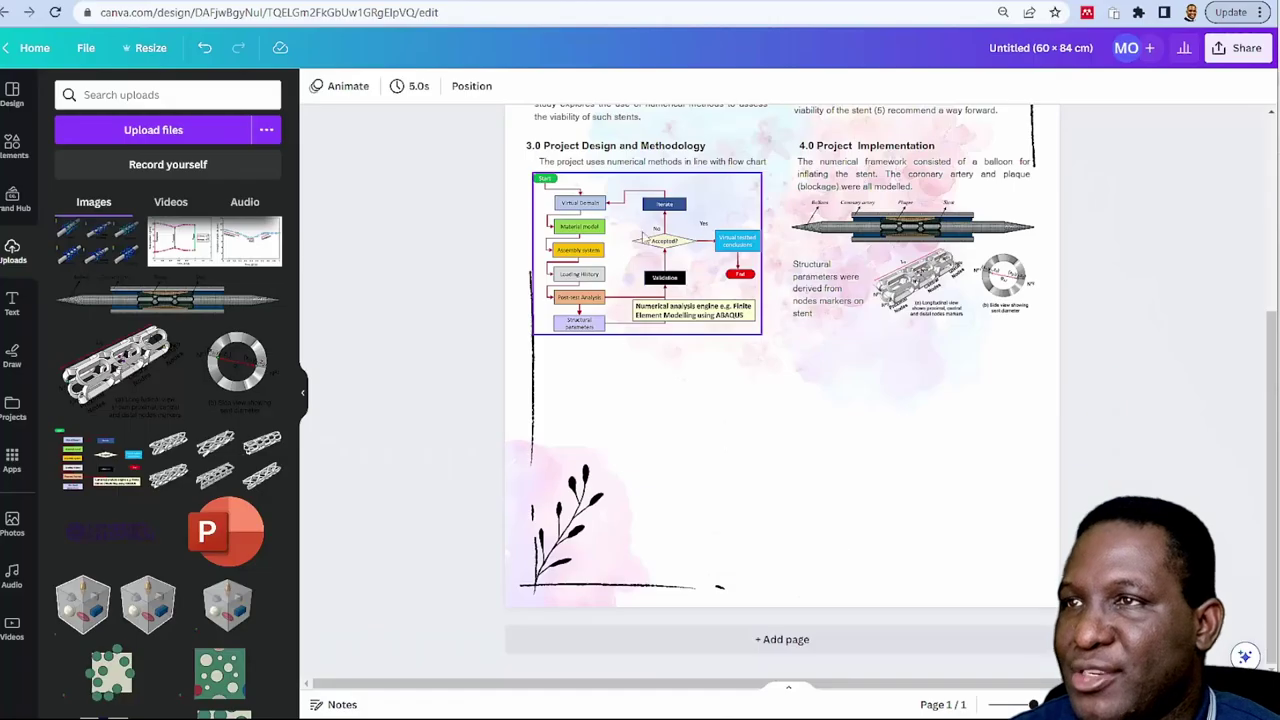
# Duplicate the 3.0 Project Design and Methodology heading and intro text below the flowchart
pyautogui.scroll(3, 603, 331)
pyautogui.click(603, 328)
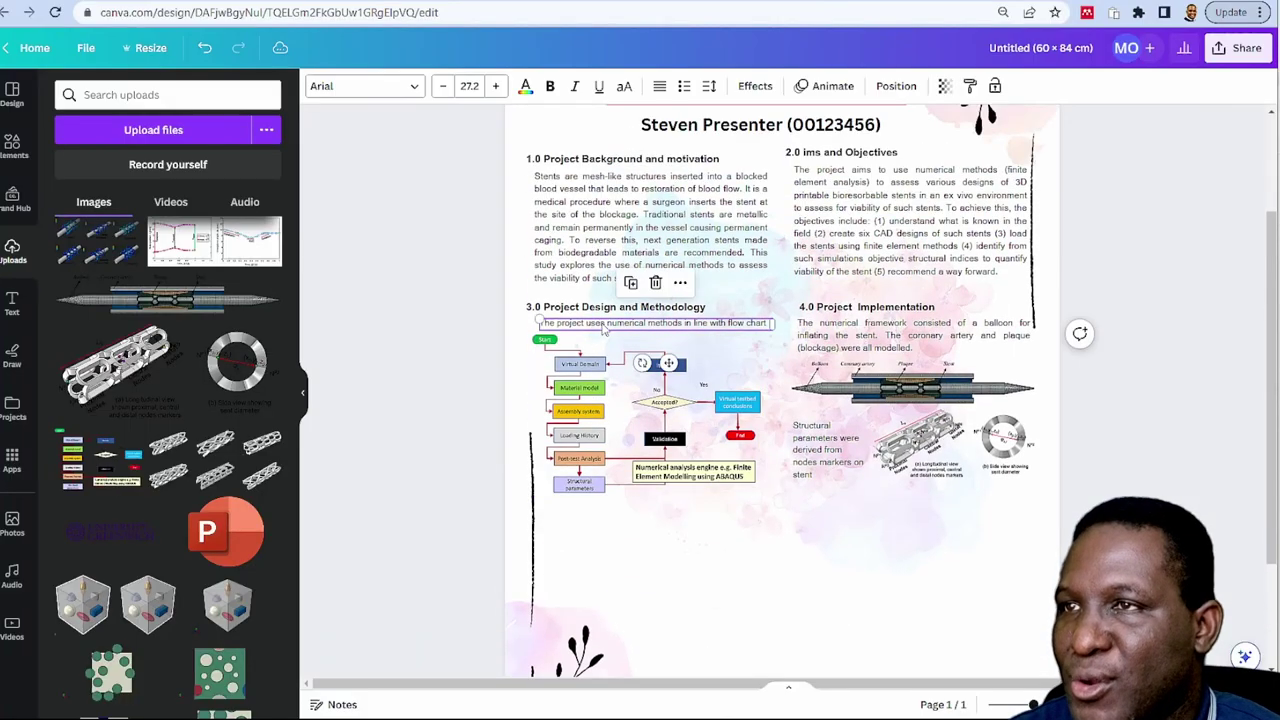
pyautogui.click(605, 312)
pyautogui.keyDown('shift'); pyautogui.click(612, 325); pyautogui.keyUp('shift')
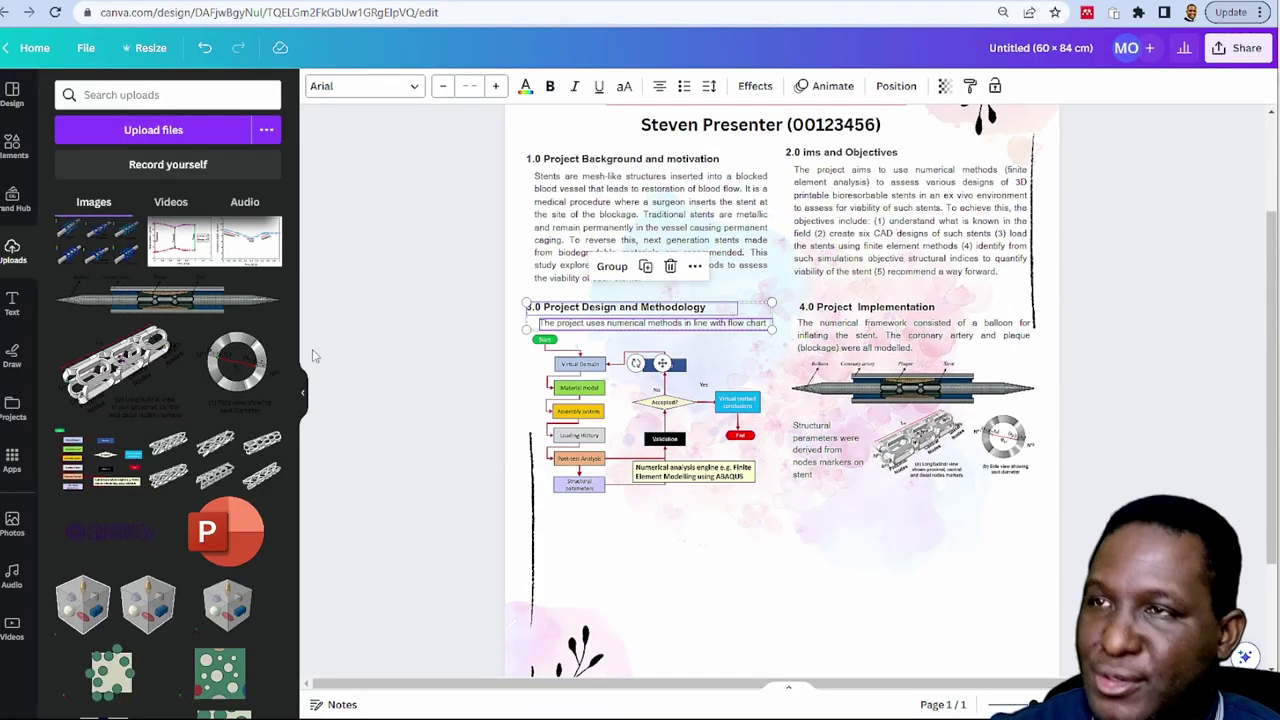
pyautogui.keyDown('shift'); pyautogui.click(603, 340); pyautogui.keyUp('shift')
pyautogui.moveTo(622, 317); pyautogui.dragTo(632, 525)
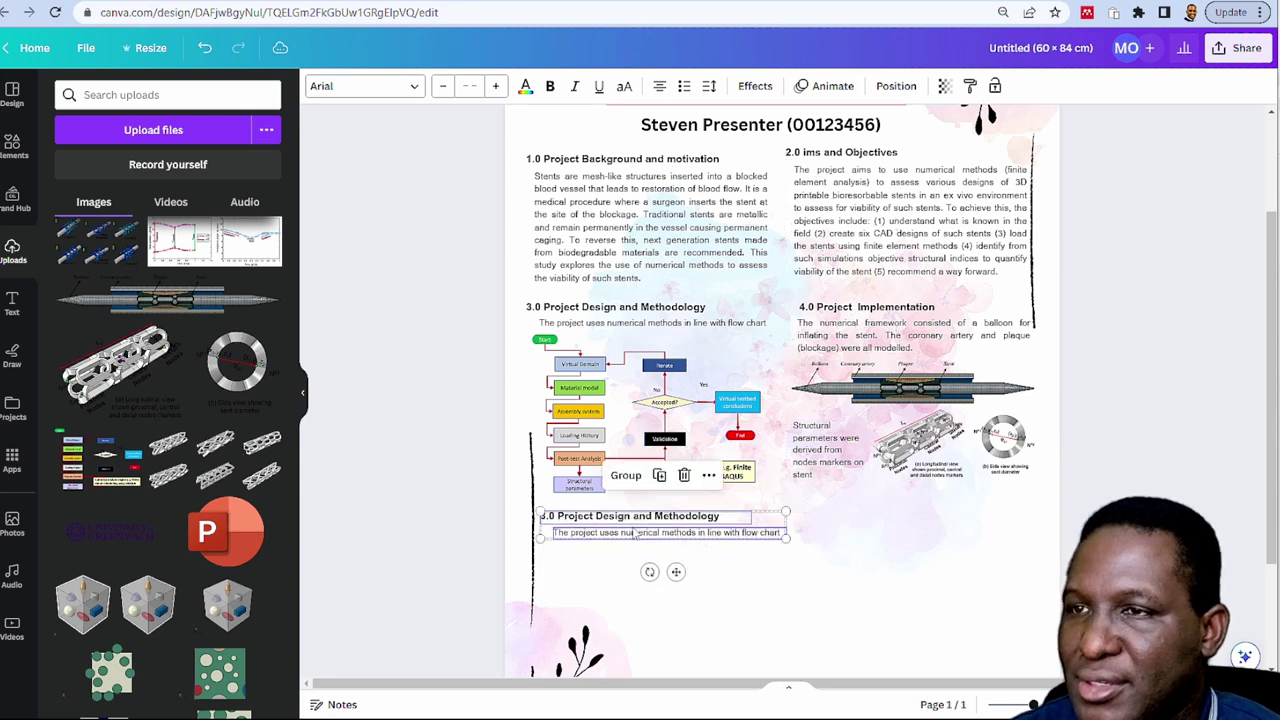
pyautogui.scroll(3, 640, 535)
pyautogui.scroll(-3, 658, 560)
pyautogui.scroll(2, 658, 558)
# Retitle the copied heading as '5.0 Key Results: Virtual Domain & Simulation'
pyautogui.click(506, 346)
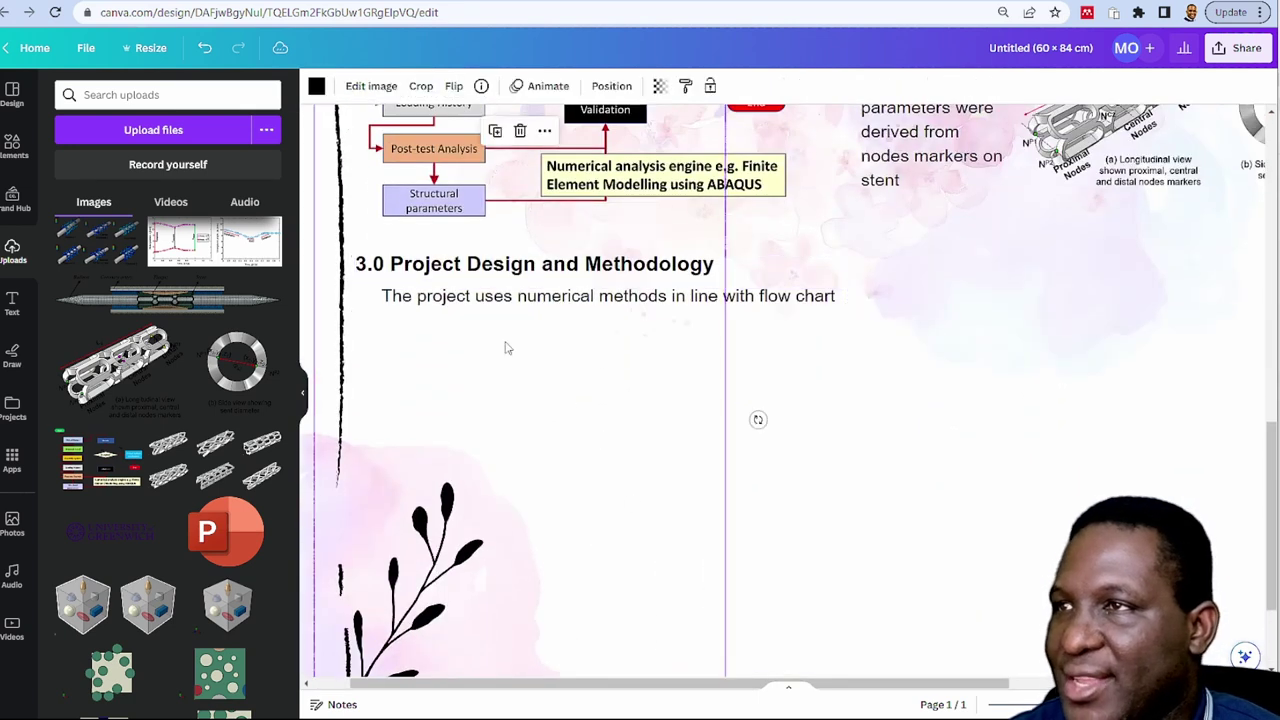
pyautogui.tripleClick(363, 263)
pyautogui.doubleClick(500, 264)
pyautogui.scroll(1, 486, 347)
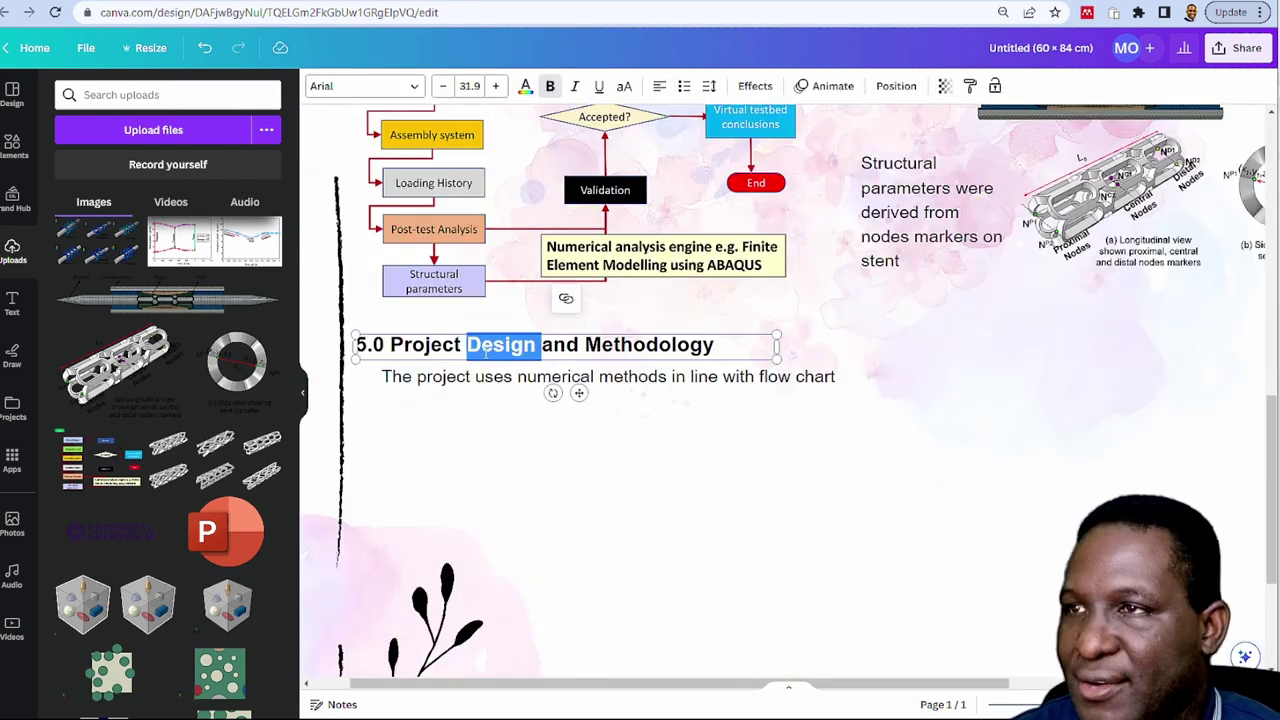
pyautogui.tripleClick(518, 347)
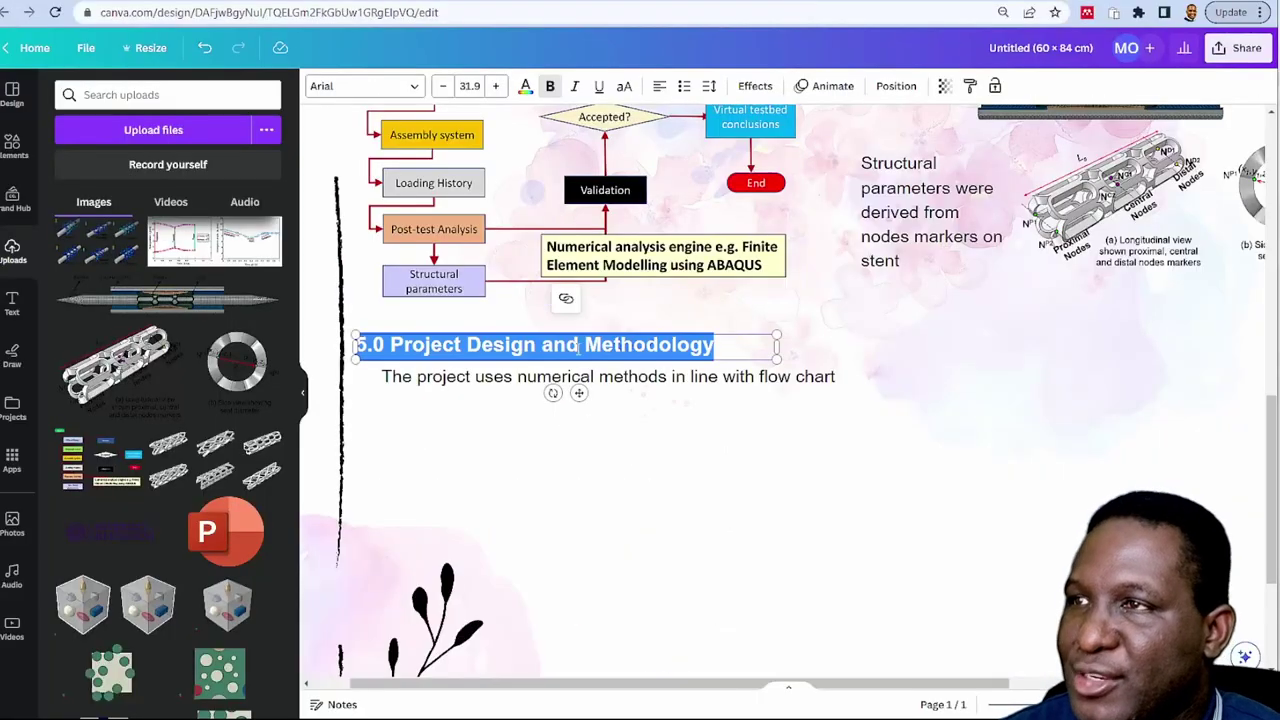
pyautogui.click(579, 347)
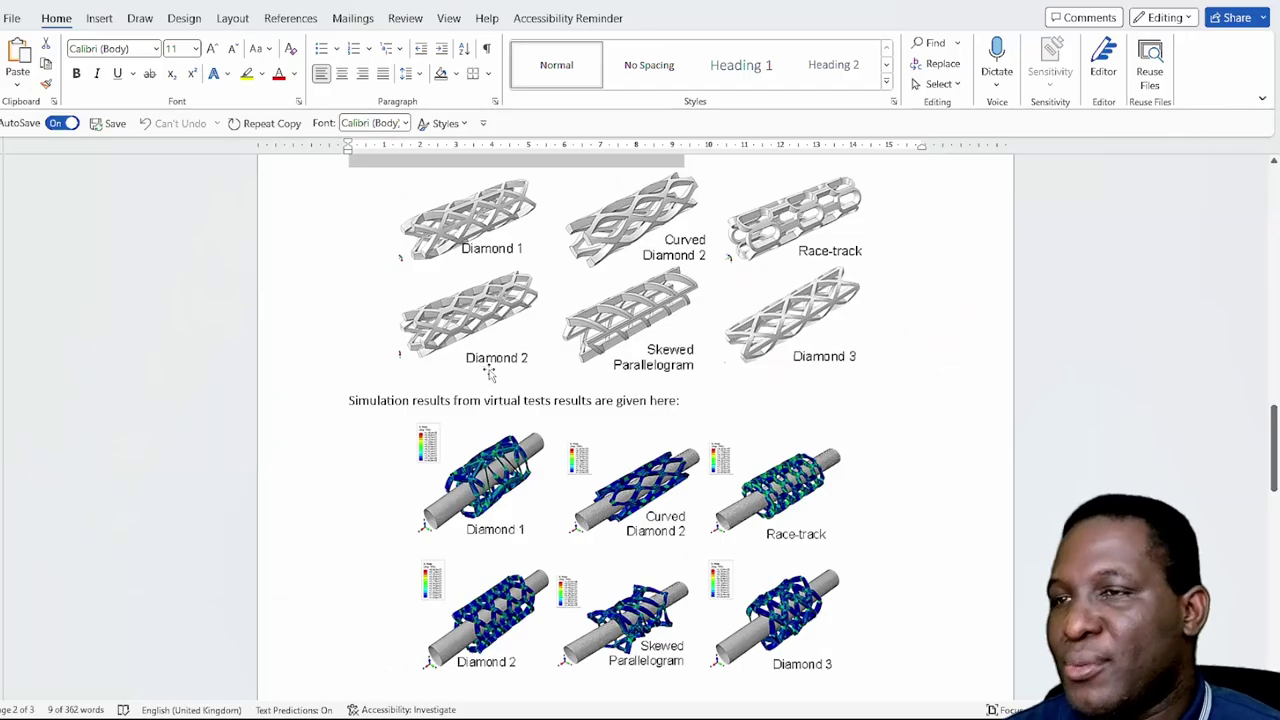
# In Word, select the Simulation results line and the stent simulation results figure
pyautogui.scroll(-1, 553, 356)
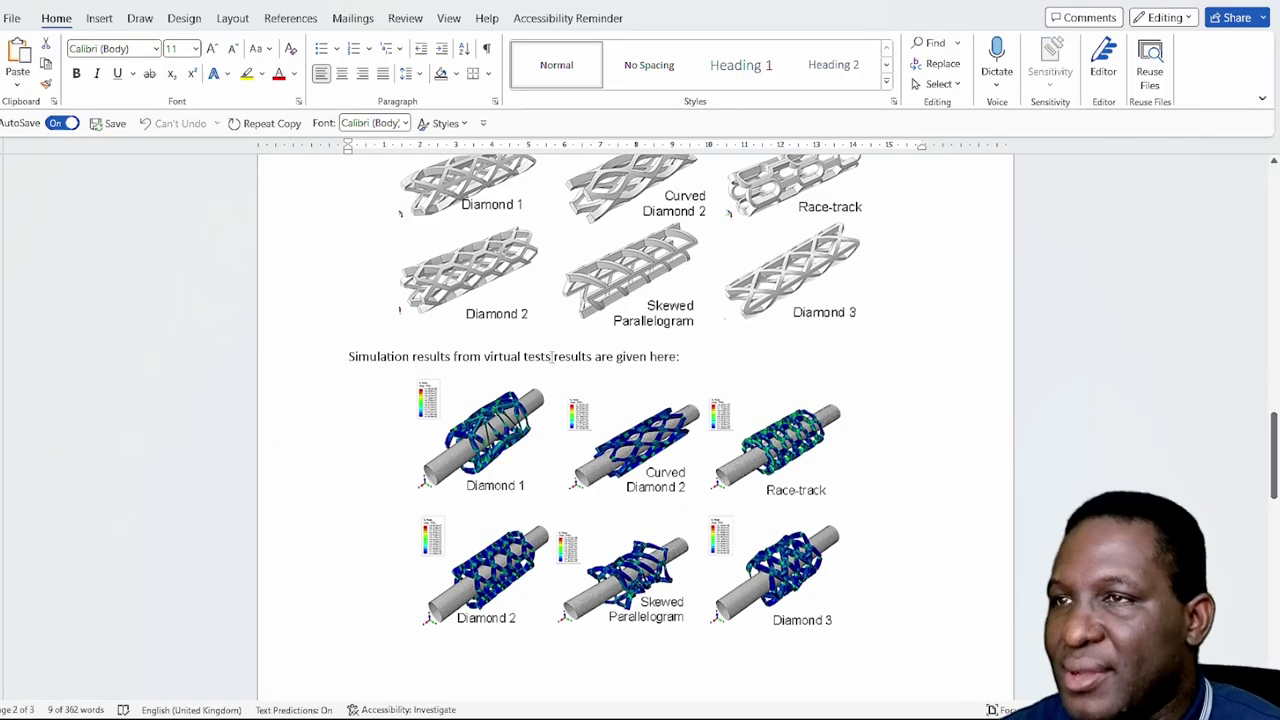
pyautogui.moveTo(570, 362); pyautogui.dragTo(358, 363)
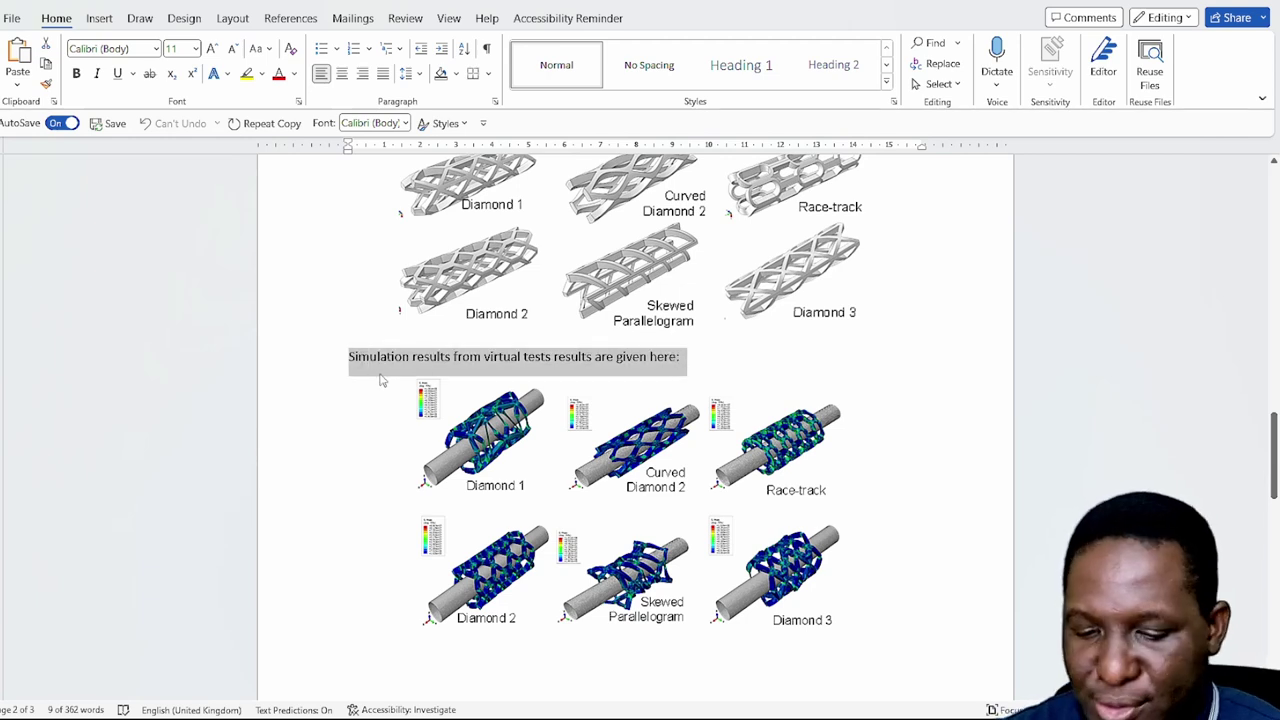
pyautogui.click(621, 484)
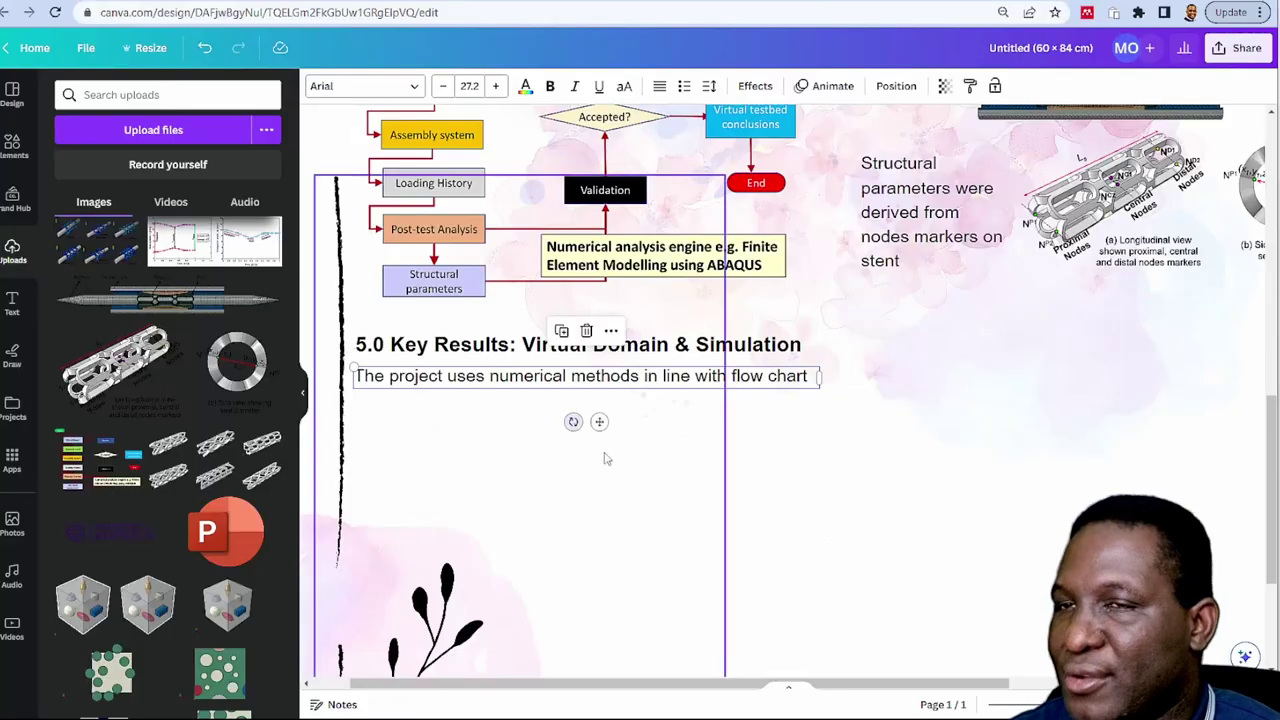
# Add the stent simulation results image from Uploads, enlarged, on the poster's right side
pyautogui.click(520, 433)
pyautogui.scroll(-3, 510, 448)
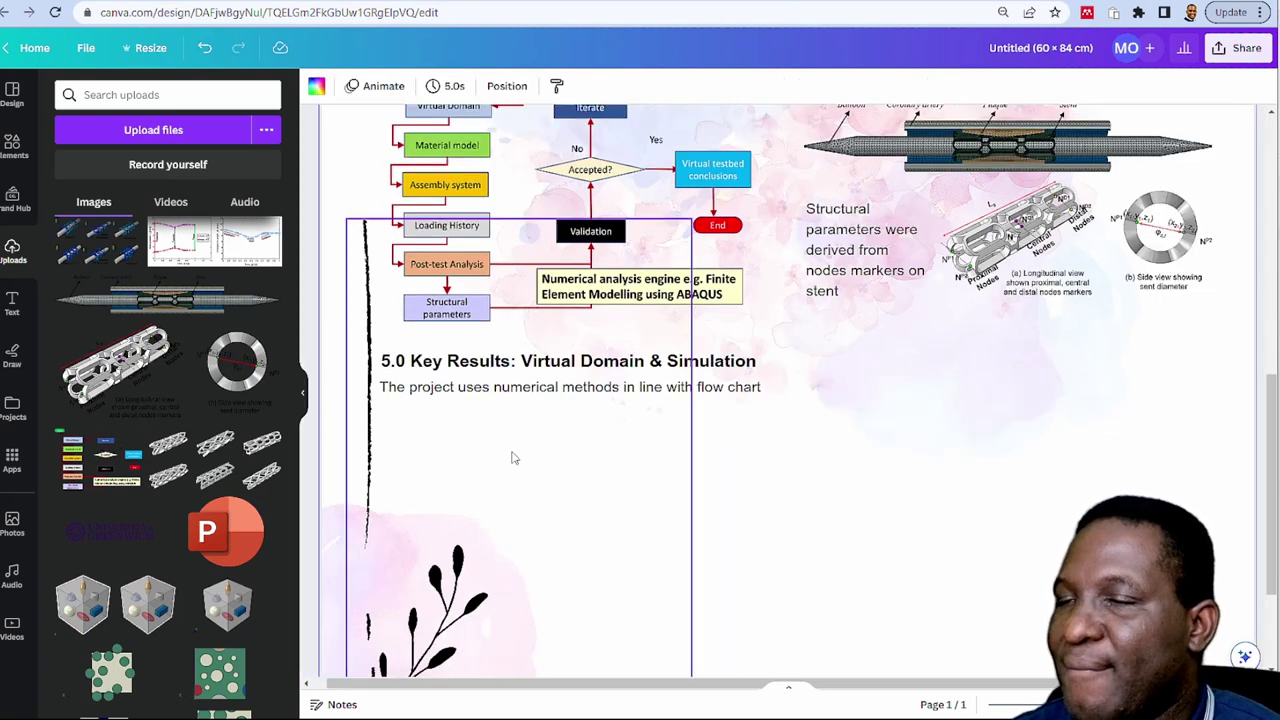
pyautogui.moveTo(130, 268); pyautogui.dragTo(748, 563)
pyautogui.moveTo(904, 629); pyautogui.dragTo(583, 480)
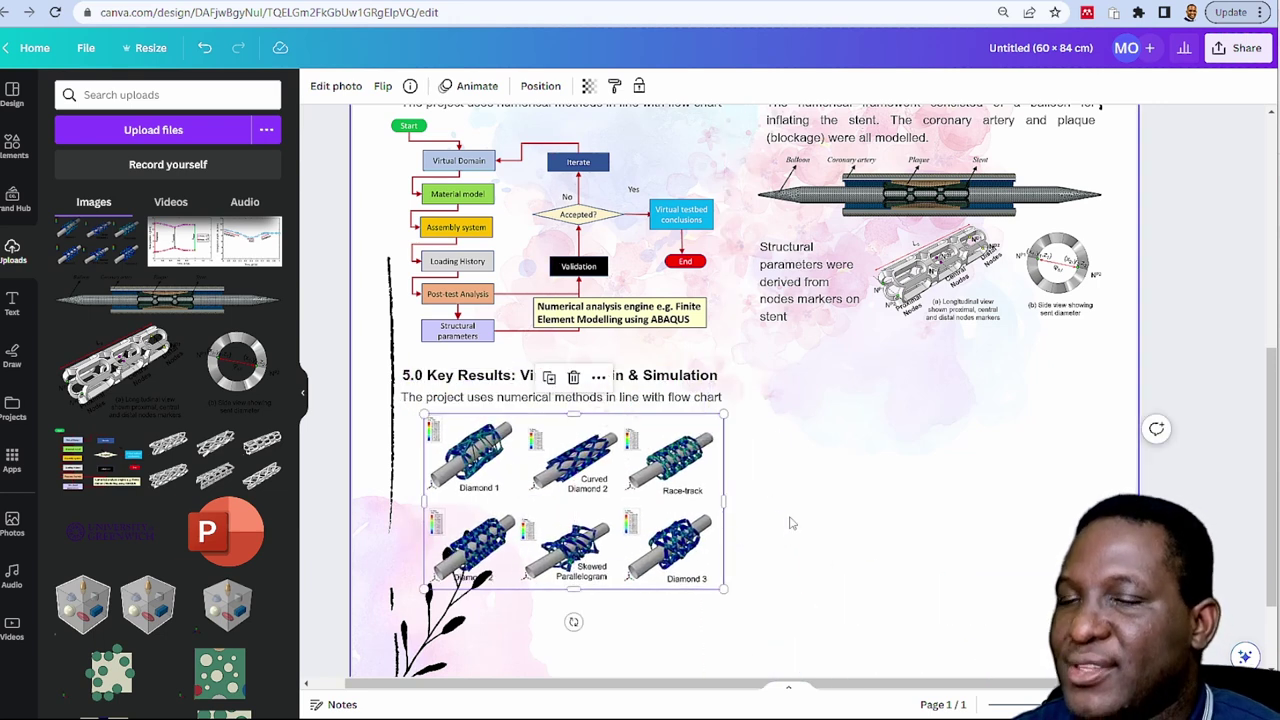
pyautogui.scroll(-3, 791, 523)
pyautogui.moveTo(607, 387); pyautogui.dragTo(587, 386)
pyautogui.moveTo(703, 465); pyautogui.dragTo(722, 484)
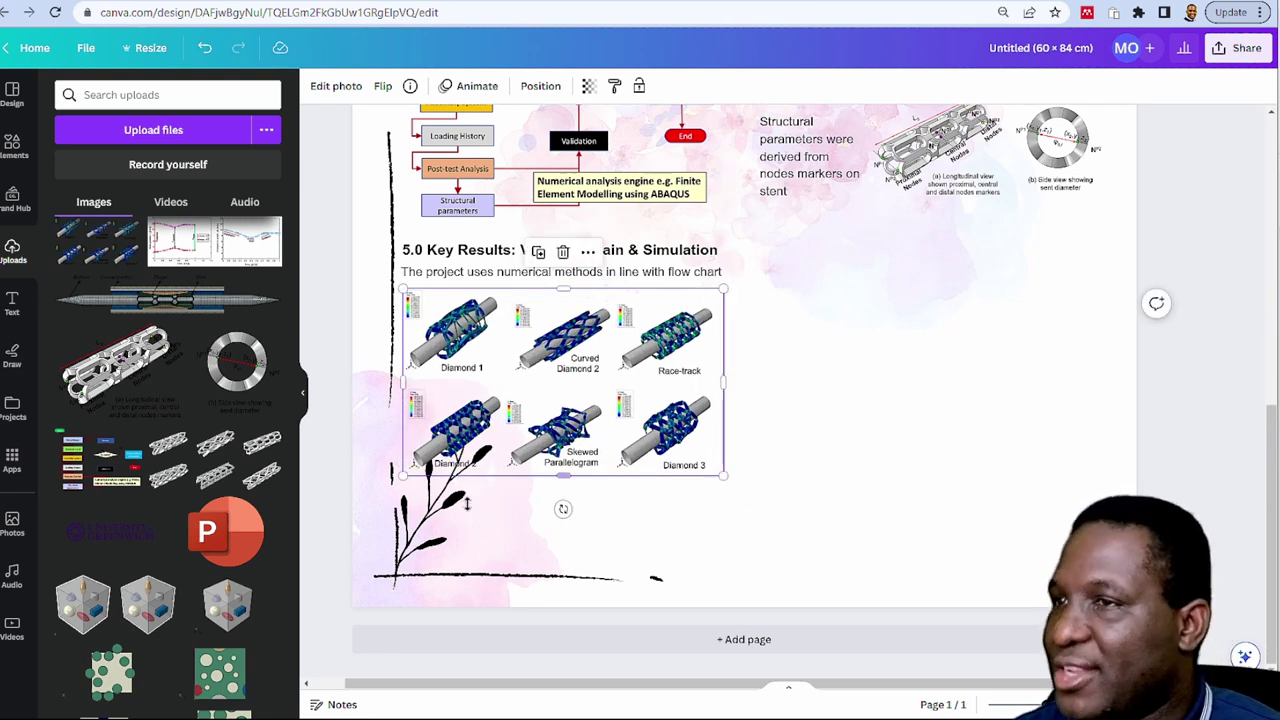
pyautogui.moveTo(545, 464); pyautogui.dragTo(978, 423)
# Place the 5.0 Key Results heading above the stent images and delete the numerical-methods sentence
pyautogui.click(535, 252)
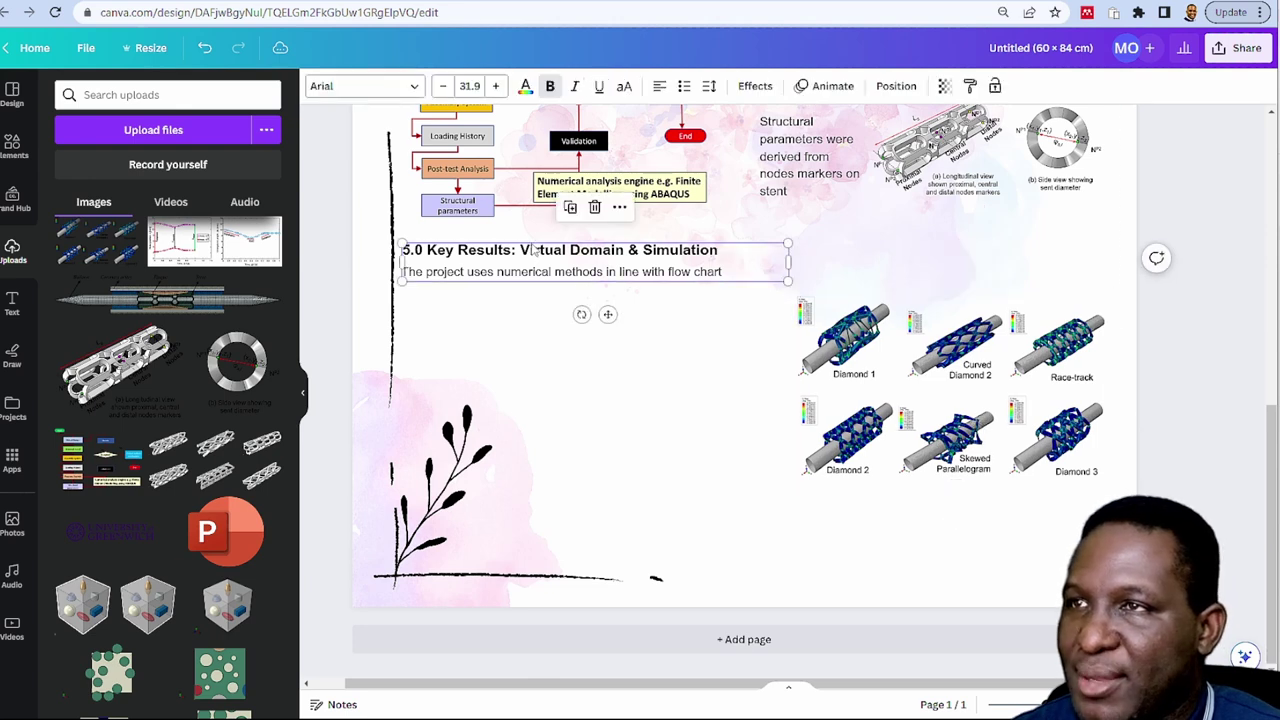
pyautogui.click(558, 254)
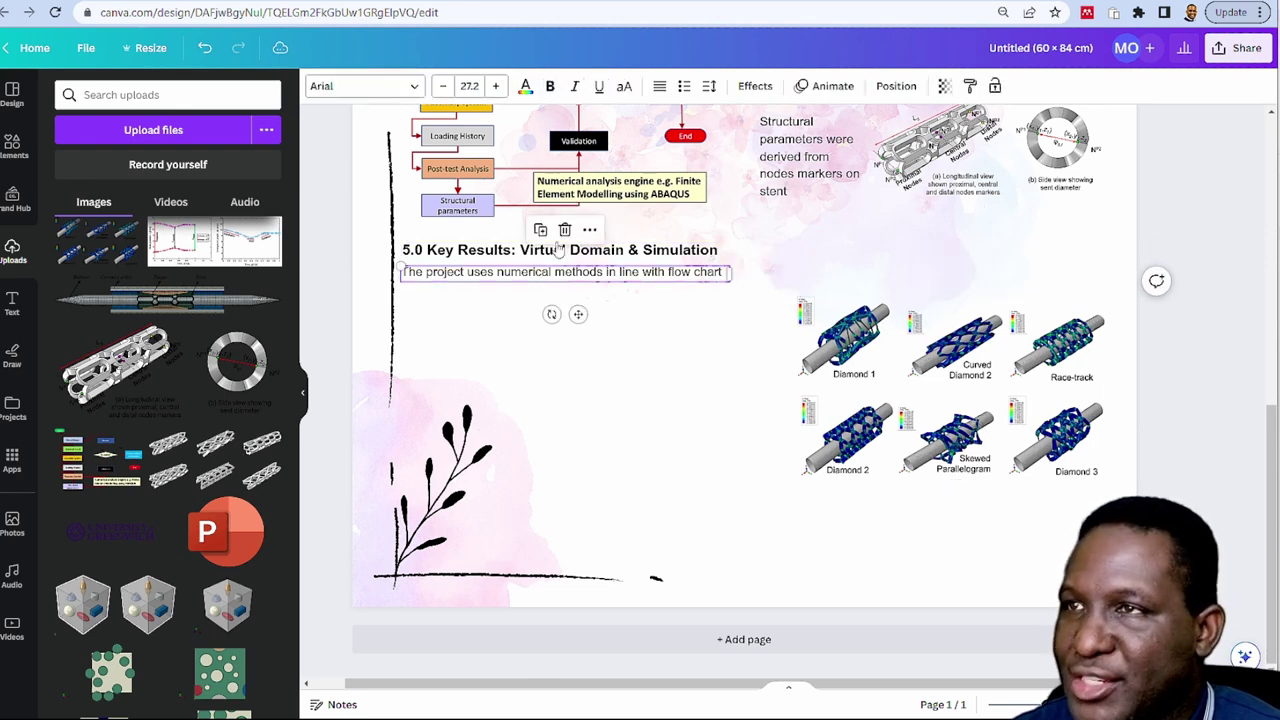
pyautogui.moveTo(558, 254); pyautogui.dragTo(907, 233)
pyautogui.click(635, 265)
pyautogui.moveTo(635, 265); pyautogui.dragTo(978, 263)
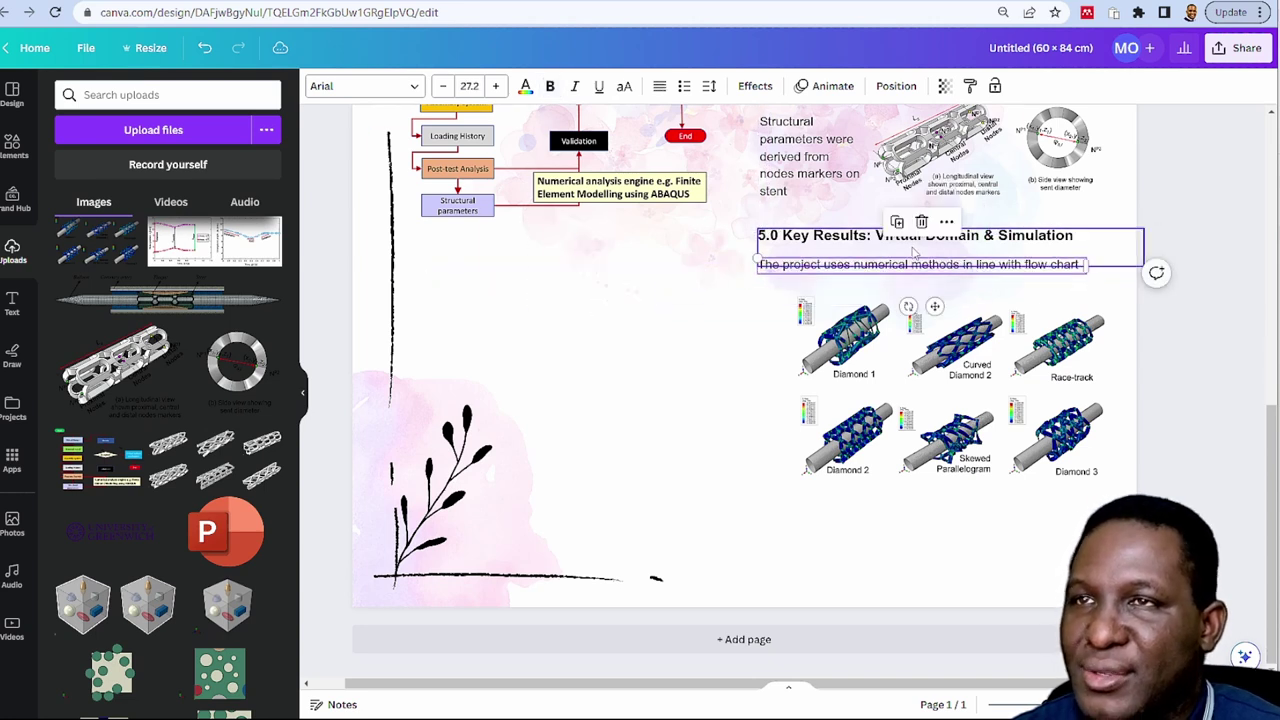
pyautogui.doubleClick(848, 268)
pyautogui.press('BackSpace')
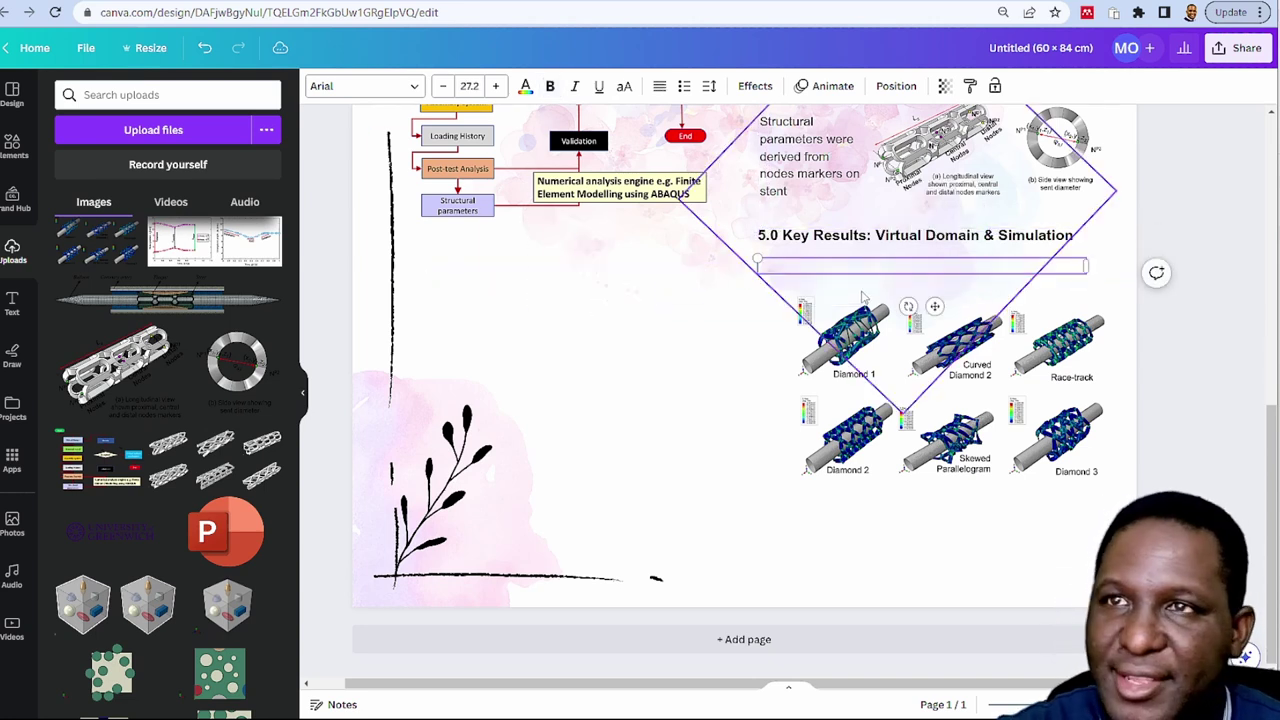
pyautogui.click(818, 280)
pyautogui.click(803, 257)
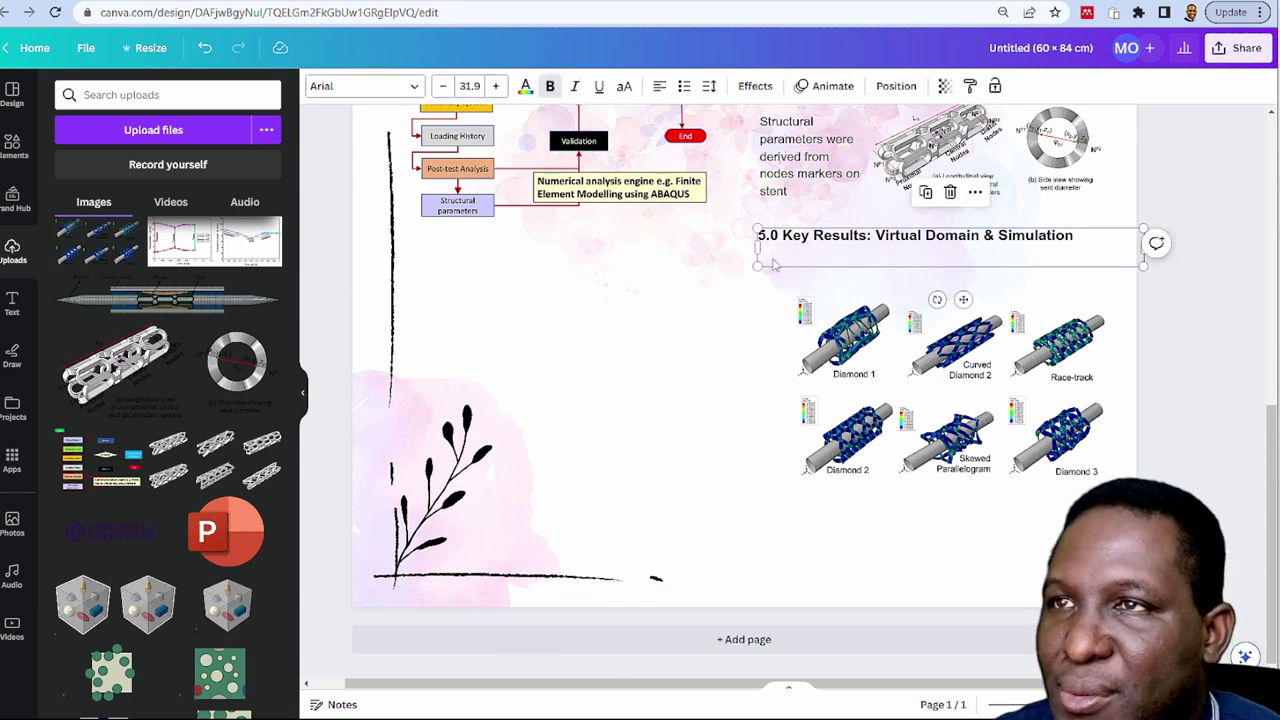
# Renumber the right heading 6.0 and put an aligned copy numbered 5.0 on the left
pyautogui.click(1065, 258)
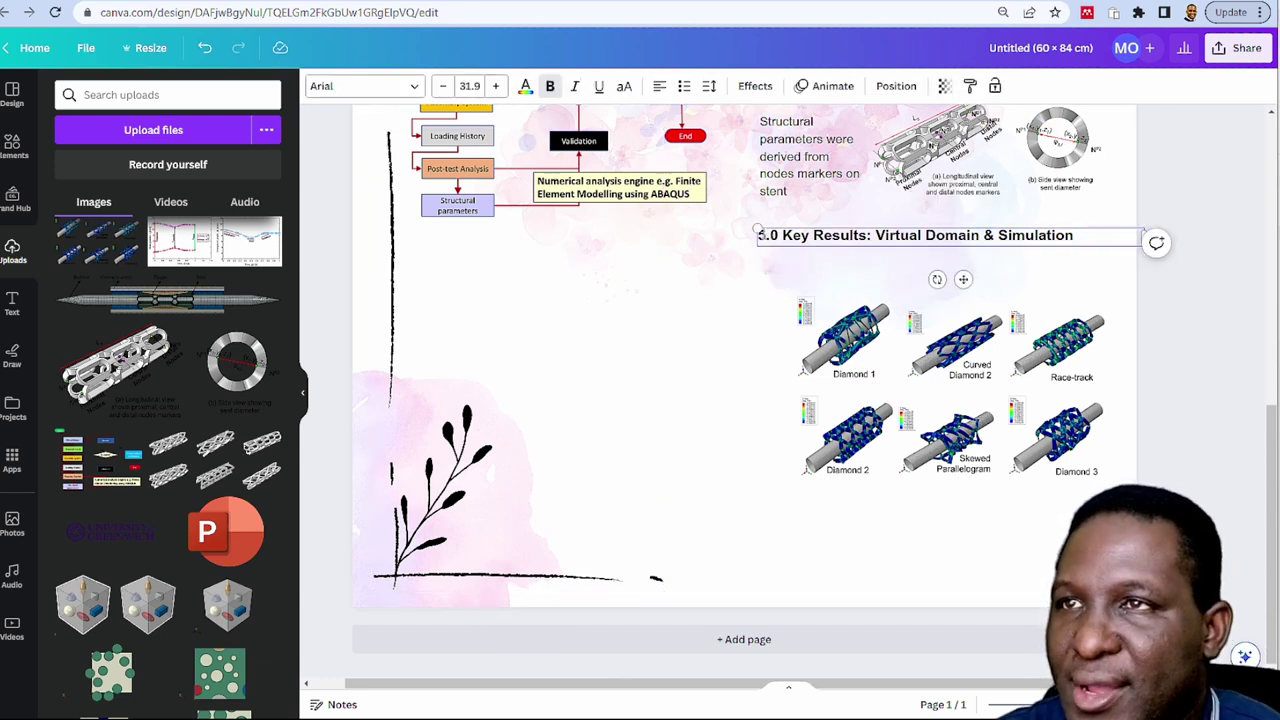
pyautogui.moveTo(762, 238); pyautogui.dragTo(768, 260)
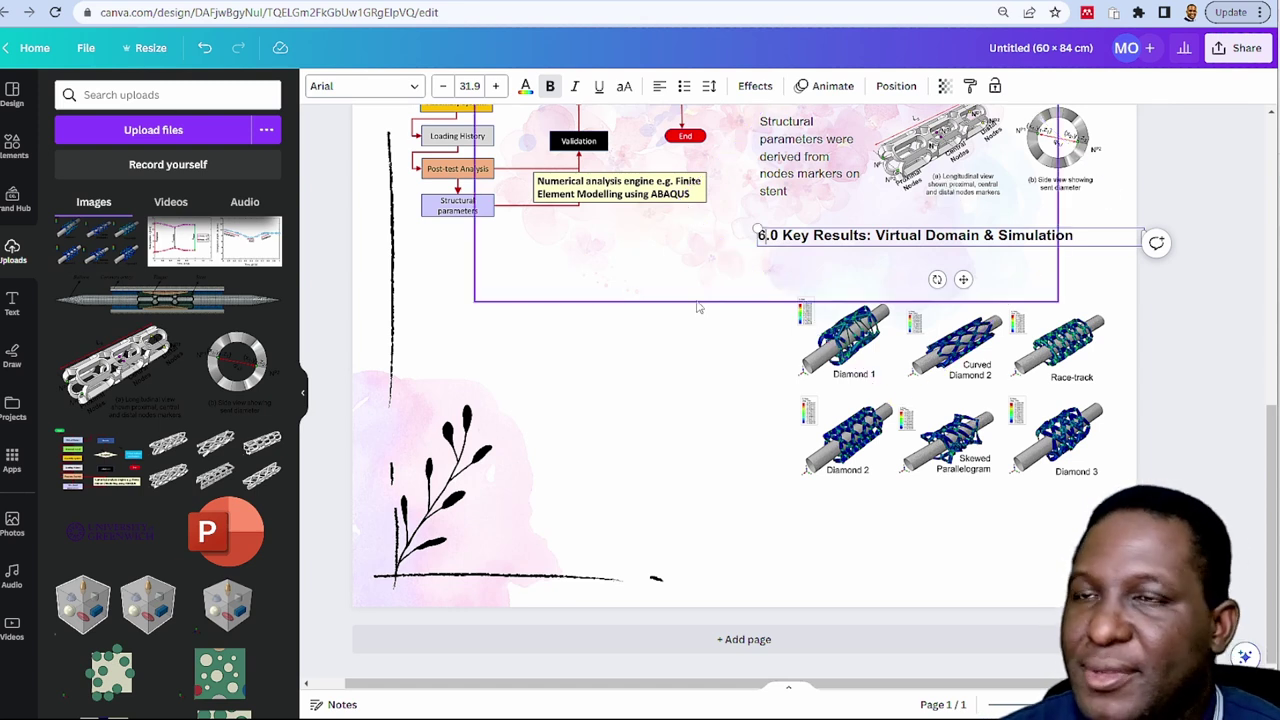
pyautogui.moveTo(840, 256); pyautogui.dragTo(480, 251)
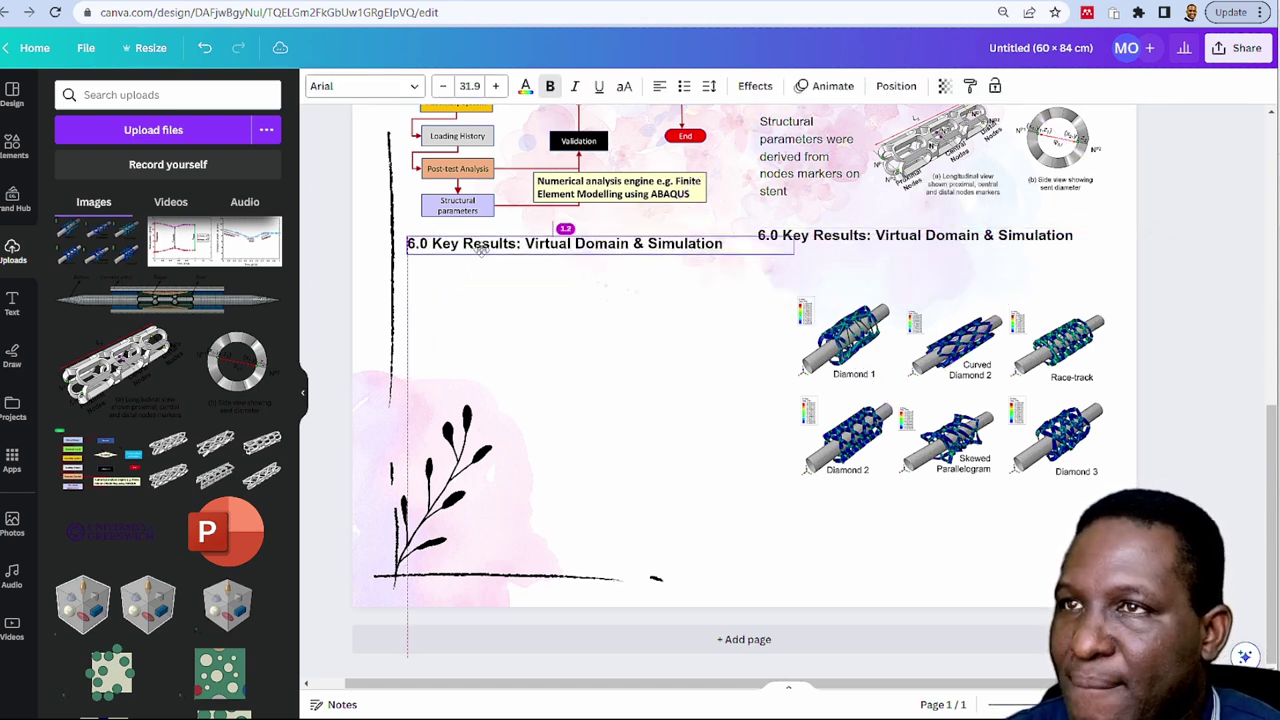
pyautogui.moveTo(843, 231); pyautogui.dragTo(843, 239)
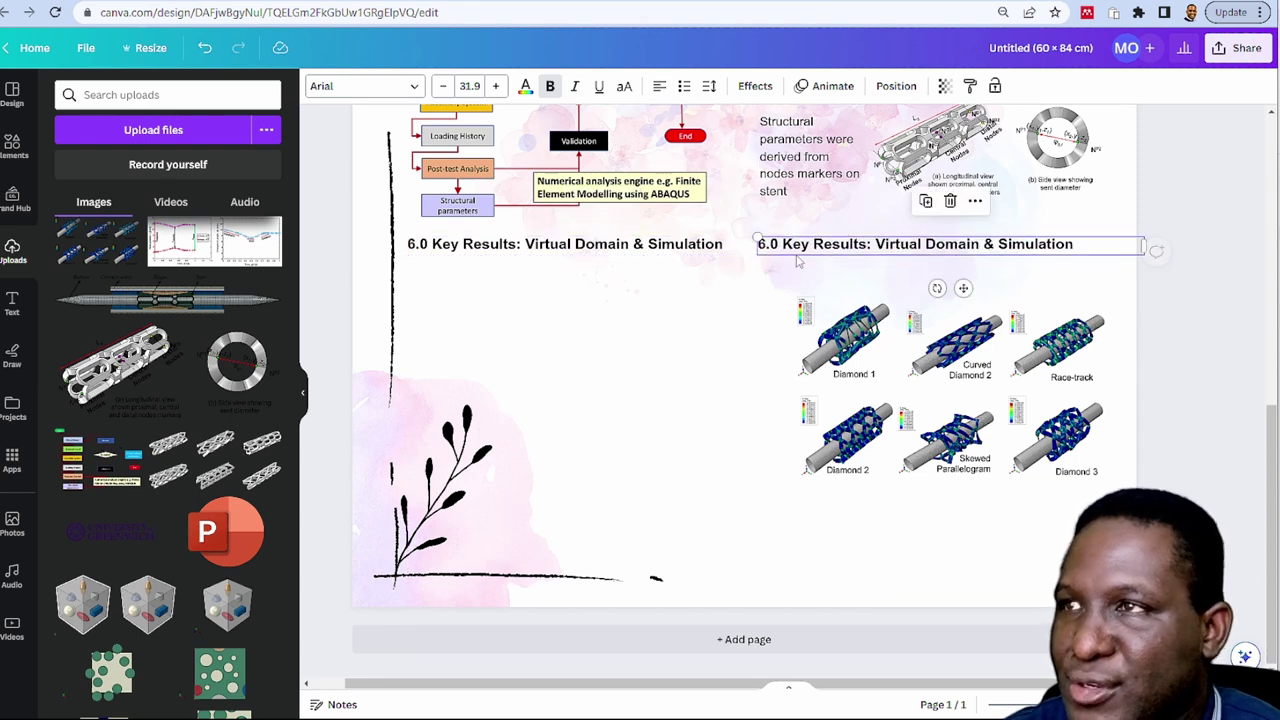
pyautogui.click(410, 243)
pyautogui.doubleClick(410, 243)
pyautogui.press('Escape')
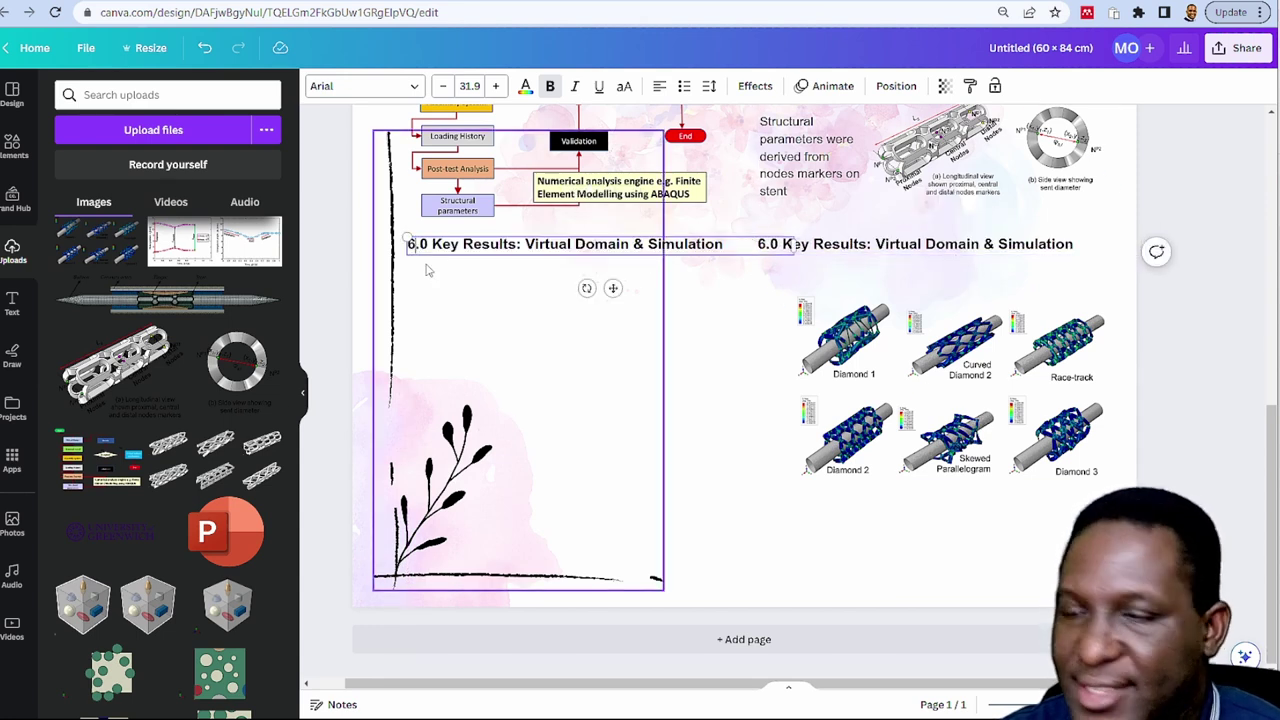
pyautogui.press('BackSpace')
pyautogui.write('5')
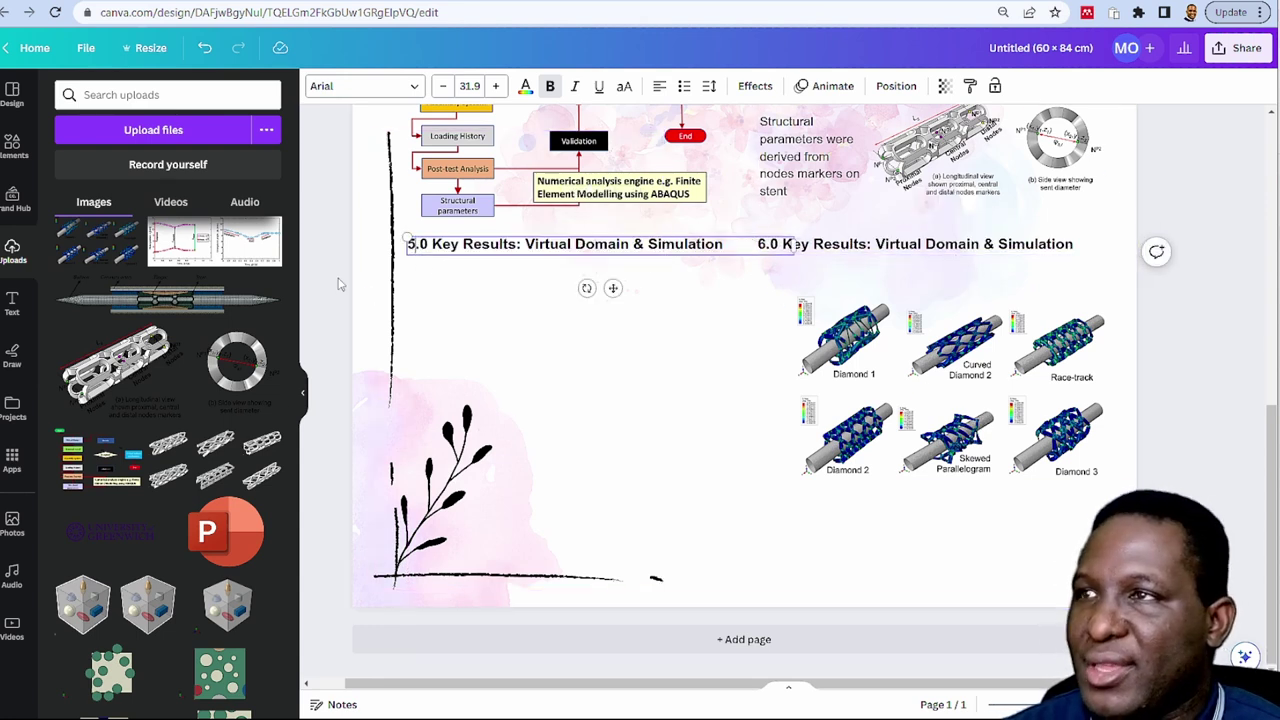
pyautogui.click(340, 284)
# Nudge the stent results up under the 6.0 heading, then go to the Word report
pyautogui.moveTo(899, 396); pyautogui.dragTo(870, 362)
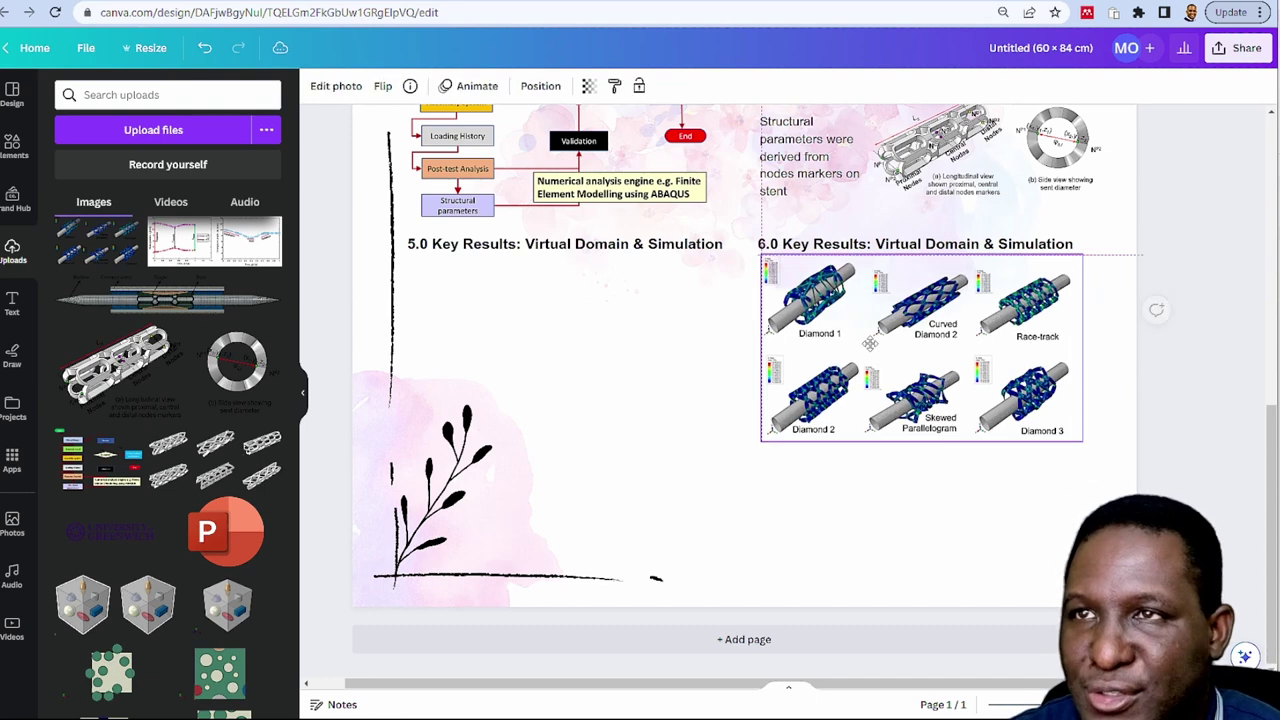
pyautogui.press('Escape')
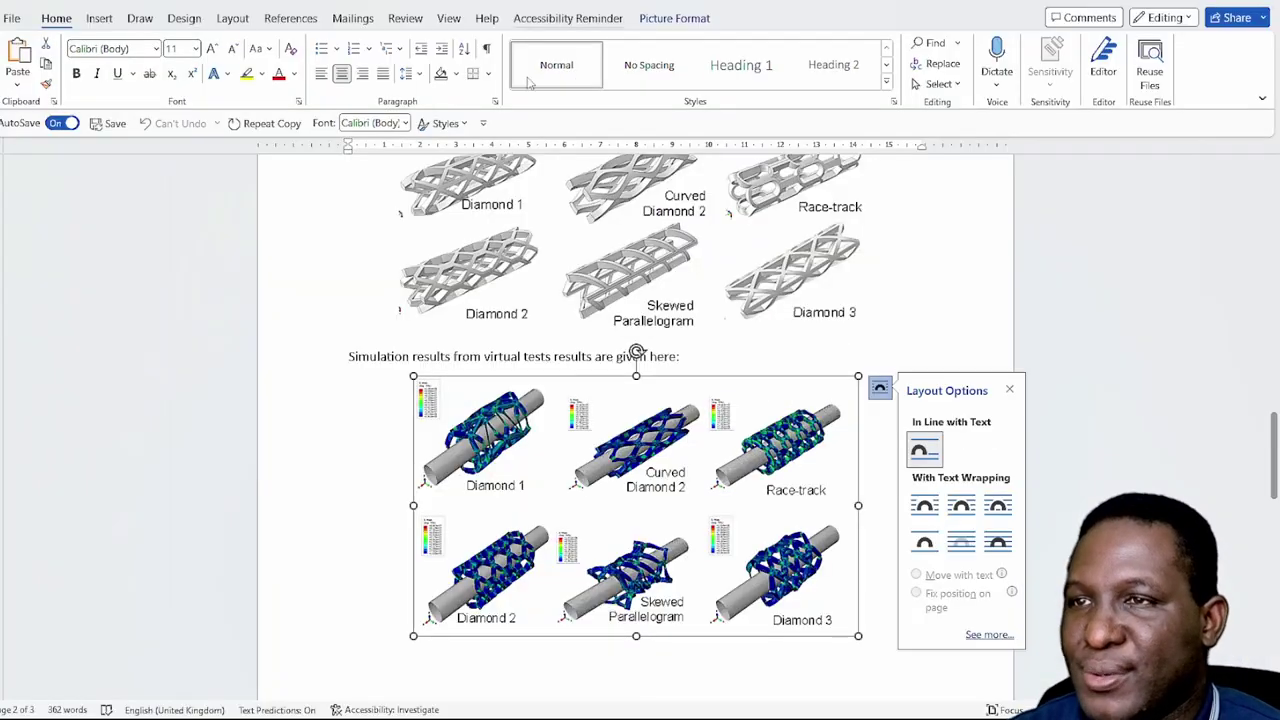
pyautogui.scroll(-10, 597, 286)
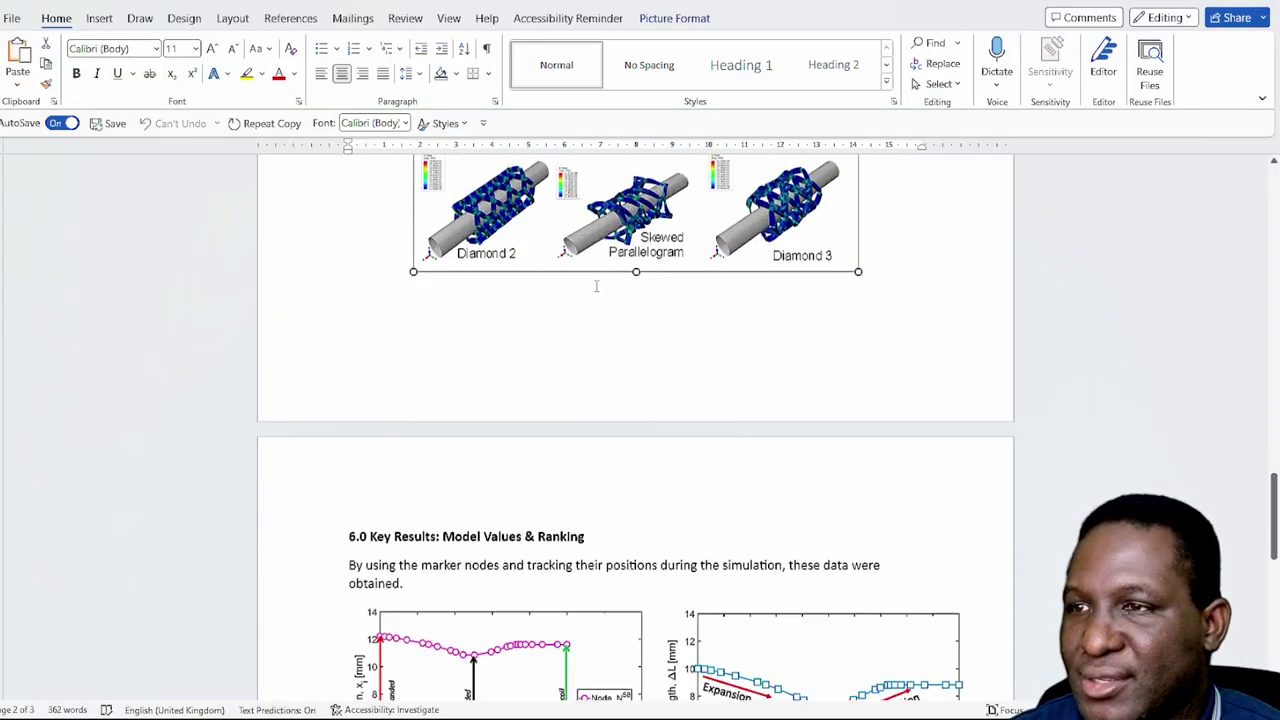
# Select the radial recoil, retraction and foreshortening bar chart in Word's 6.0 section, then return to Canva
pyautogui.scroll(-8, 584, 295)
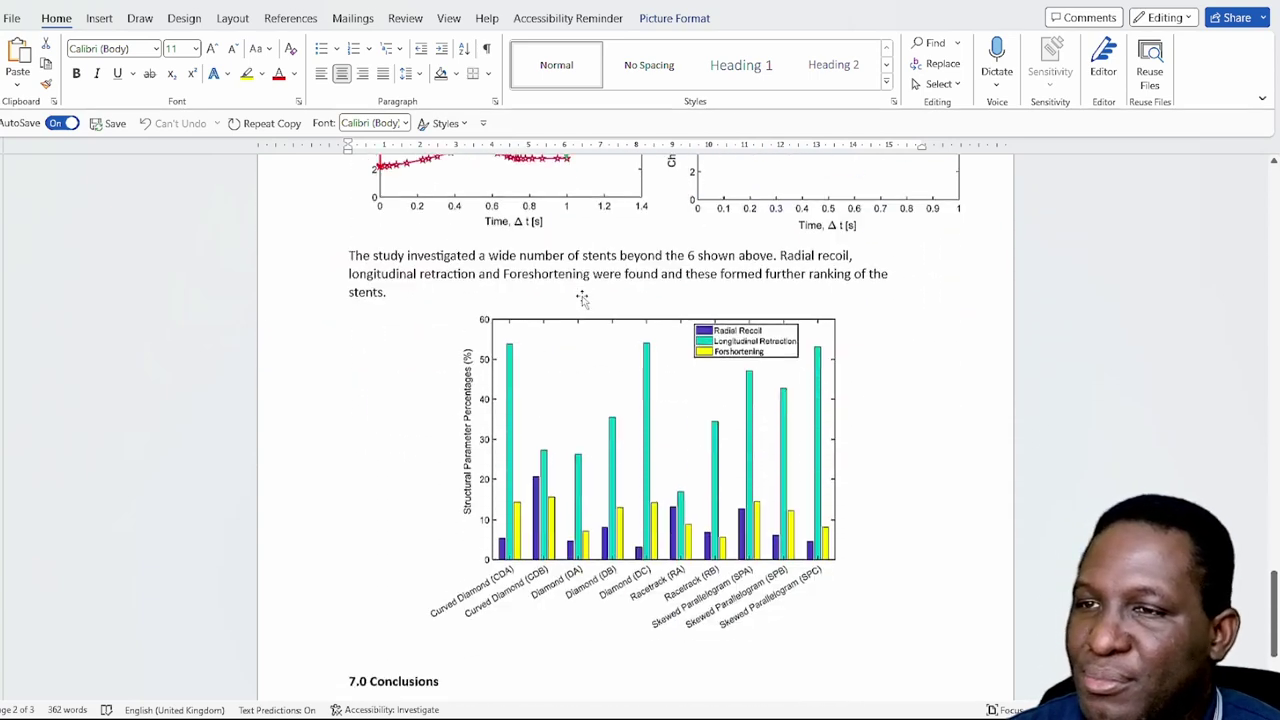
pyautogui.scroll(2, 583, 302)
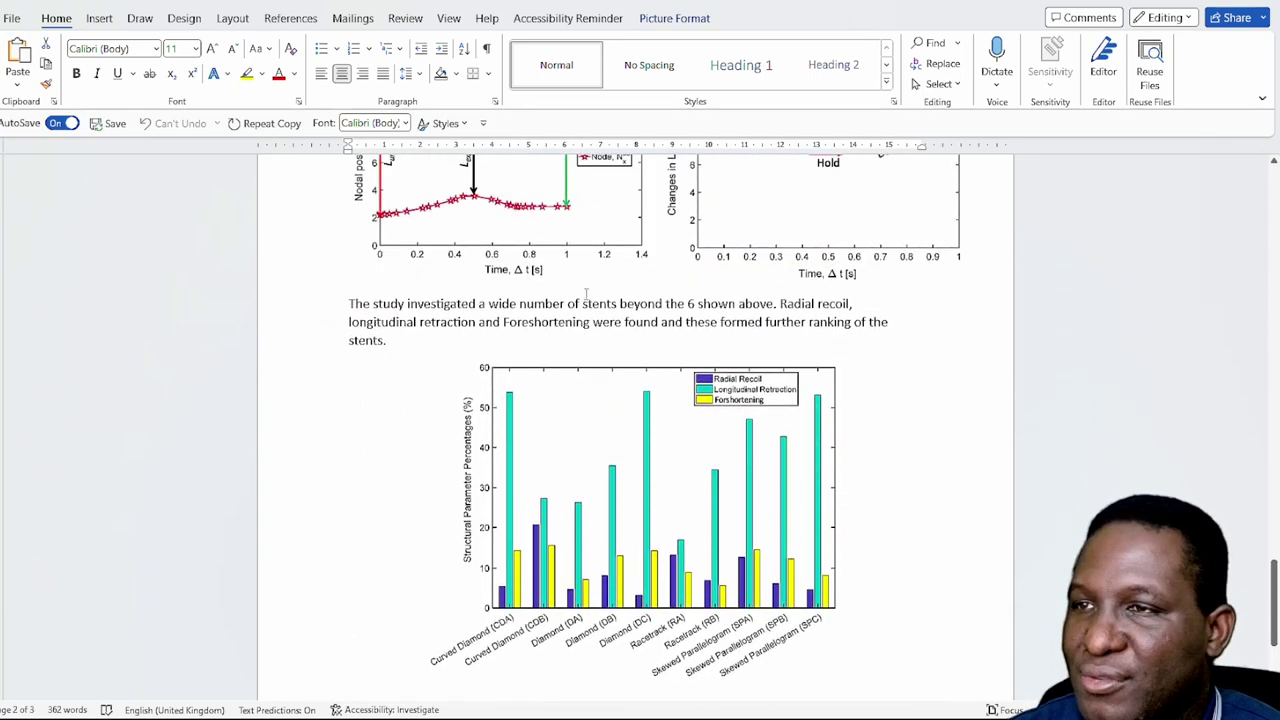
pyautogui.click(670, 483)
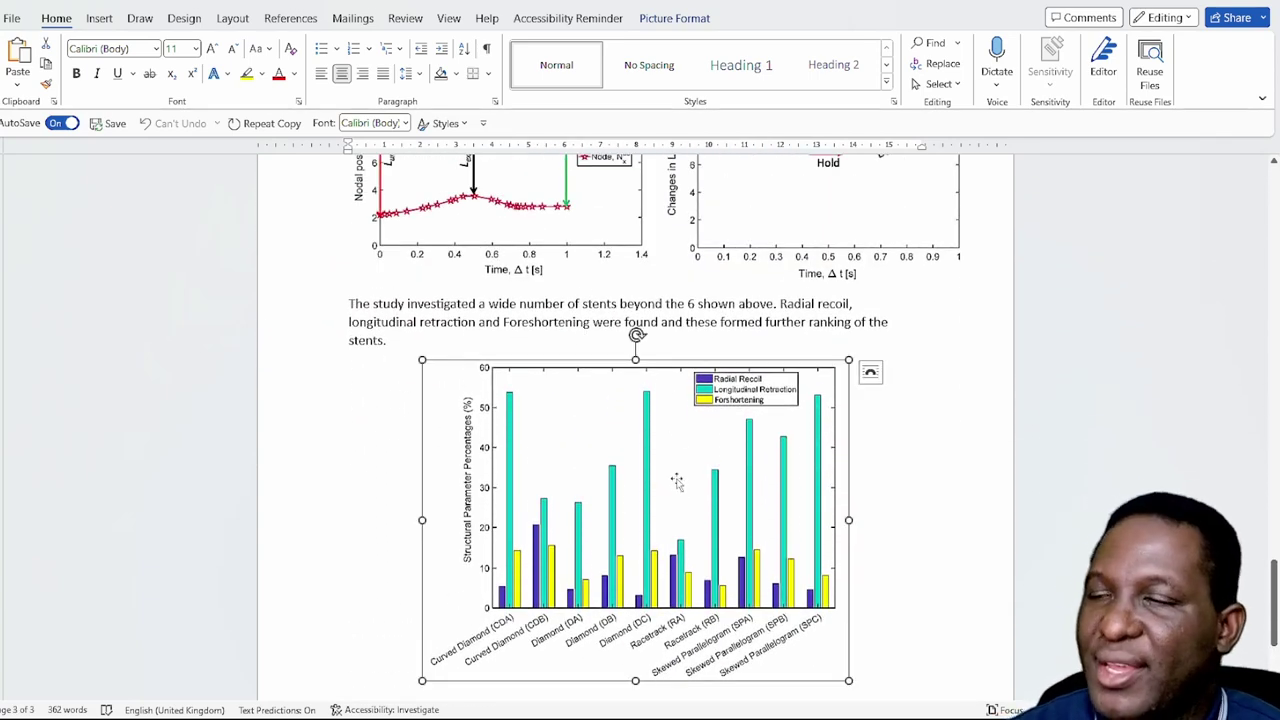
pyautogui.hotkey('alt', 'Tab')
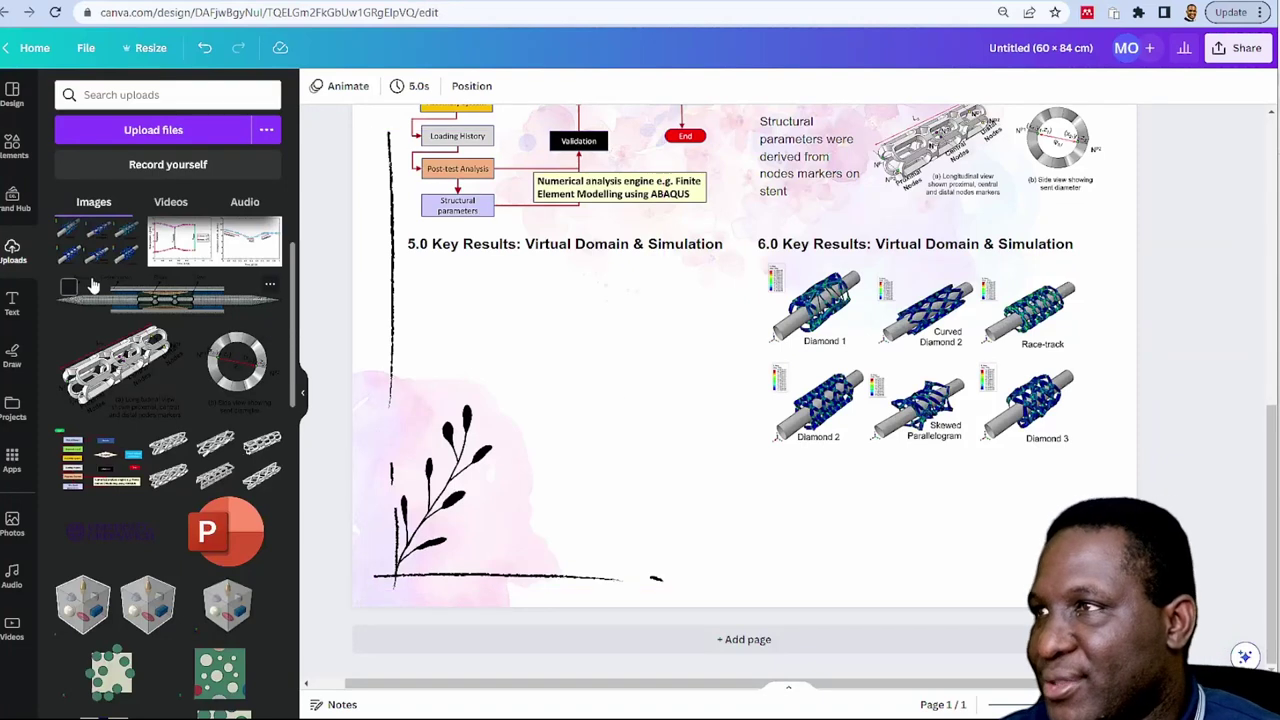
# Place the structural parameter bar chart from Uploads under the 5.0 heading, resized to fit the left column
pyautogui.scroll(1, 118, 352)
pyautogui.moveTo(97, 270); pyautogui.dragTo(803, 502)
pyautogui.moveTo(968, 574); pyautogui.dragTo(591, 334)
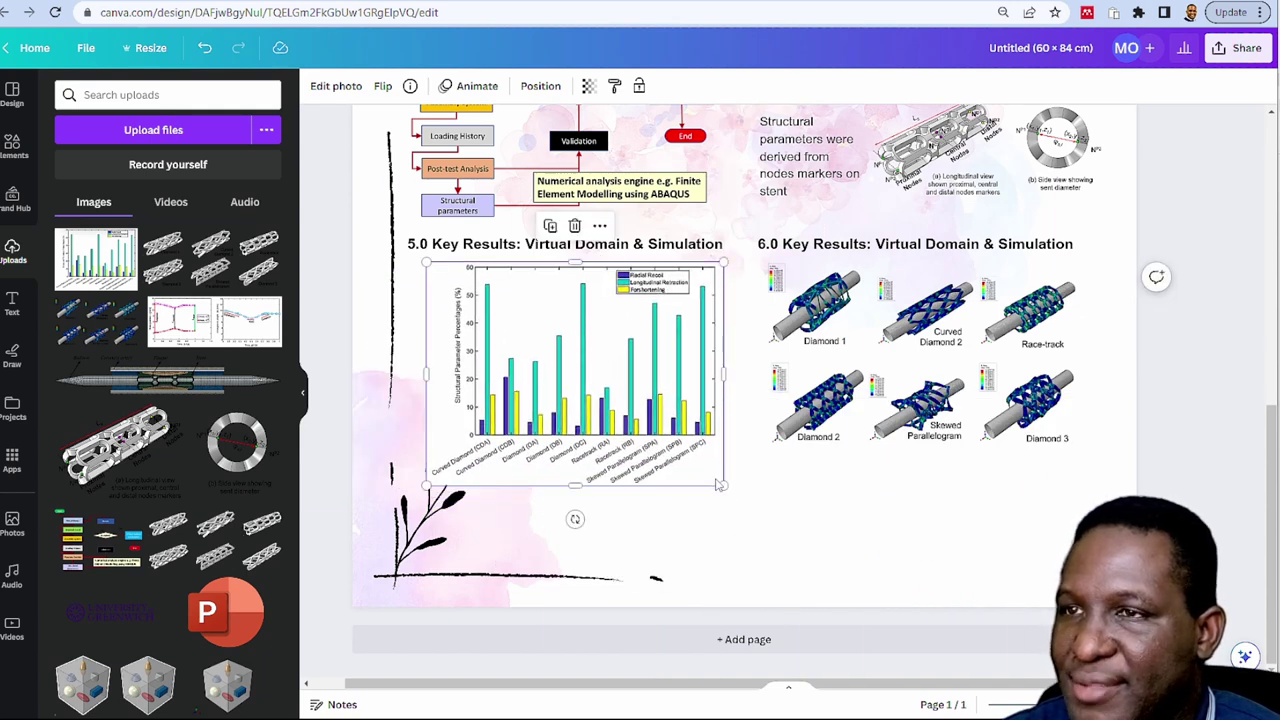
pyautogui.moveTo(724, 485); pyautogui.dragTo(749, 505)
pyautogui.moveTo(529, 408); pyautogui.dragTo(511, 398)
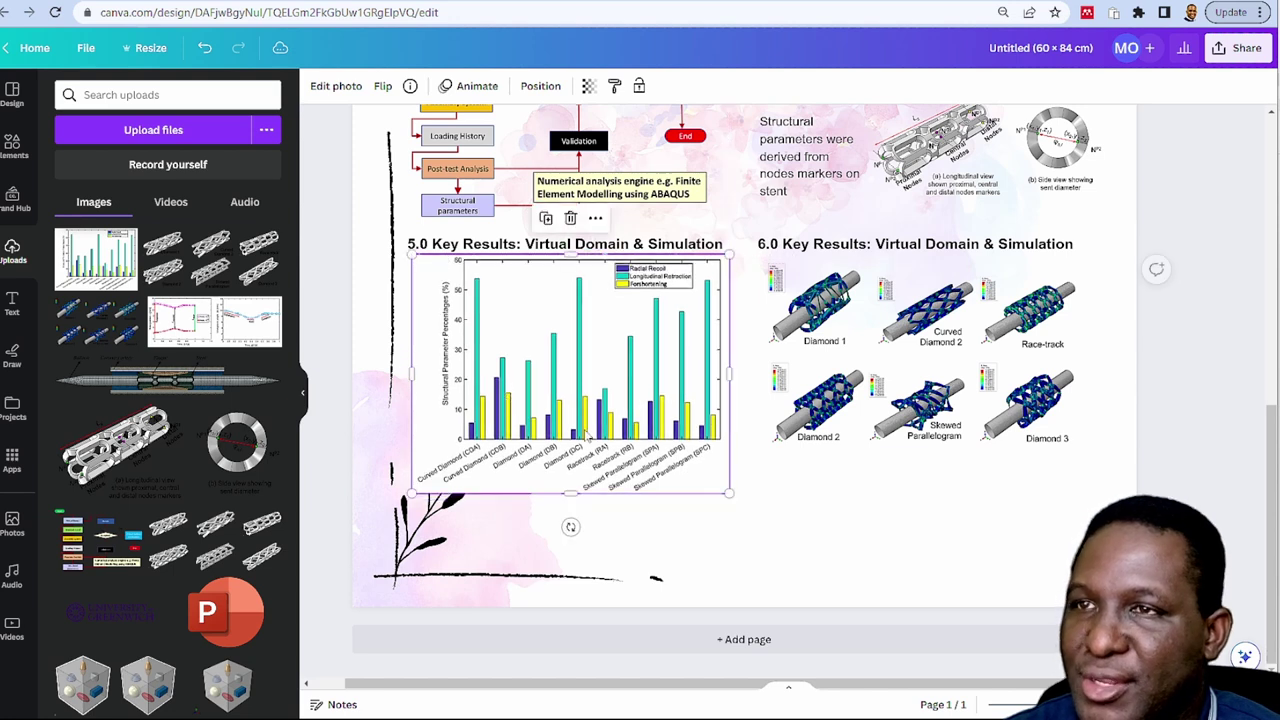
pyautogui.click(864, 499)
pyautogui.click(712, 470)
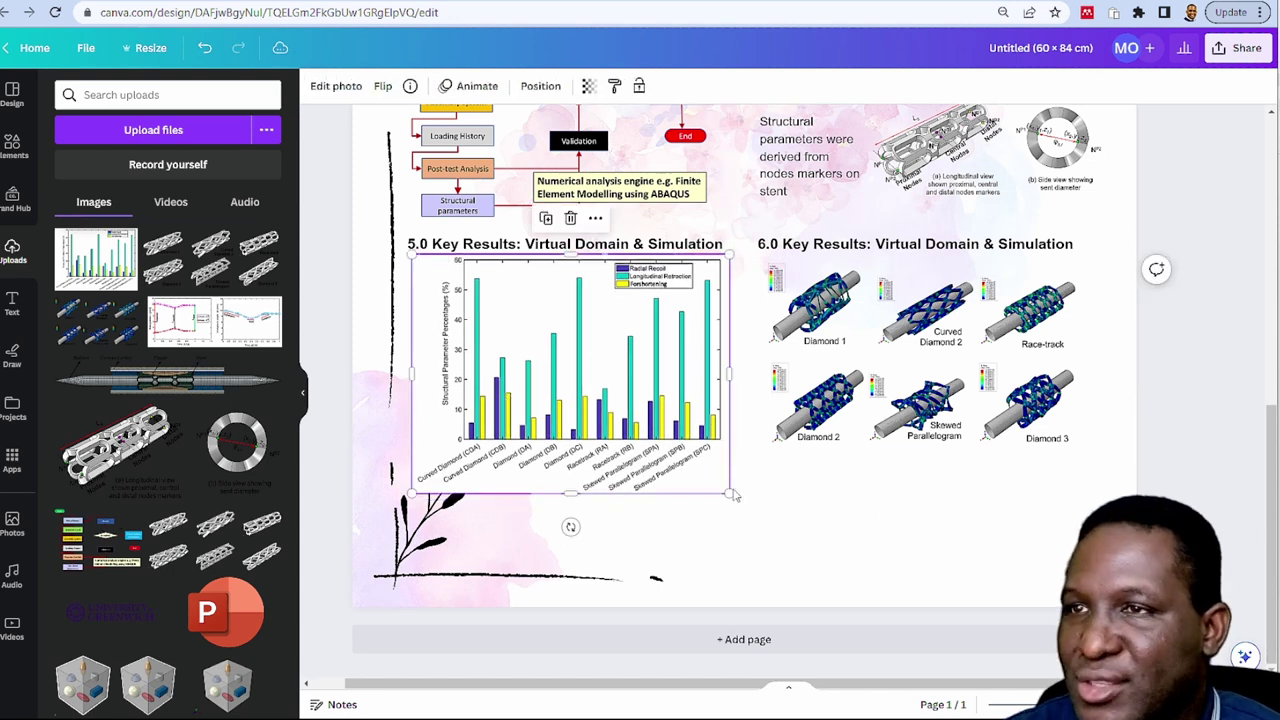
pyautogui.moveTo(727, 495); pyautogui.dragTo(700, 471)
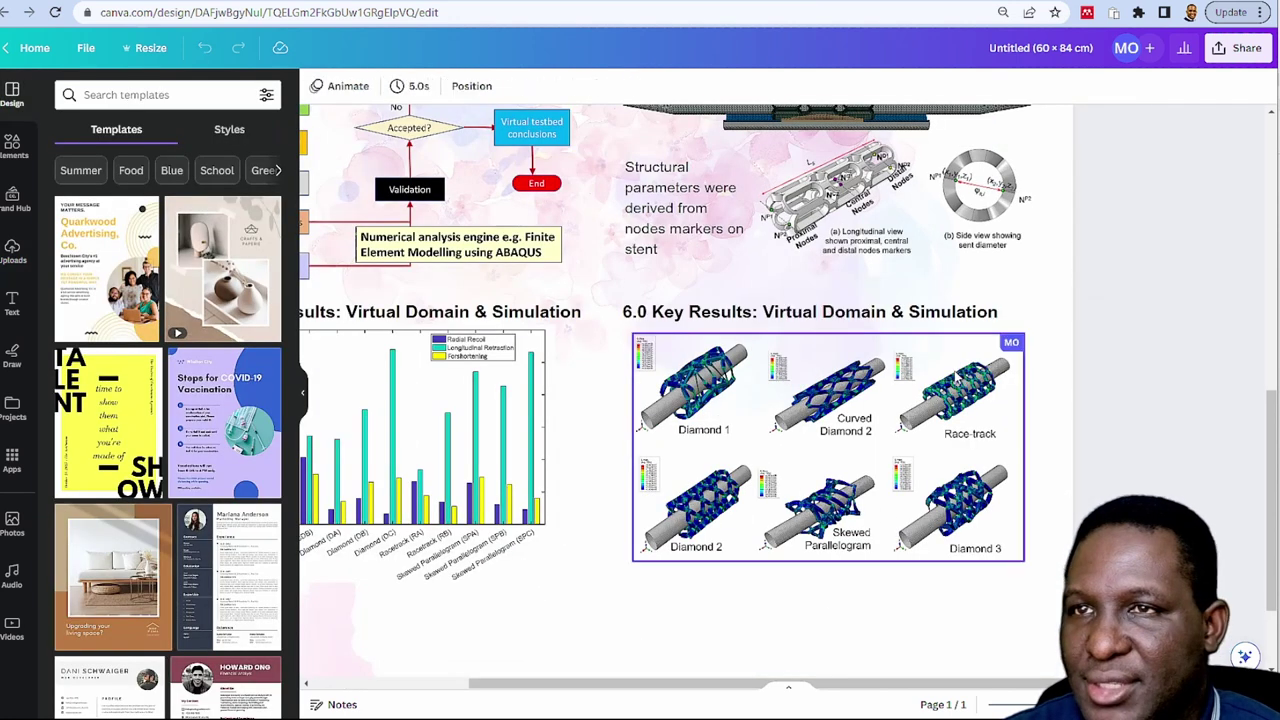
pyautogui.click(907, 379)
pyautogui.click(1115, 409)
pyautogui.click(951, 417)
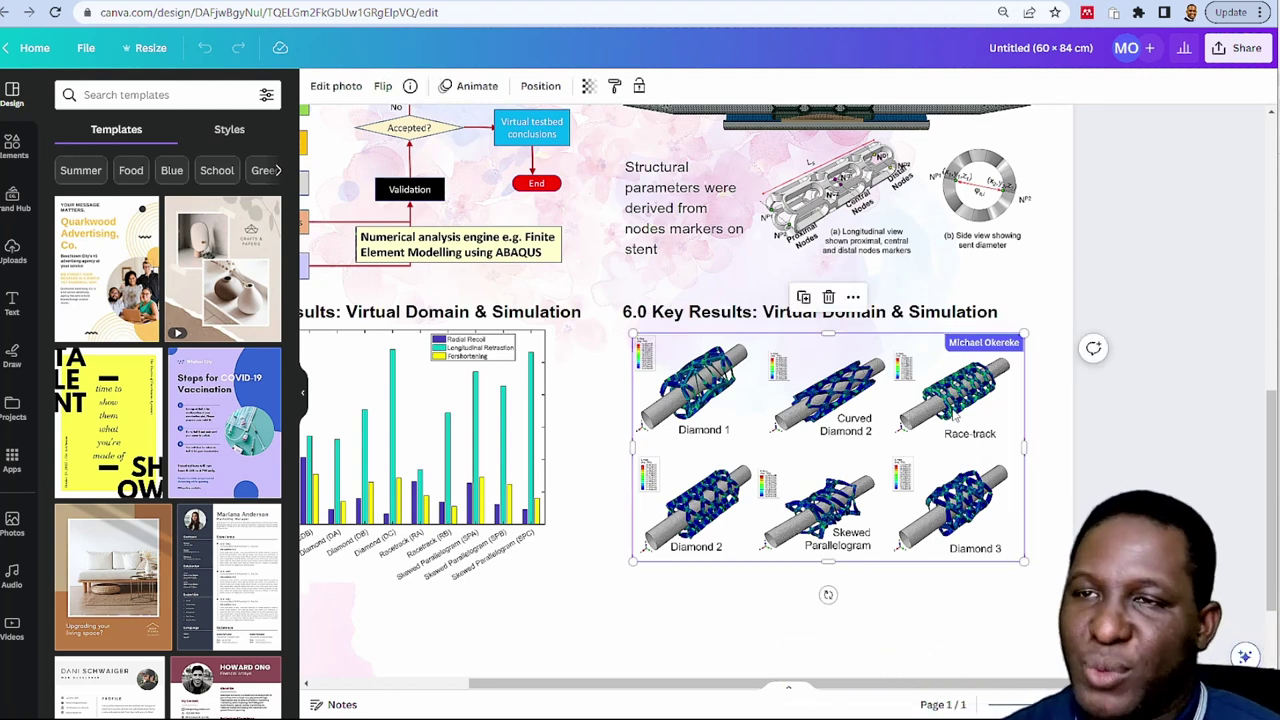
# Shrink the stent results image group and check its layout against the 5.0 bar chart
pyautogui.moveTo(1022, 560); pyautogui.dragTo(999, 527)
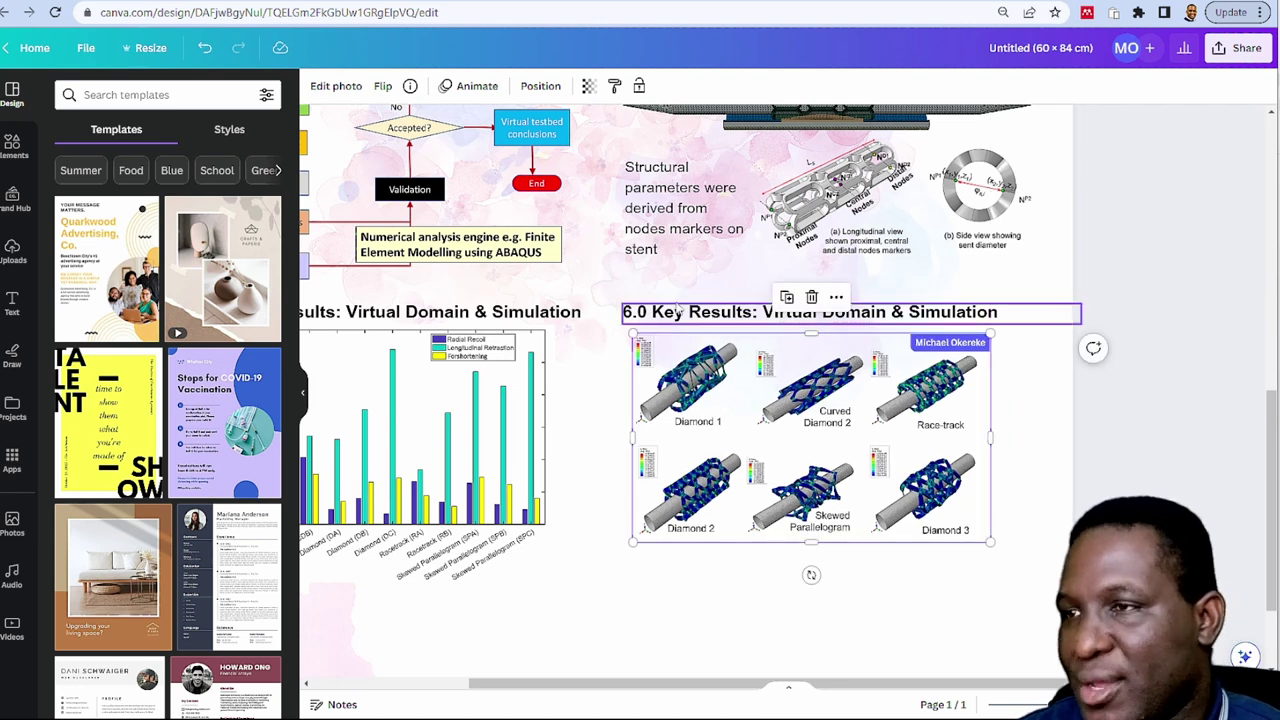
pyautogui.scroll(-2, 690, 458)
pyautogui.hscroll(-2, 767, 553)
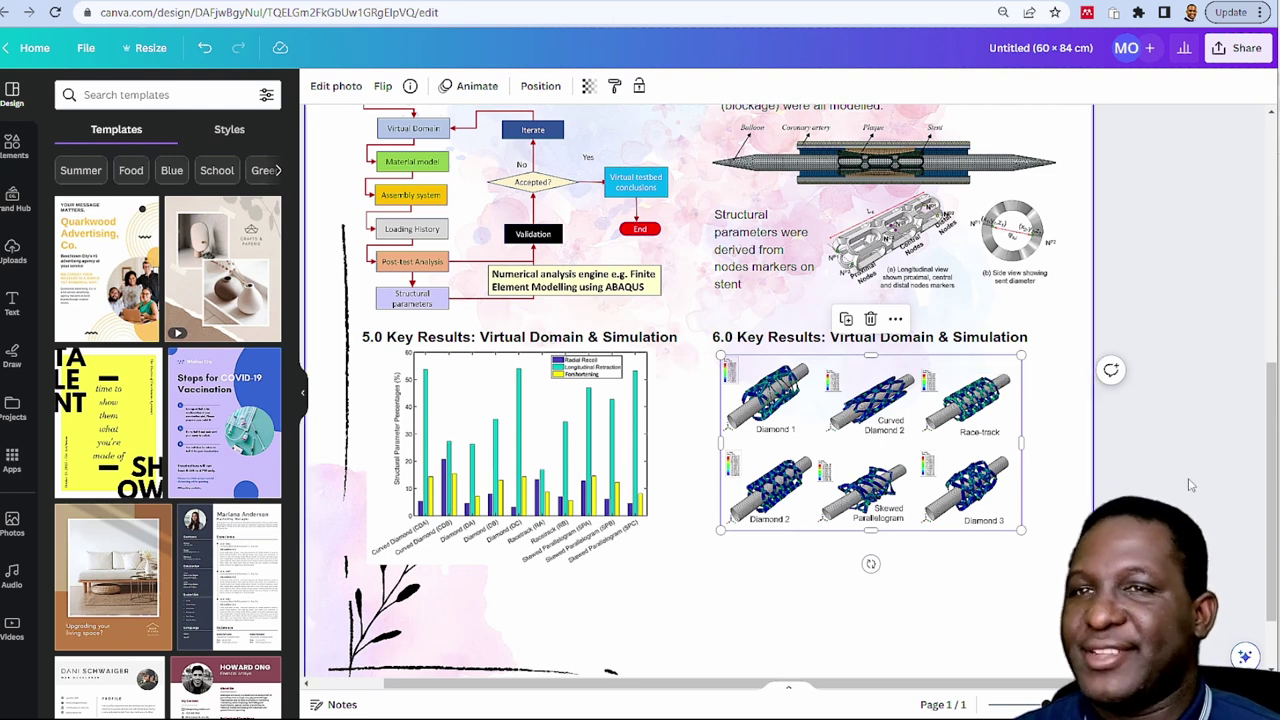
pyautogui.click(516, 452)
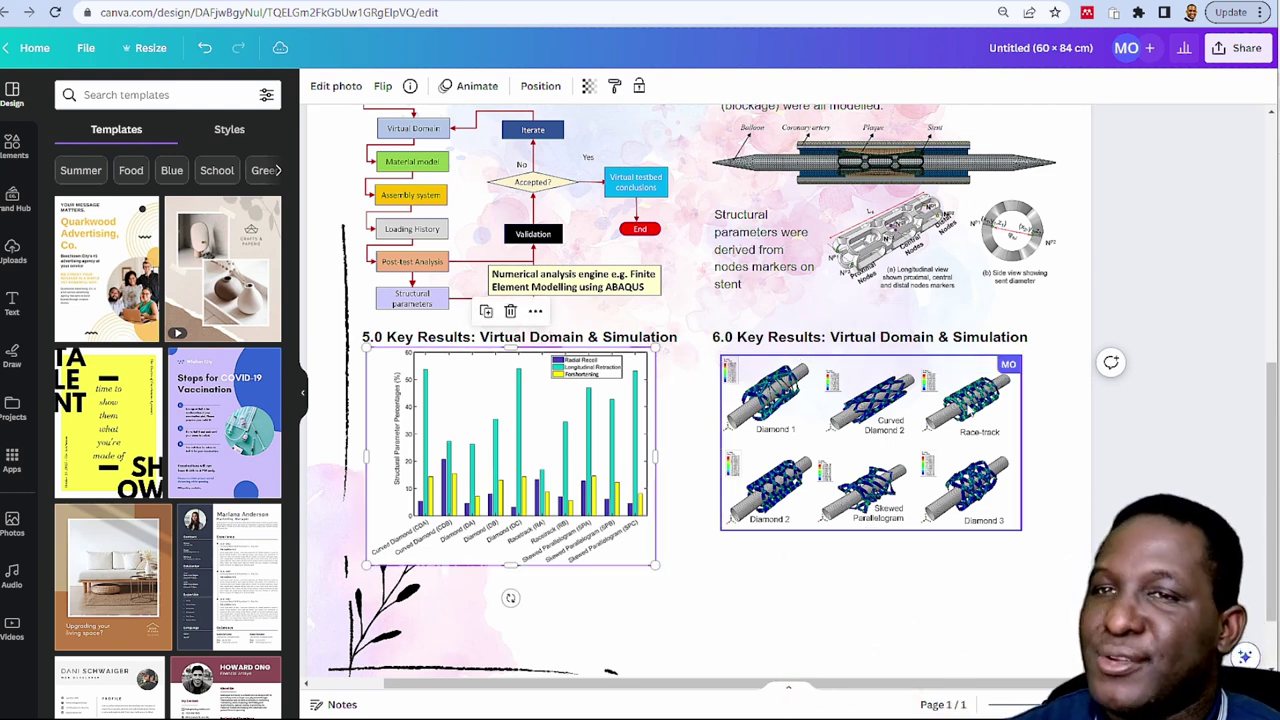
pyautogui.moveTo(1143, 443); pyautogui.dragTo(572, 428)
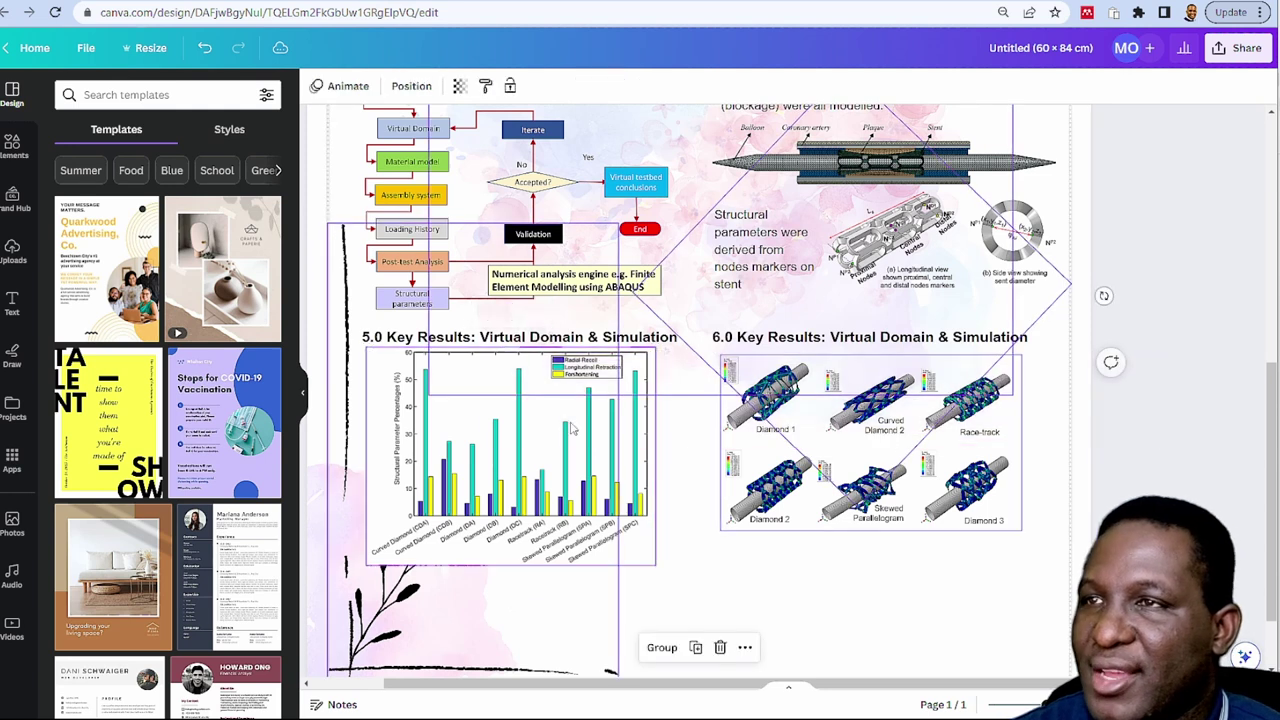
pyautogui.click(1145, 462)
pyautogui.scroll(-2, 812, 415)
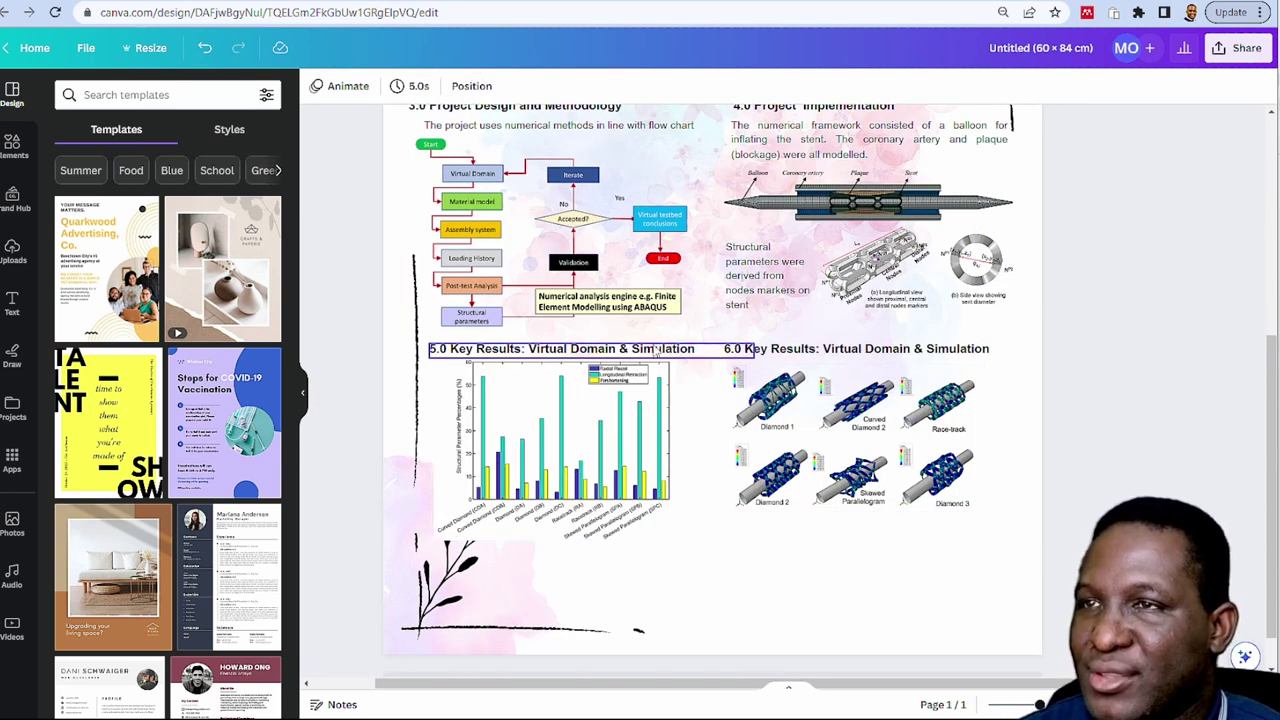
# Copy the 6.0 heading below the chart for 7.0 Conclusions and select Word's 6.0 heading text
pyautogui.click(820, 352)
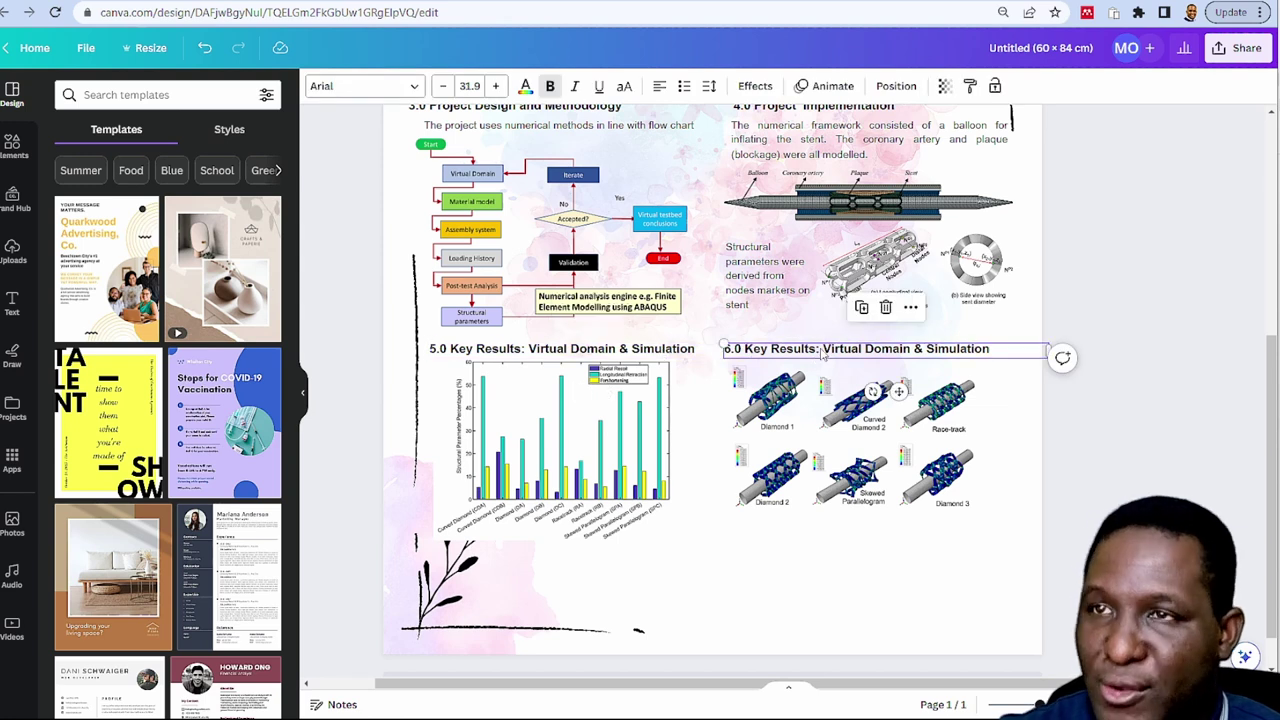
pyautogui.moveTo(822, 353); pyautogui.dragTo(583, 556)
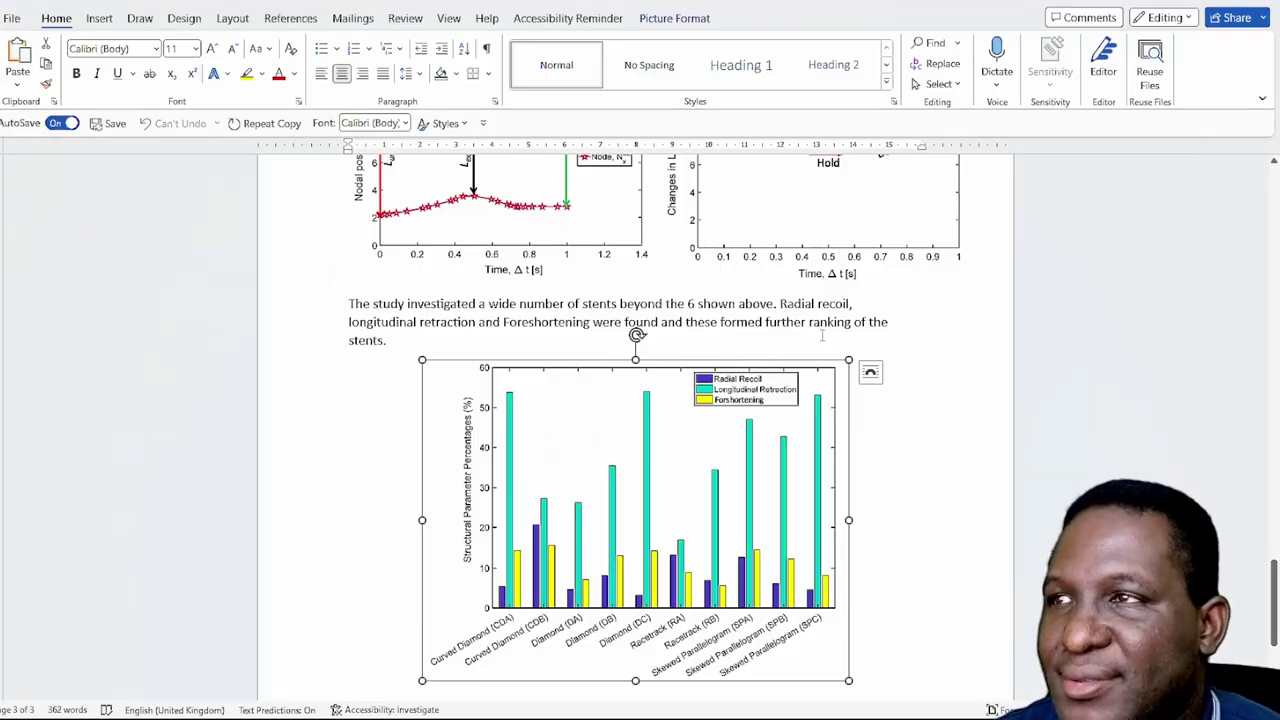
pyautogui.scroll(10, 822, 337)
pyautogui.moveTo(540, 545); pyautogui.dragTo(372, 556)
pyautogui.hotkey('ctrl', 'c')
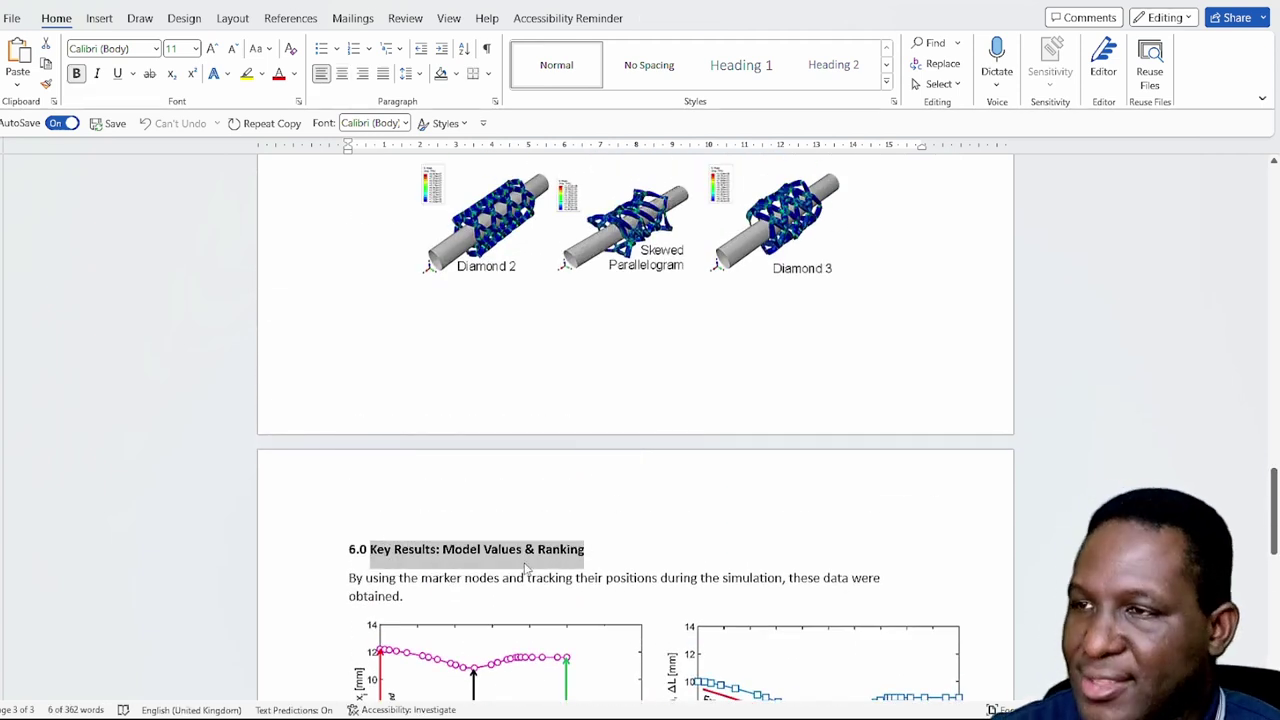
pyautogui.hotkey('alt', 'Tab')
# Retitle section 6.0 as 'Key Results: Model Values & Ranking' using the wording copied from Word
pyautogui.click(836, 350)
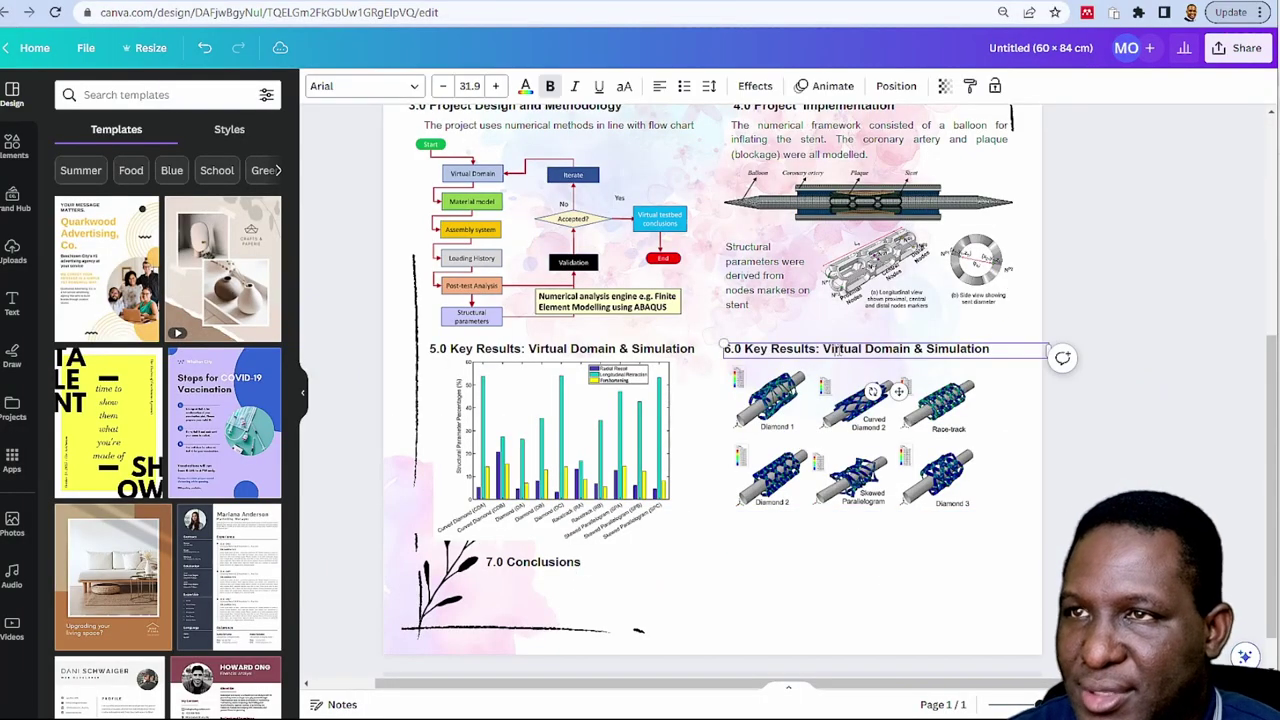
pyautogui.moveTo(959, 351); pyautogui.dragTo(761, 349)
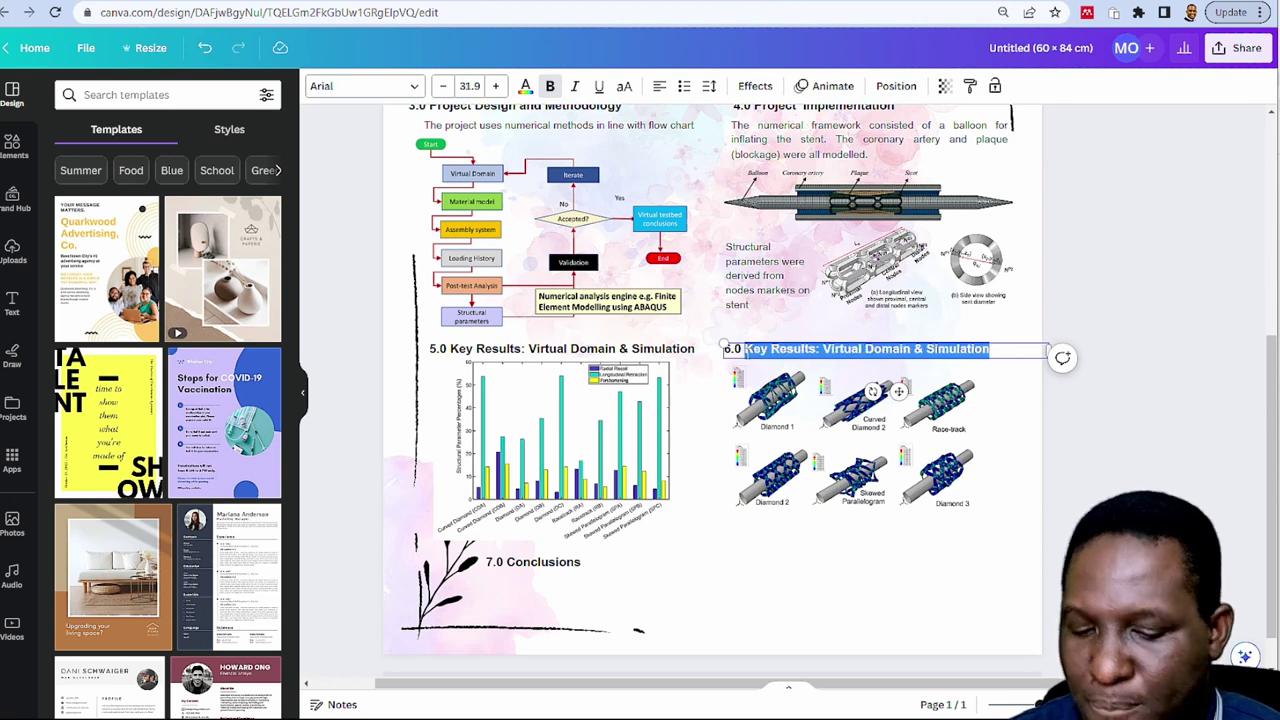
pyautogui.hotkey('ctrl', 'v')
pyautogui.click(1157, 449)
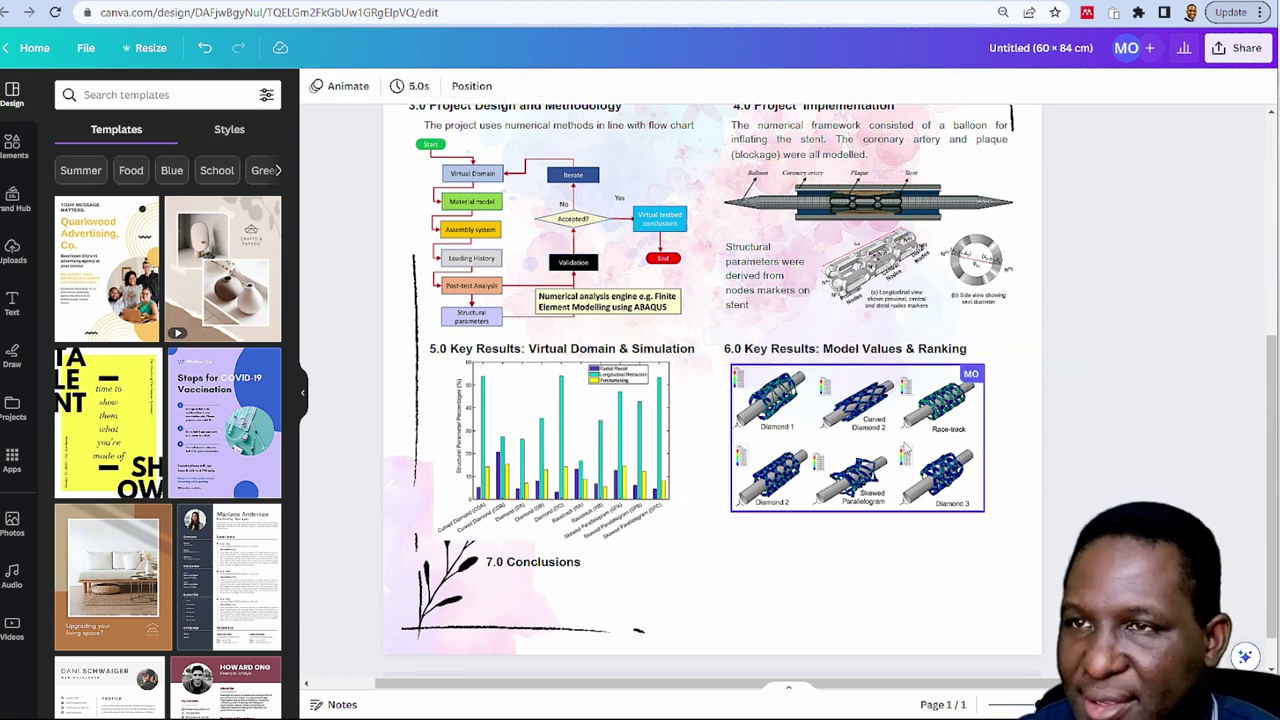
# Enlarge the stent figure group under 6.0 and line up the 7.0 Conclusions heading with the chart
pyautogui.click(736, 510)
pyautogui.moveTo(730, 513); pyautogui.dragTo(702, 534)
pyautogui.moveTo(791, 507); pyautogui.dragTo(804, 508)
pyautogui.moveTo(560, 561); pyautogui.dragTo(557, 559)
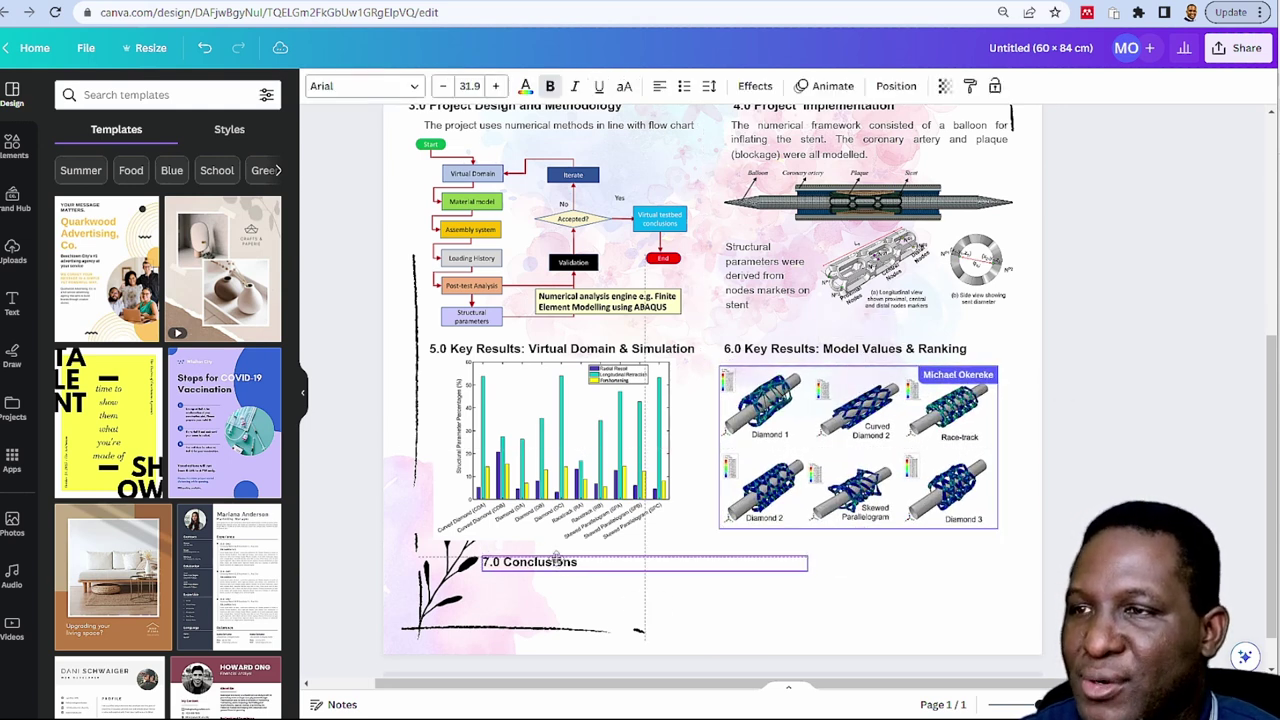
# Copy the 4.0 body text box under 7.0 Conclusions, widen it, and select Word's Conclusions paragraph
pyautogui.scroll(3, 582, 290)
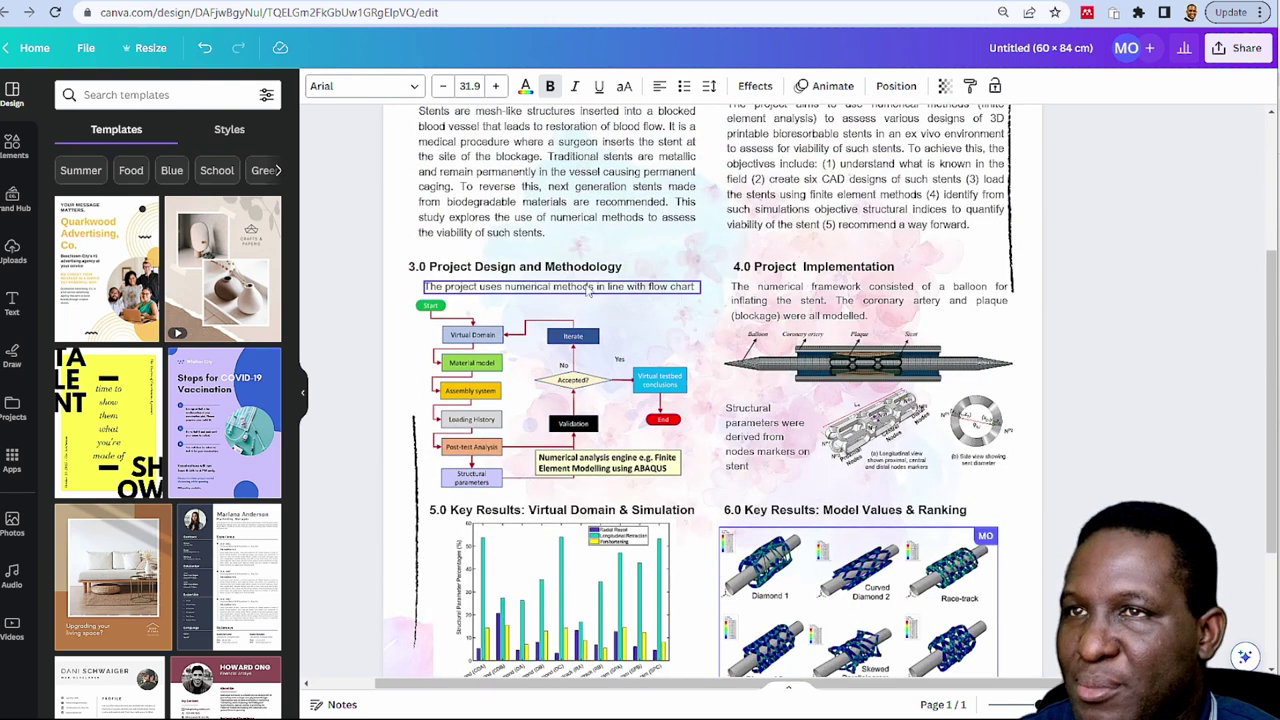
pyautogui.click(862, 316)
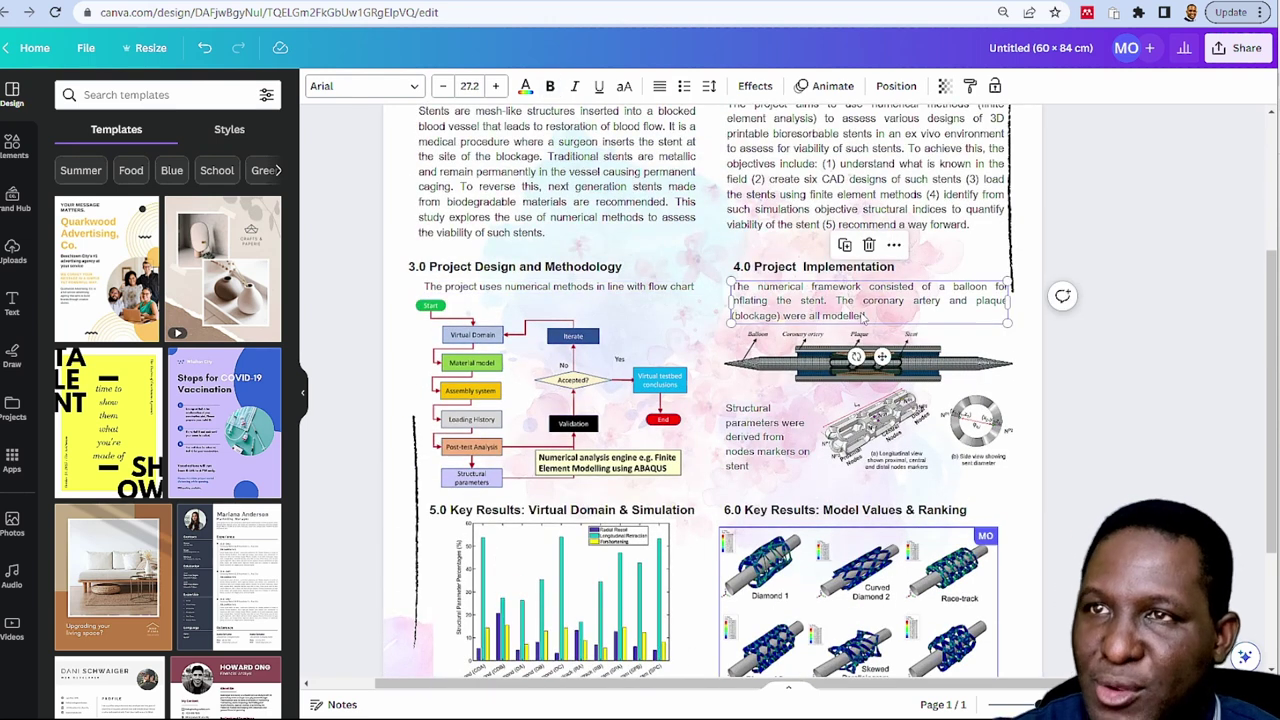
pyautogui.moveTo(862, 316); pyautogui.dragTo(1127, 624)
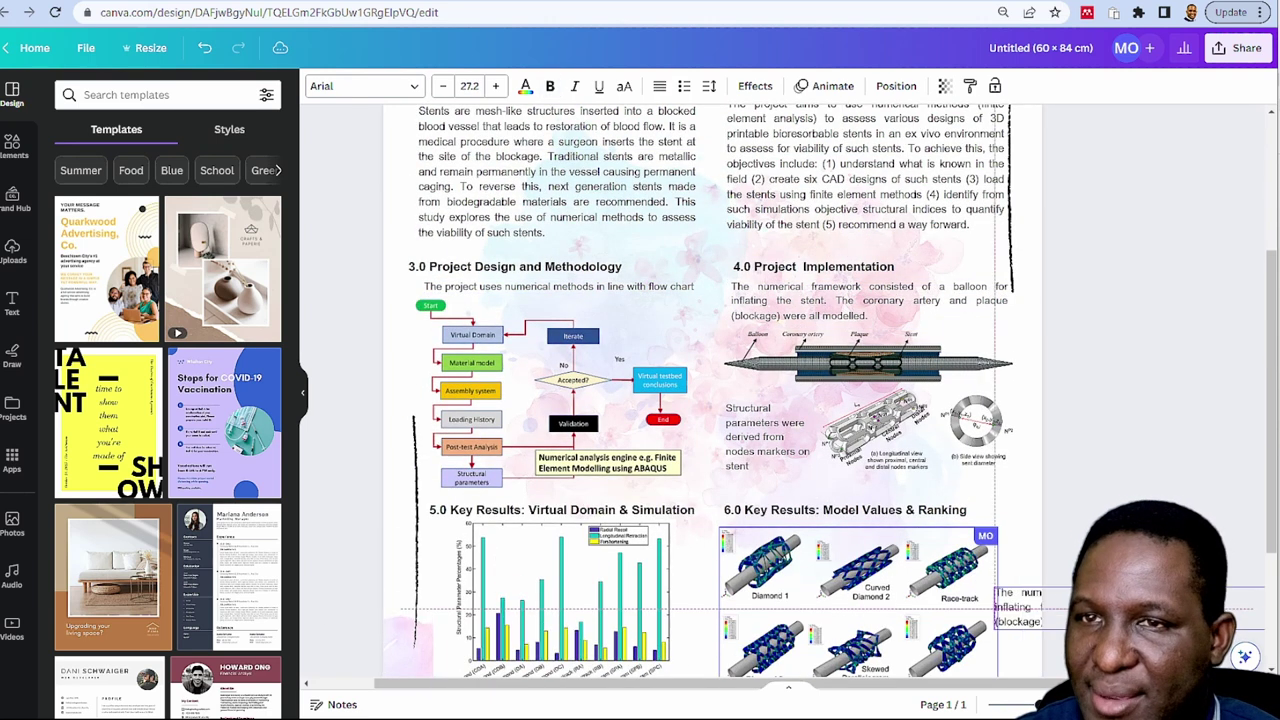
pyautogui.scroll(-2, 1045, 440)
pyautogui.moveTo(1043, 517); pyautogui.dragTo(481, 552)
pyautogui.moveTo(755, 548); pyautogui.dragTo(1000, 560)
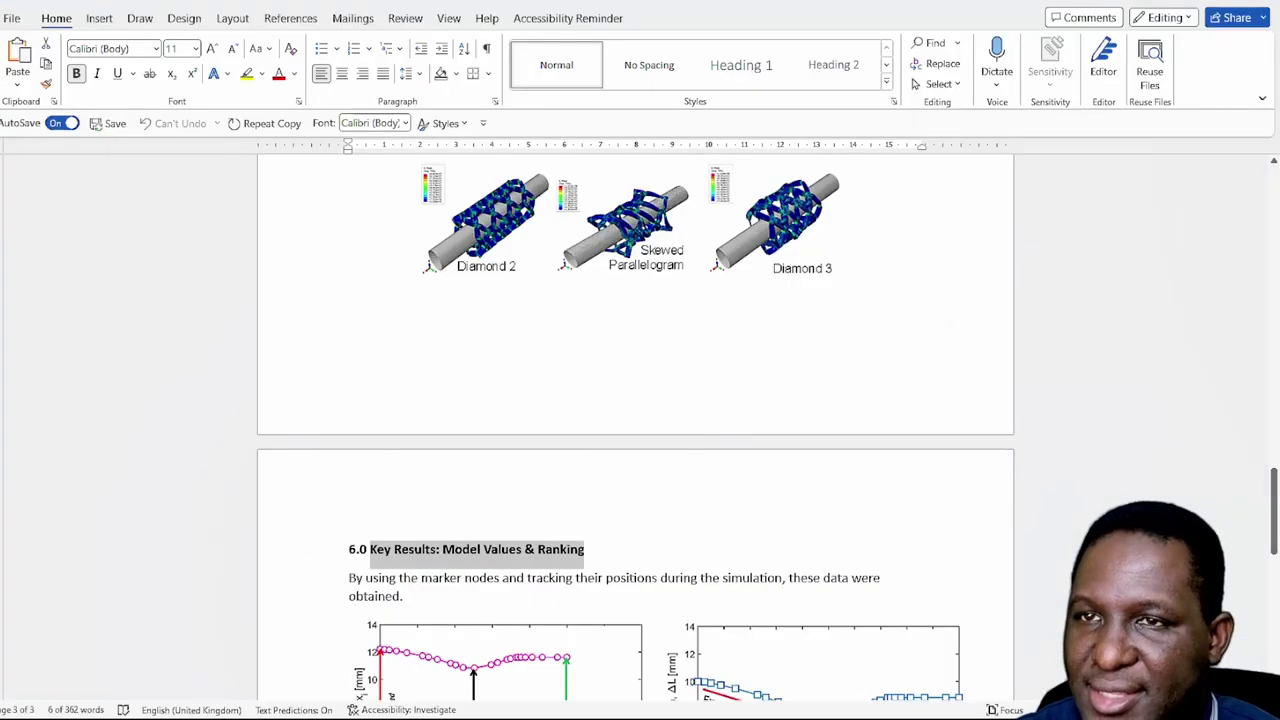
pyautogui.scroll(-10, 752, 527)
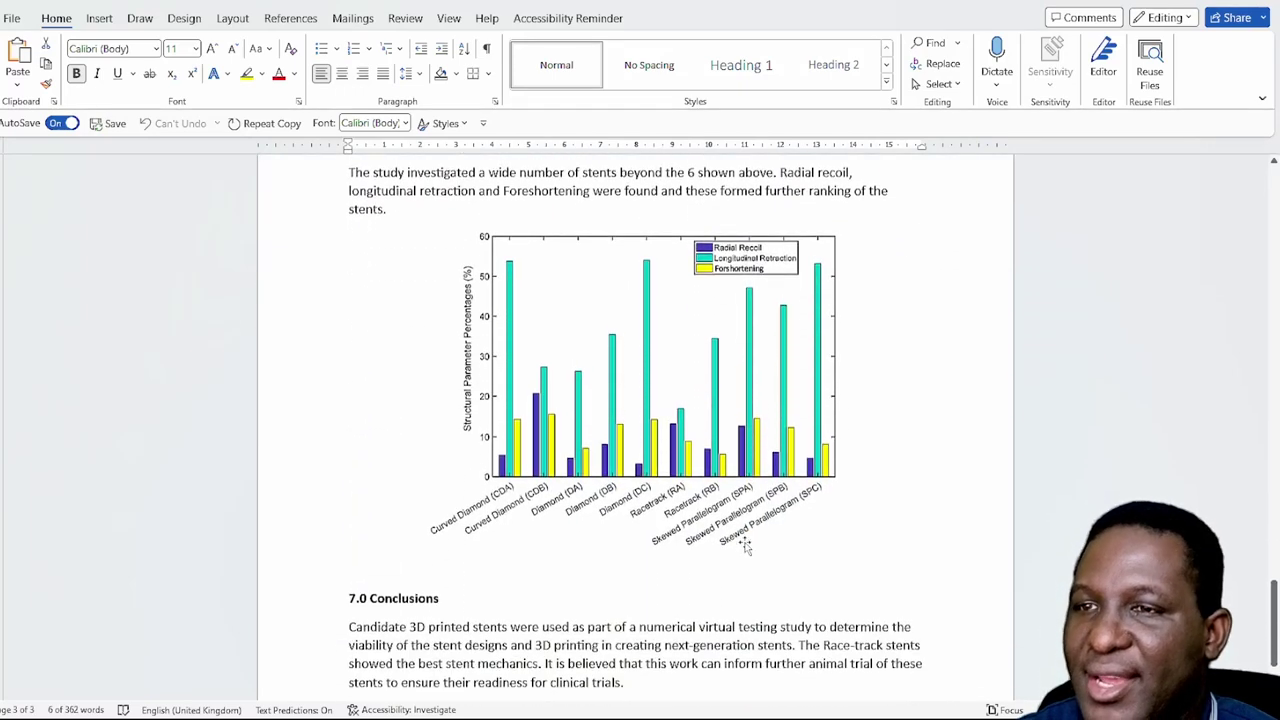
pyautogui.moveTo(627, 550); pyautogui.dragTo(348, 494)
pyautogui.hotkey('ctrl', 'c')
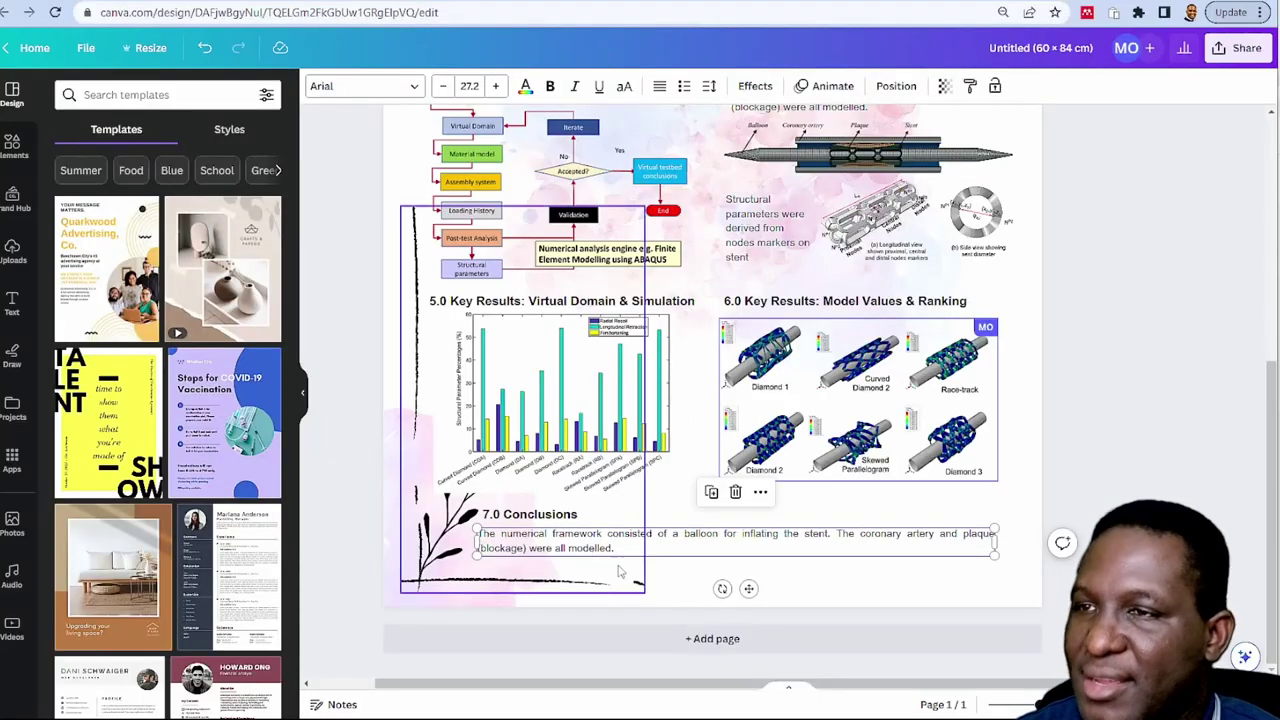
# Replace the placeholder text under 7.0 Conclusions with the pasted Conclusions paragraph from Word
pyautogui.doubleClick(620, 547)
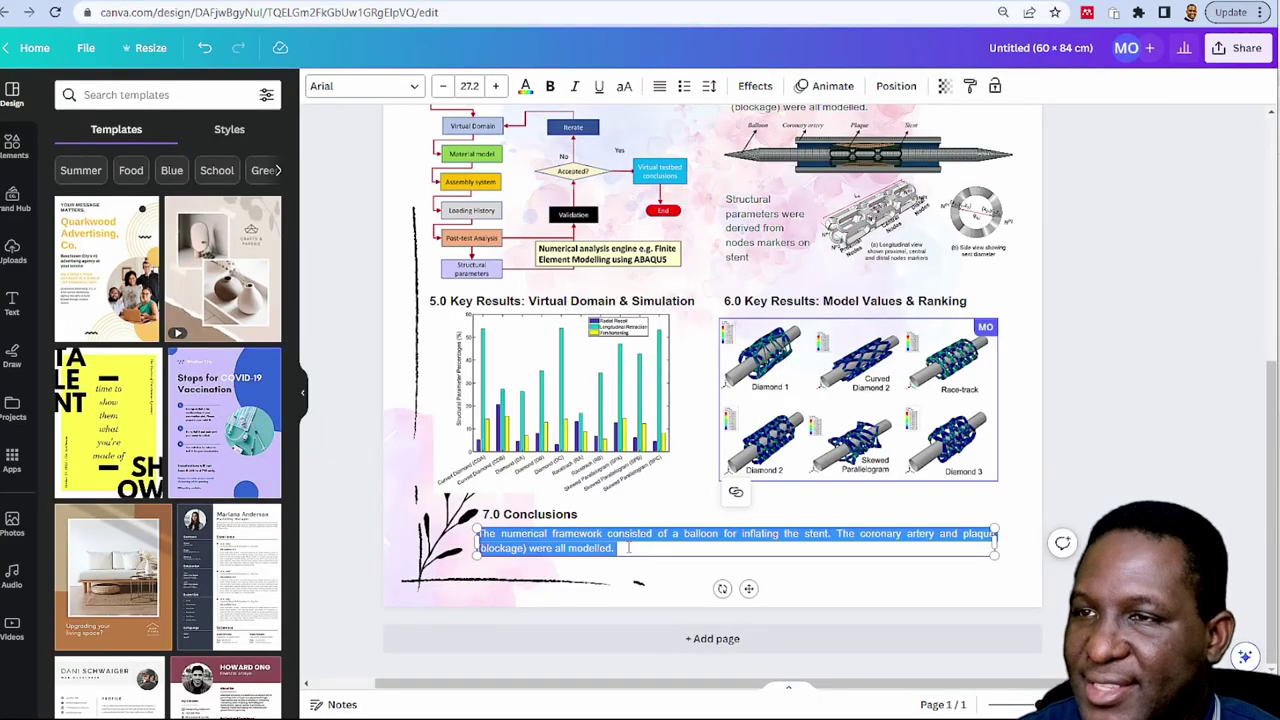
pyautogui.click(625, 548)
pyautogui.hotkey('ctrl', 'a')
pyautogui.hotkey('ctrl', 'v')
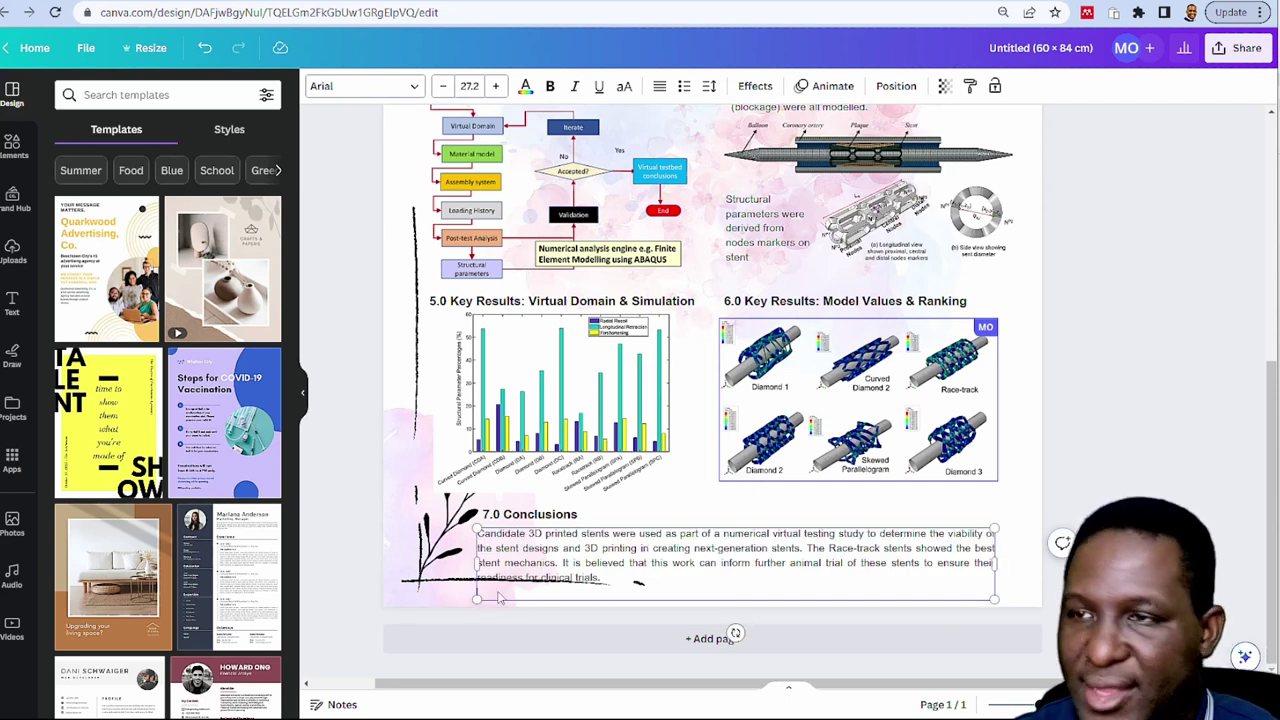
# Align the 7.0 Conclusions heading and widen the paragraph neatly beneath it
pyautogui.moveTo(530, 520); pyautogui.dragTo(530, 510)
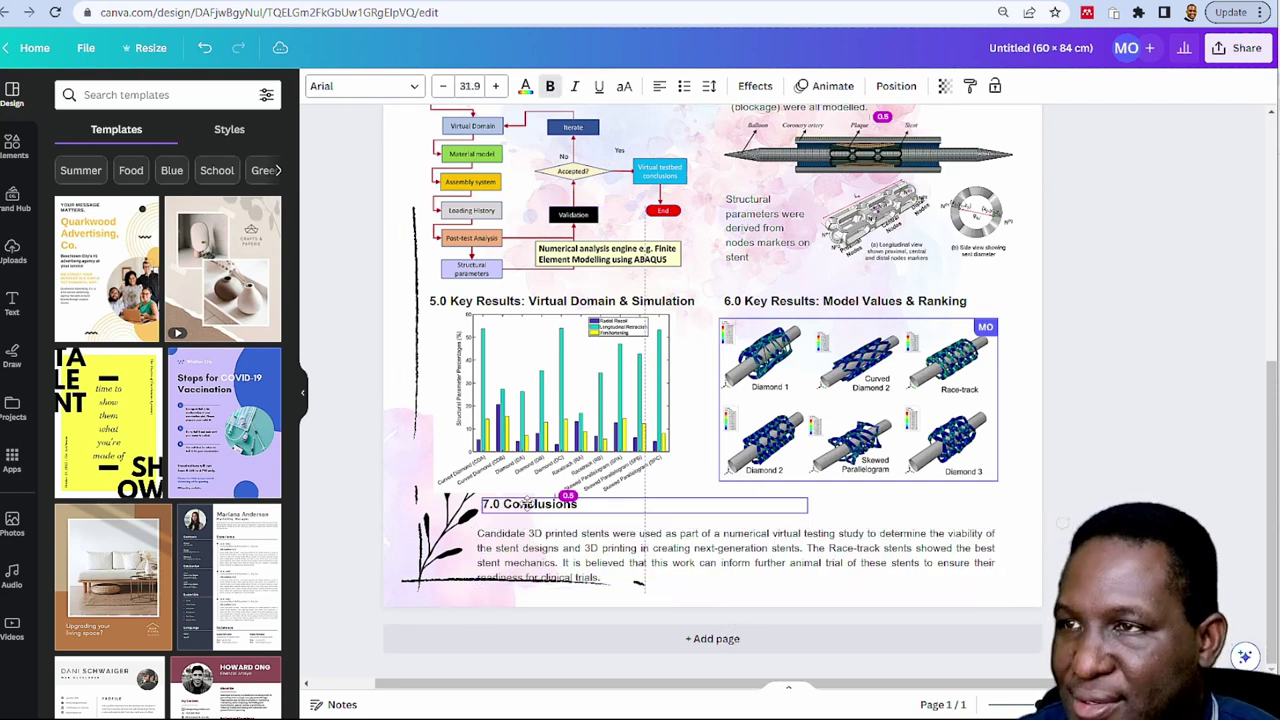
pyautogui.moveTo(483, 565); pyautogui.dragTo(508, 526)
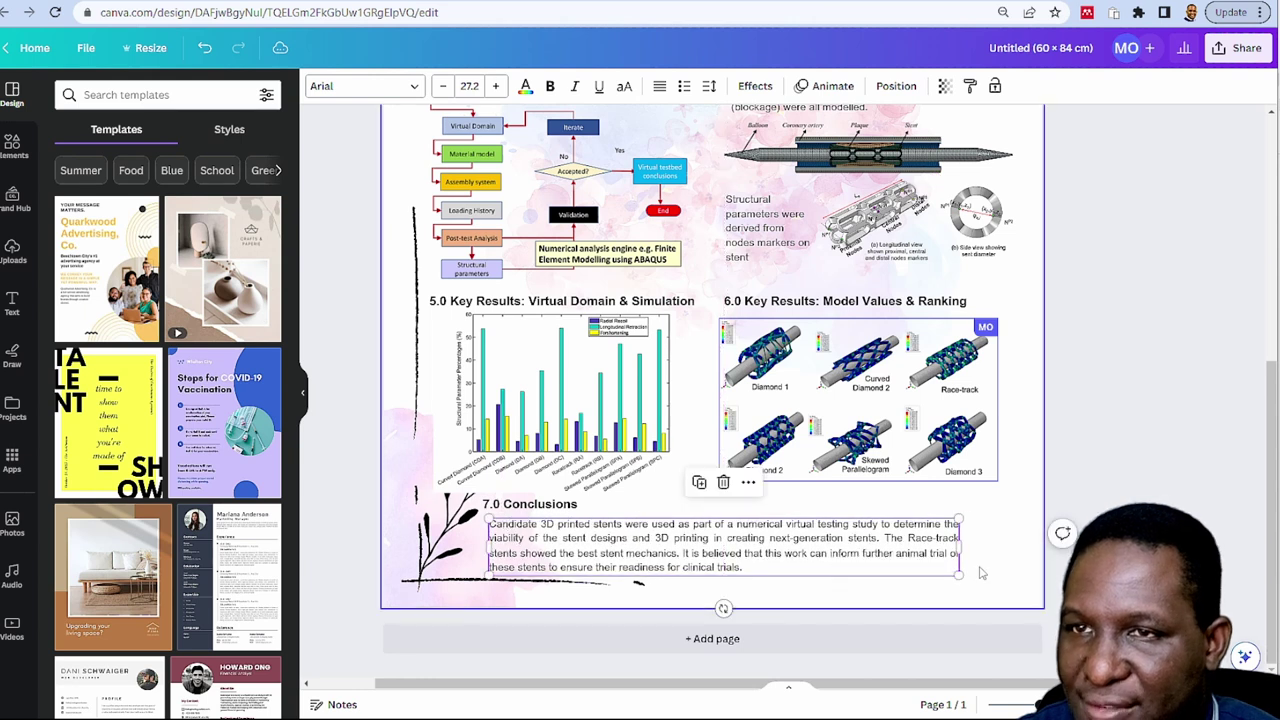
pyautogui.moveTo(959, 545); pyautogui.dragTo(1010, 552)
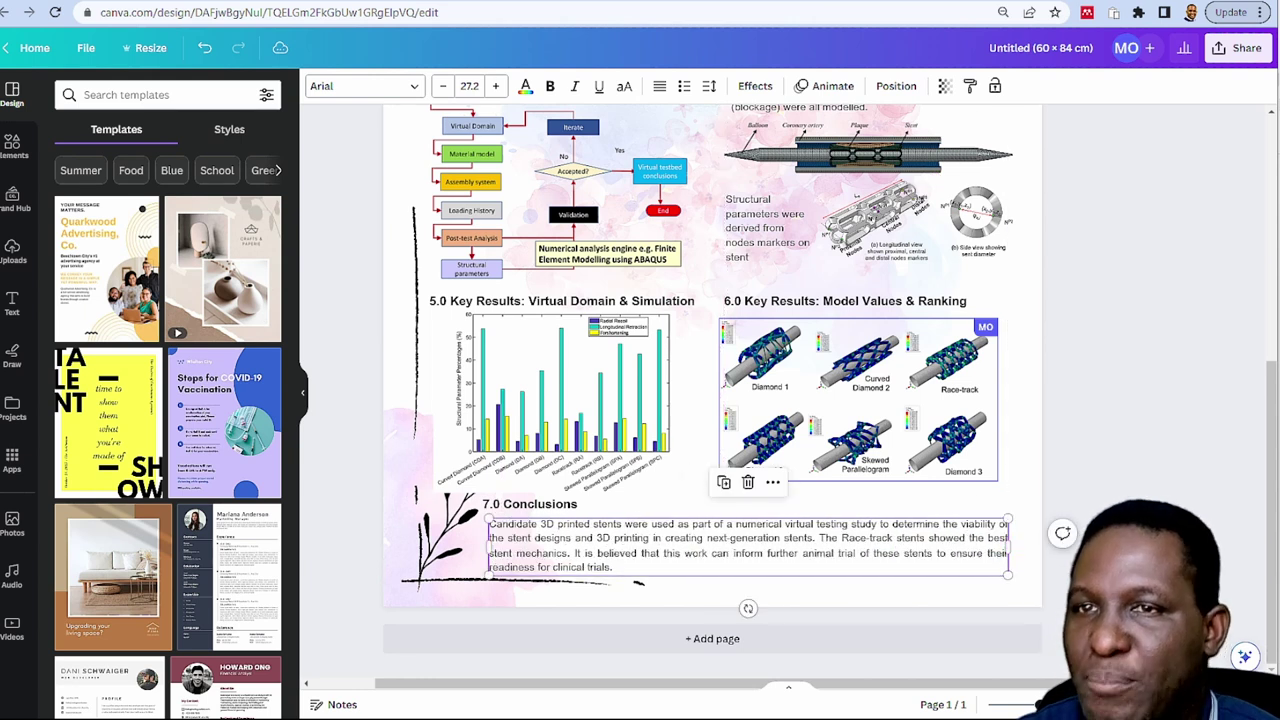
pyautogui.click(1020, 578)
pyautogui.moveTo(540, 512); pyautogui.dragTo(545, 512)
pyautogui.scroll(-3, 952, 604)
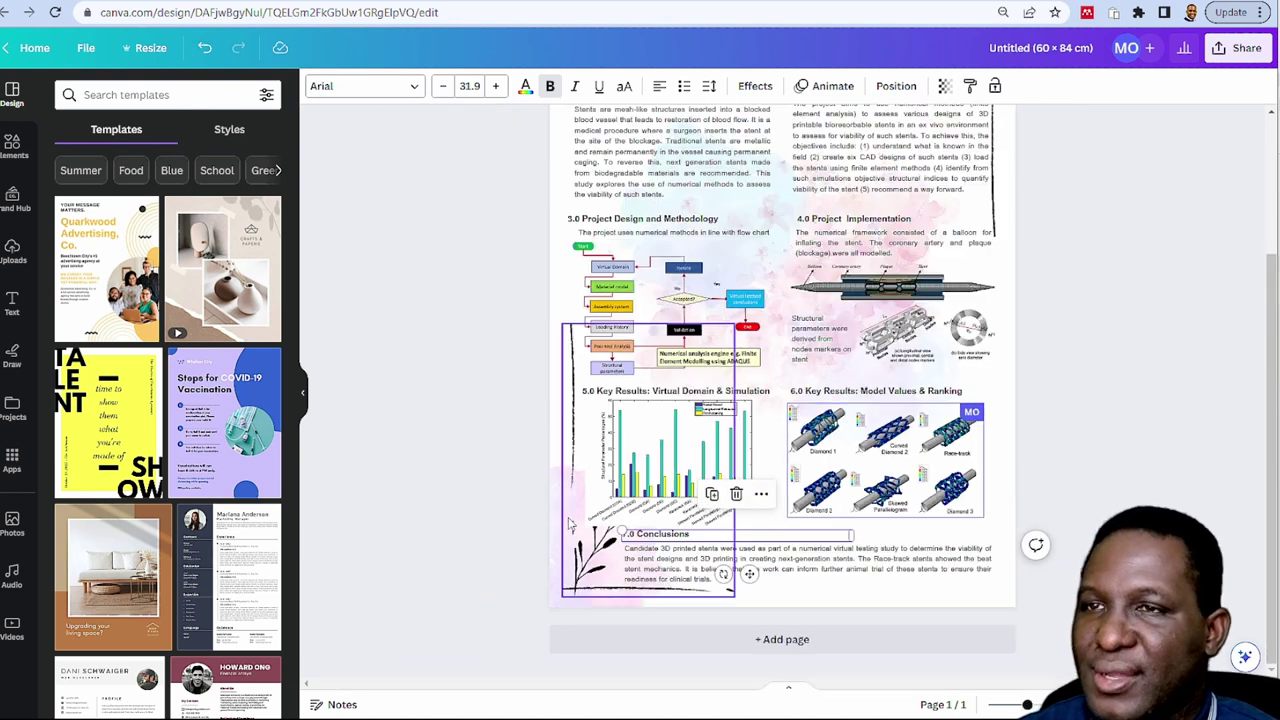
pyautogui.click(1128, 455)
pyautogui.scroll(-5, 1128, 453)
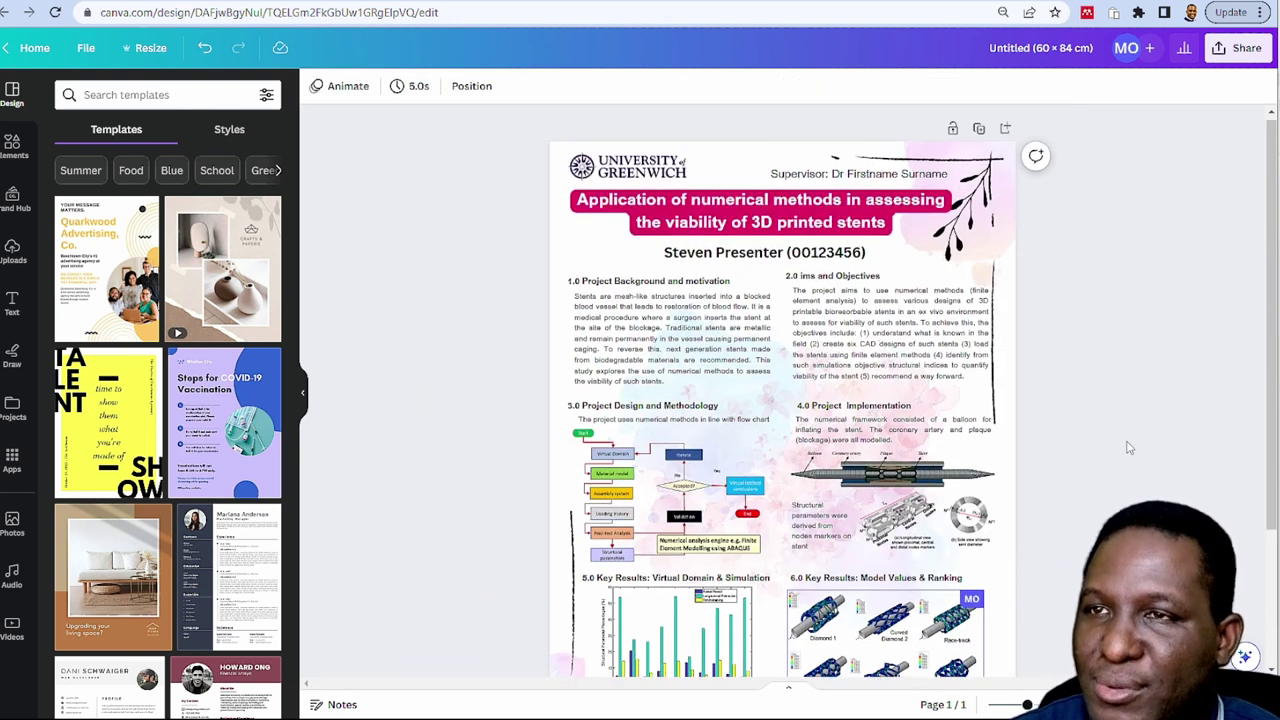
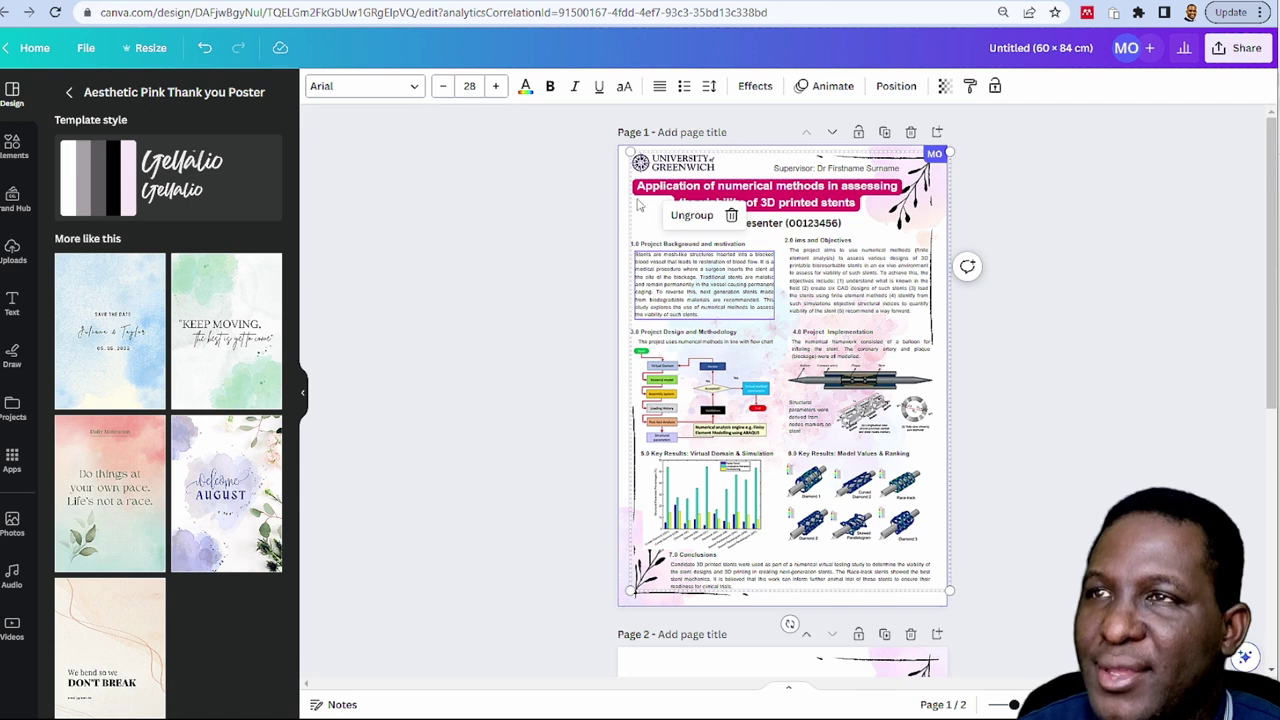
# Copy the stent poster content group
pyautogui.click(636, 210)
pyautogui.click(1007, 290)
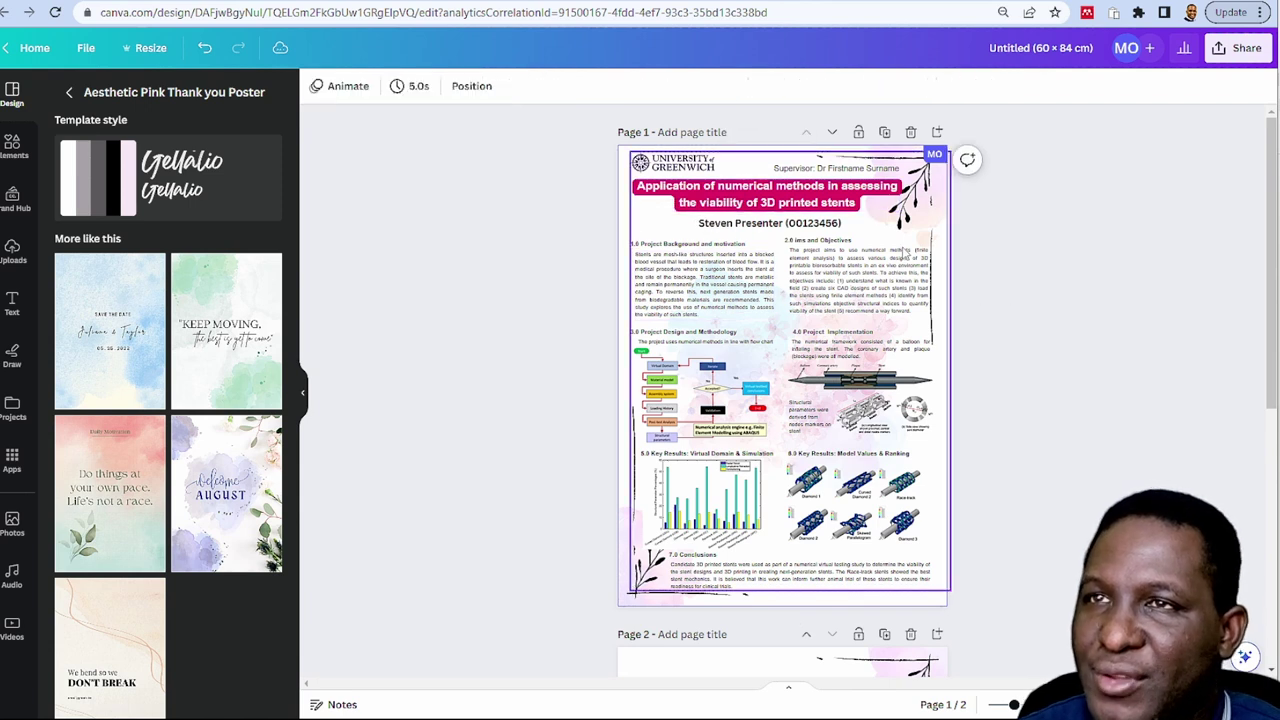
pyautogui.click(906, 254)
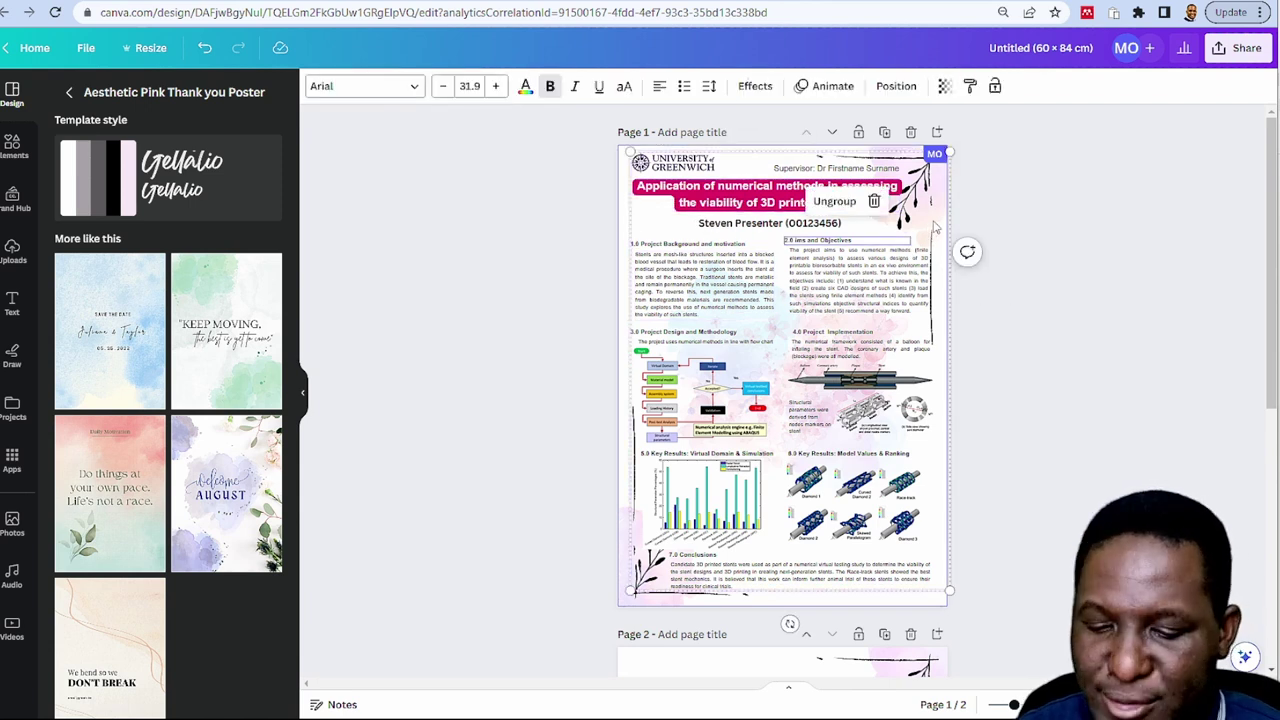
pyautogui.rightClick(938, 232)
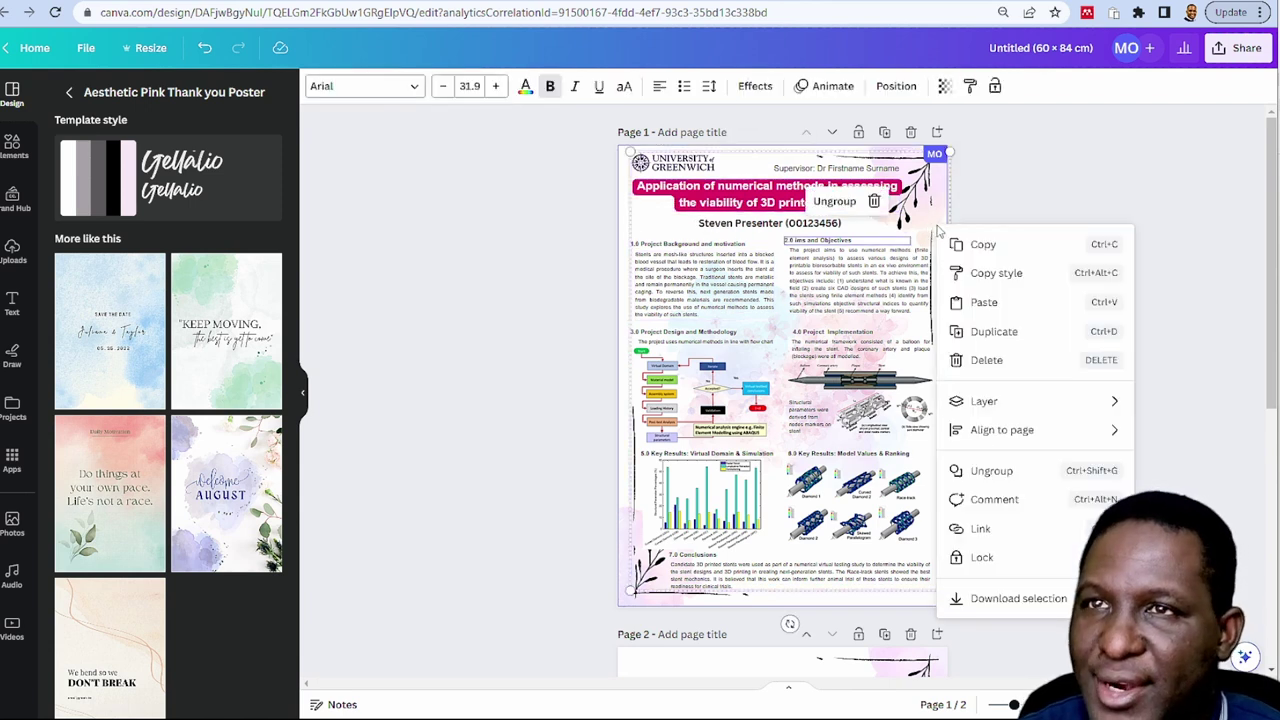
pyautogui.click(1003, 246)
# Apply the green Keep Moving template to page 2 and delete its heading and script line
pyautogui.click(906, 312)
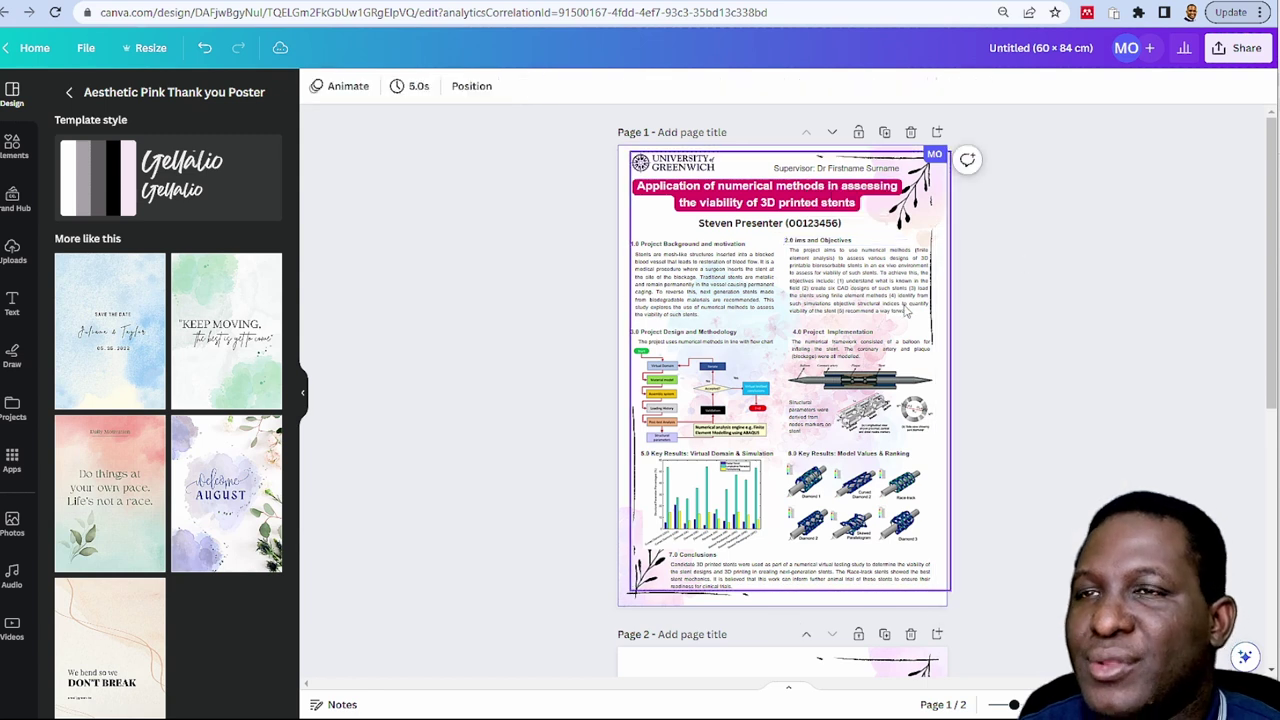
pyautogui.click(916, 352)
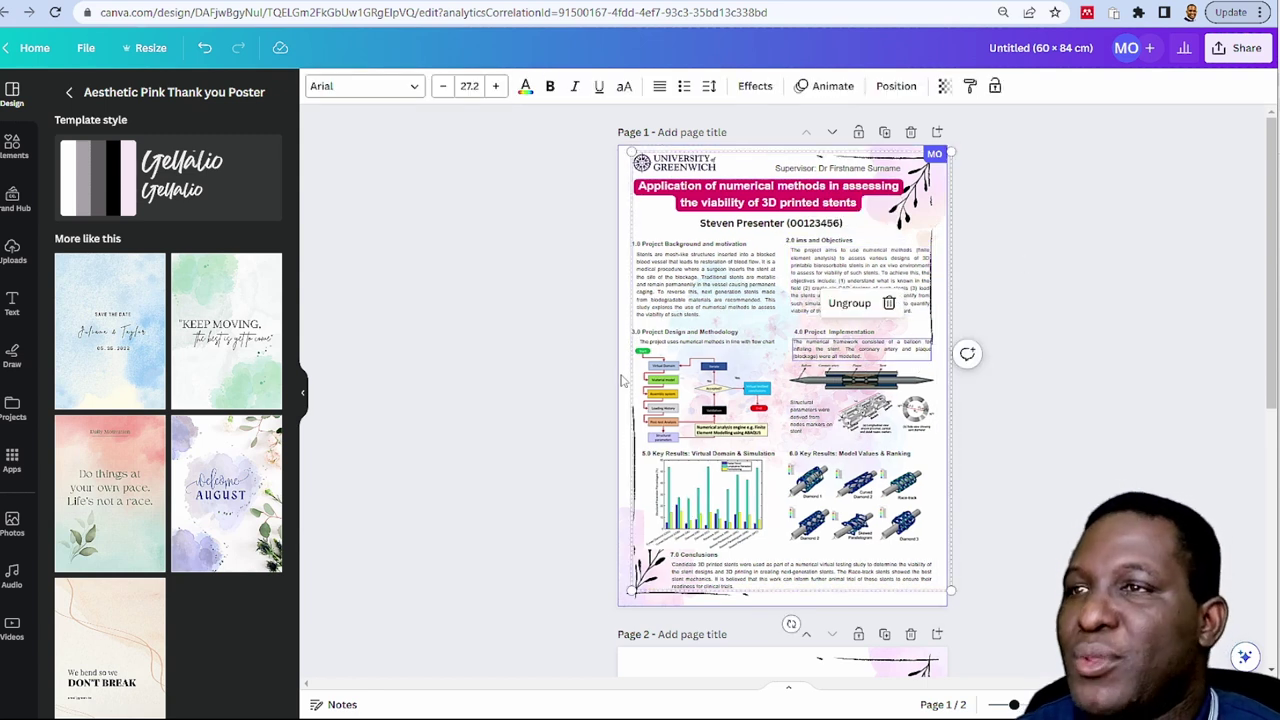
pyautogui.click(543, 351)
pyautogui.scroll(-5, 557, 363)
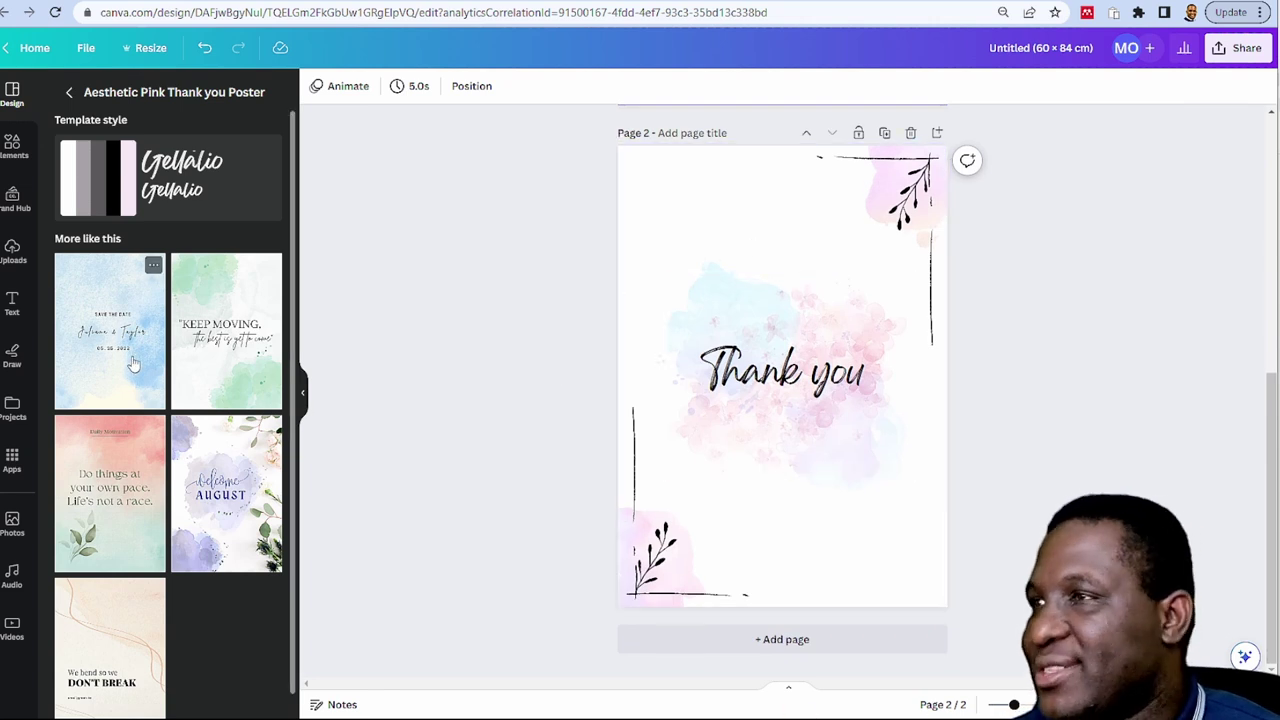
pyautogui.click(213, 320)
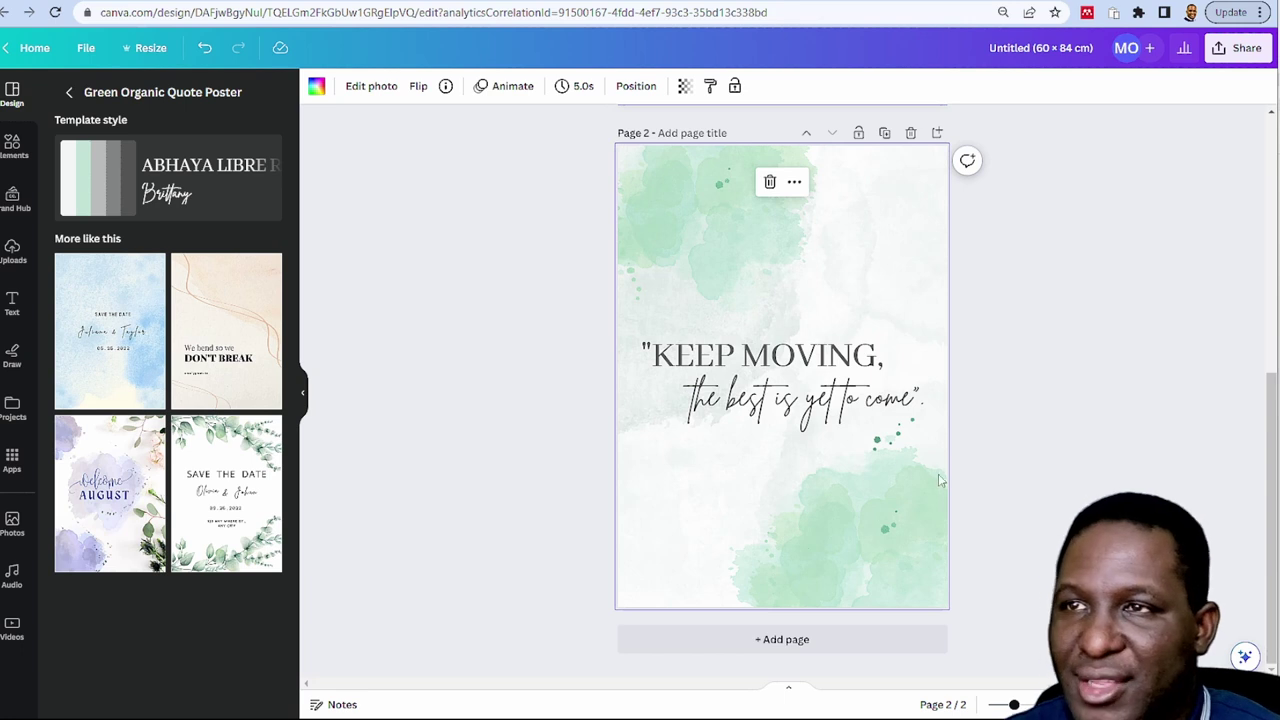
pyautogui.click(781, 367)
pyautogui.press('Delete')
pyautogui.click(771, 398)
pyautogui.press('Delete')
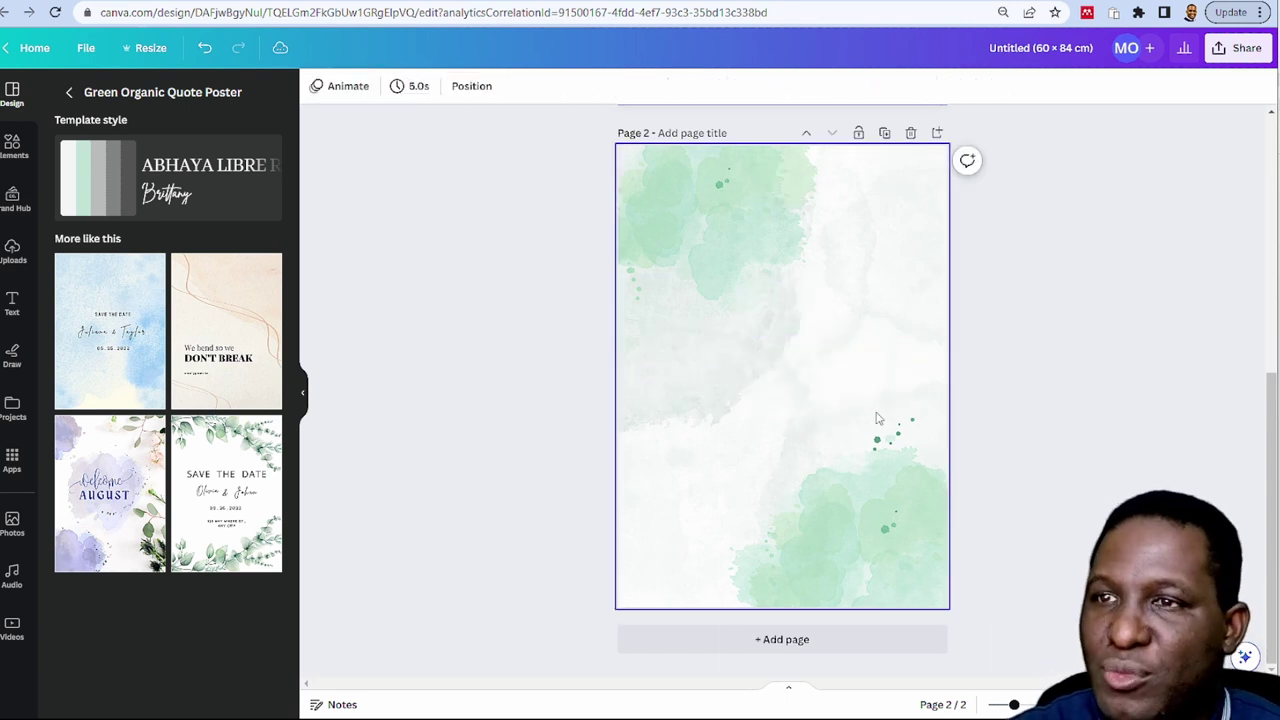
# Paste the stent poster onto page 2 and add a blank page 3
pyautogui.hotkey('ctrl', 'v')
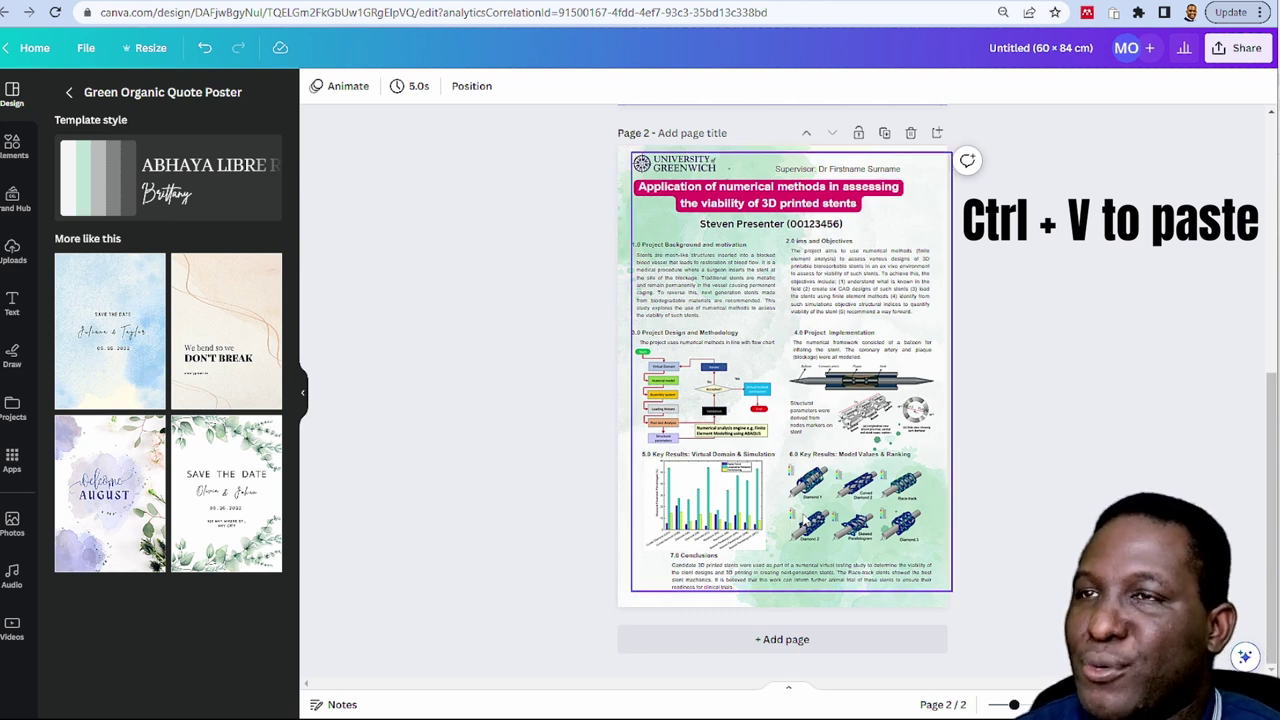
pyautogui.scroll(3, 783, 511)
pyautogui.scroll(-4, 797, 515)
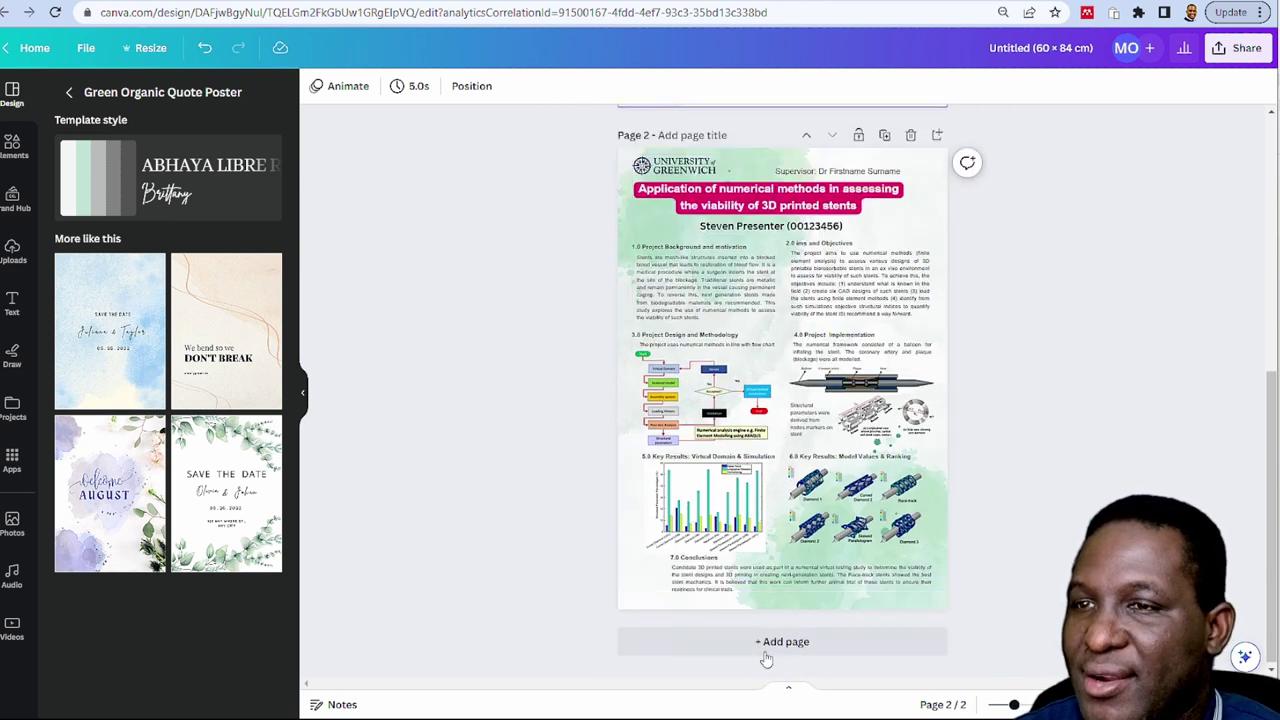
pyautogui.click(782, 641)
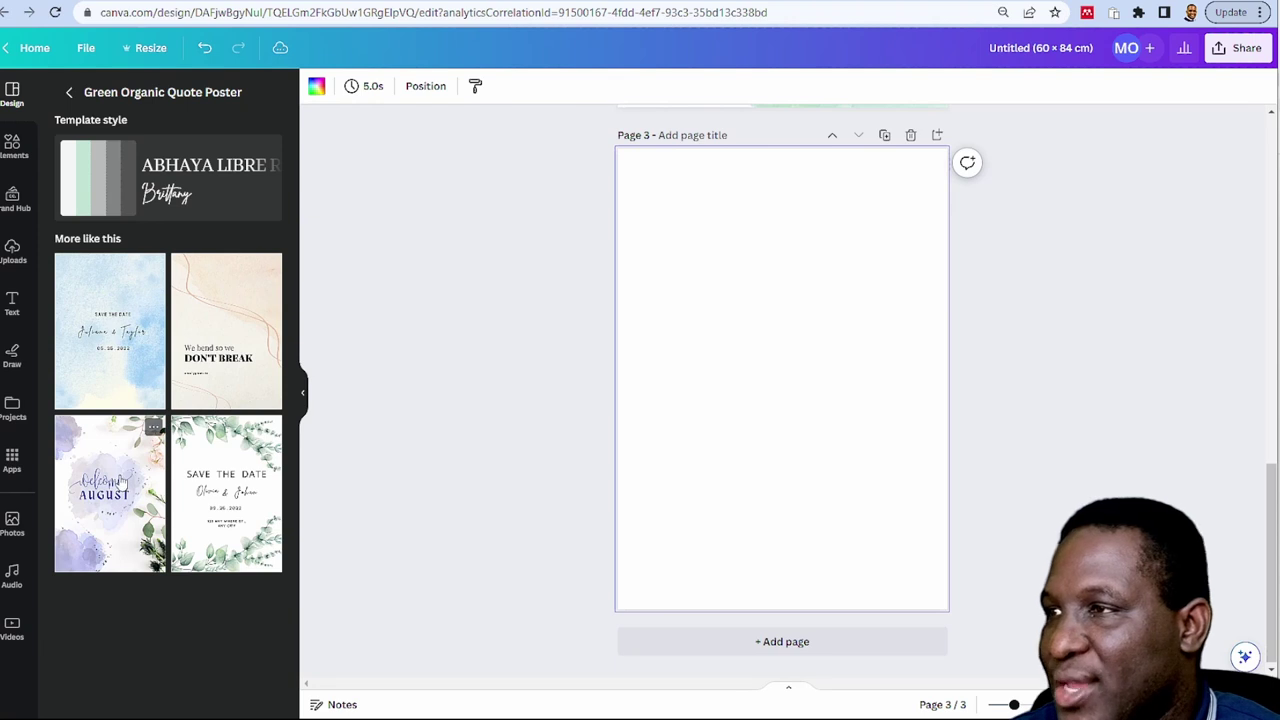
# Apply the Welcome August floral template to page 3, remove its welcome and AUGUST text, and paste the poster
pyautogui.click(121, 484)
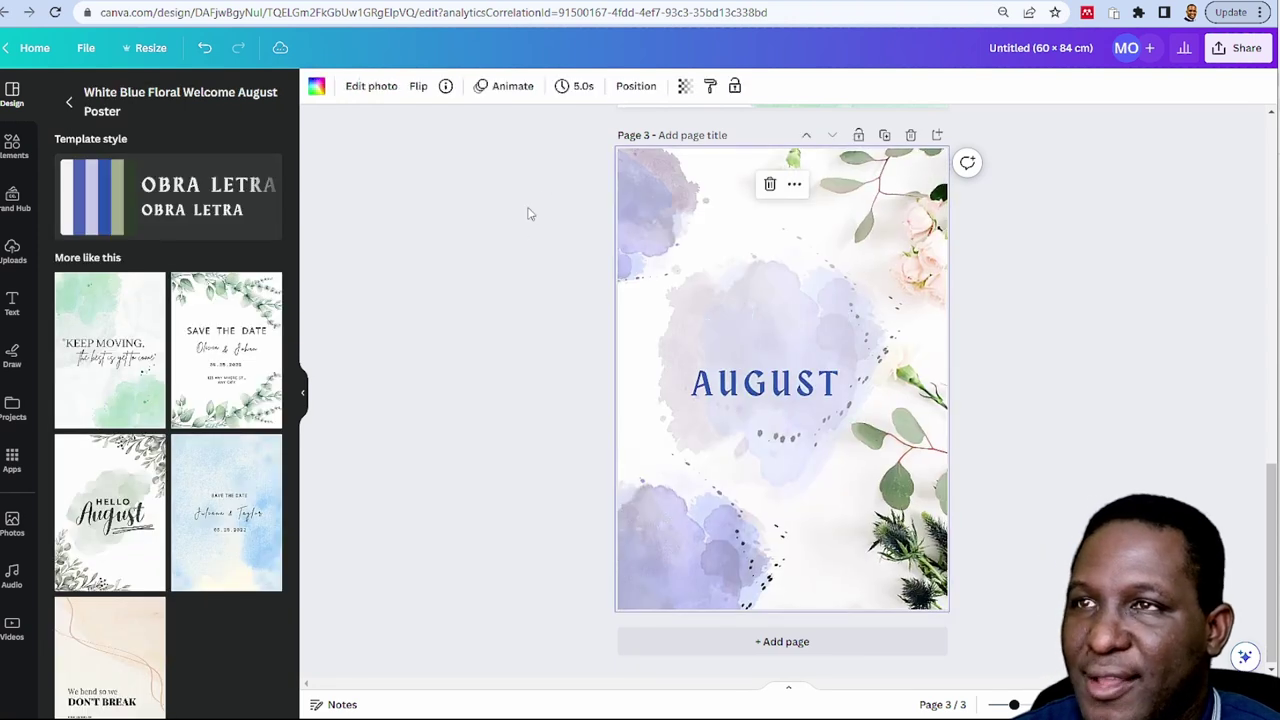
pyautogui.click(780, 340)
pyautogui.press('Delete')
pyautogui.click(796, 372)
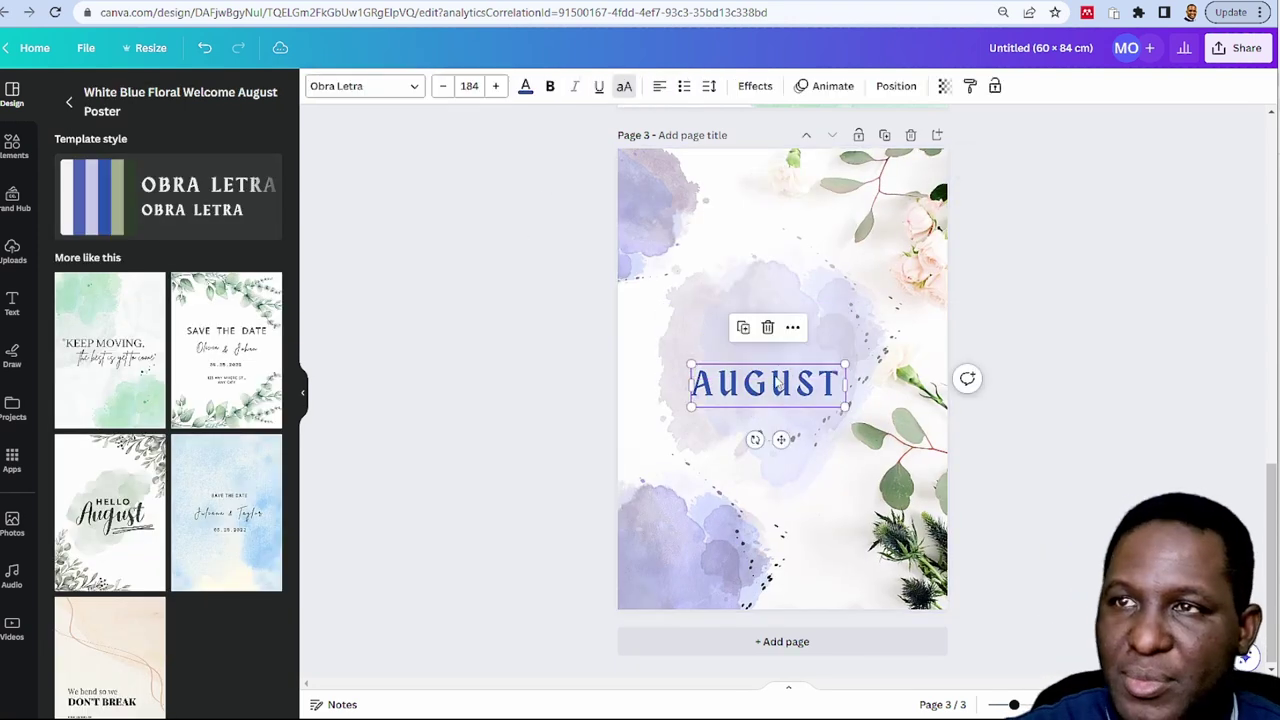
pyautogui.press('Delete')
pyautogui.hotkey('ctrl', 'v')
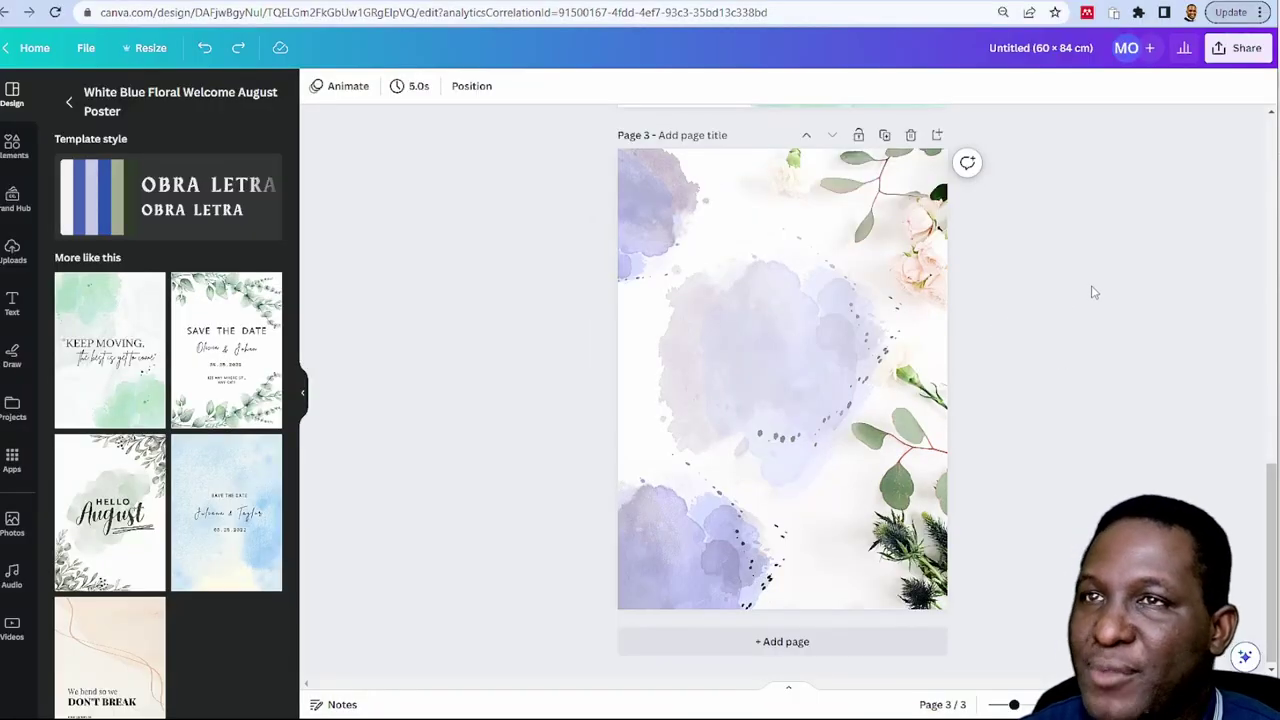
pyautogui.click(12, 146)
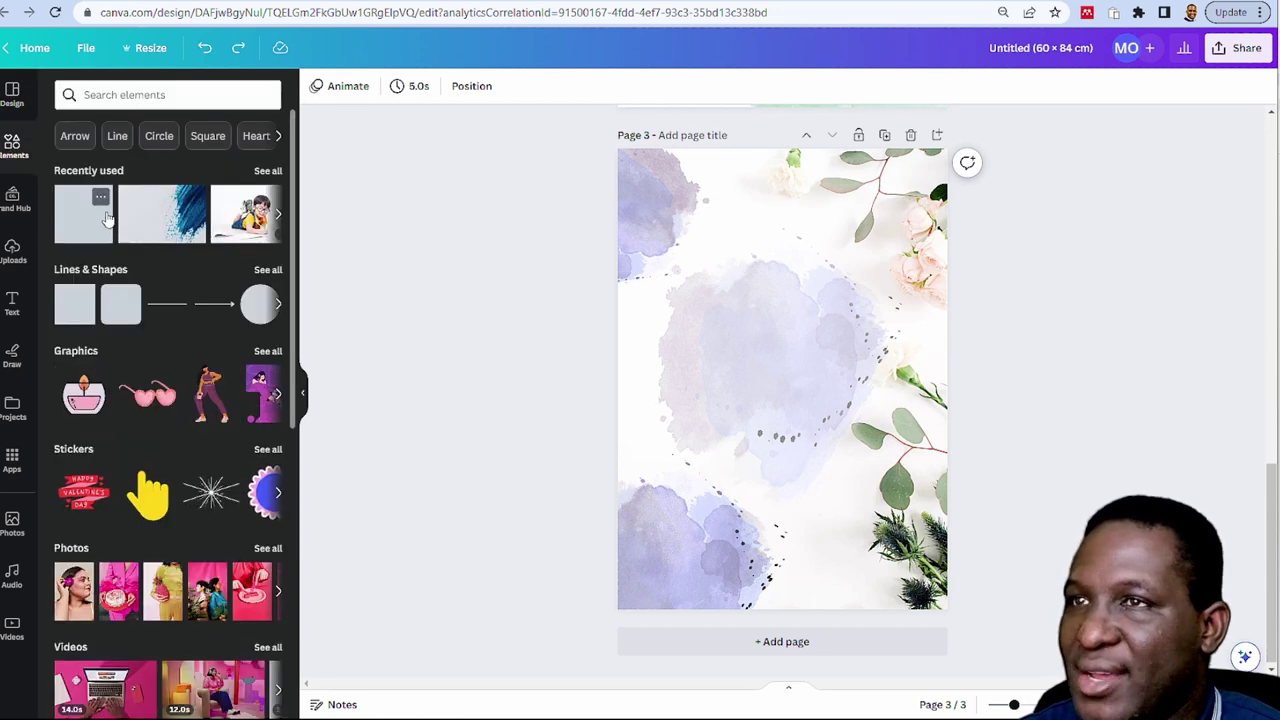
# Add a square and stretch it to cover all of page 3
pyautogui.click(60, 220)
pyautogui.moveTo(733, 329); pyautogui.dragTo(617, 148)
pyautogui.moveTo(829, 428); pyautogui.dragTo(952, 622)
pyautogui.click(885, 388)
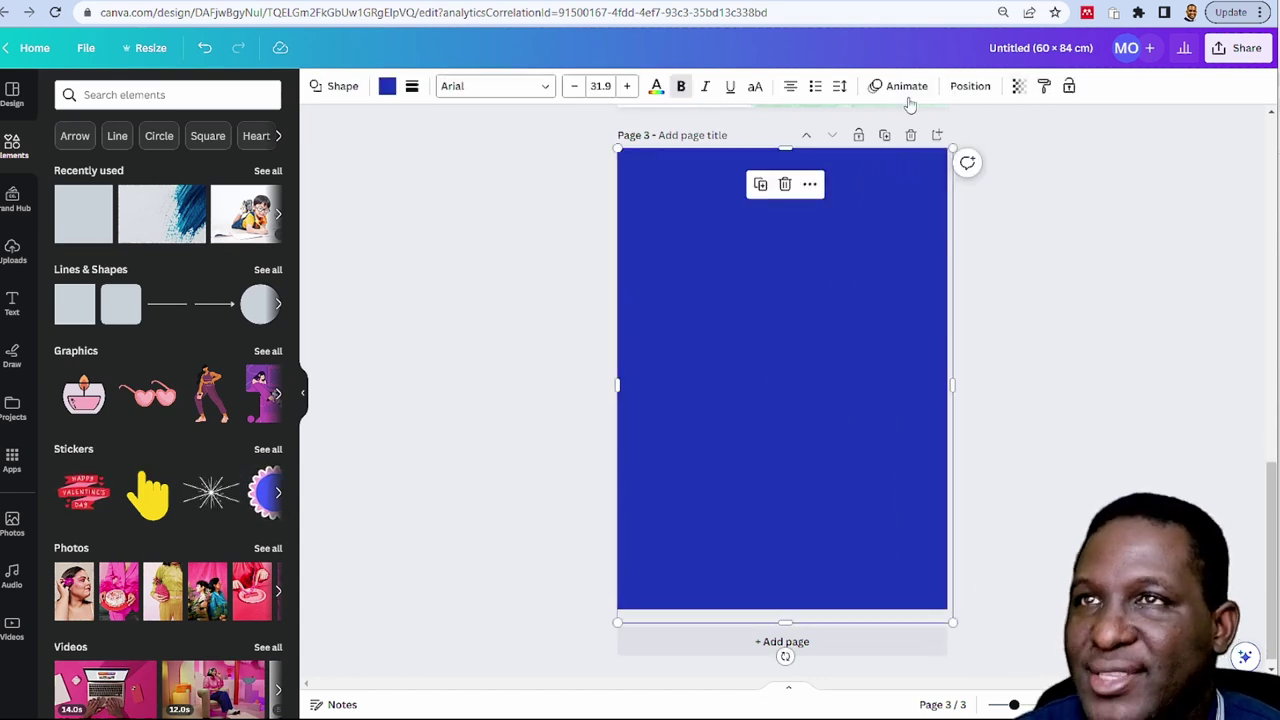
# Fill the covering rectangle white and set its transparency to about 67
pyautogui.click(387, 86)
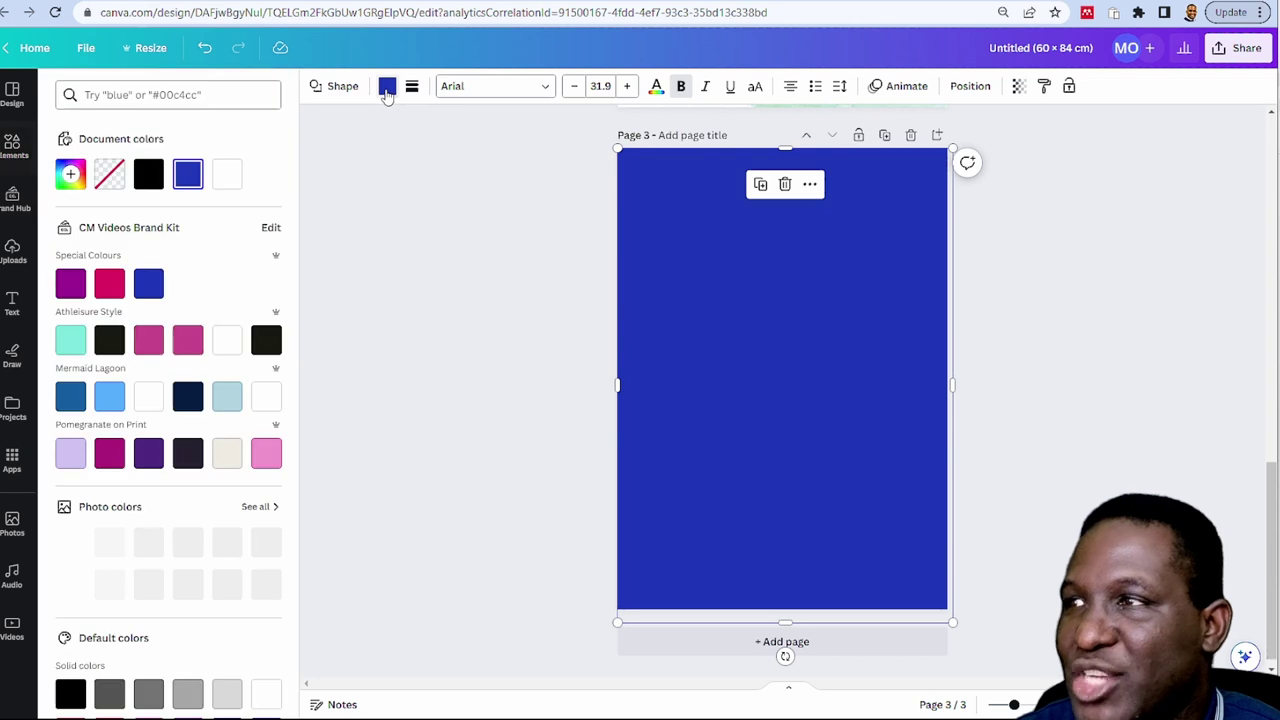
pyautogui.click(227, 455)
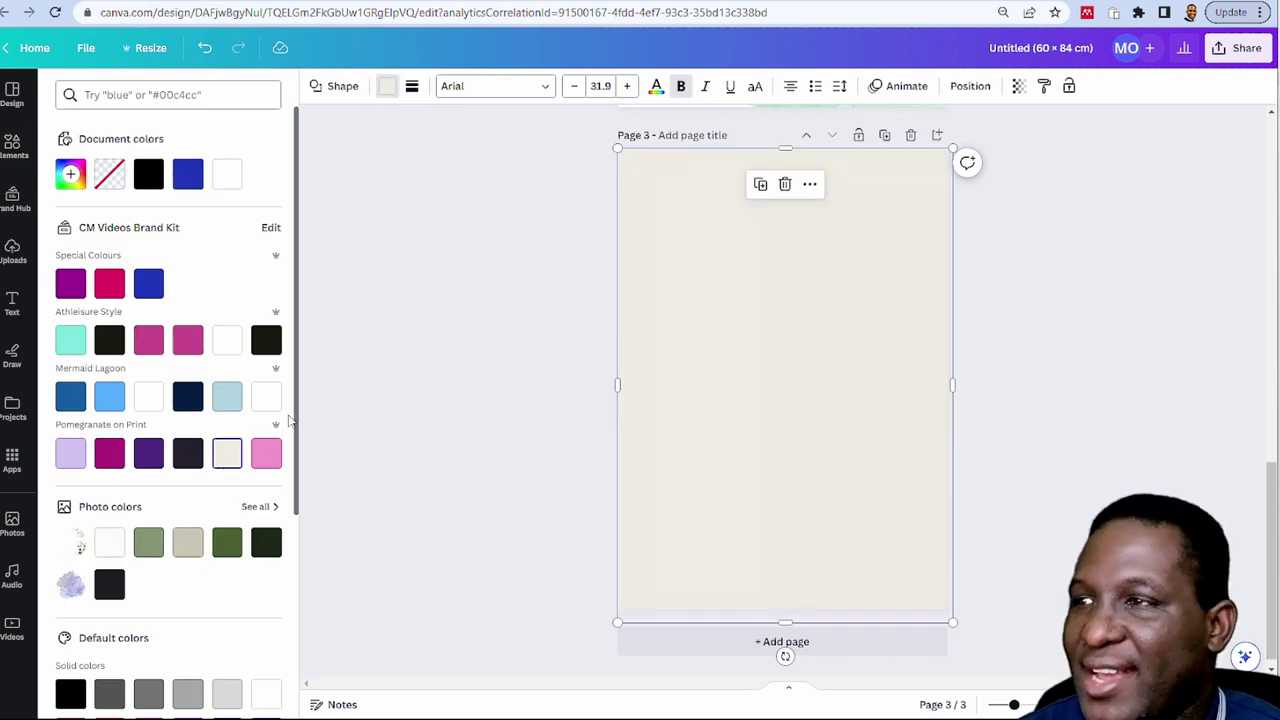
pyautogui.scroll(-3, 289, 426)
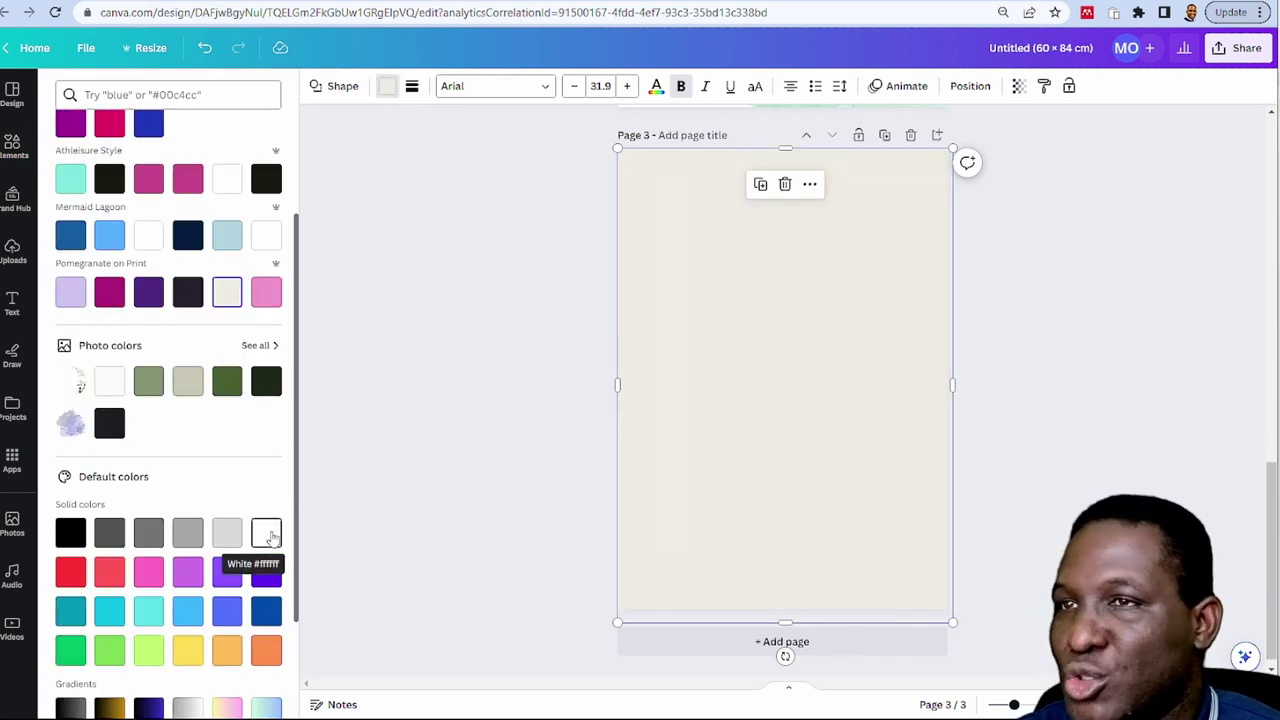
pyautogui.click(267, 534)
pyautogui.click(1018, 86)
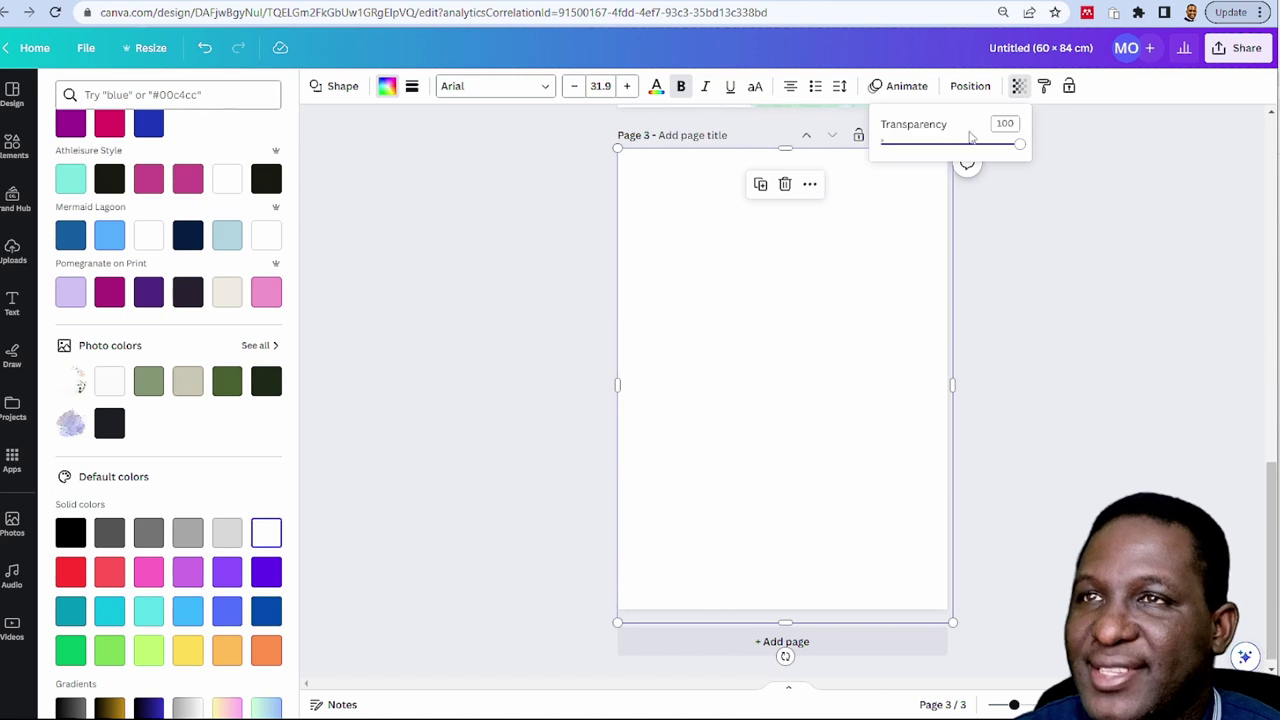
pyautogui.moveTo(1020, 150); pyautogui.dragTo(972, 165)
pyautogui.click(1051, 305)
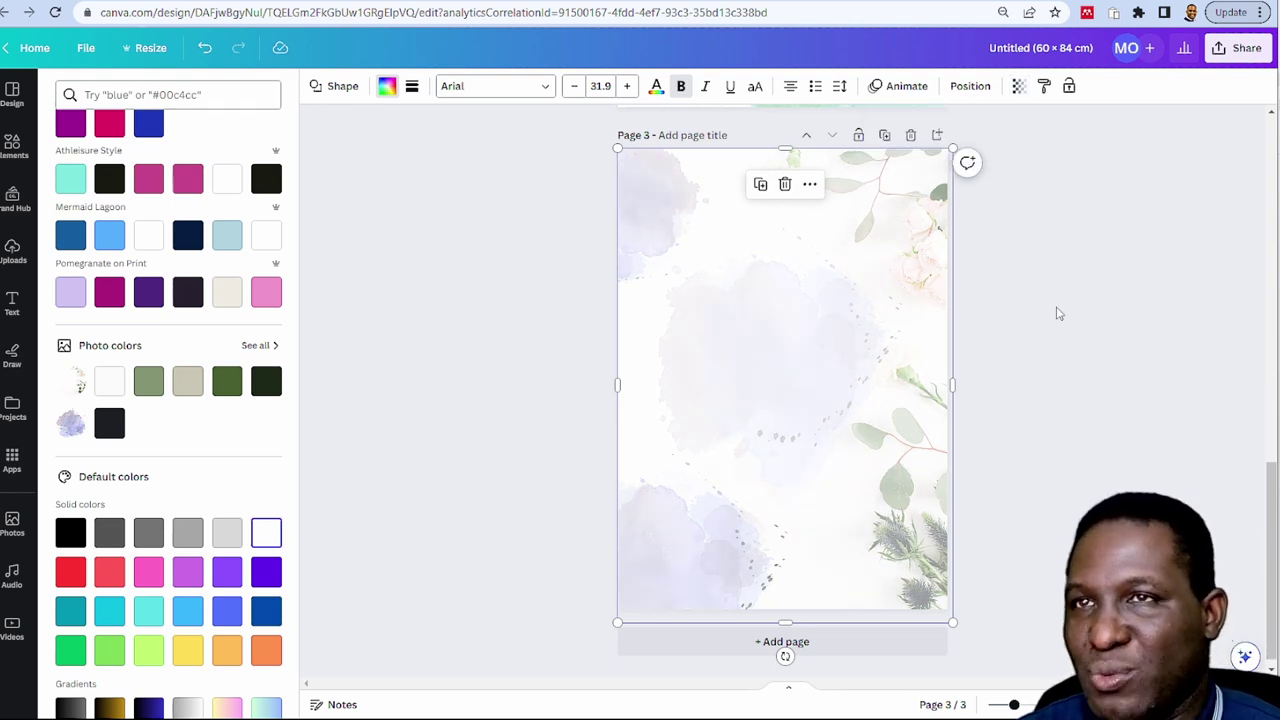
pyautogui.click(1031, 338)
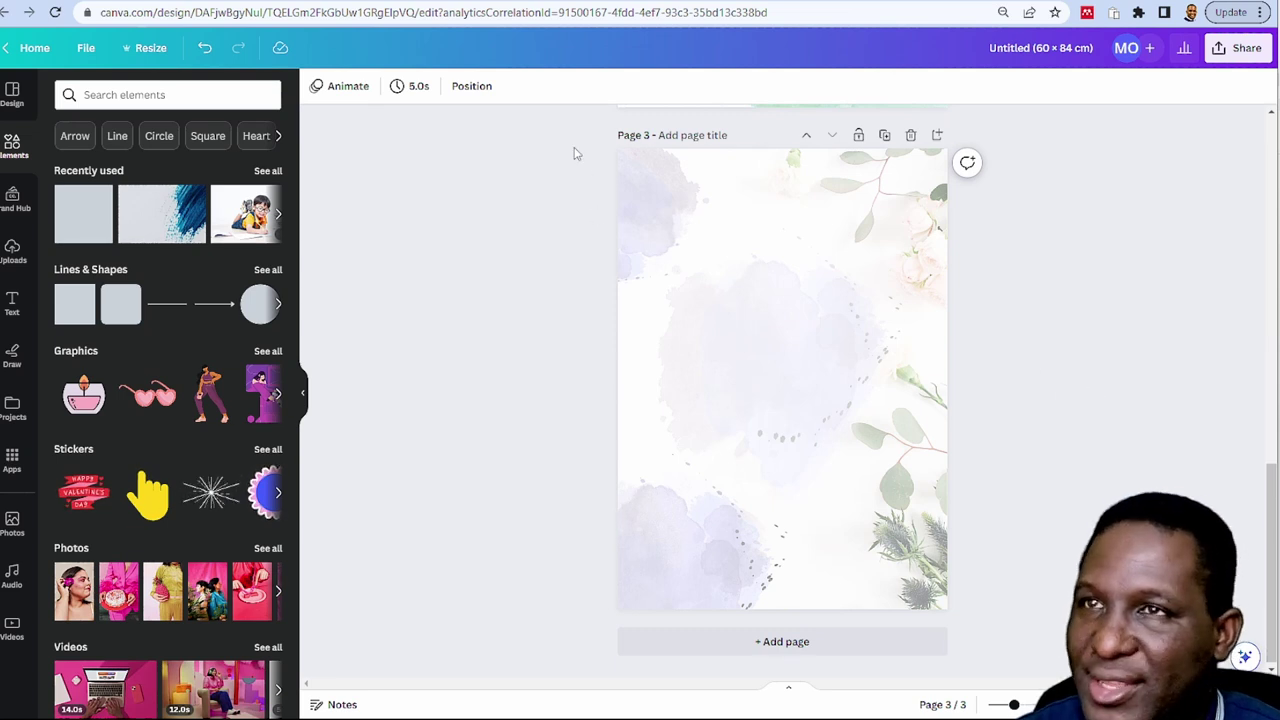
# Delete page 3's frame lines and paste the stent poster over the faded background
pyautogui.moveTo(573, 148); pyautogui.dragTo(1037, 563)
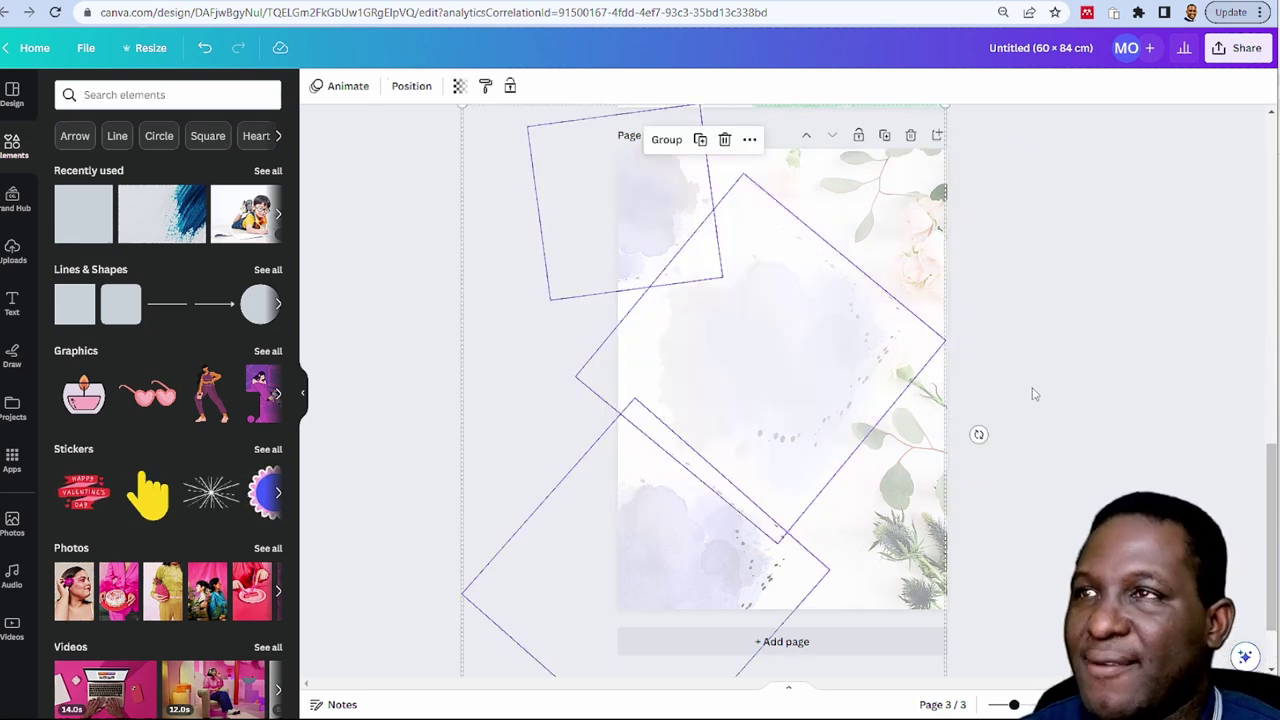
pyautogui.click(508, 87)
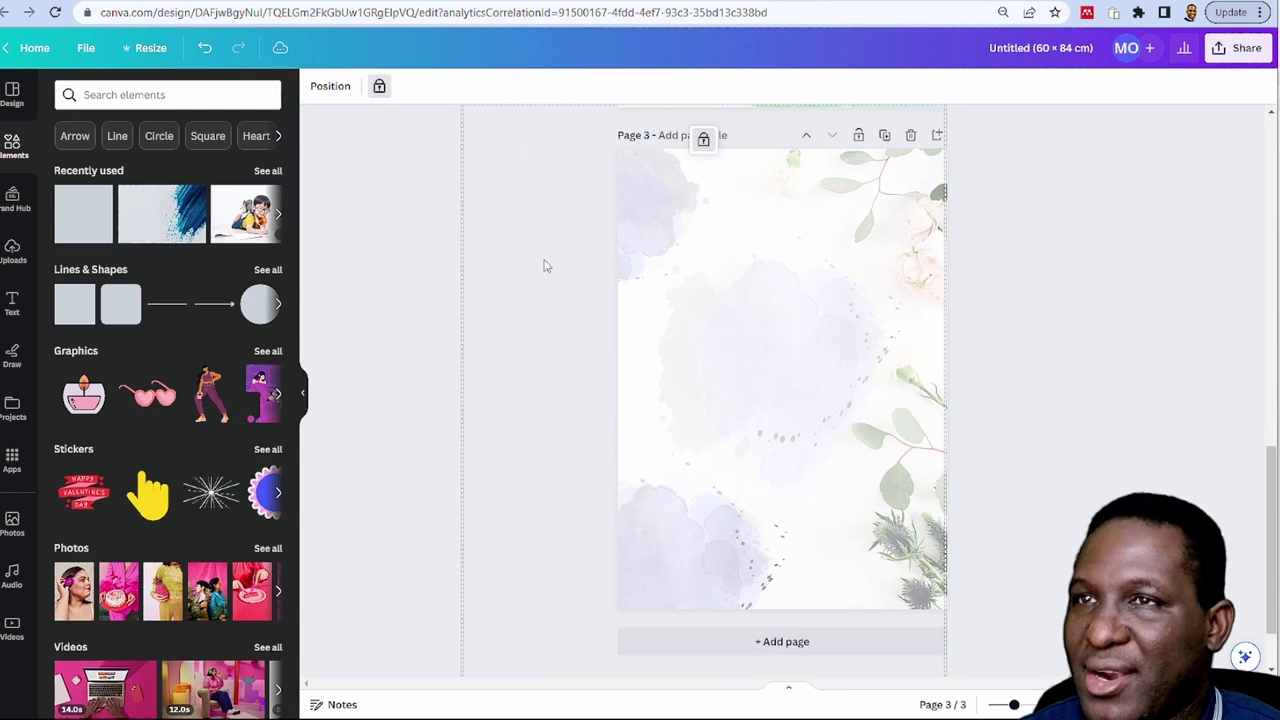
pyautogui.click(1177, 395)
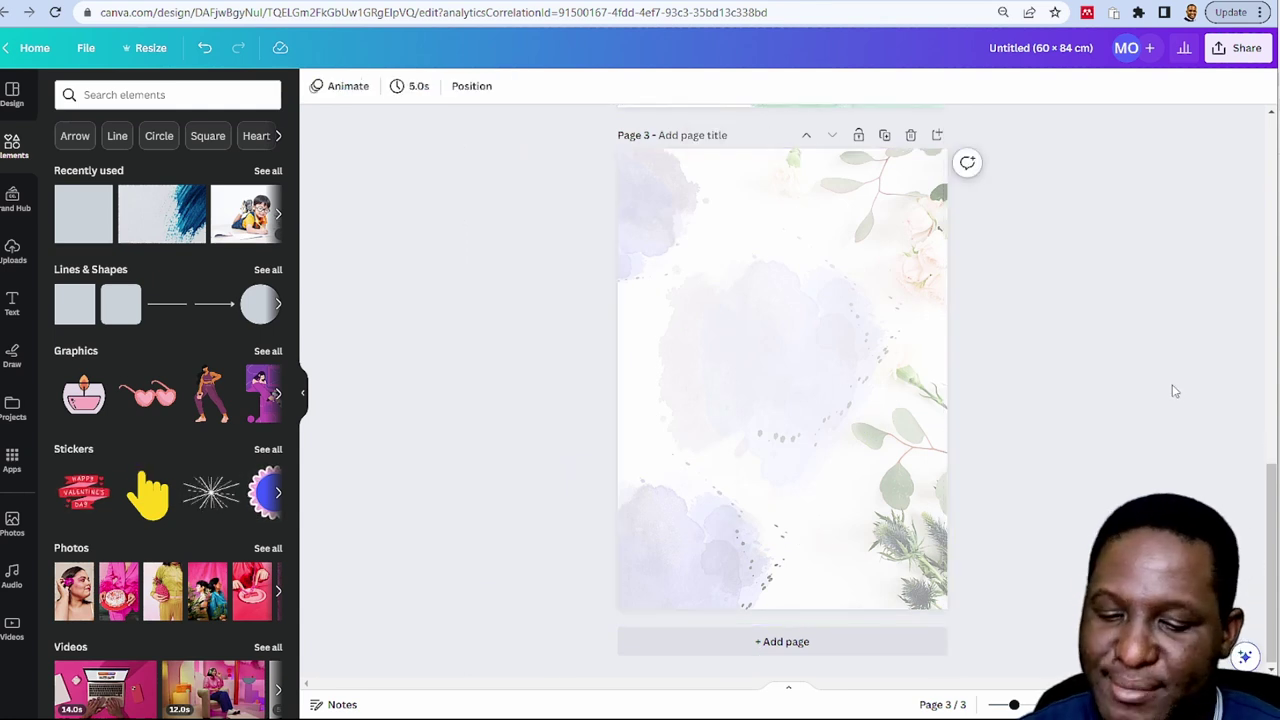
pyautogui.hotkey('ctrl', 'v')
pyautogui.click(1210, 404)
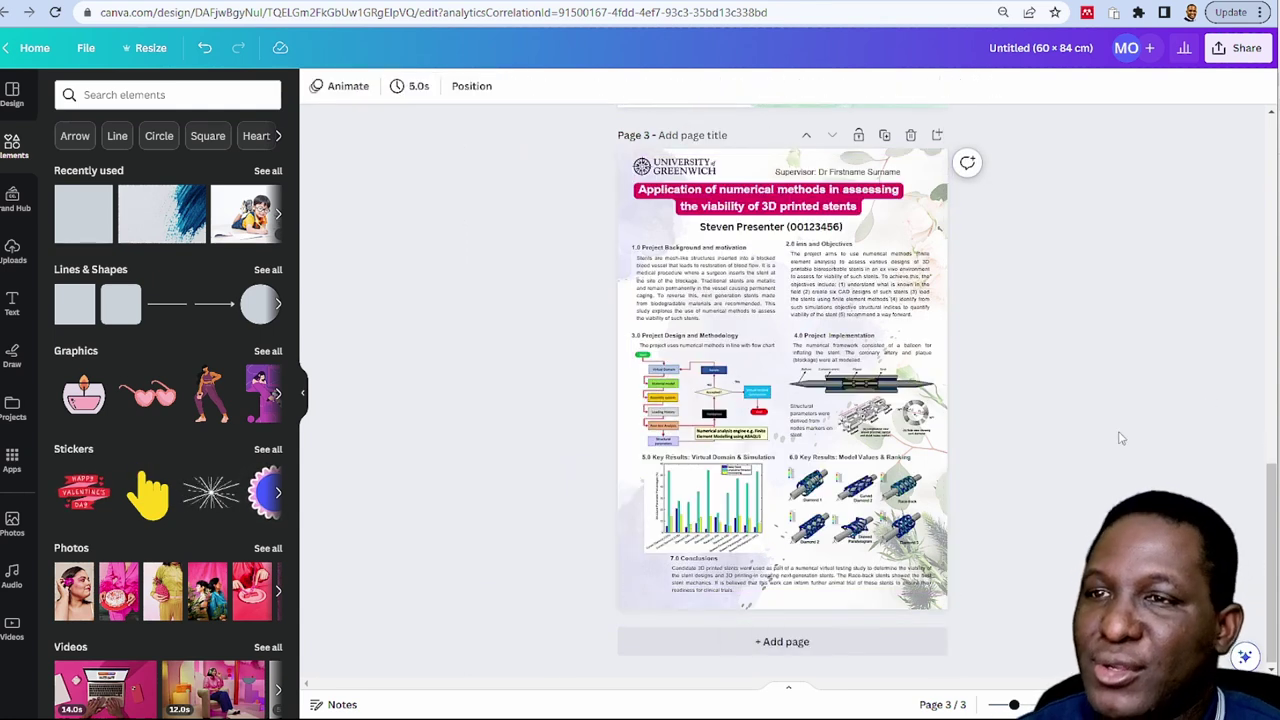
# Add a blank page 4 after the poster
pyautogui.keyDown('ctrl'); pyautogui.scroll(4, 808, 375); pyautogui.keyUp('ctrl')
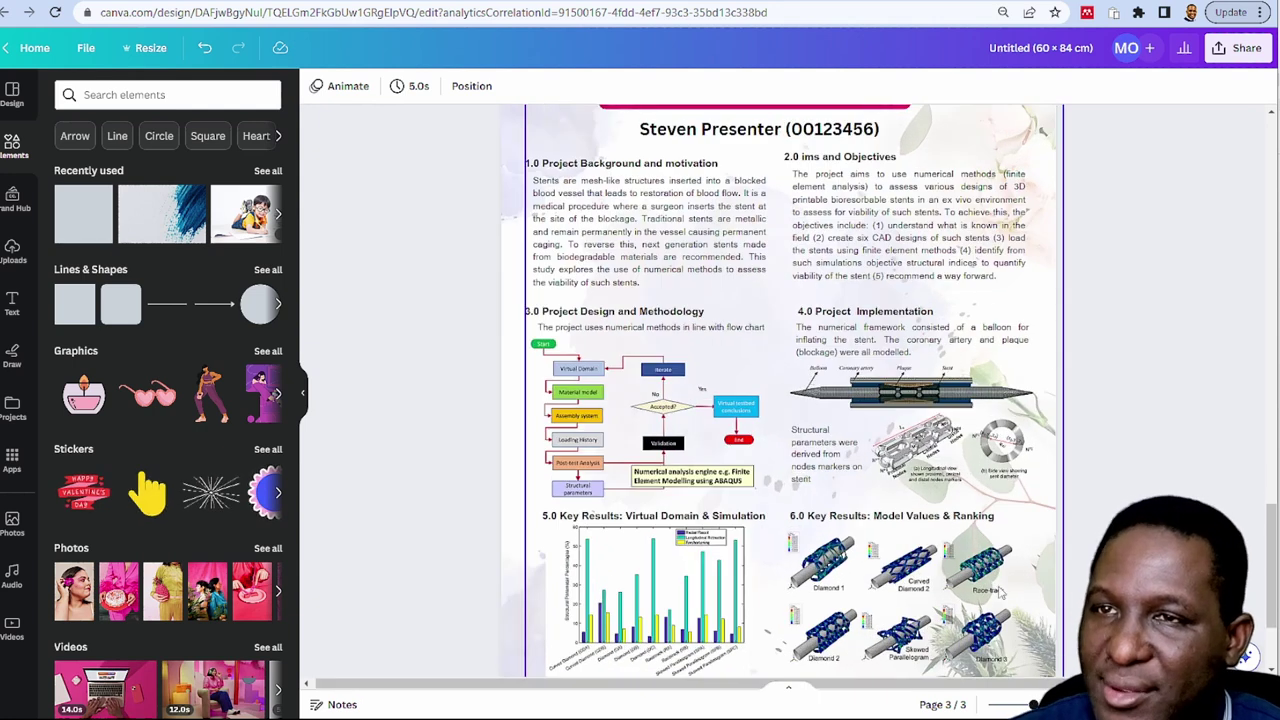
pyautogui.scroll(-3, 892, 487)
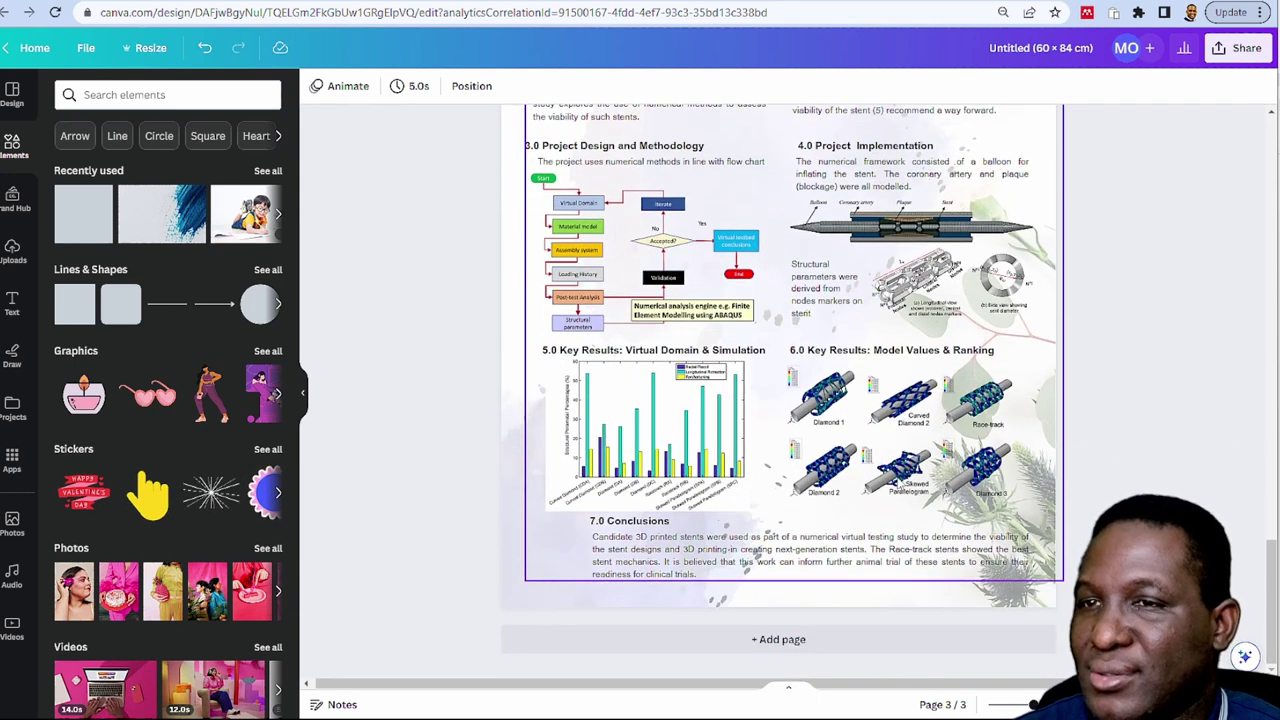
pyautogui.keyDown('ctrl'); pyautogui.scroll(-3, 738, 601); pyautogui.keyUp('ctrl')
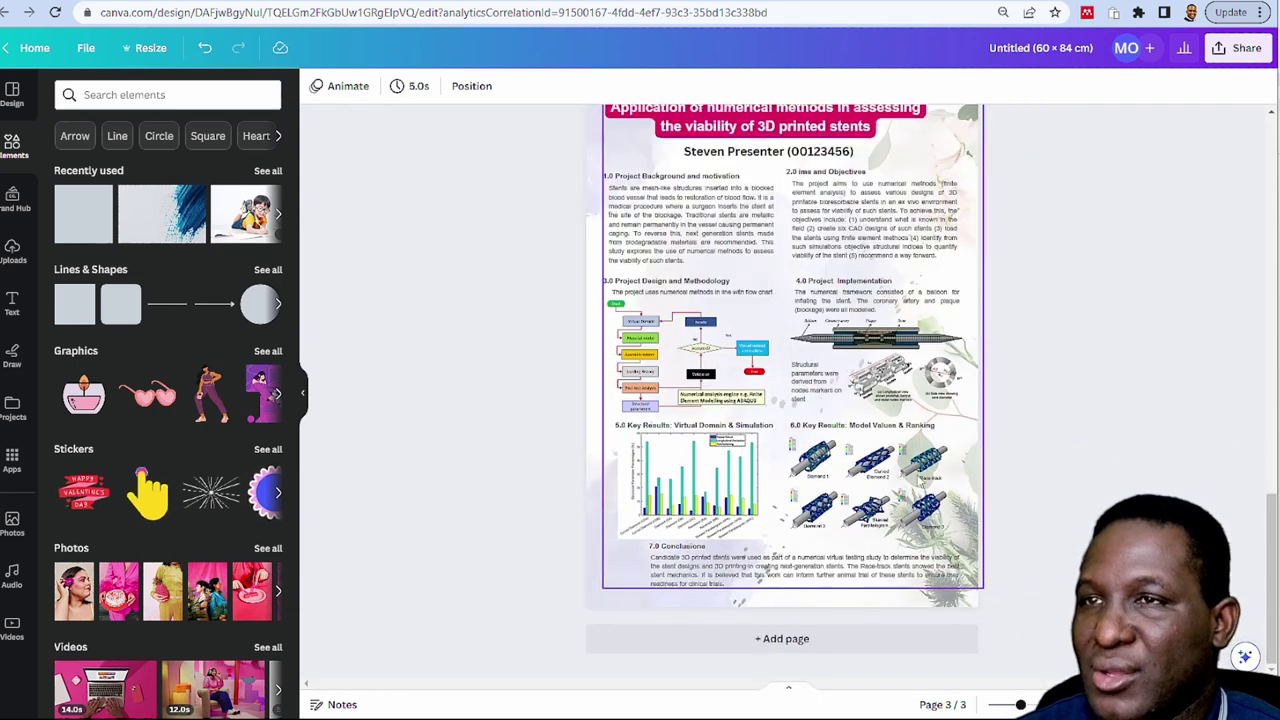
pyautogui.click(800, 641)
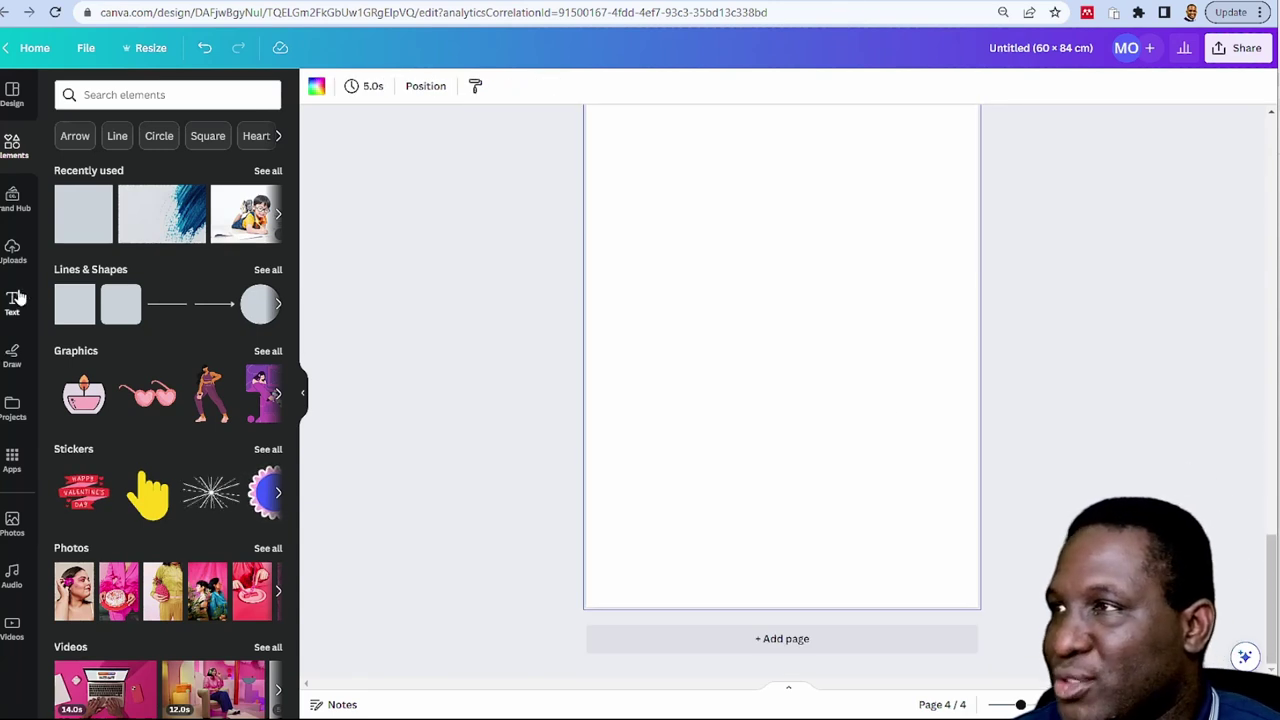
# Apply the peach 'We bend so we DON'T BREAK' template to page 4 and delete its three text lines
pyautogui.click(12, 95)
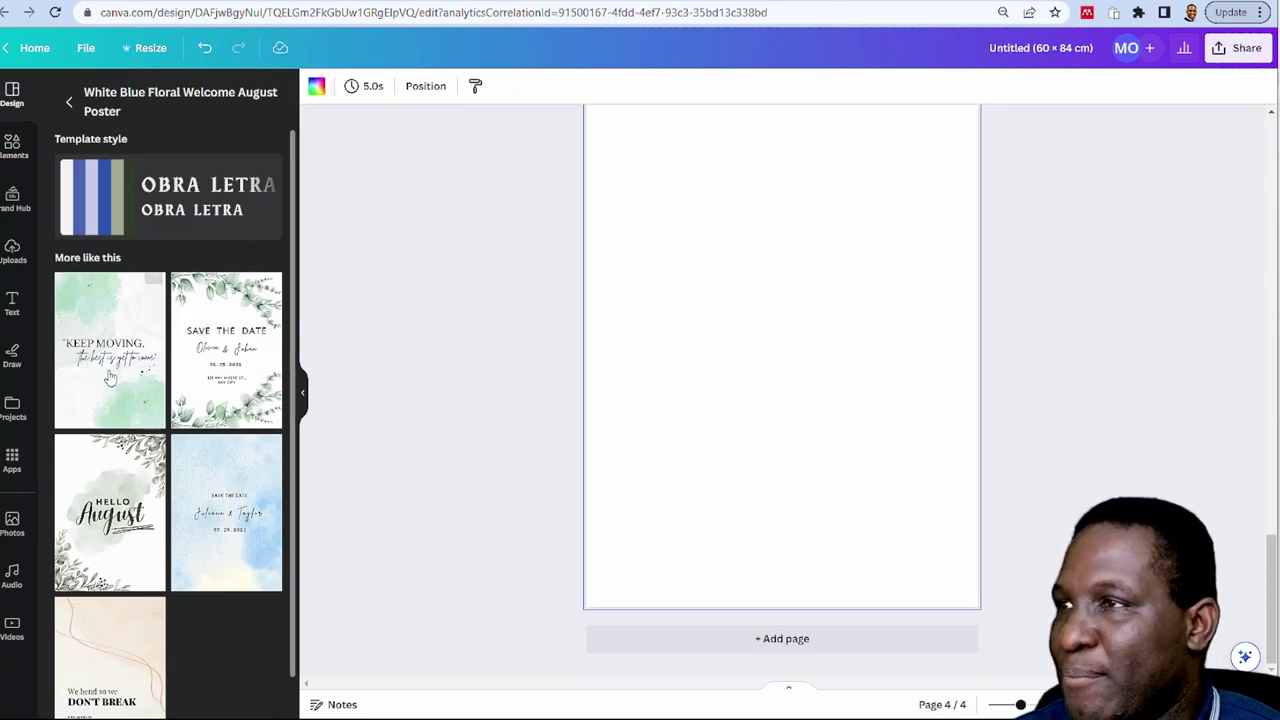
pyautogui.scroll(-1, 140, 537)
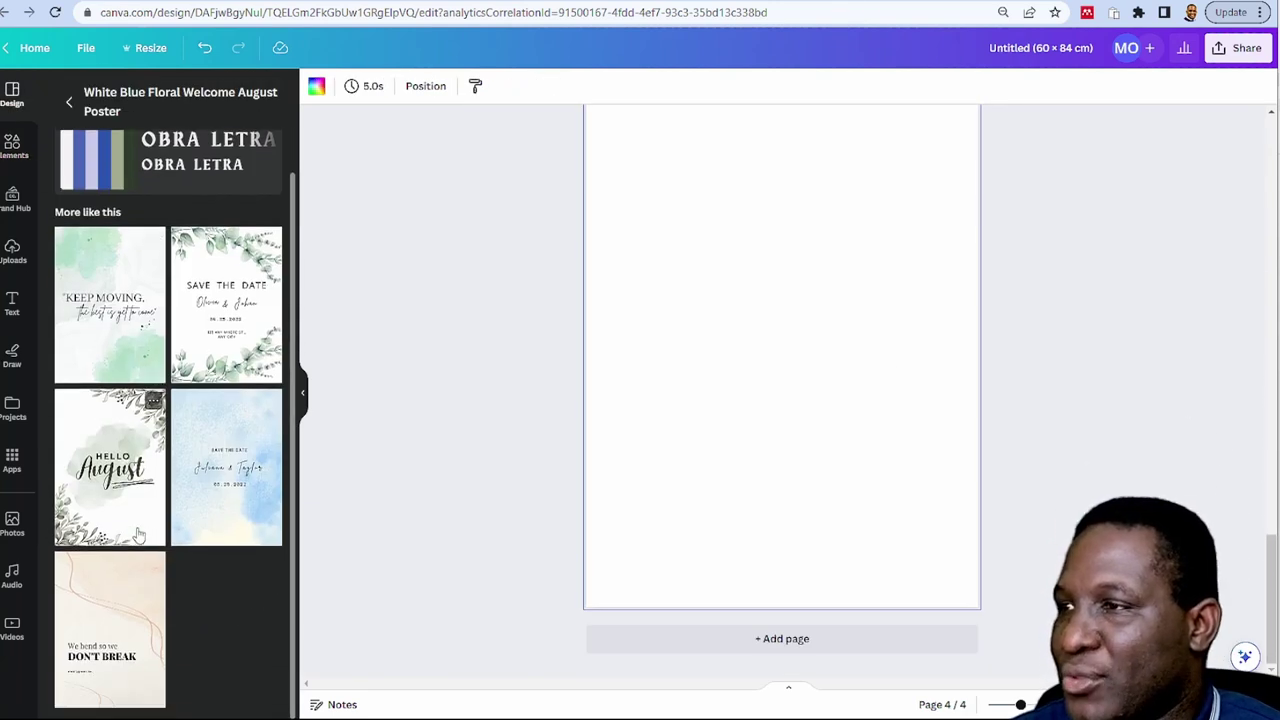
pyautogui.click(129, 629)
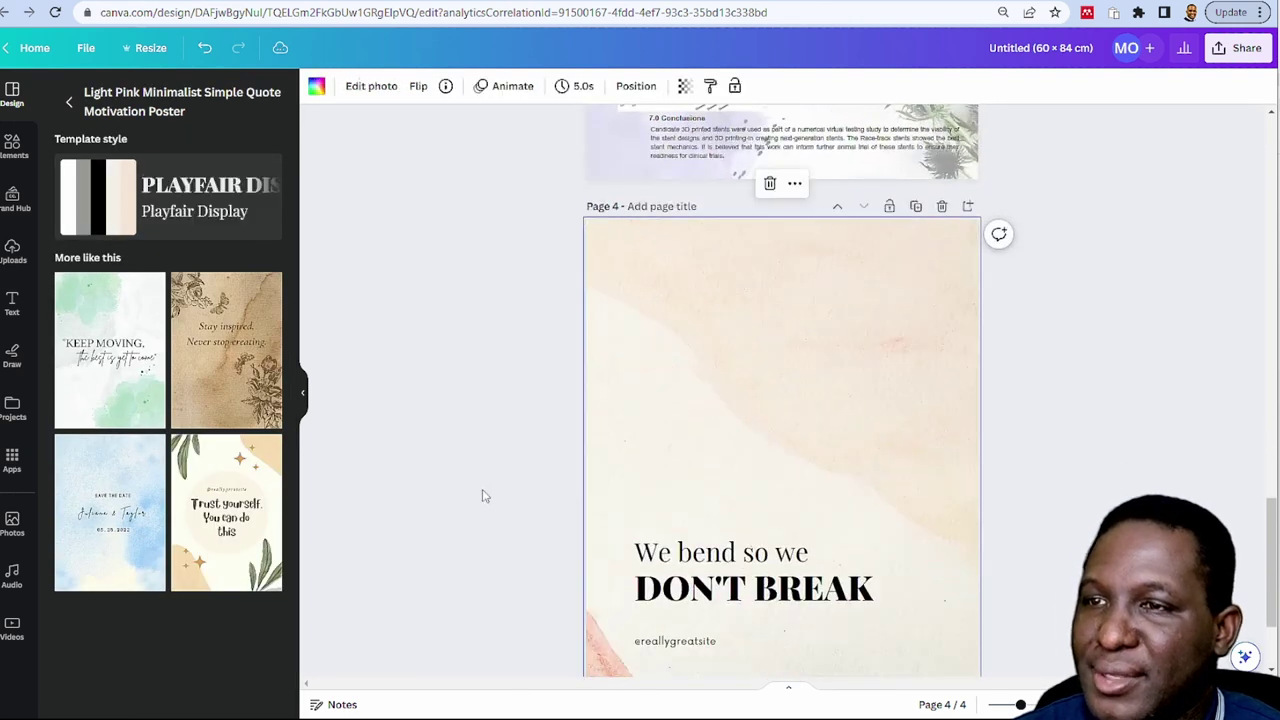
pyautogui.click(771, 591)
pyautogui.press('Delete')
pyautogui.click(760, 590)
pyautogui.press('Delete')
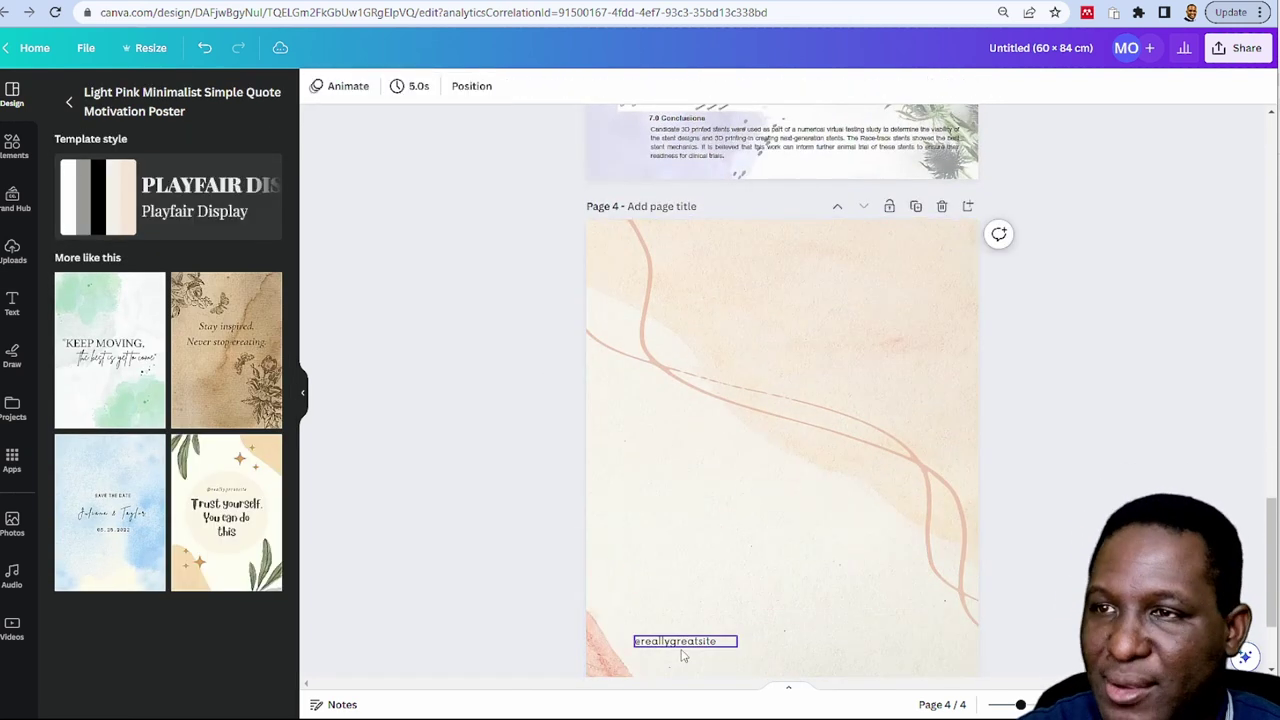
pyautogui.click(684, 641)
pyautogui.press('Delete')
# Paste the stent poster onto page 4 and add a blank page 5
pyautogui.scroll(-3, 684, 600)
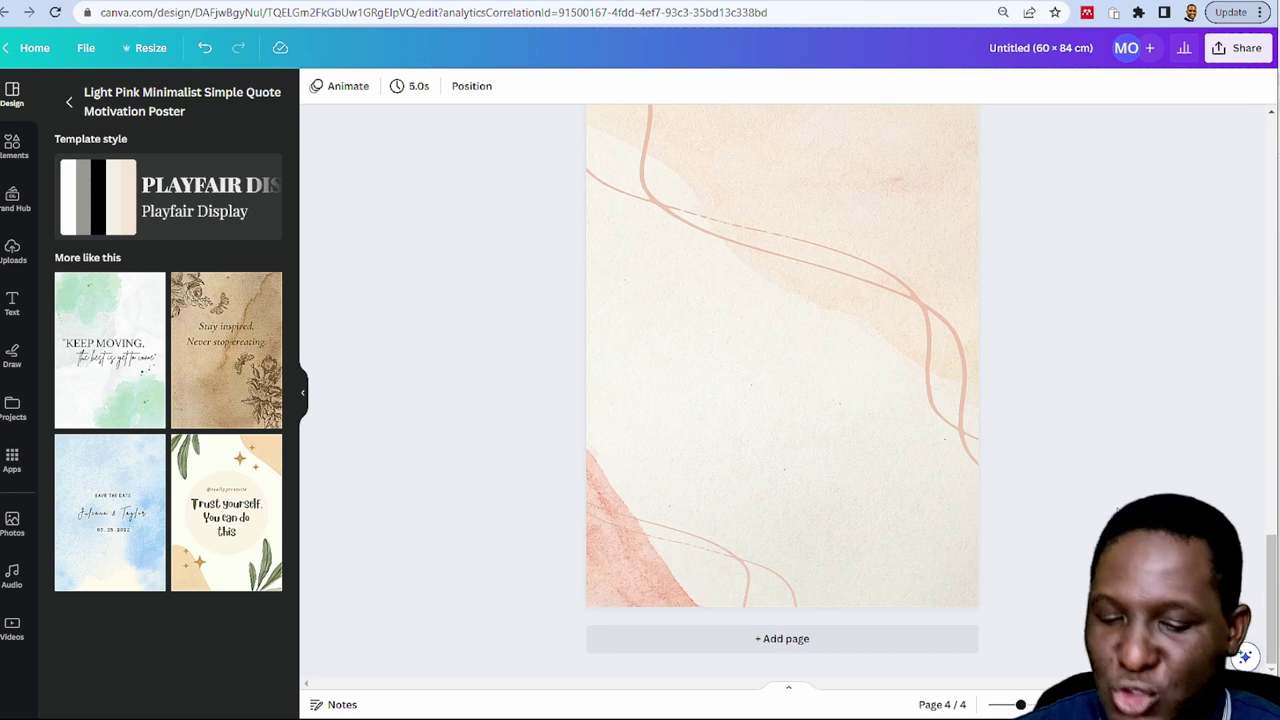
pyautogui.hotkey('ctrl', 'v')
pyautogui.click(1119, 400)
pyautogui.scroll(2, 1125, 411)
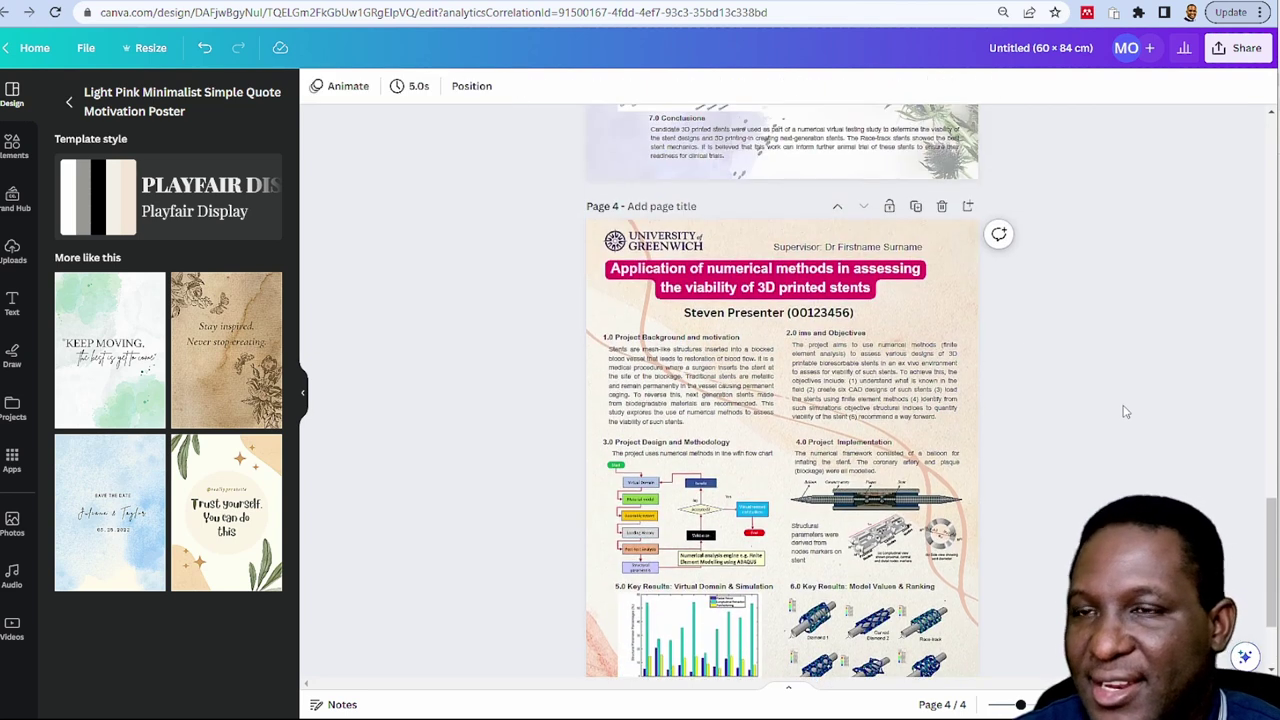
pyautogui.scroll(-3, 1140, 401)
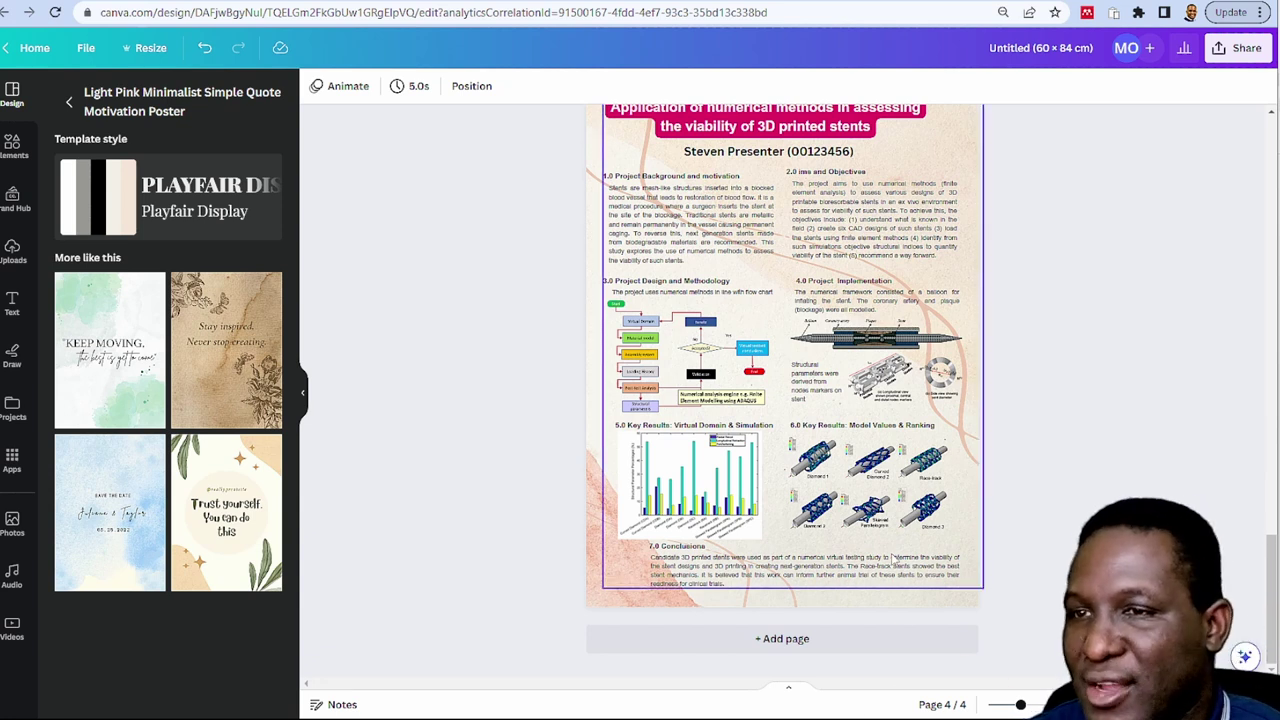
pyautogui.click(797, 645)
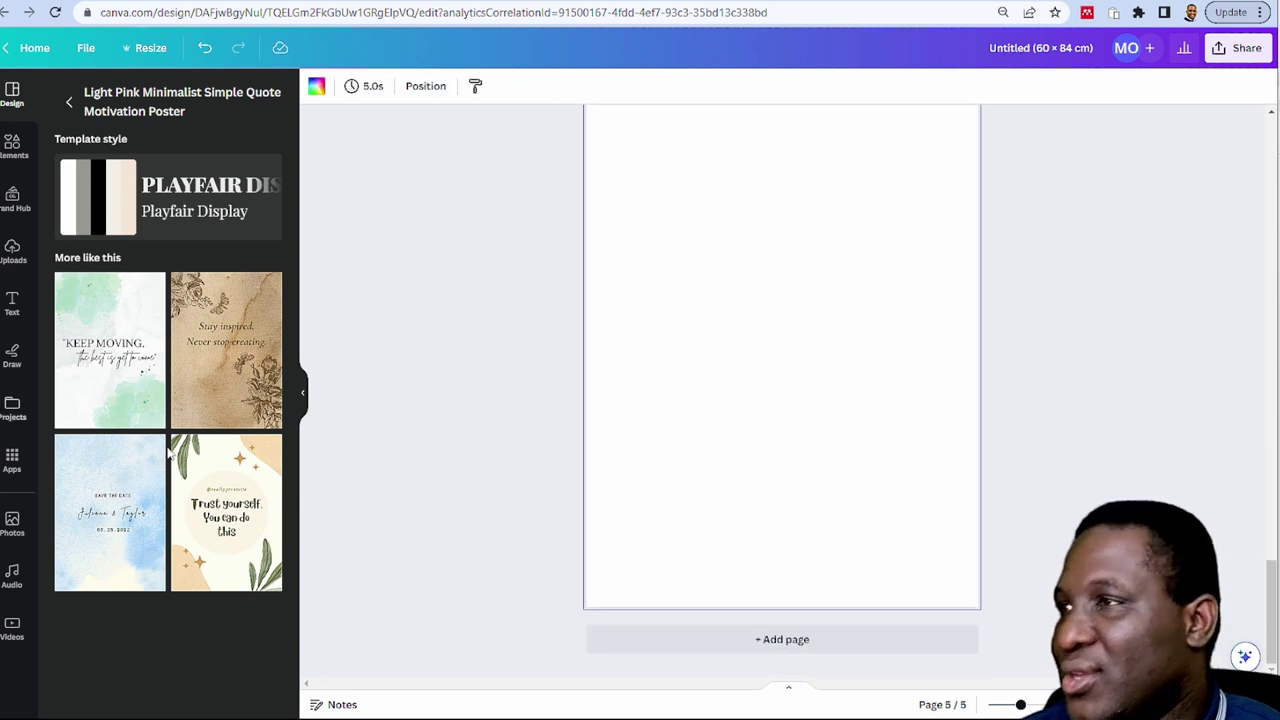
# Apply the Pink Watercolor Spring Sale template to page 5
pyautogui.click(69, 101)
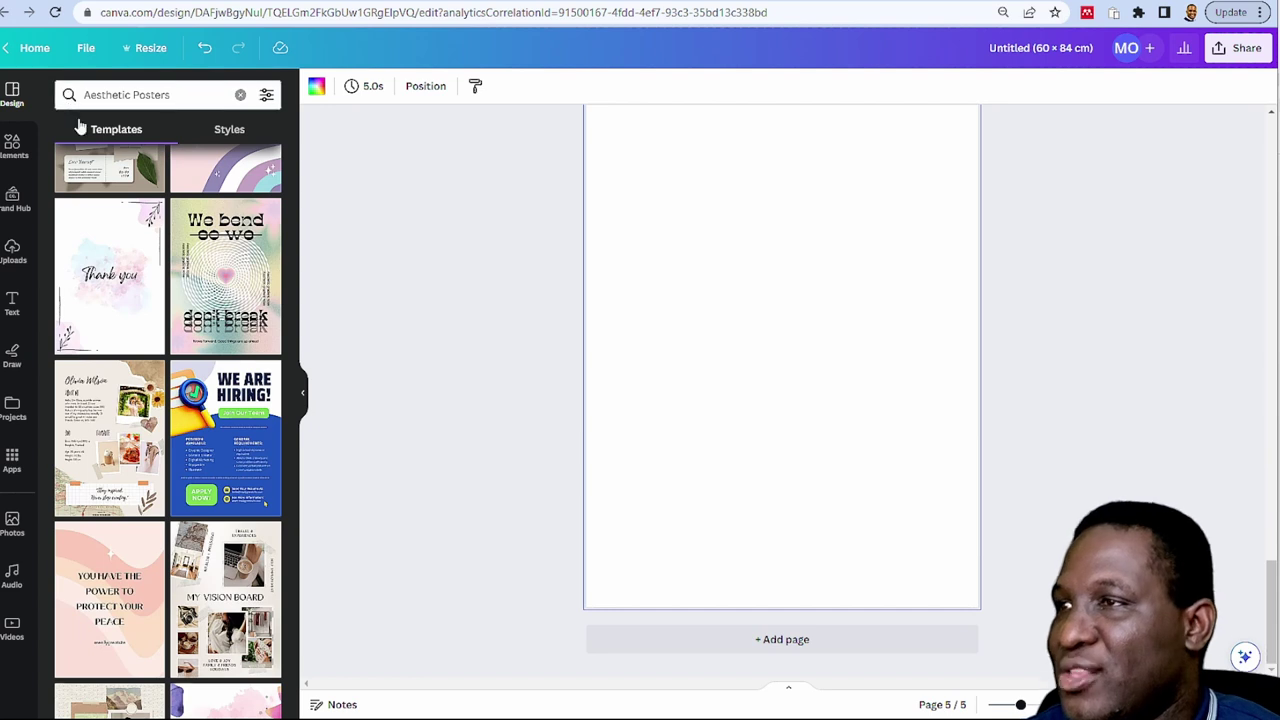
pyautogui.scroll(-4, 197, 388)
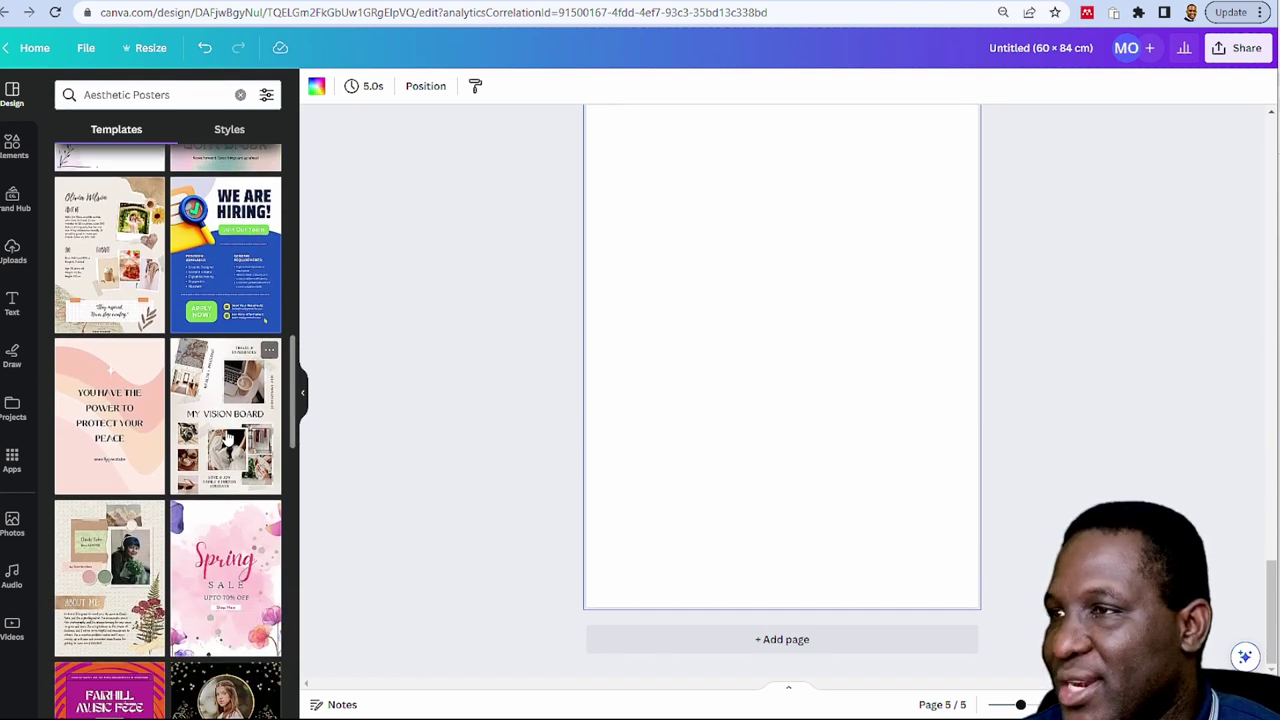
pyautogui.click(224, 537)
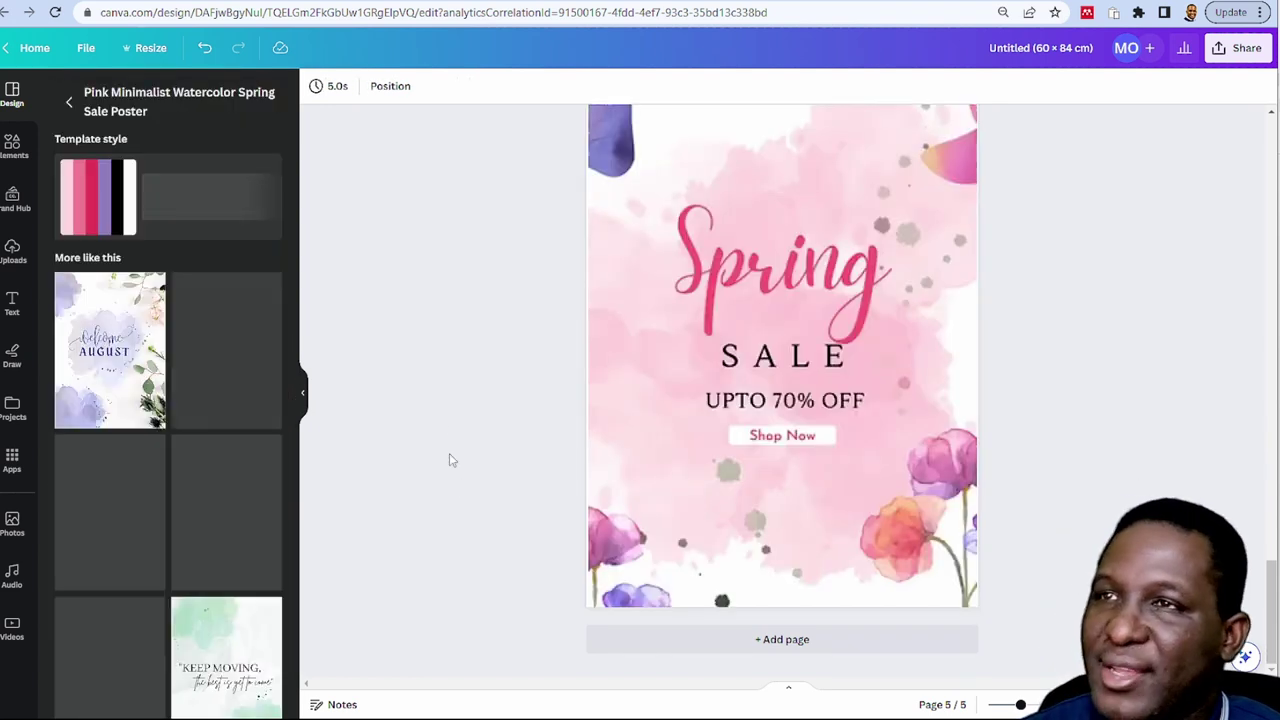
pyautogui.scroll(1, 449, 453)
# Delete the Spring, SALE, UPTO 70% OFF and Shop Now texts plus the button box
pyautogui.click(737, 422)
pyautogui.press('Delete')
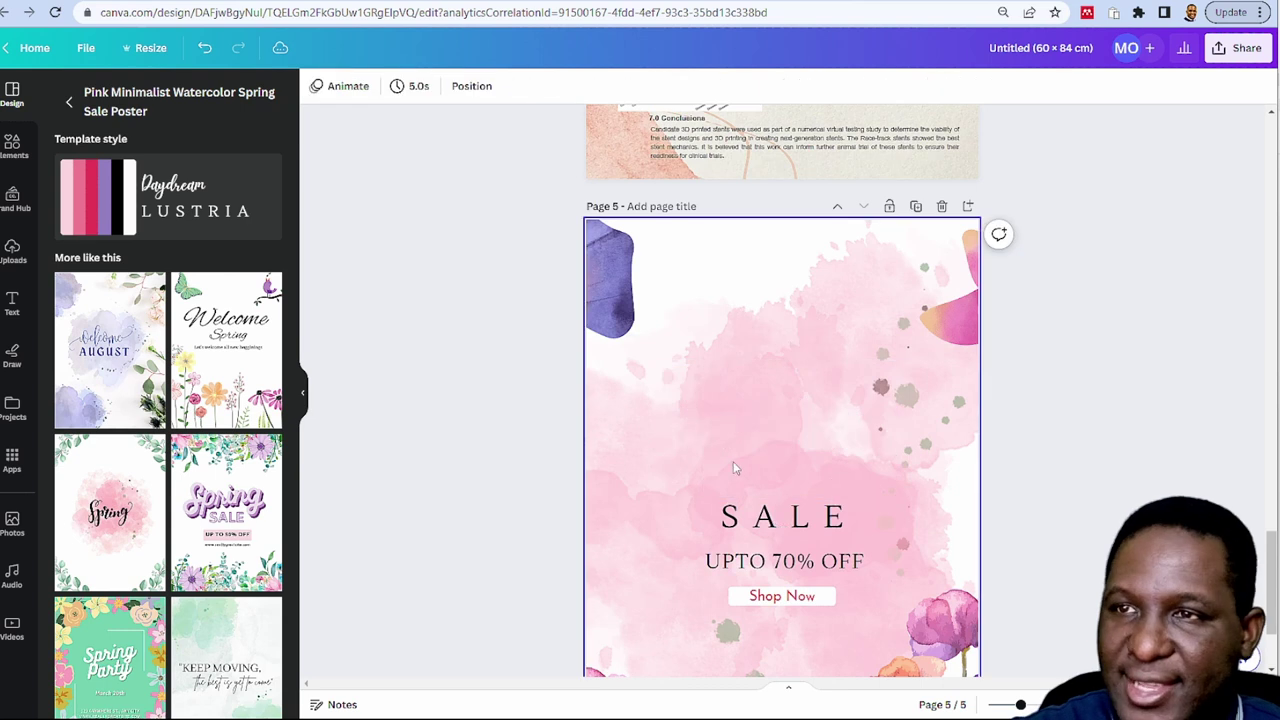
pyautogui.click(783, 516)
pyautogui.press('Delete')
pyautogui.click(785, 567)
pyautogui.press('Delete')
pyautogui.click(782, 596)
pyautogui.press('Delete')
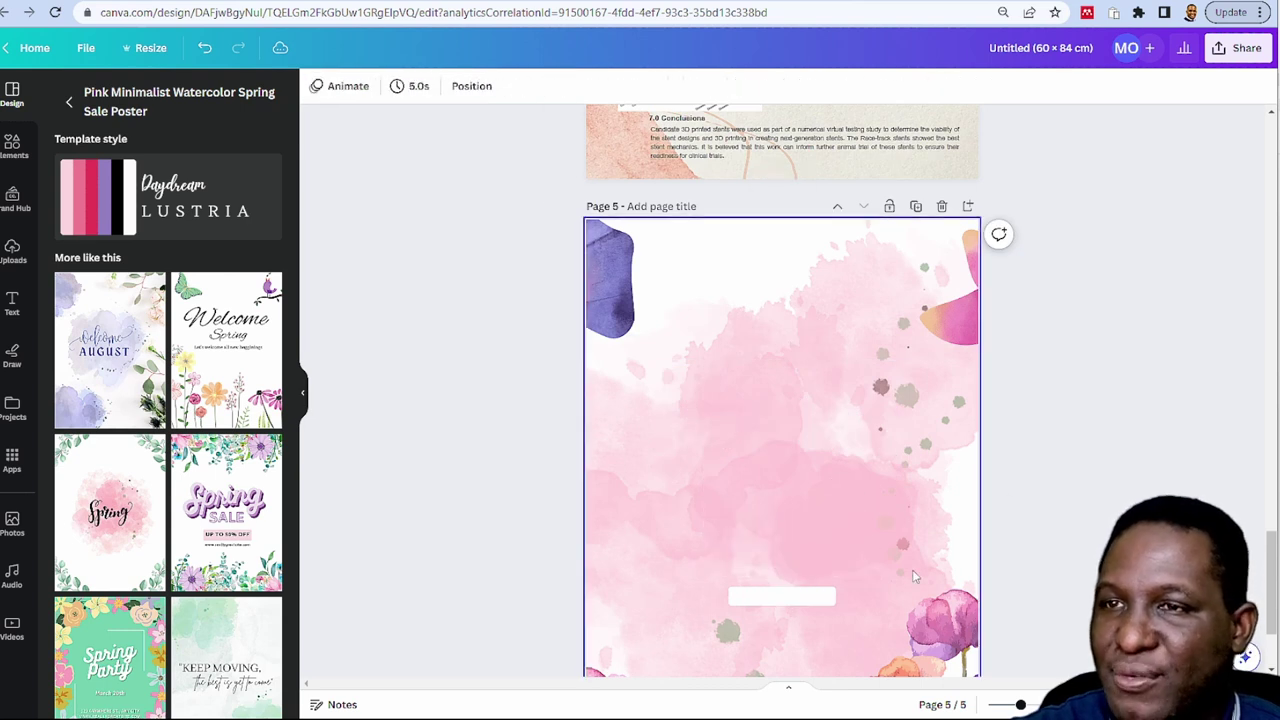
pyautogui.click(796, 596)
pyautogui.press('Delete')
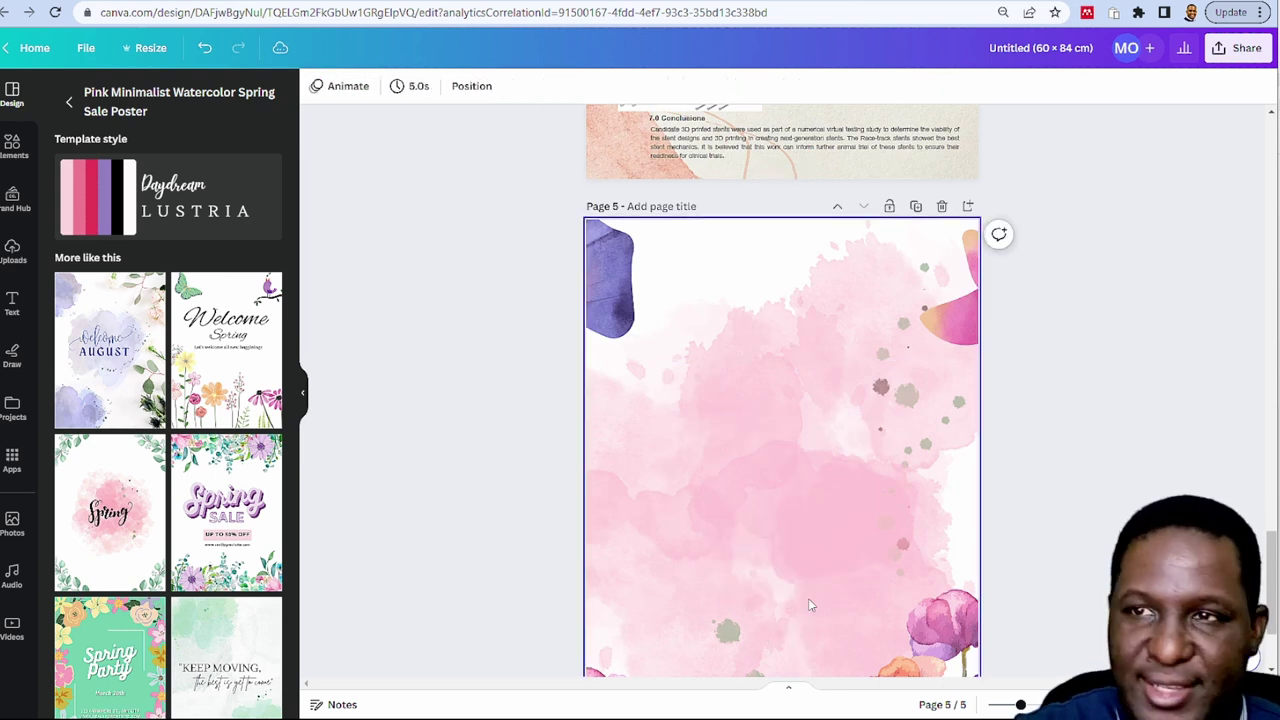
# Paste the poster onto page 5, then undo the paste
pyautogui.scroll(-1, 1004, 408)
pyautogui.scroll(-1, 1004, 408)
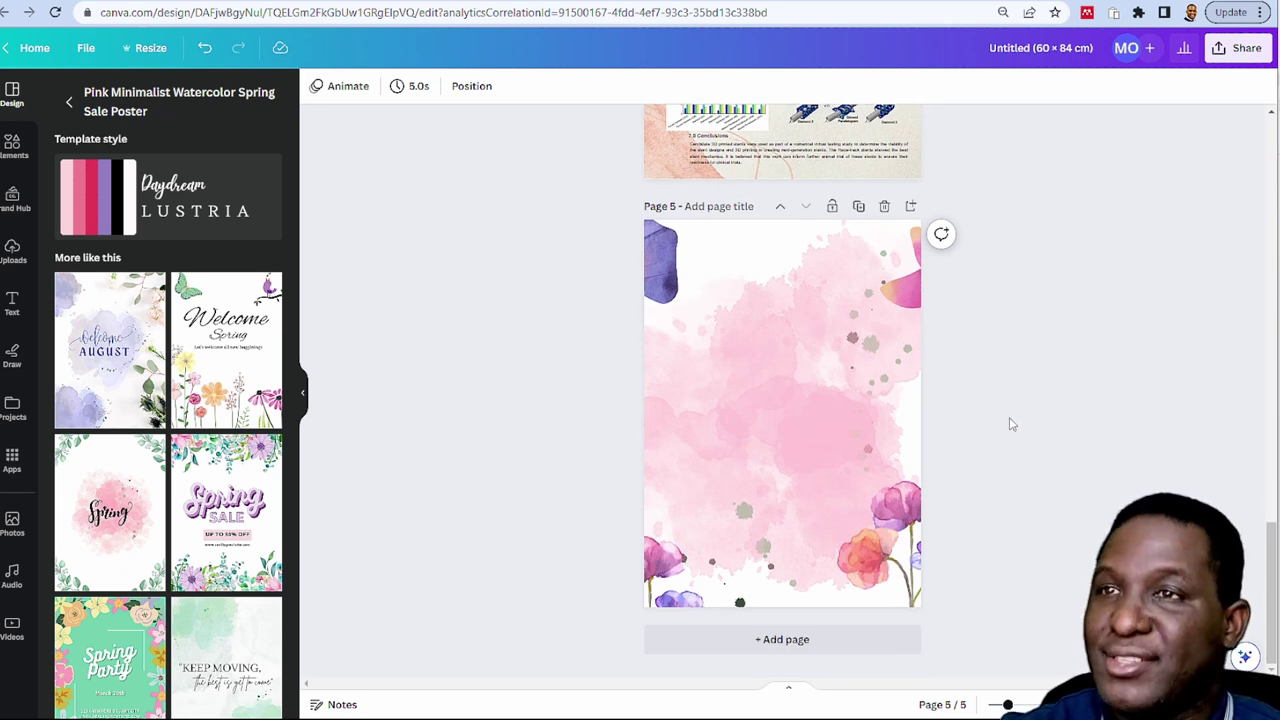
pyautogui.hotkey('ctrl', 'v')
pyautogui.click(1012, 425)
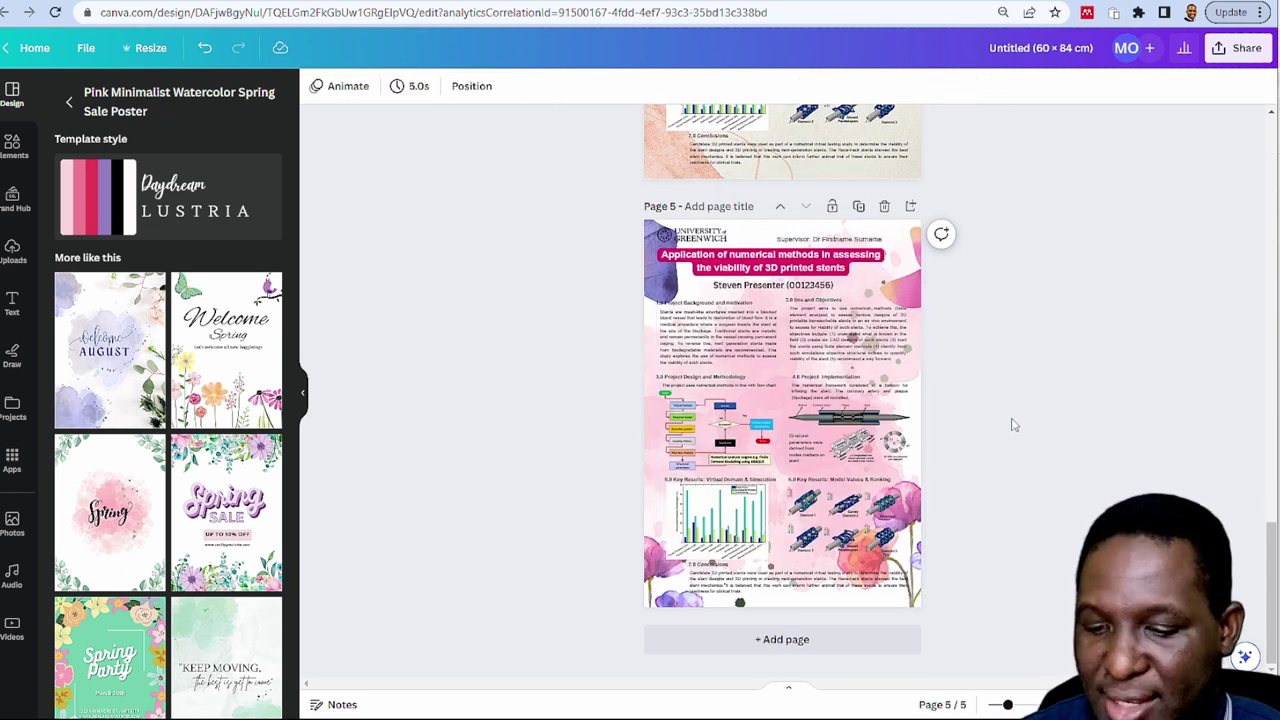
pyautogui.hotkey('ctrl', 'z')
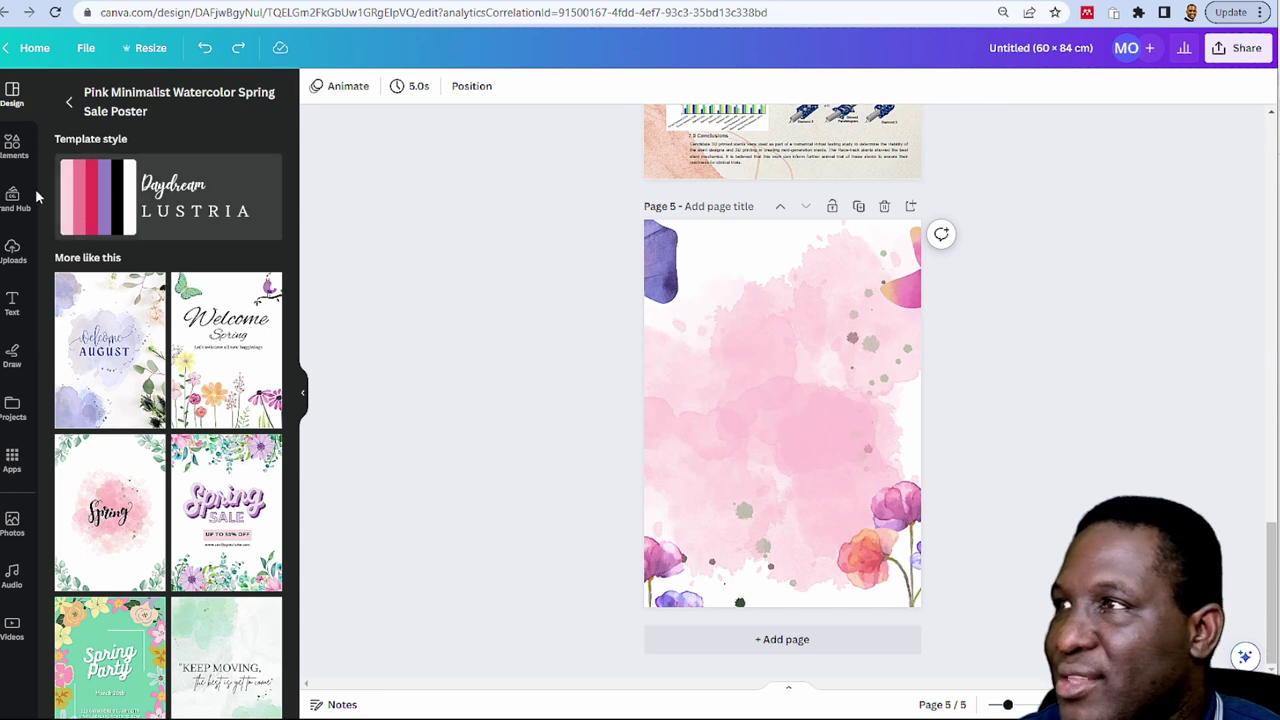
# Add a square from Elements and stretch it over all of page 5
pyautogui.click(12, 145)
pyautogui.click(60, 218)
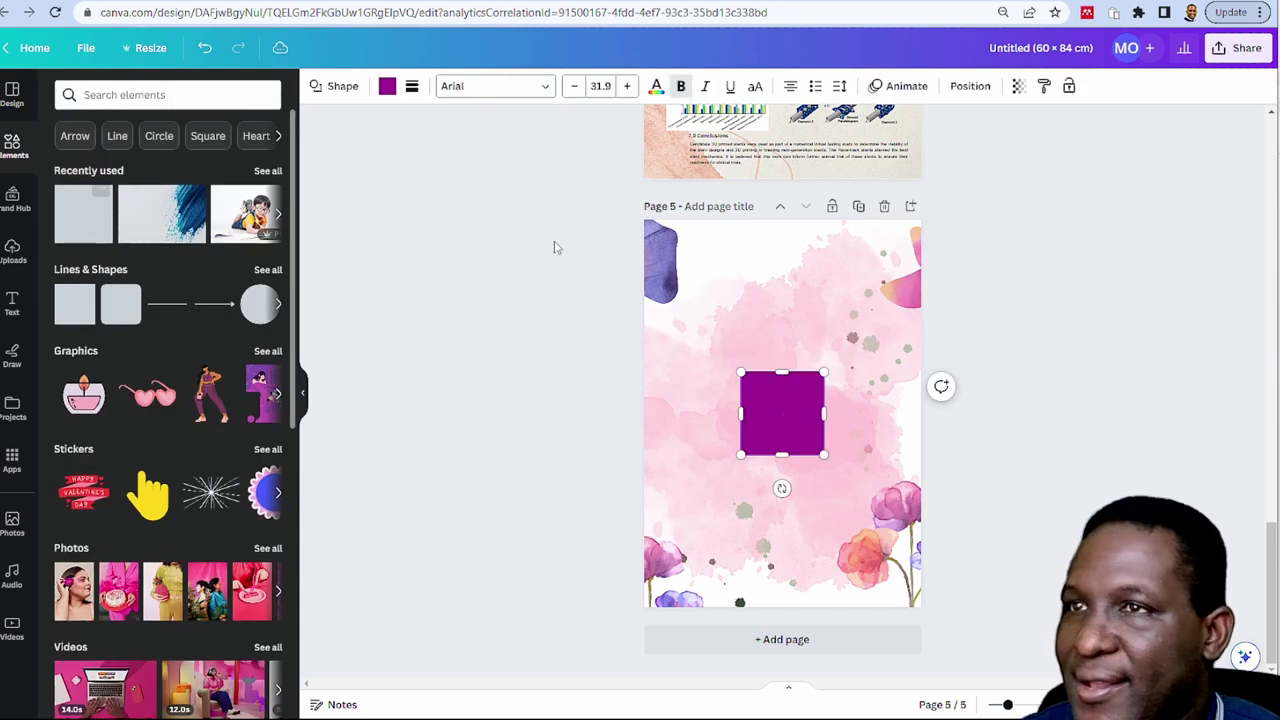
pyautogui.moveTo(744, 369); pyautogui.dragTo(646, 218)
pyautogui.moveTo(824, 455); pyautogui.dragTo(922, 607)
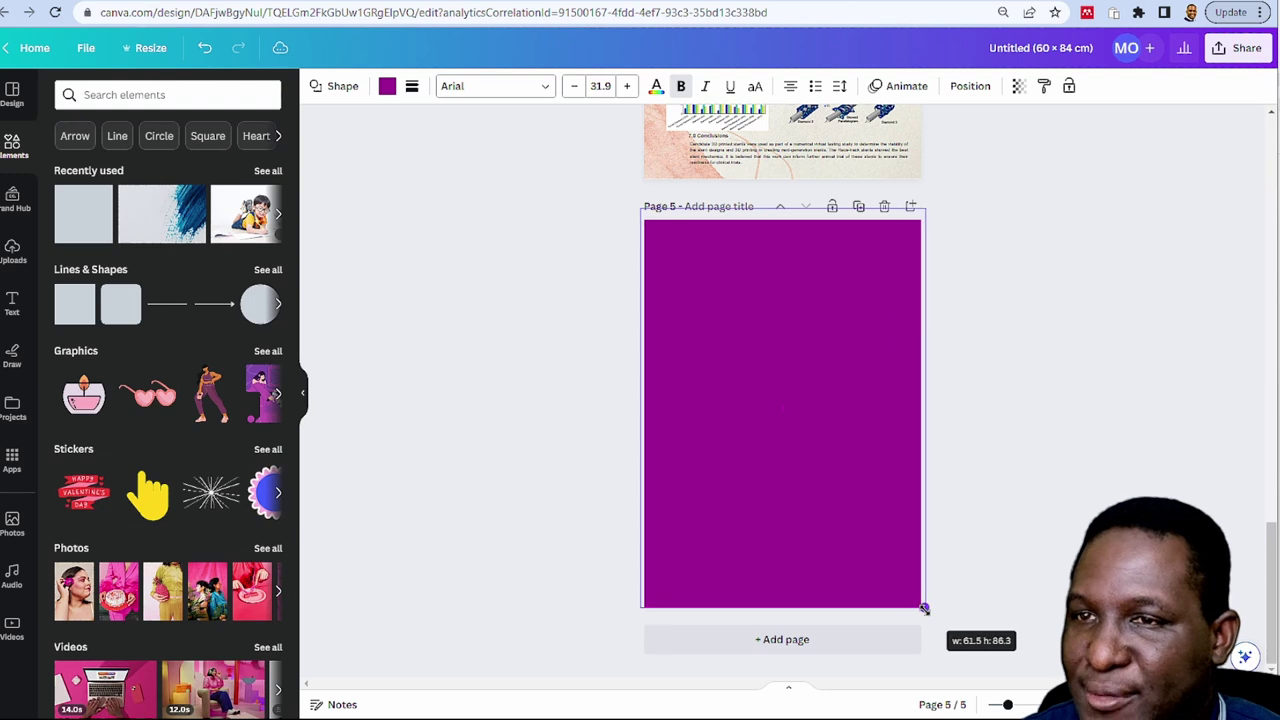
# Fill the covering rectangle pink and make it partly transparent
pyautogui.click(387, 87)
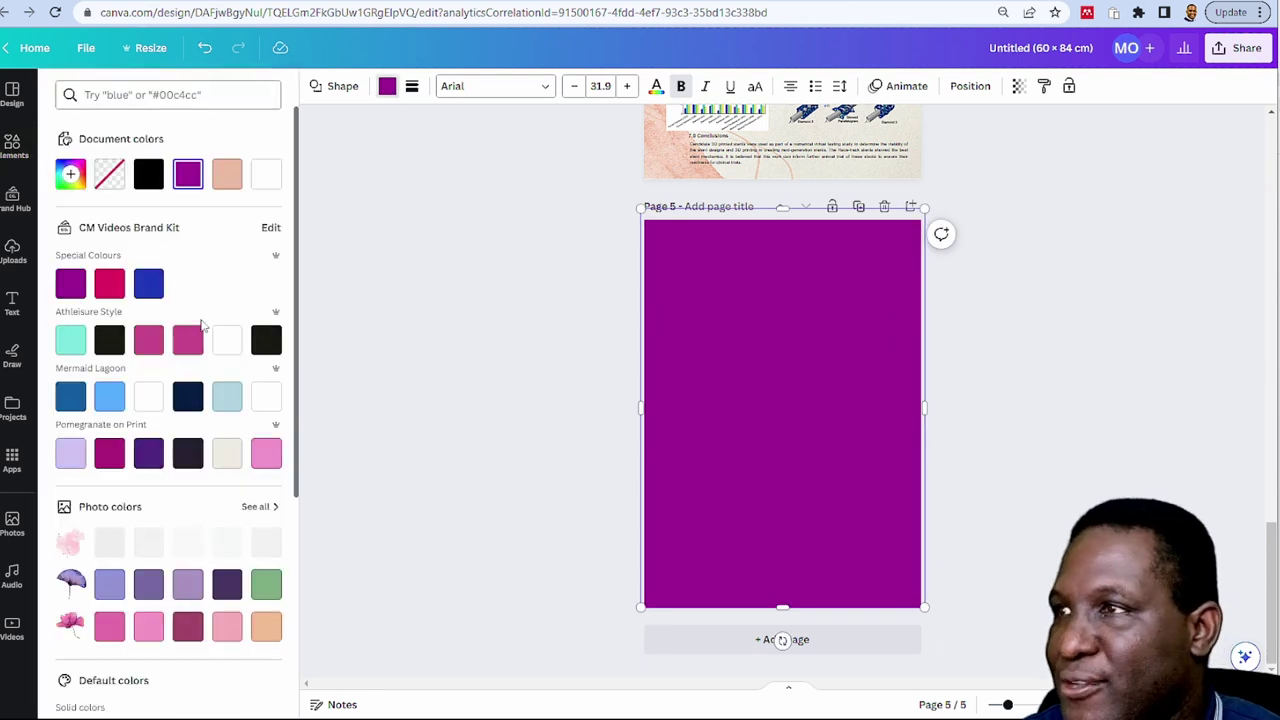
pyautogui.click(266, 453)
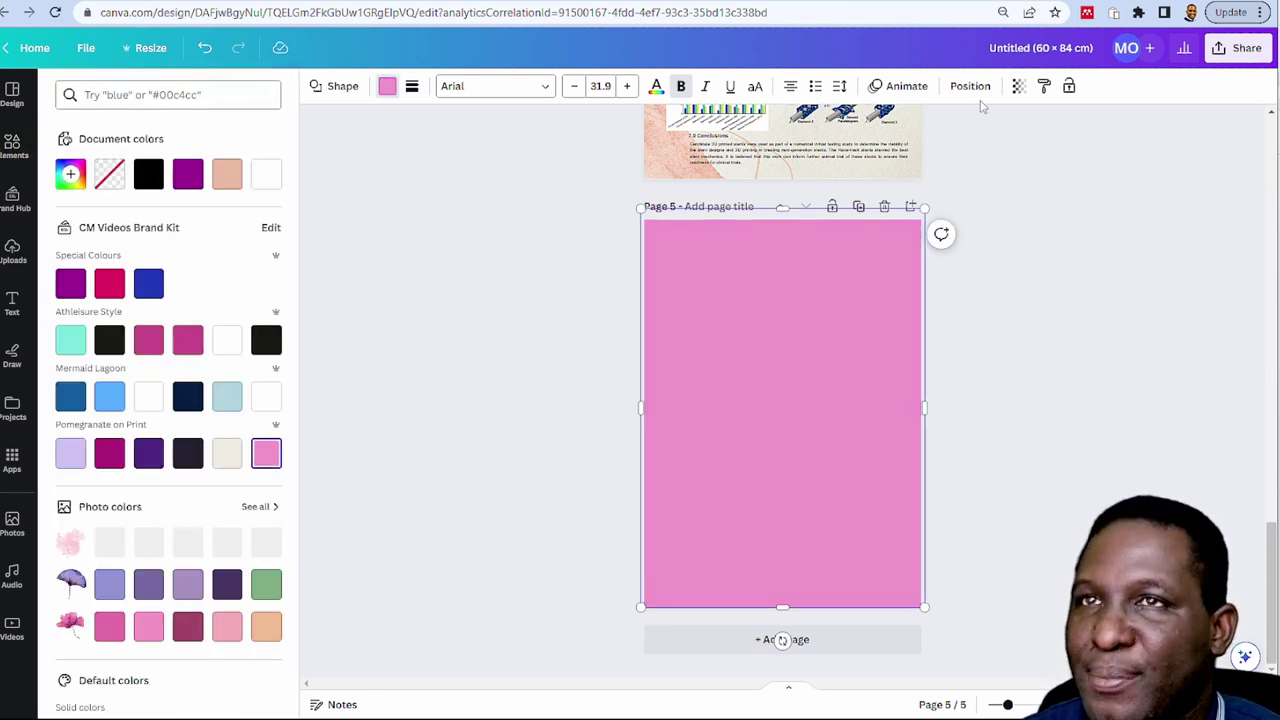
pyautogui.click(1018, 86)
pyautogui.moveTo(1016, 145); pyautogui.dragTo(975, 163)
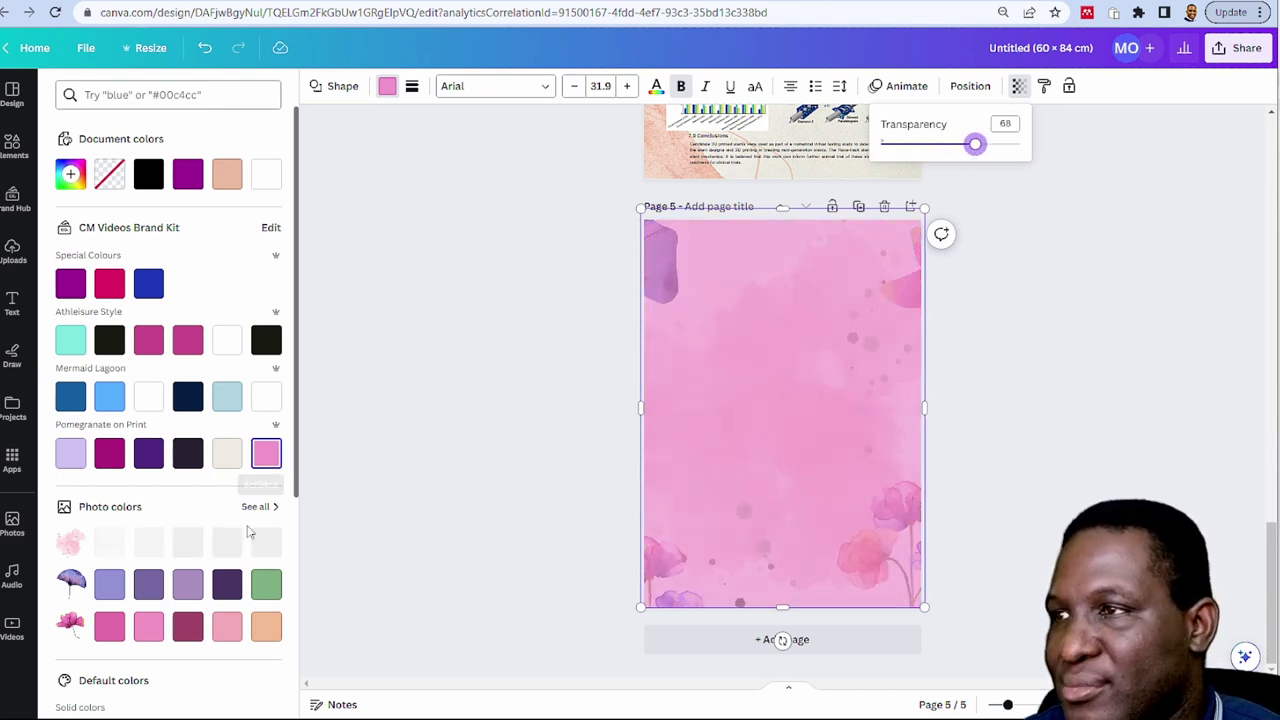
# Switch the overlay fill to light grey and lower its transparency so the background fades
pyautogui.click(227, 455)
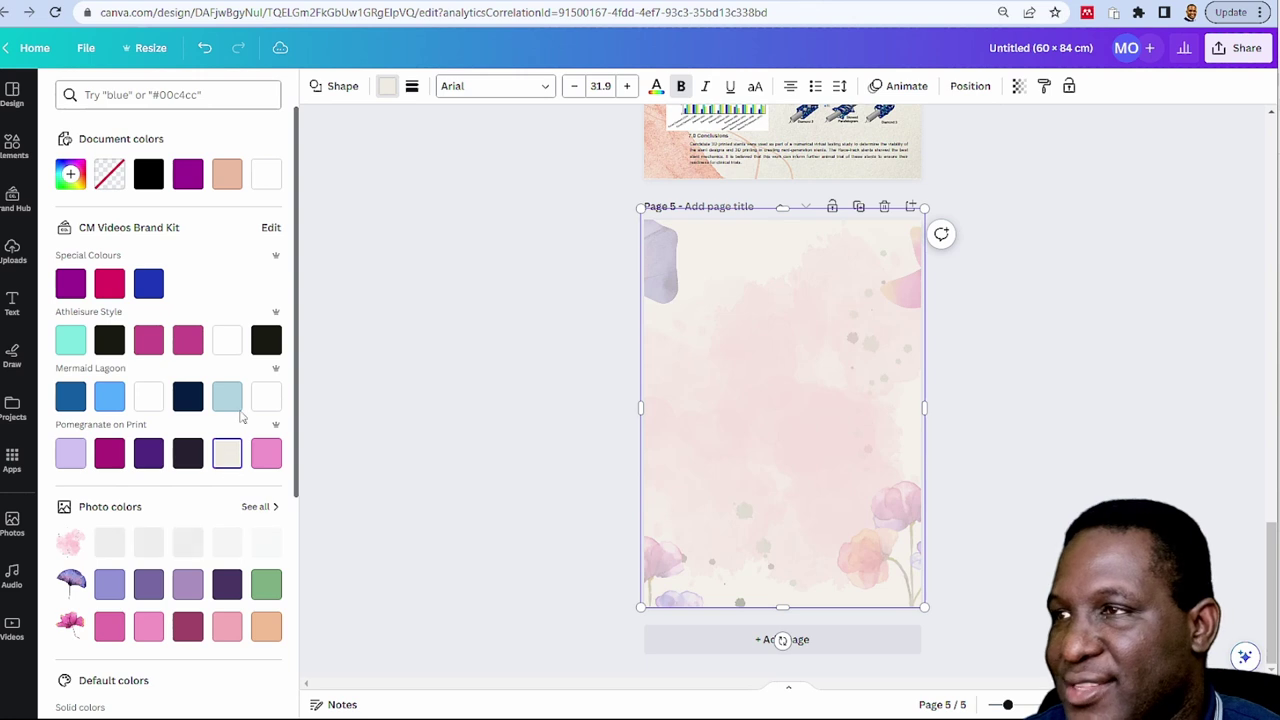
pyautogui.click(227, 398)
pyautogui.scroll(-3, 197, 591)
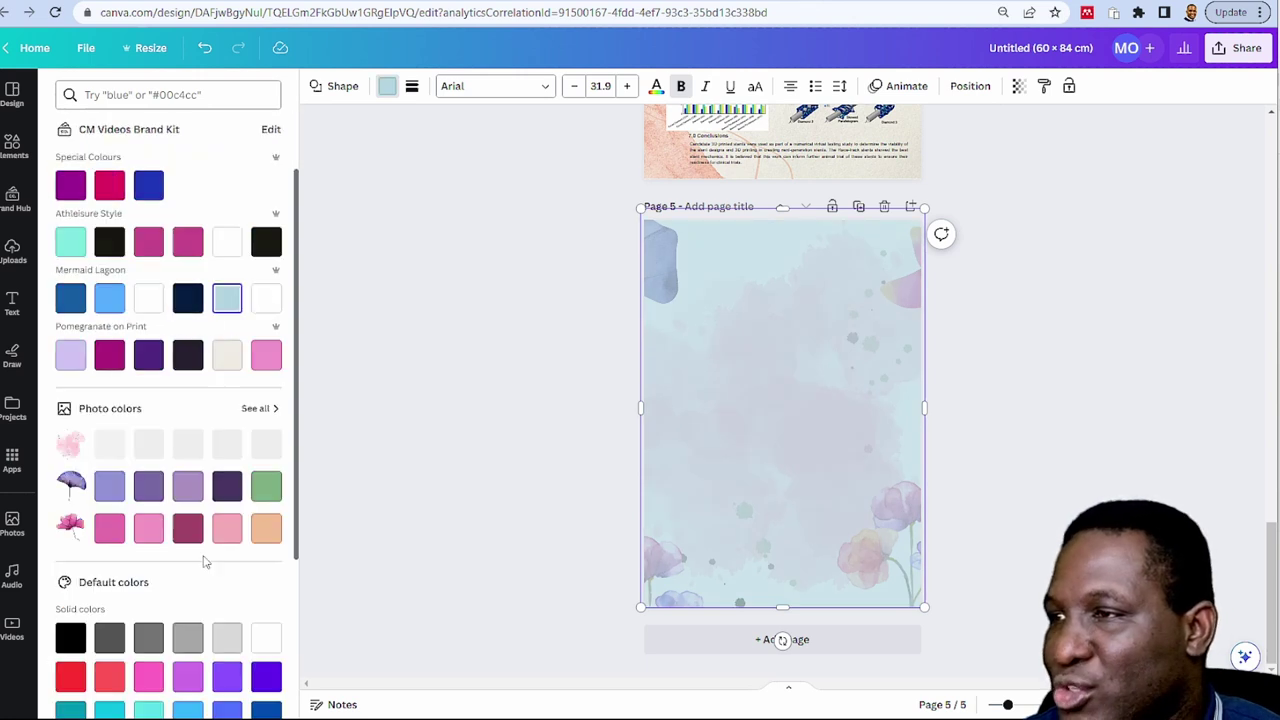
pyautogui.click(270, 577)
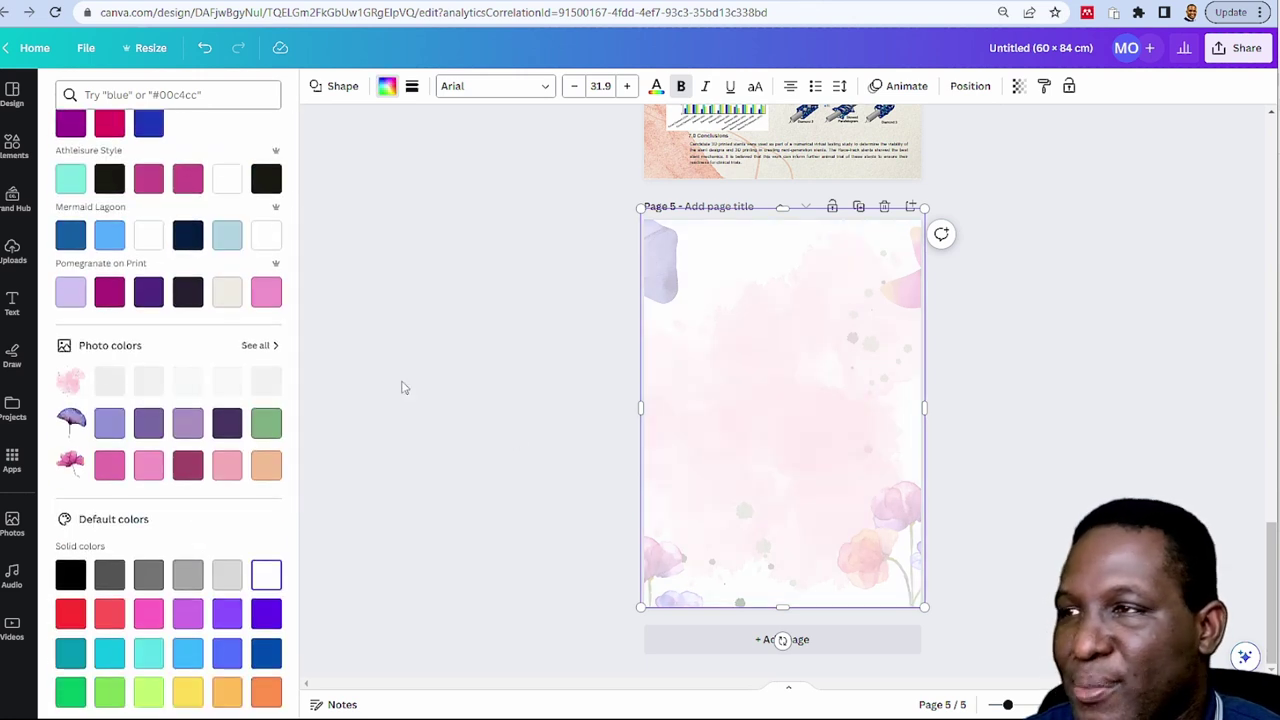
pyautogui.click(225, 576)
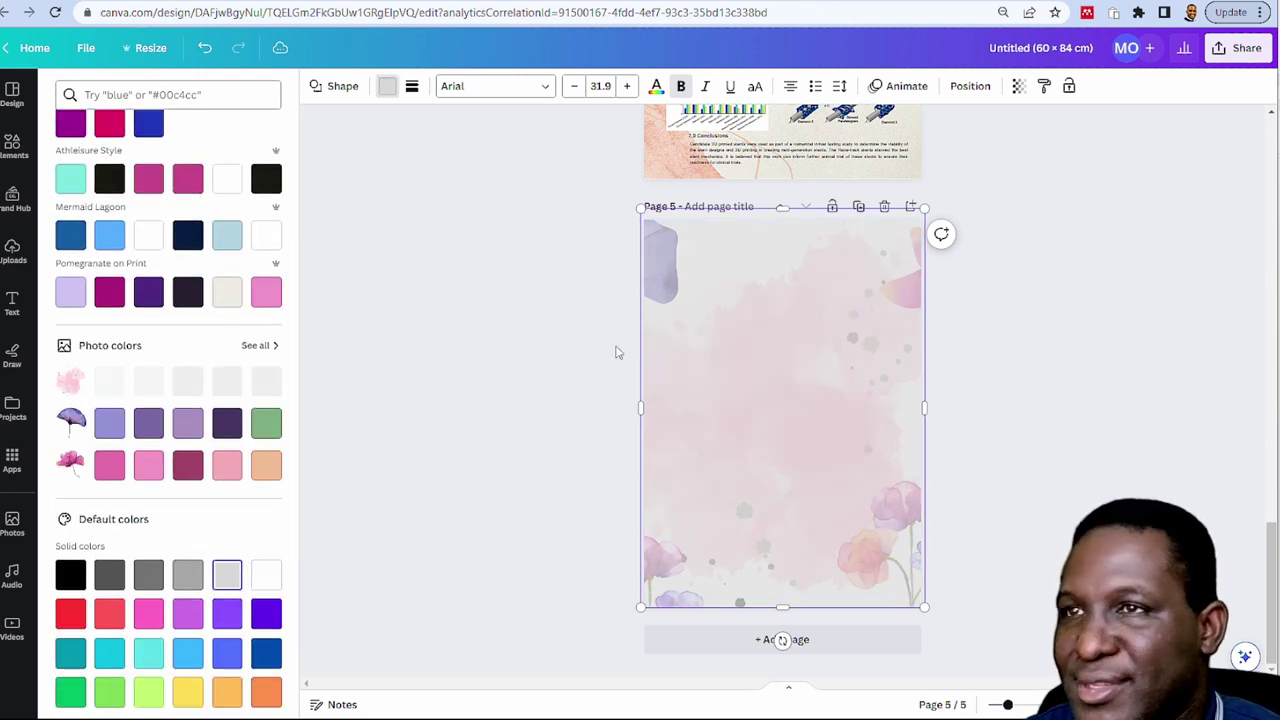
pyautogui.click(1018, 86)
pyautogui.moveTo(1016, 145); pyautogui.dragTo(968, 163)
pyautogui.click(1057, 380)
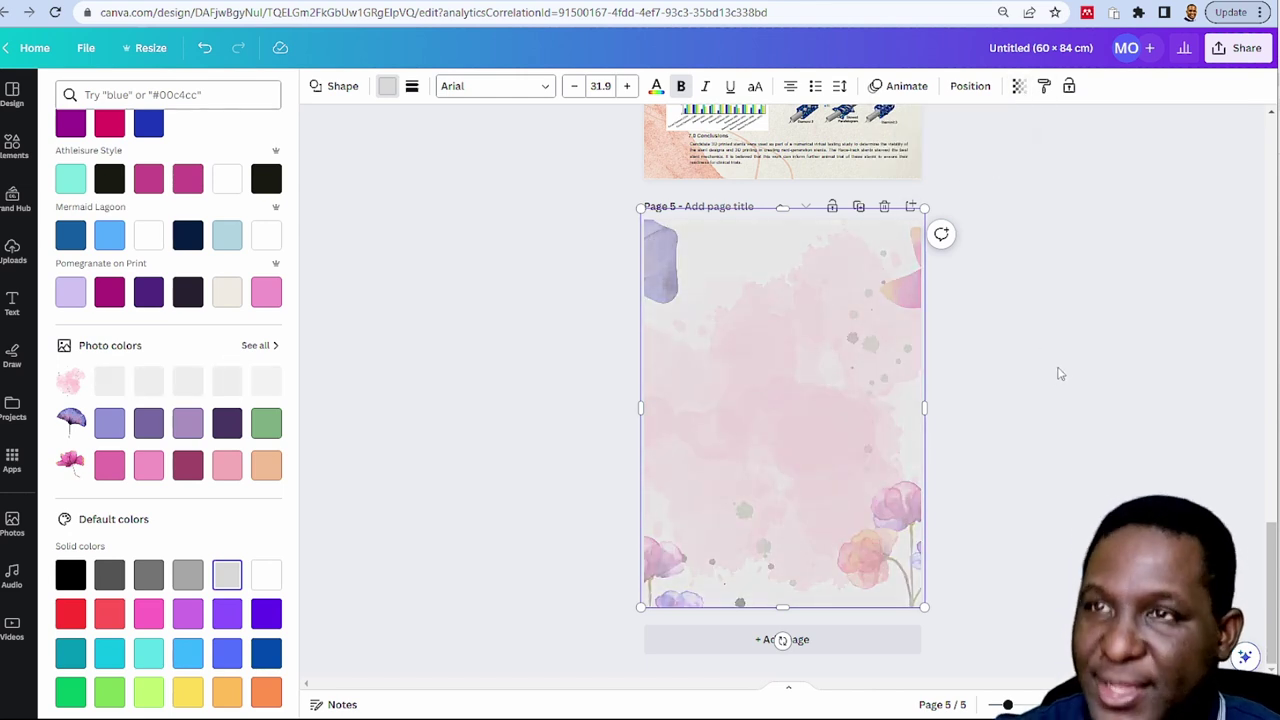
pyautogui.click(1062, 370)
# Duplicate page 5 with Ctrl+D to create Page 6
pyautogui.keyDown('ctrl'); pyautogui.scroll(1, 1024, 434); pyautogui.keyUp('ctrl')
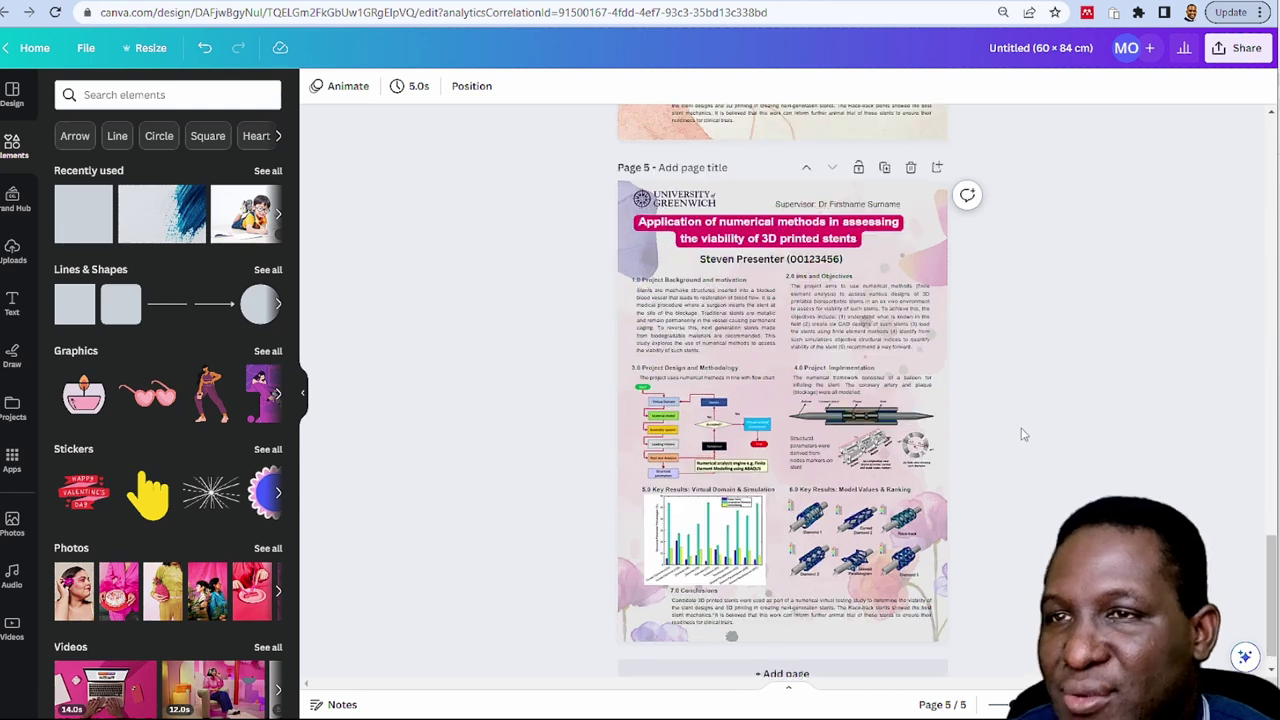
pyautogui.keyDown('ctrl'); pyautogui.scroll(2, 1024, 434); pyautogui.keyUp('ctrl')
pyautogui.keyDown('ctrl'); pyautogui.scroll(-1, 1030, 434); pyautogui.keyUp('ctrl')
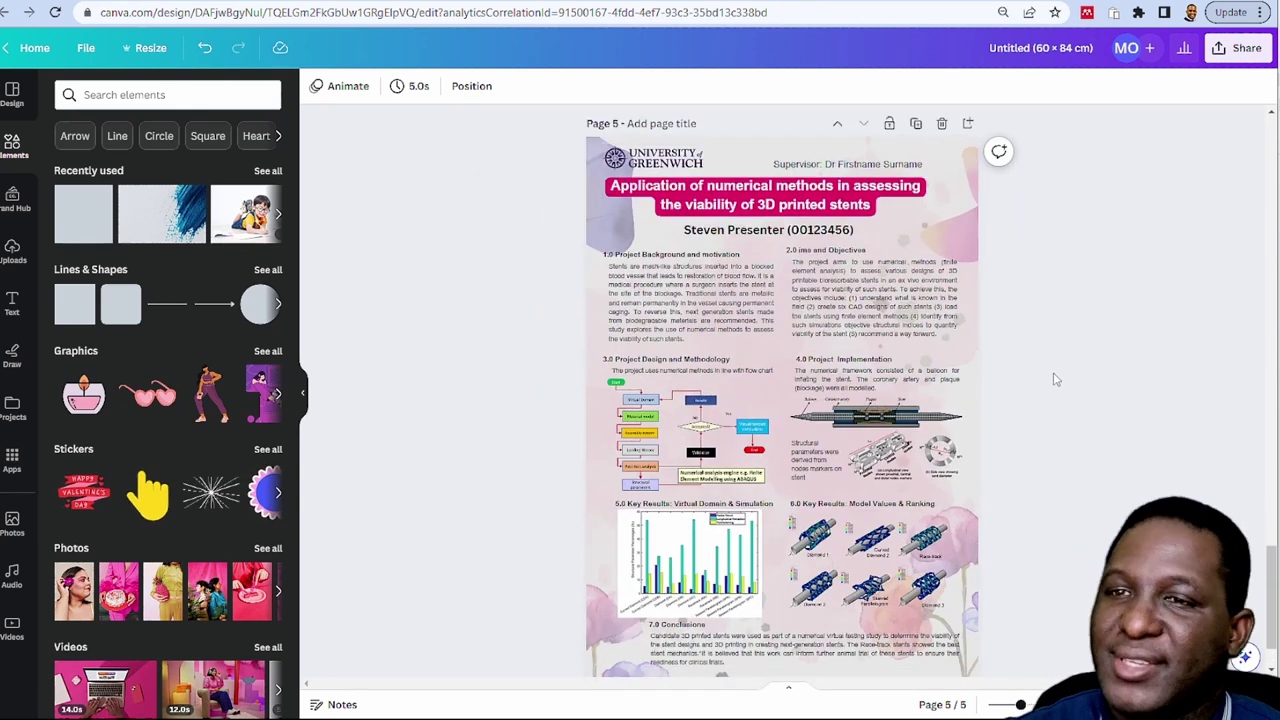
pyautogui.hotkey('ctrl', 'd')
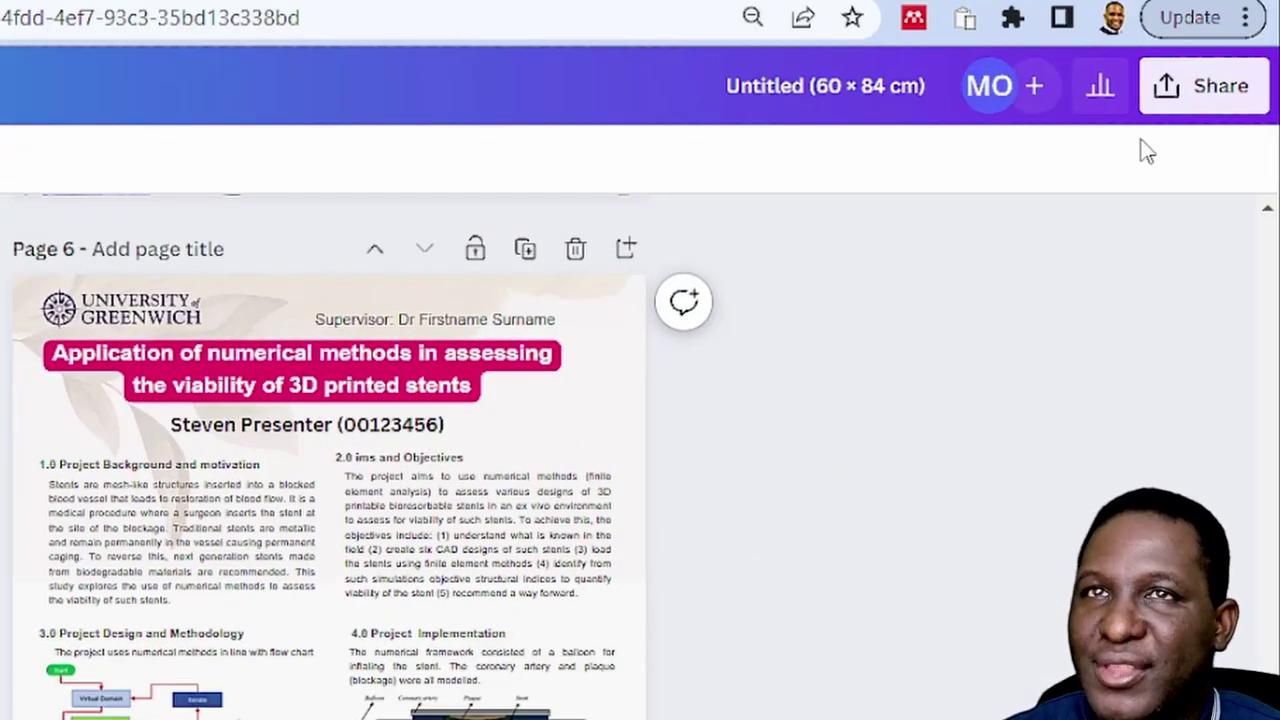
pyautogui.click(1203, 100)
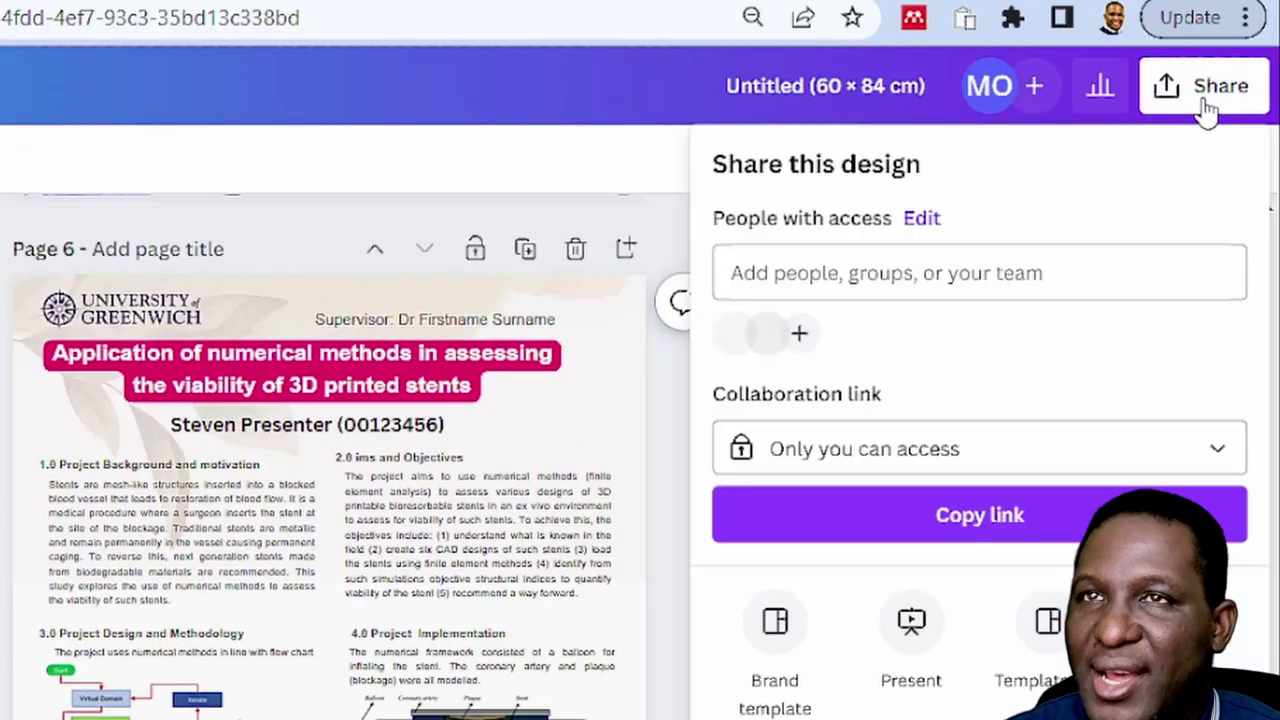
pyautogui.click(911, 640)
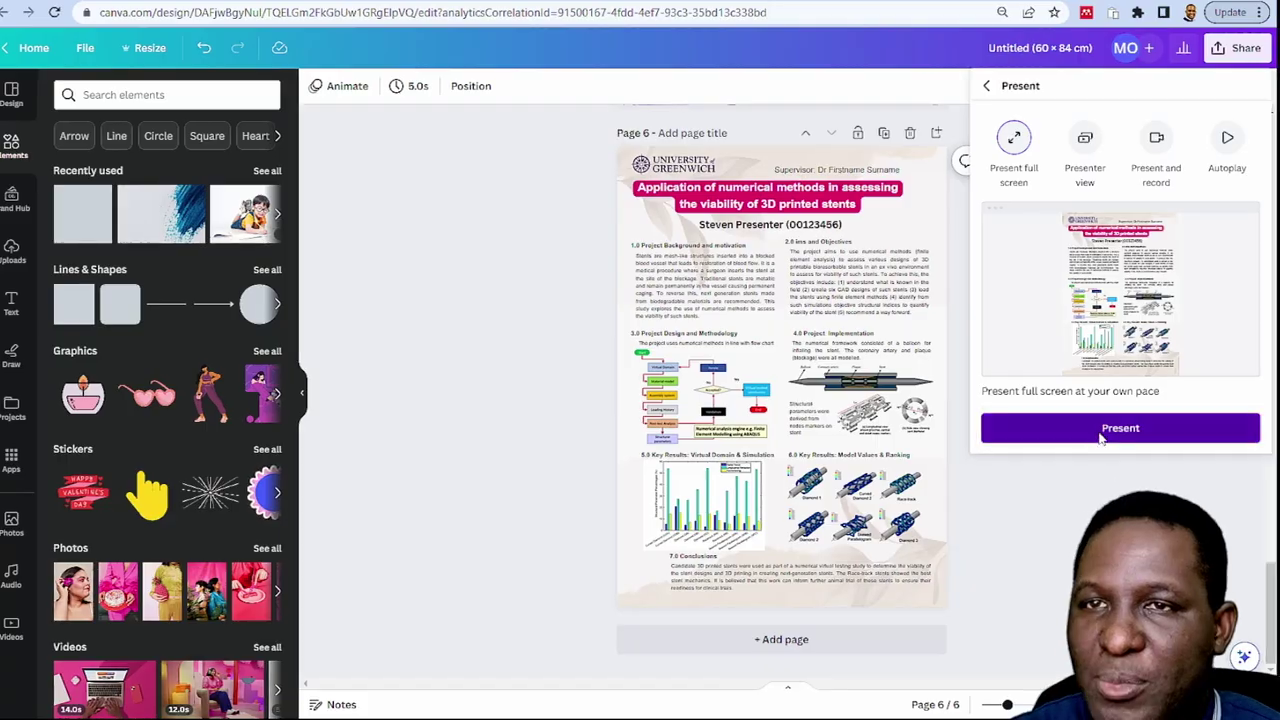
pyautogui.click(1100, 430)
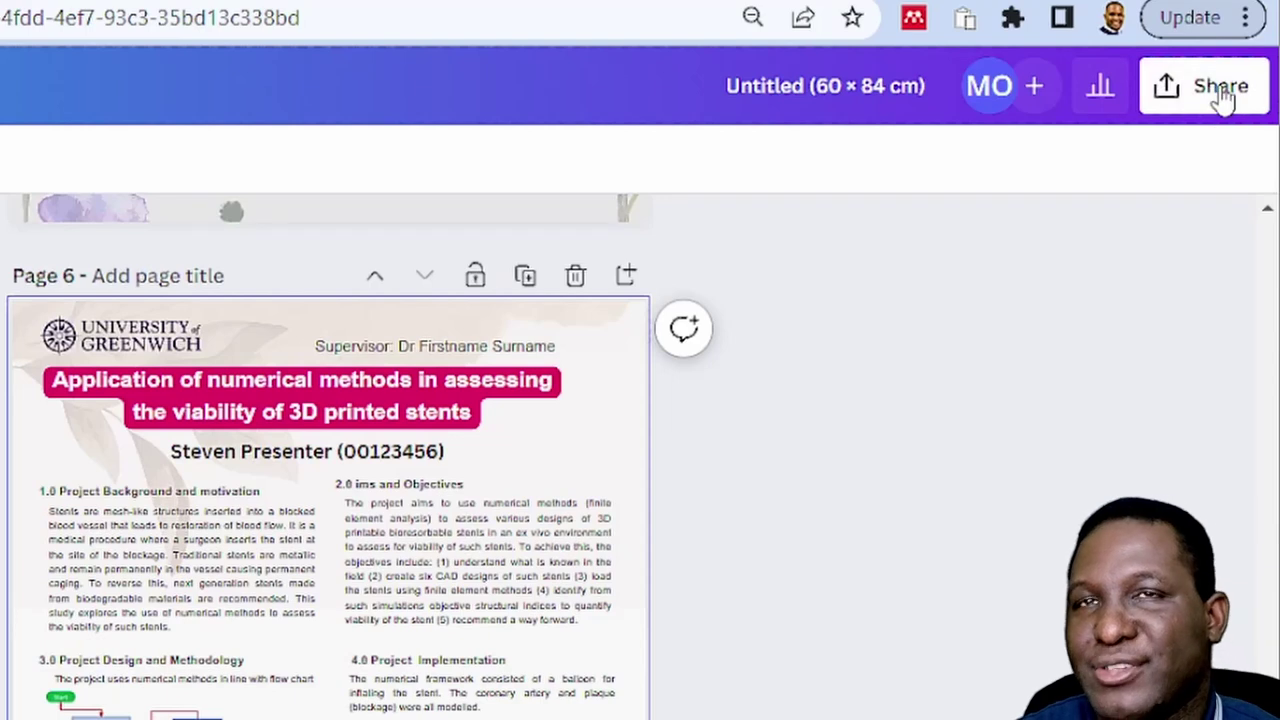
# Open the download settings and choose PDF Standard as the file type
pyautogui.click(1222, 92)
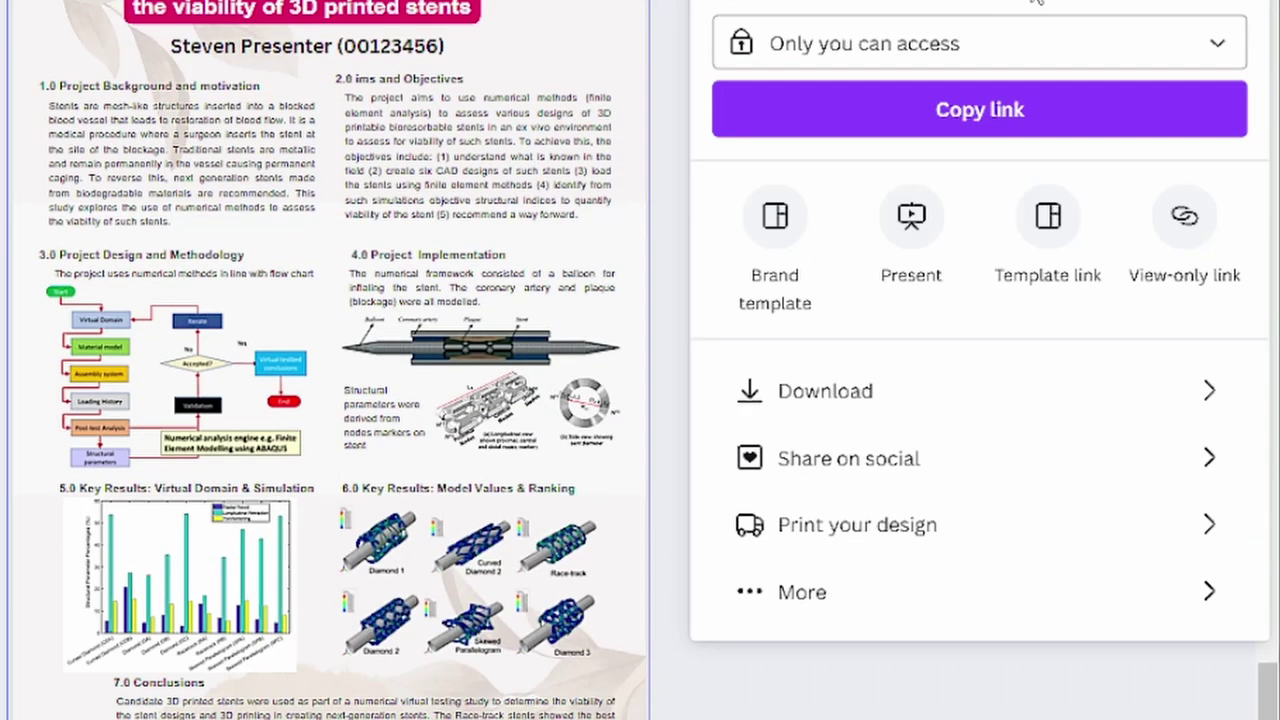
pyautogui.click(855, 395)
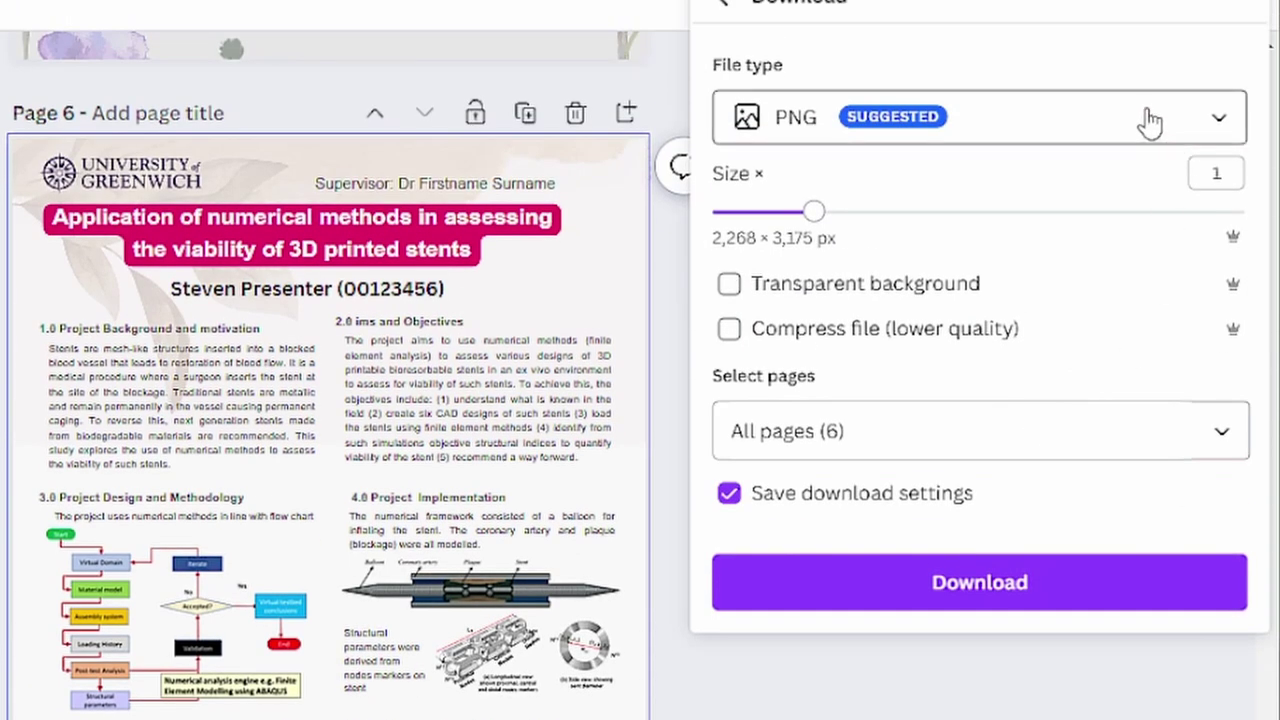
pyautogui.click(1148, 125)
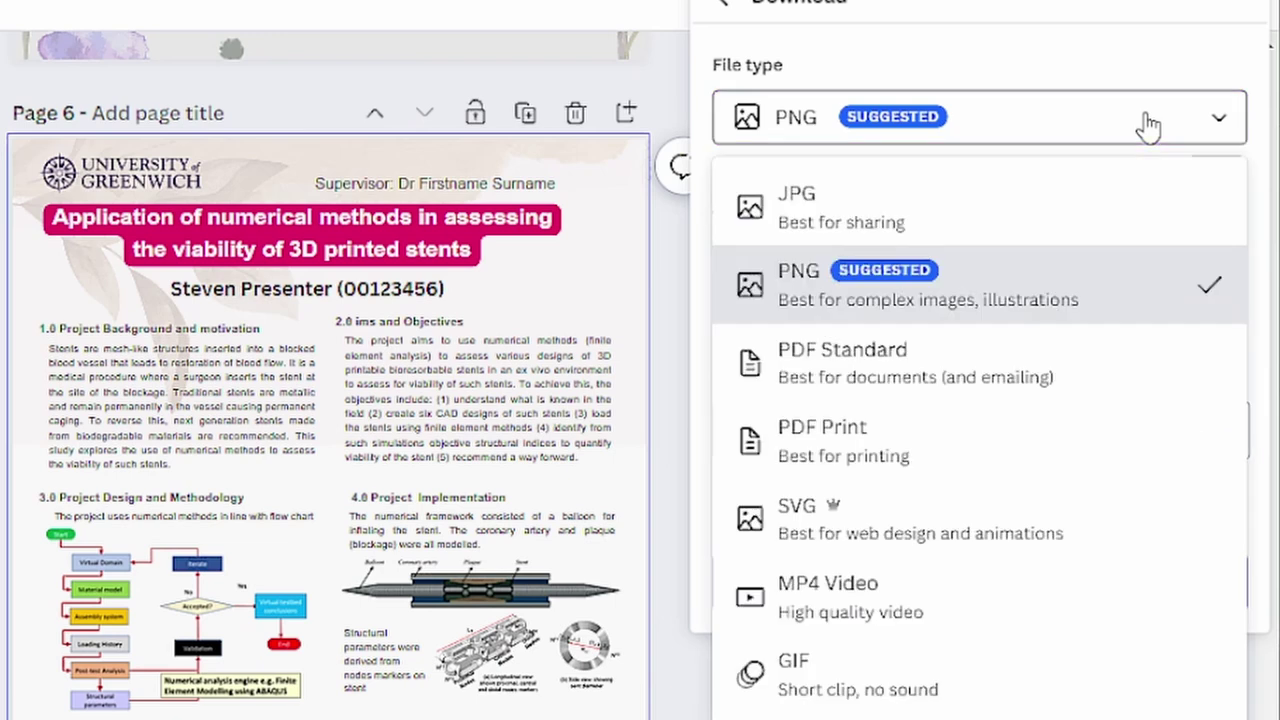
pyautogui.click(968, 393)
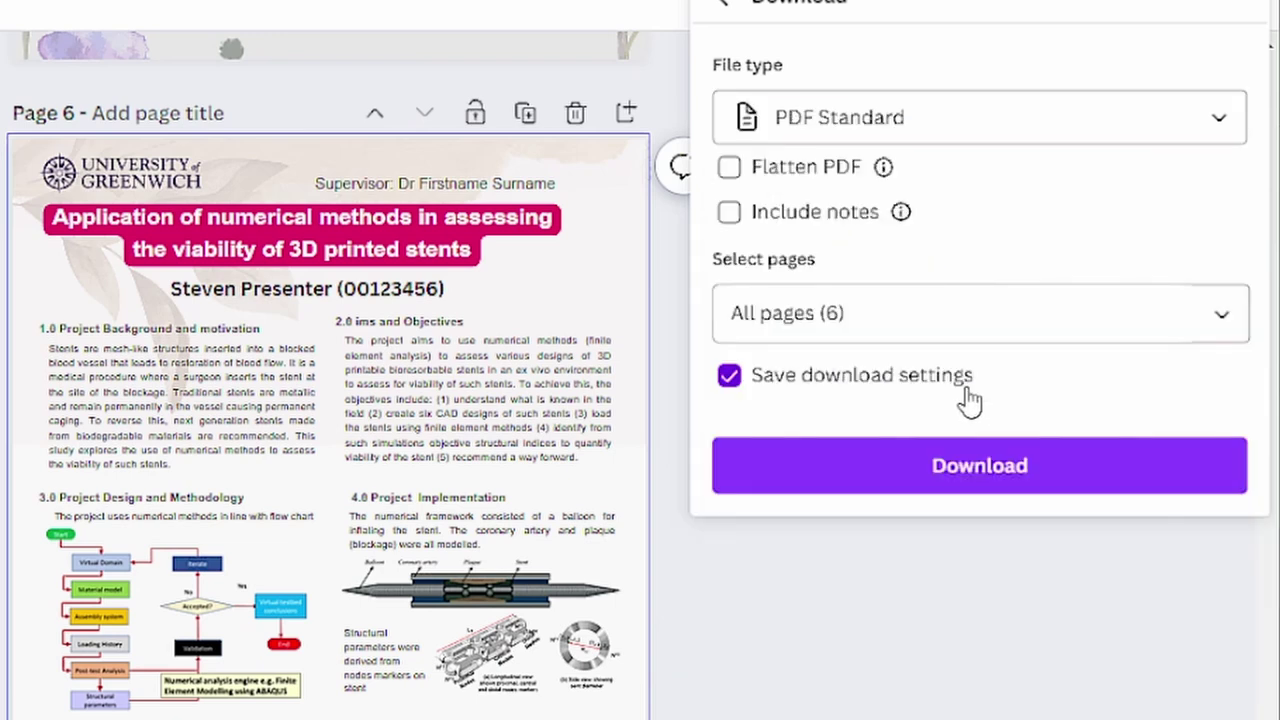
# Limit the export to the current Page 6 and start the download
pyautogui.click(1120, 330)
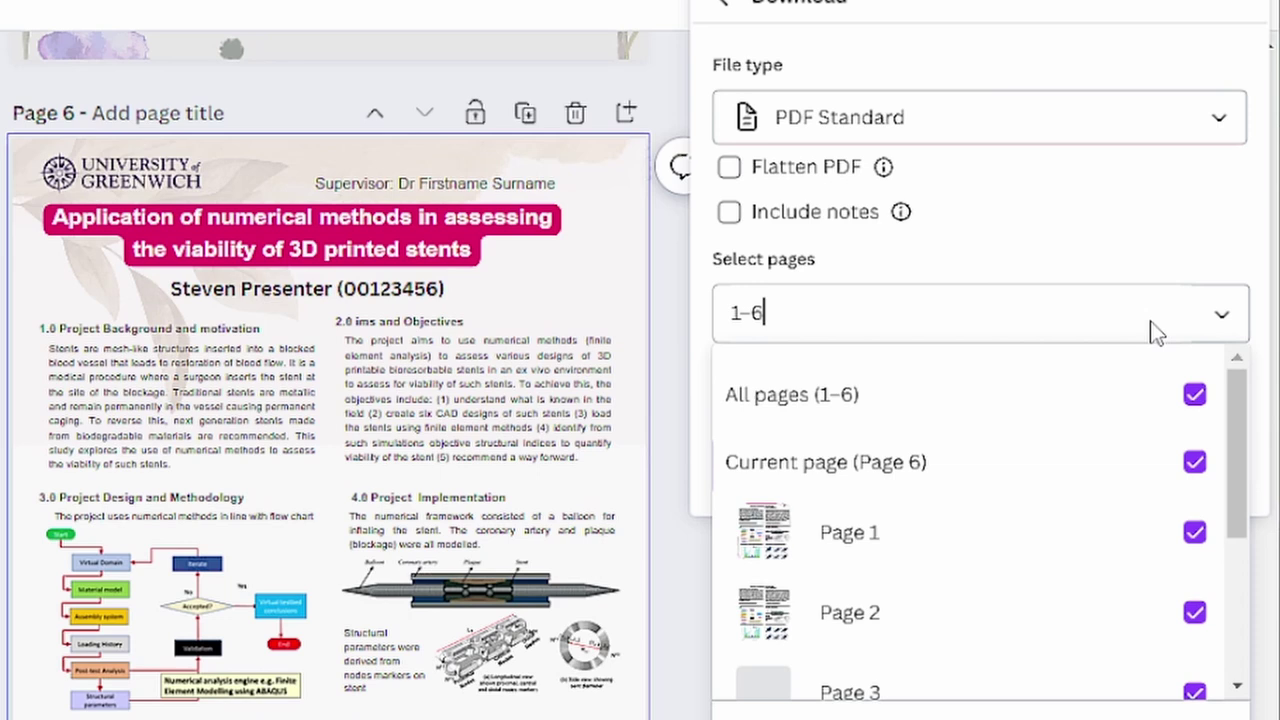
pyautogui.click(1222, 320)
pyautogui.click(1222, 320)
pyautogui.click(1194, 394)
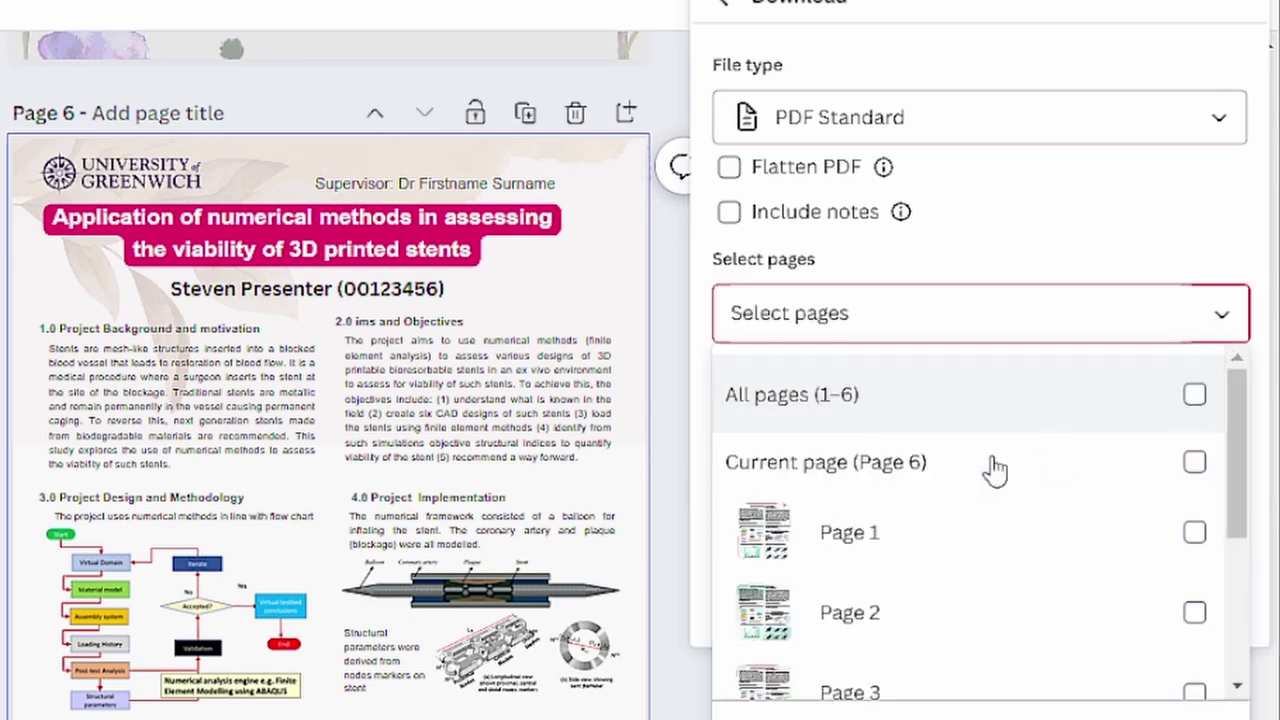
pyautogui.click(442, 458)
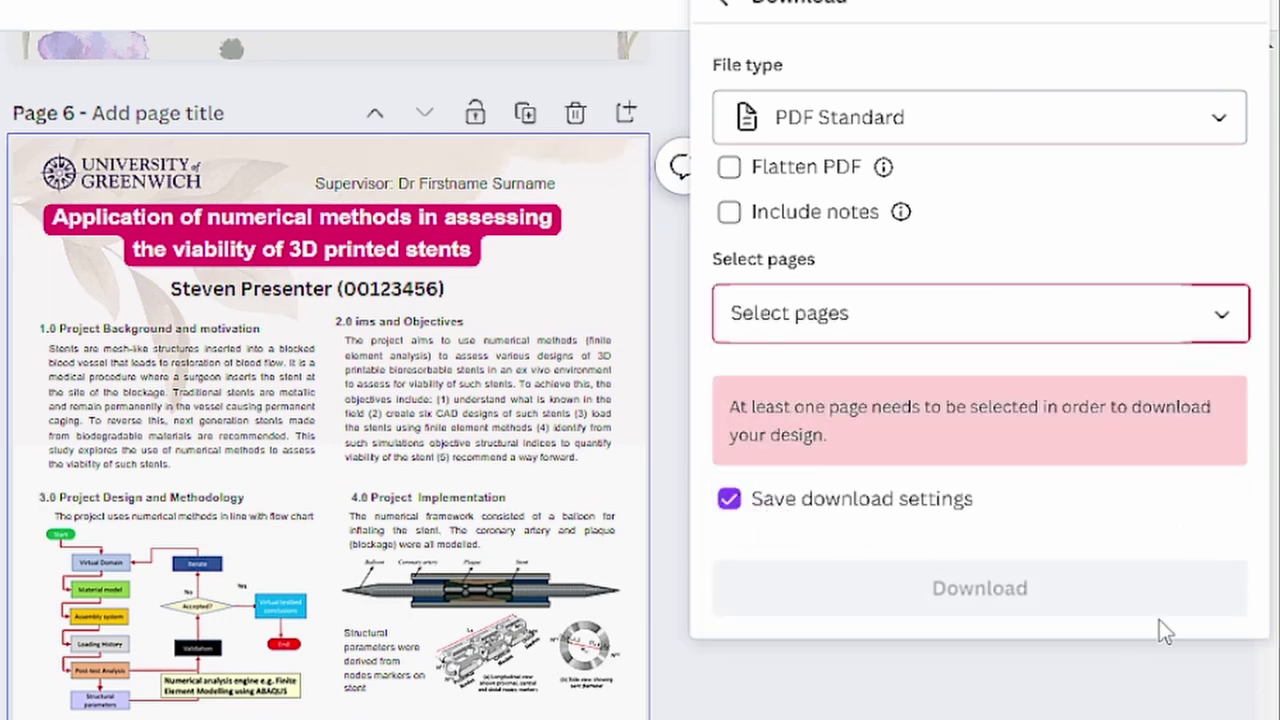
pyautogui.click(1110, 316)
pyautogui.click(1232, 322)
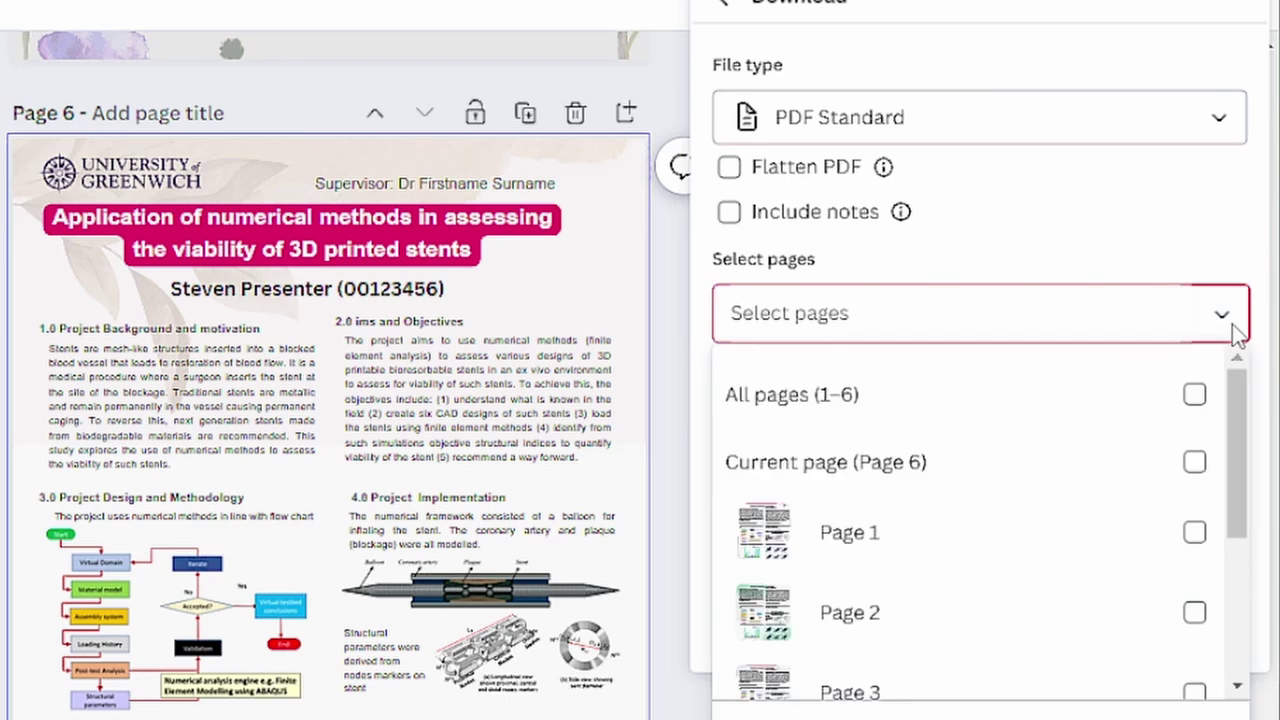
pyautogui.click(1194, 462)
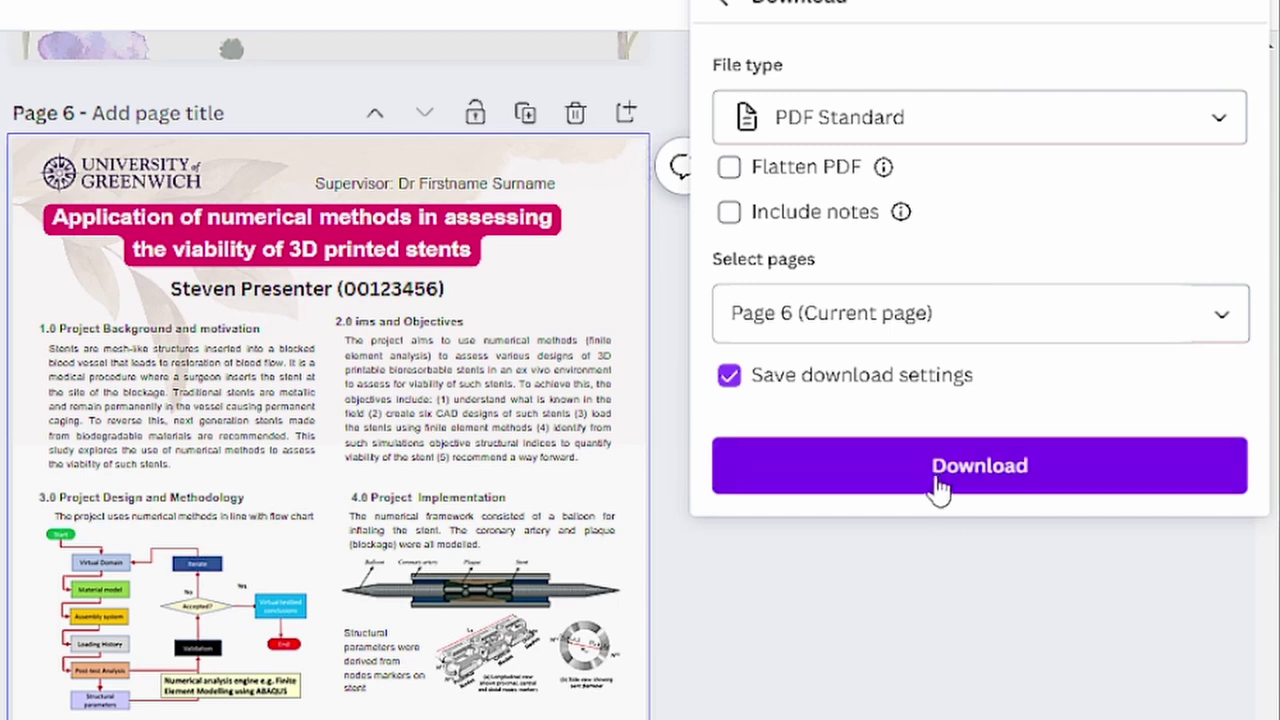
pyautogui.click(934, 478)
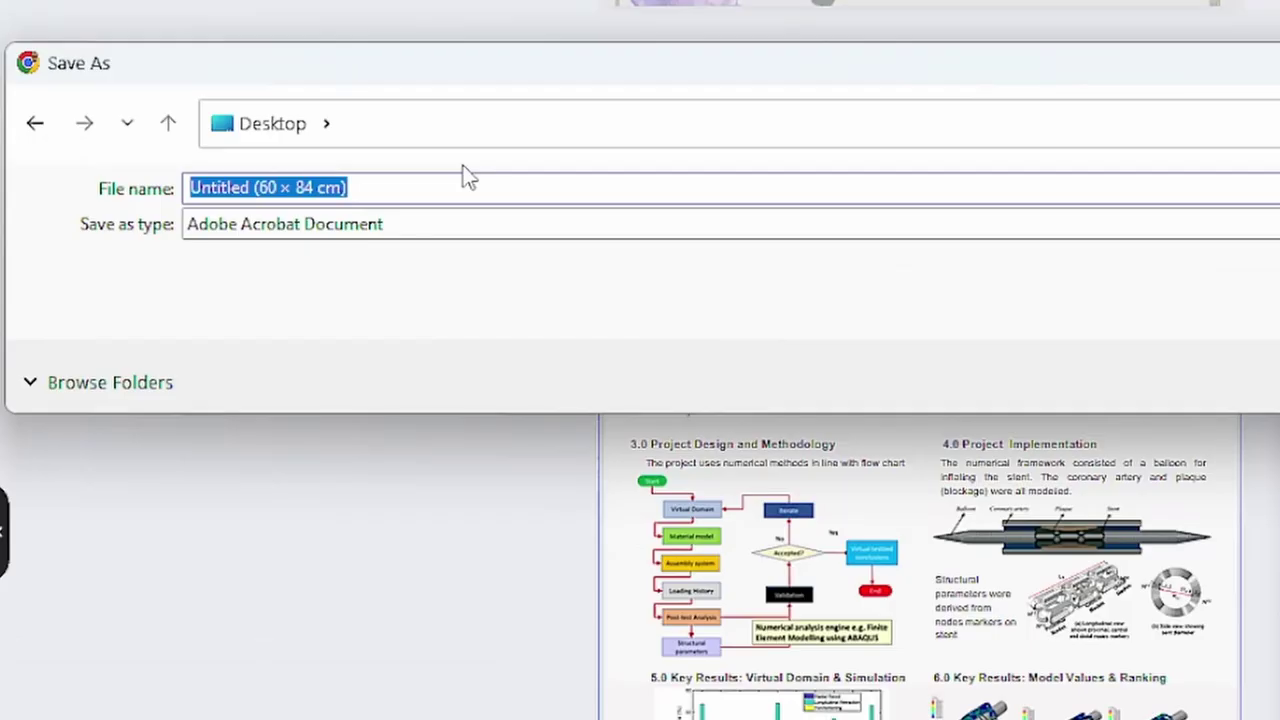
# Name the file StunningPoster_1 and save the PDF to the Desktop
pyautogui.write('s1')
pyautogui.press('BackSpace')
pyautogui.press('BackSpace')
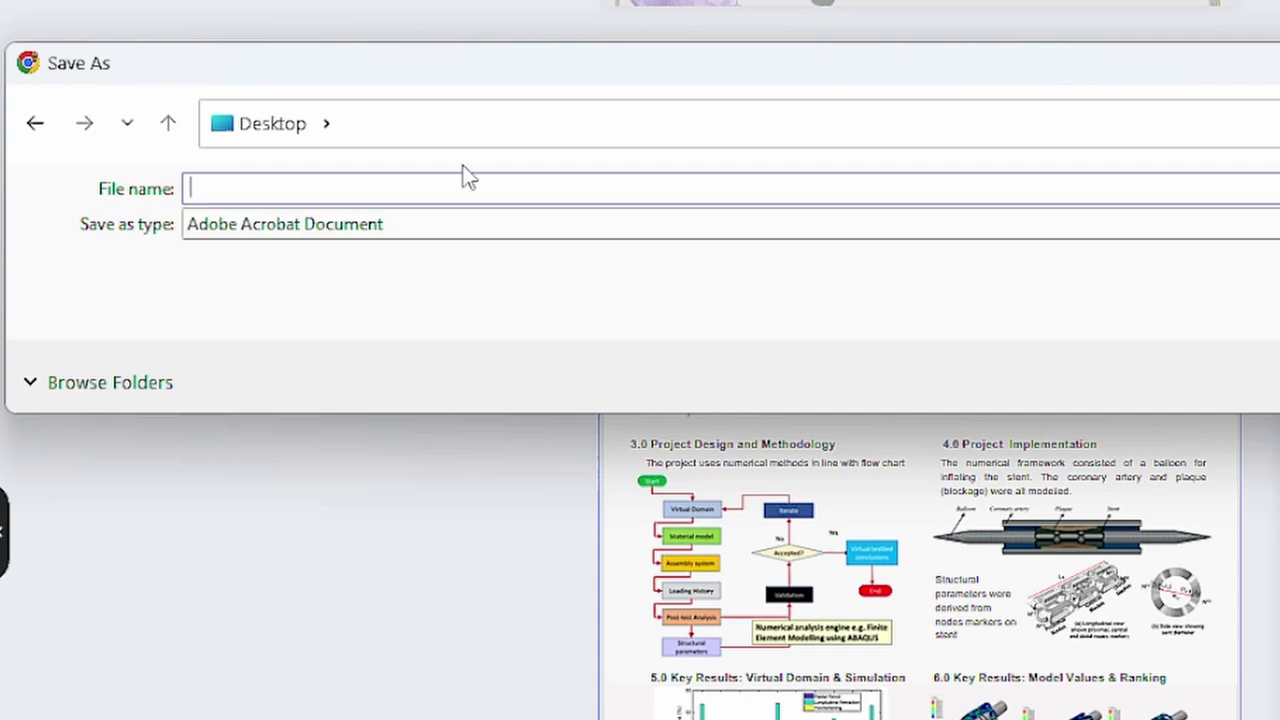
pyautogui.hotkey('ctrl', 'v')
pyautogui.press('Return')
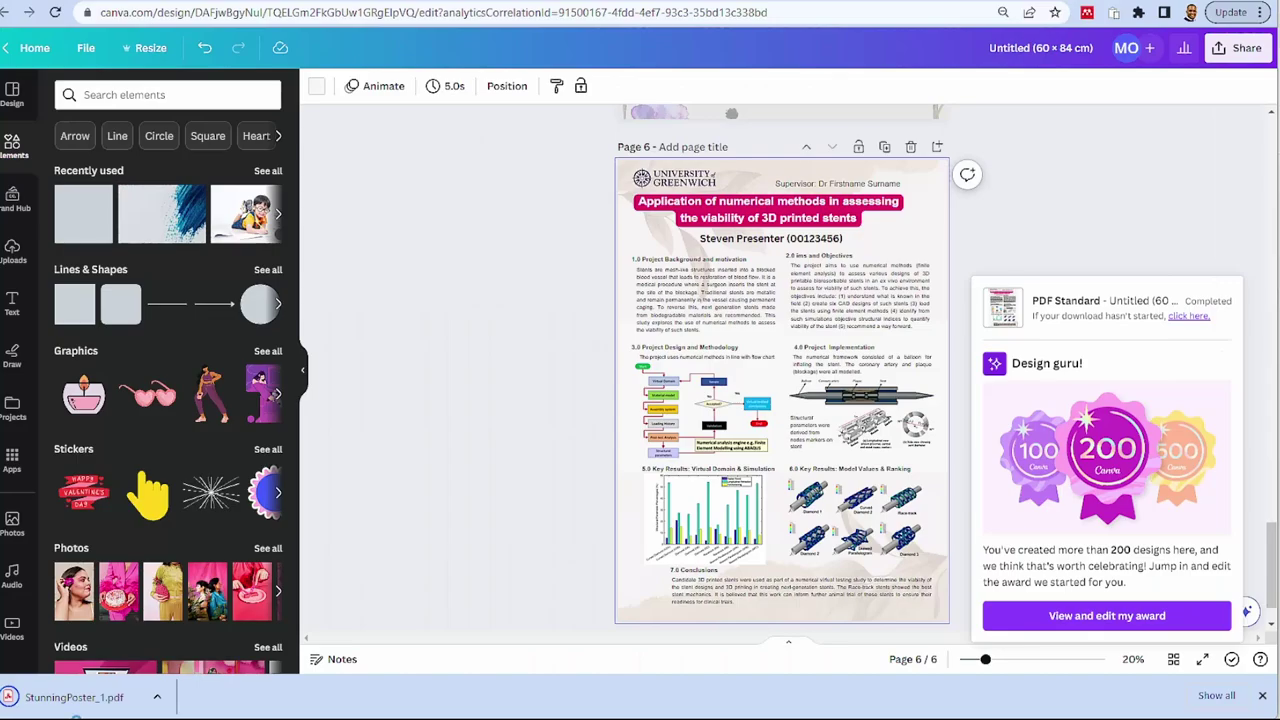
# Open StunningPoster_1.pdf in Chrome's PDF viewer and inspect the poster's title and logo up close
pyautogui.click(70, 699)
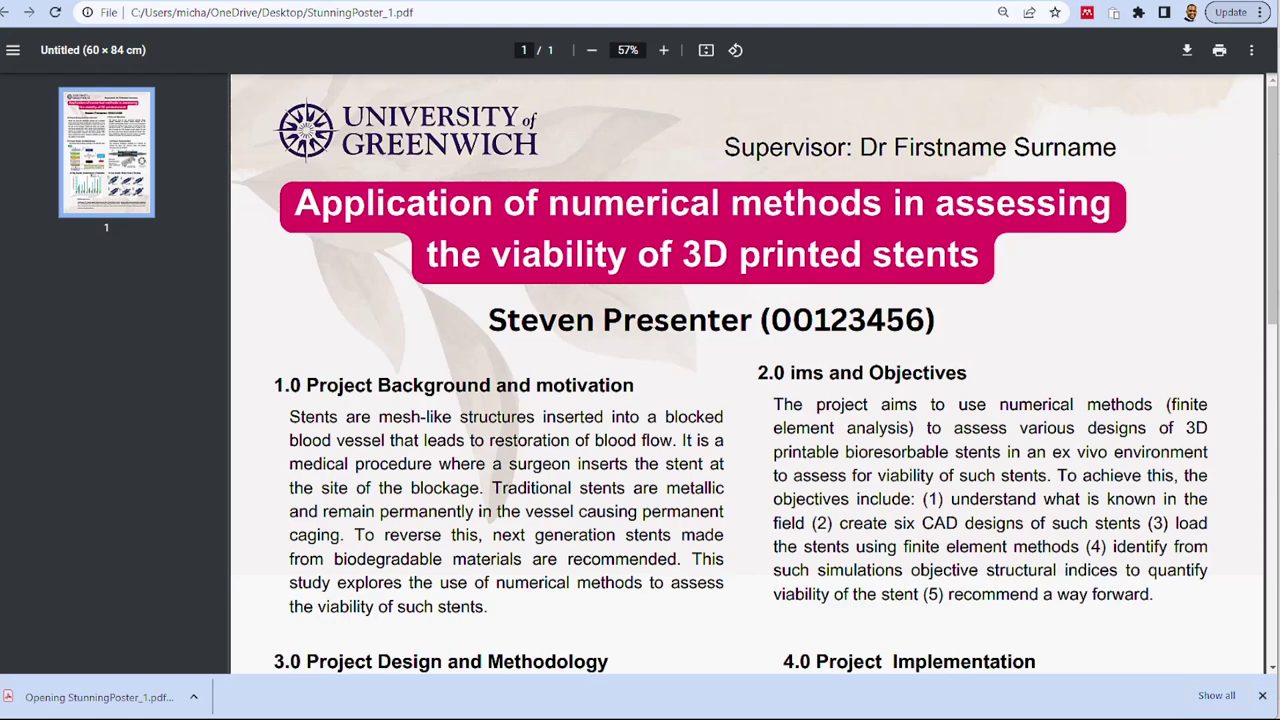
pyautogui.scroll(6, 845, 345)
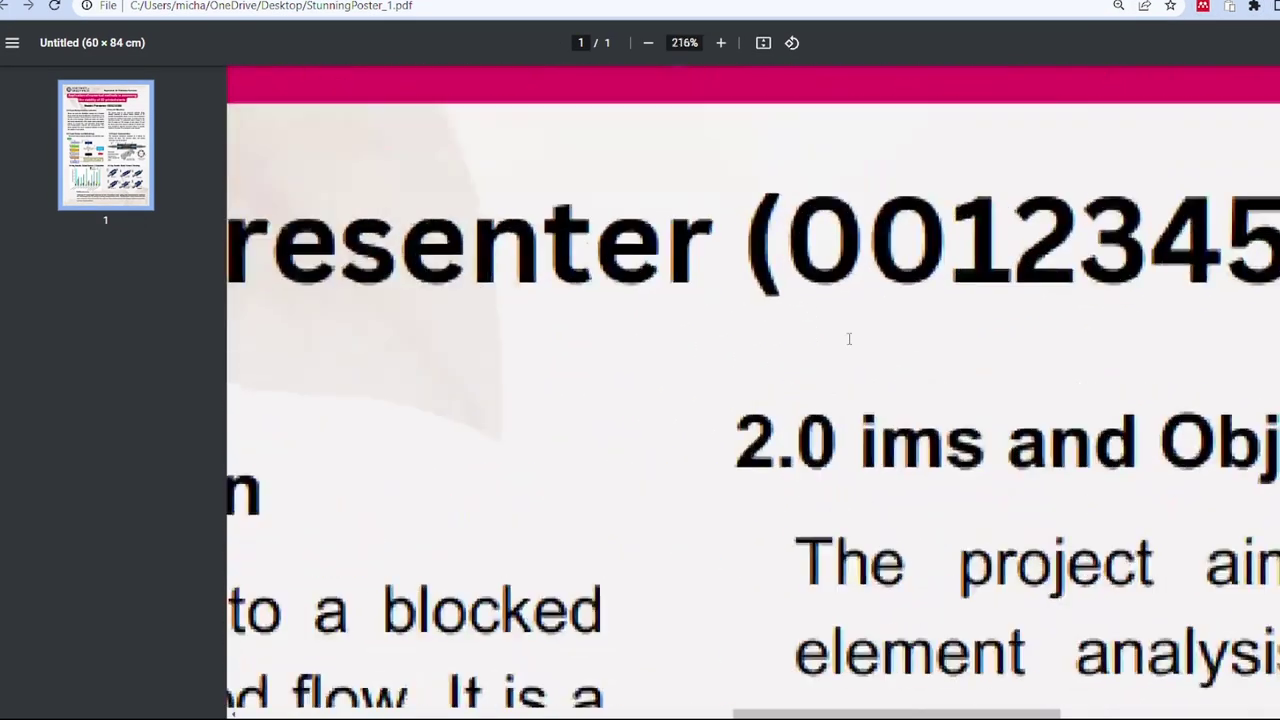
pyautogui.moveTo(804, 712); pyautogui.dragTo(281, 712)
pyautogui.scroll(2, 436, 571)
pyautogui.scroll(3, 436, 571)
pyautogui.scroll(3, 440, 560)
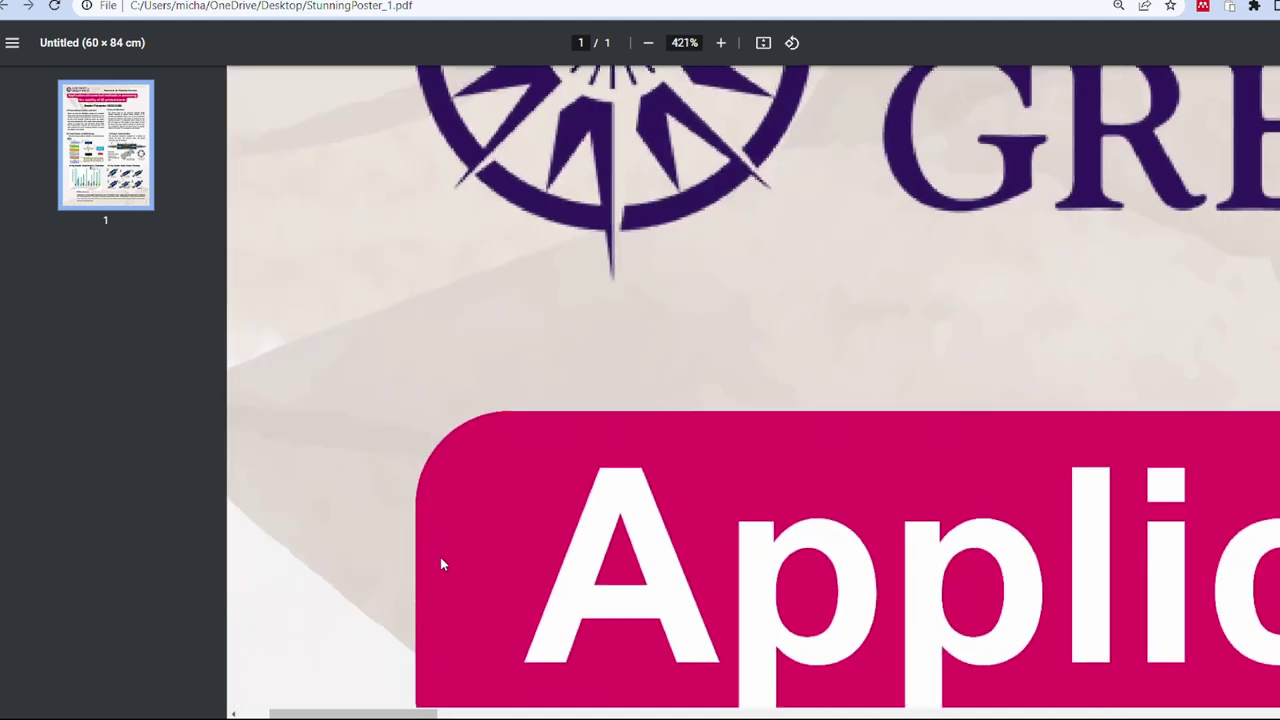
pyautogui.scroll(2, 440, 560)
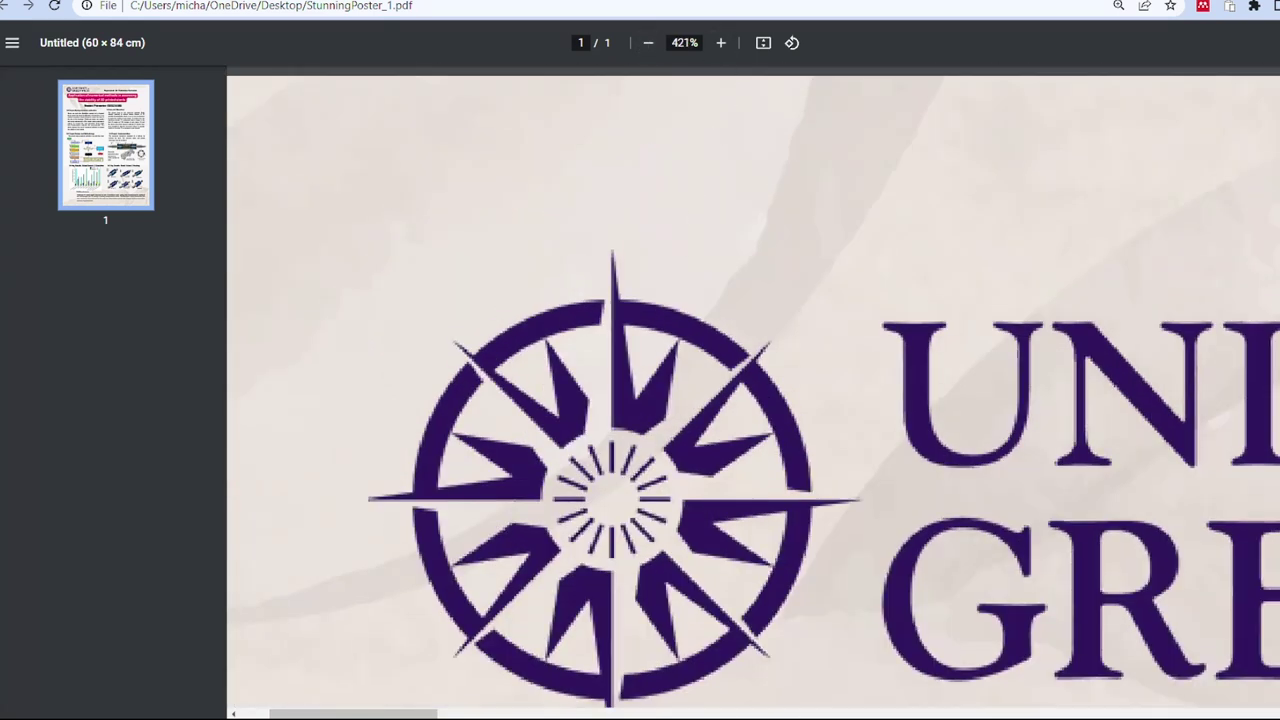
# Scroll and pan across the 60 × 84 cm page to check the results sections
pyautogui.keyDown('ctrl'); pyautogui.scroll(-4, 826, 470); pyautogui.keyUp('ctrl')
pyautogui.keyDown('ctrl'); pyautogui.scroll(-1, 590, 623); pyautogui.keyUp('ctrl')
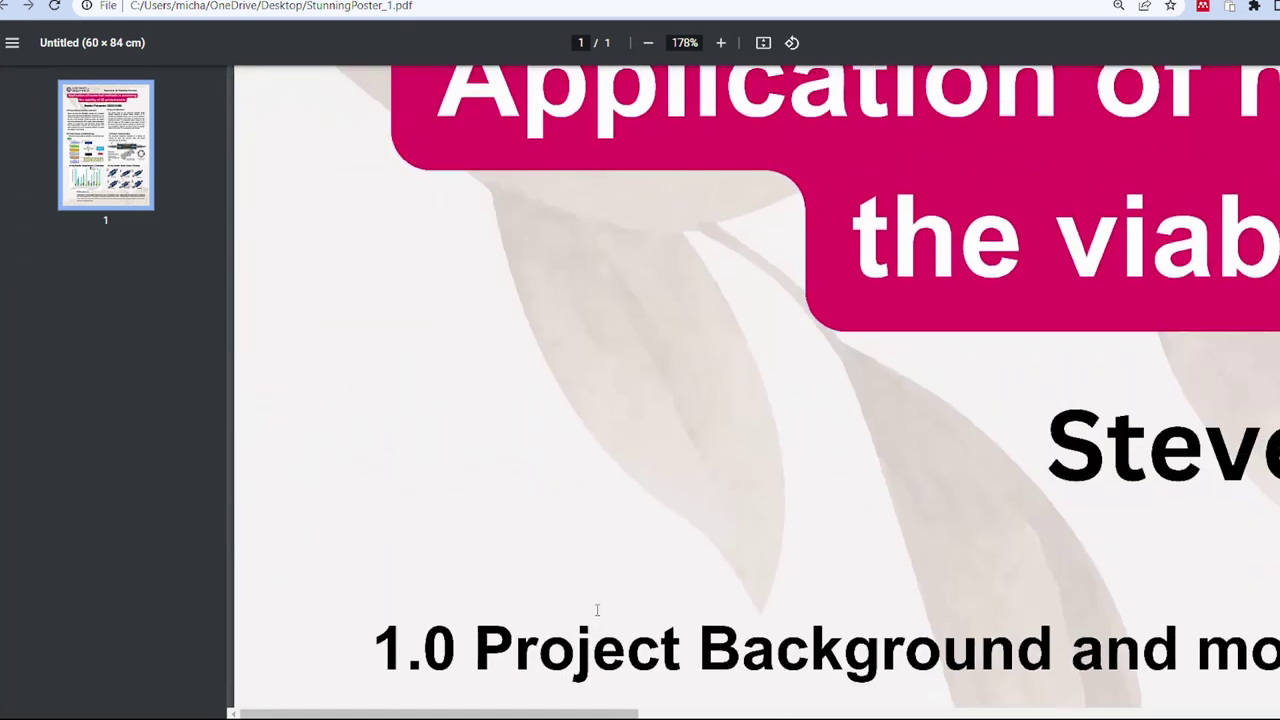
pyautogui.scroll(1, 594, 620)
pyautogui.keyDown('ctrl'); pyautogui.scroll(-1, 596, 620); pyautogui.keyUp('ctrl')
pyautogui.moveTo(572, 714); pyautogui.dragTo(990, 714)
pyautogui.keyDown('ctrl'); pyautogui.scroll(-10, 883, 566); pyautogui.keyUp('ctrl')
pyautogui.keyDown('ctrl'); pyautogui.scroll(3, 883, 566); pyautogui.keyUp('ctrl')
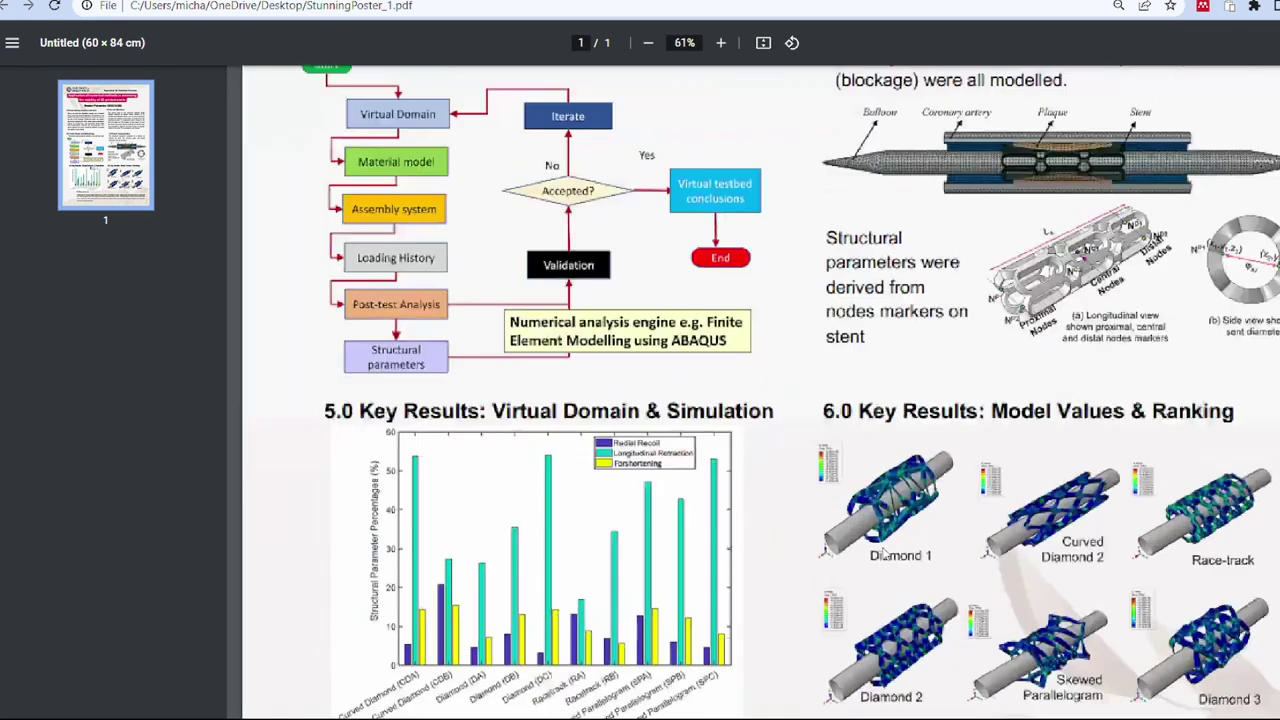
pyautogui.scroll(-2, 961, 566)
pyautogui.scroll(10, 961, 566)
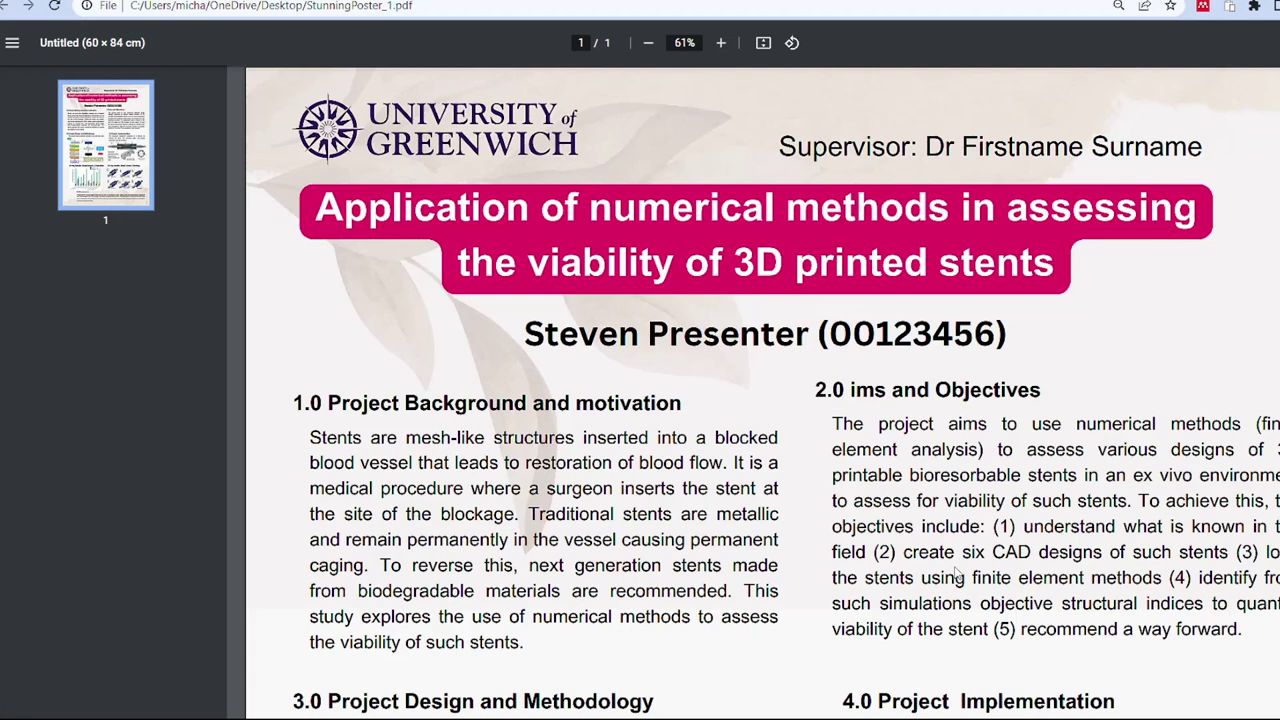
pyautogui.scroll(-10, 958, 575)
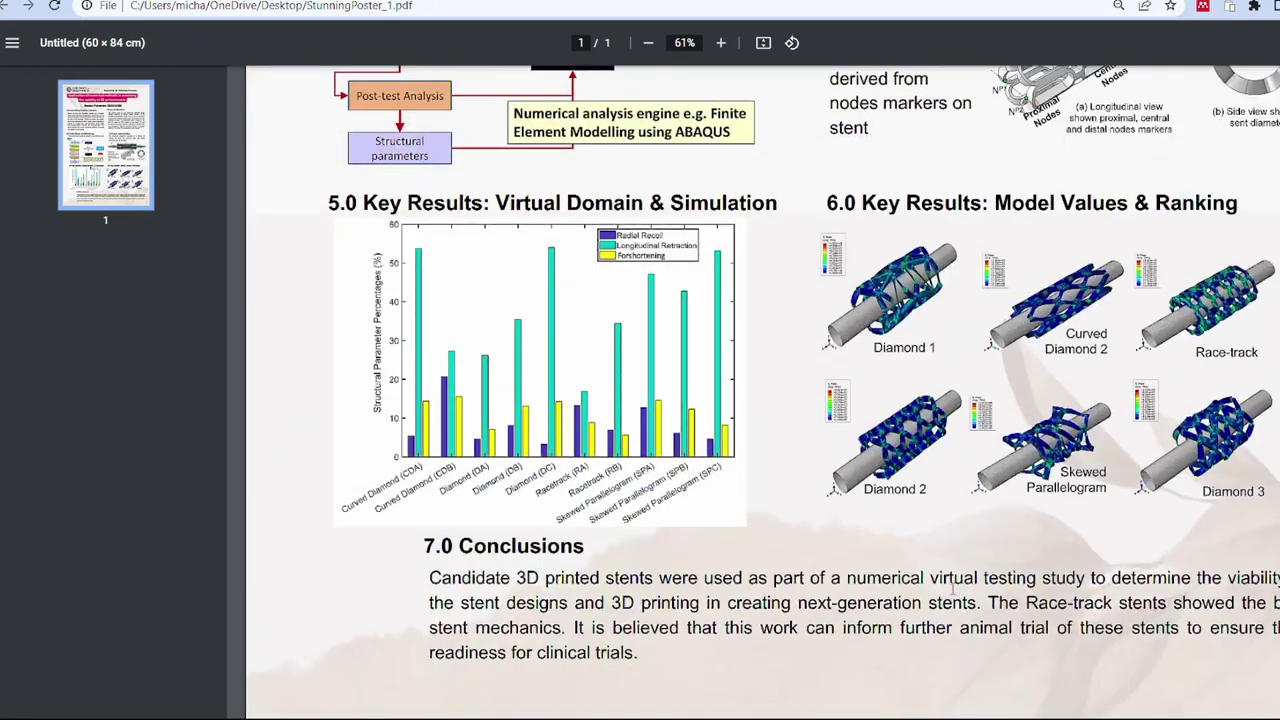
pyautogui.scroll(10, 962, 575)
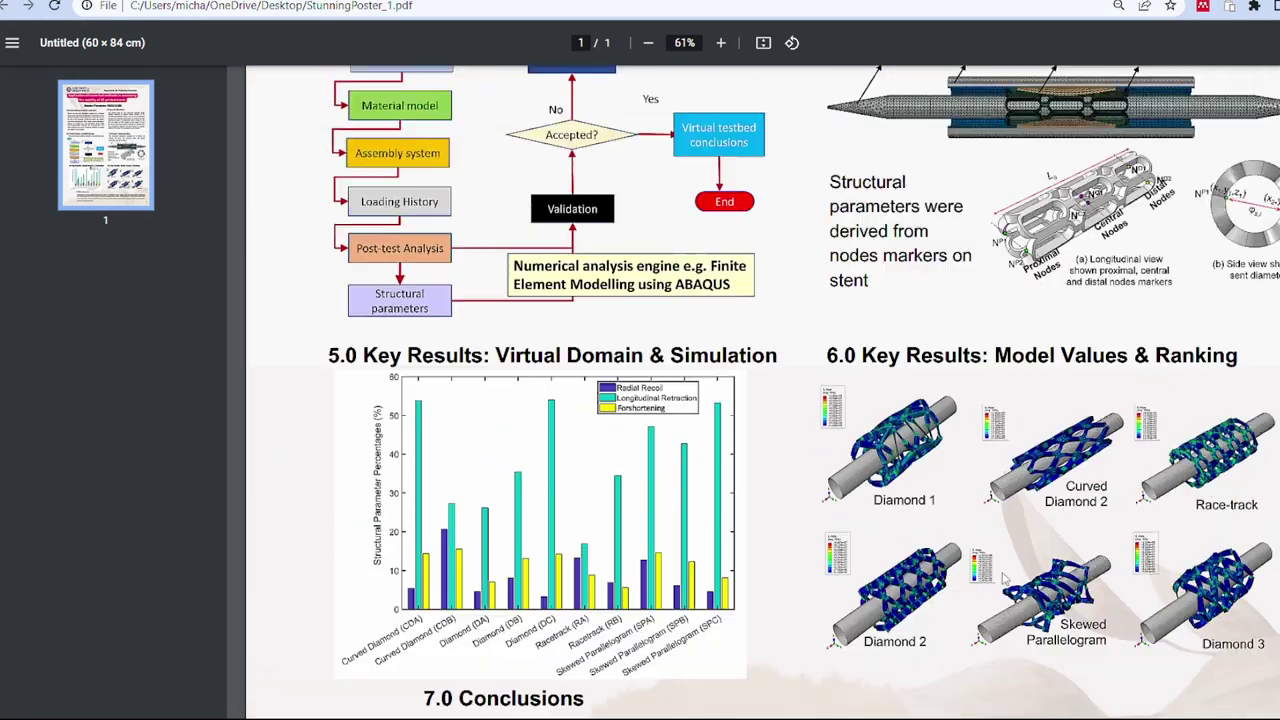